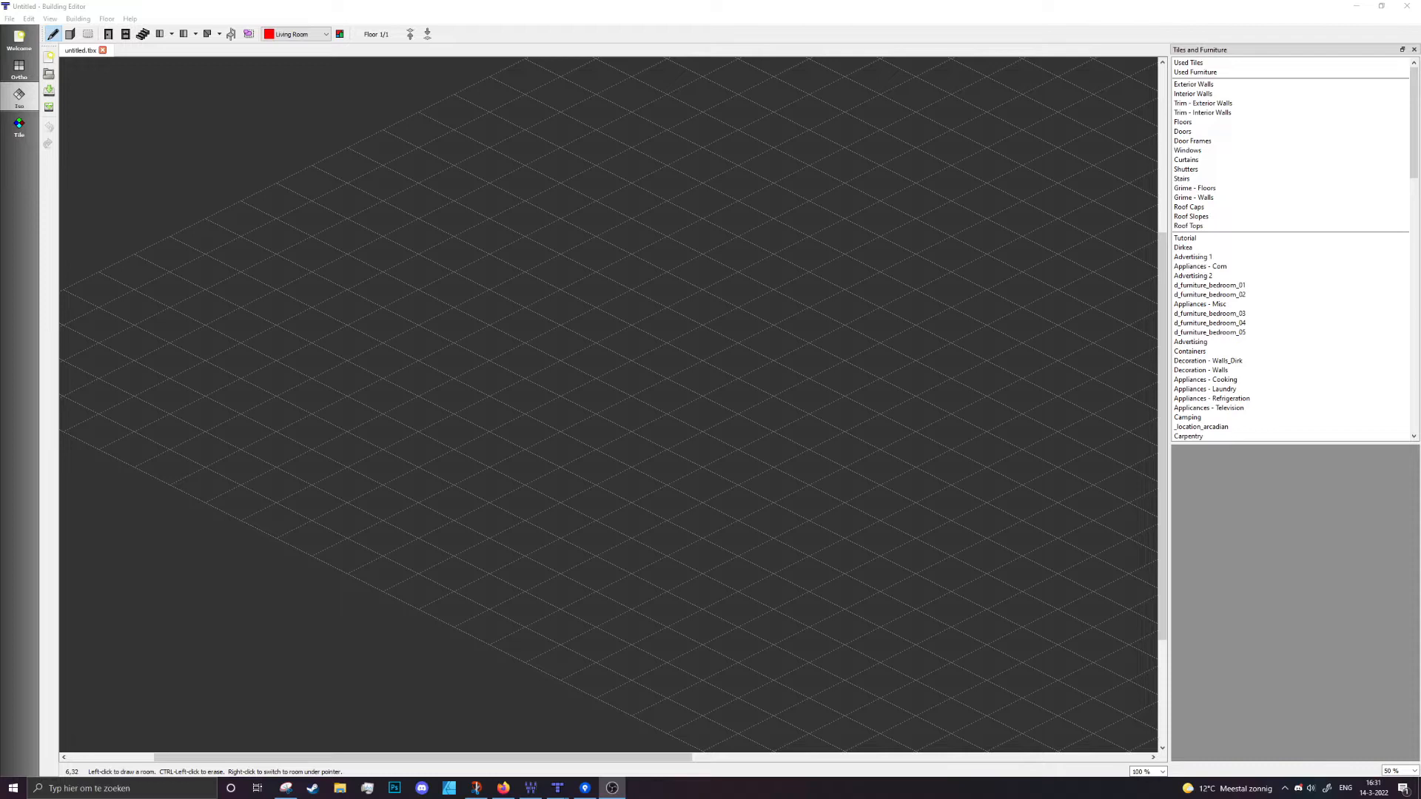
Switch to tile editing, filter the tilesets by "street", open blends_street_01 and enlarge the area showing its tiles
middle_drag(675, 360, 406, 453)
ctrl+scroll(472, 433, down, 1)
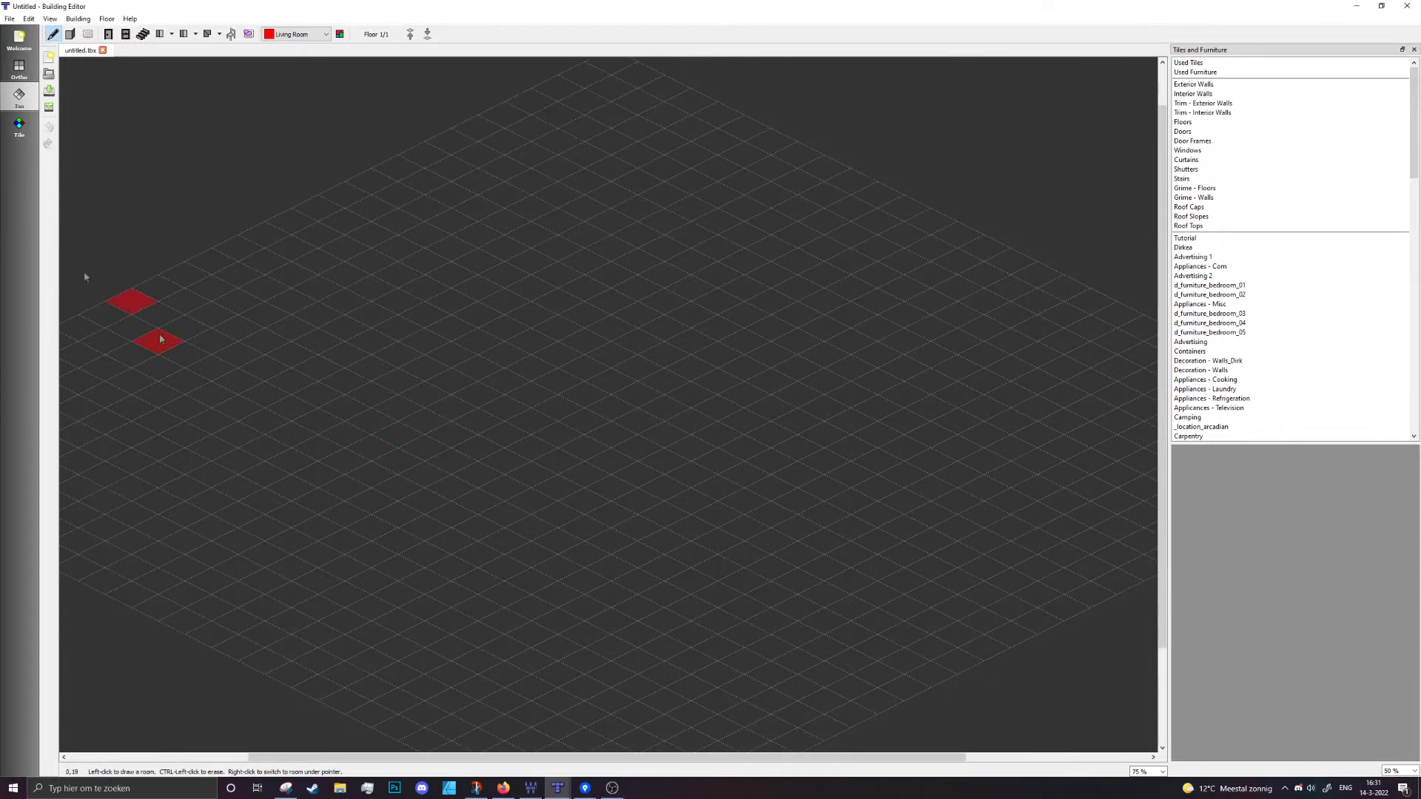
click(24, 138)
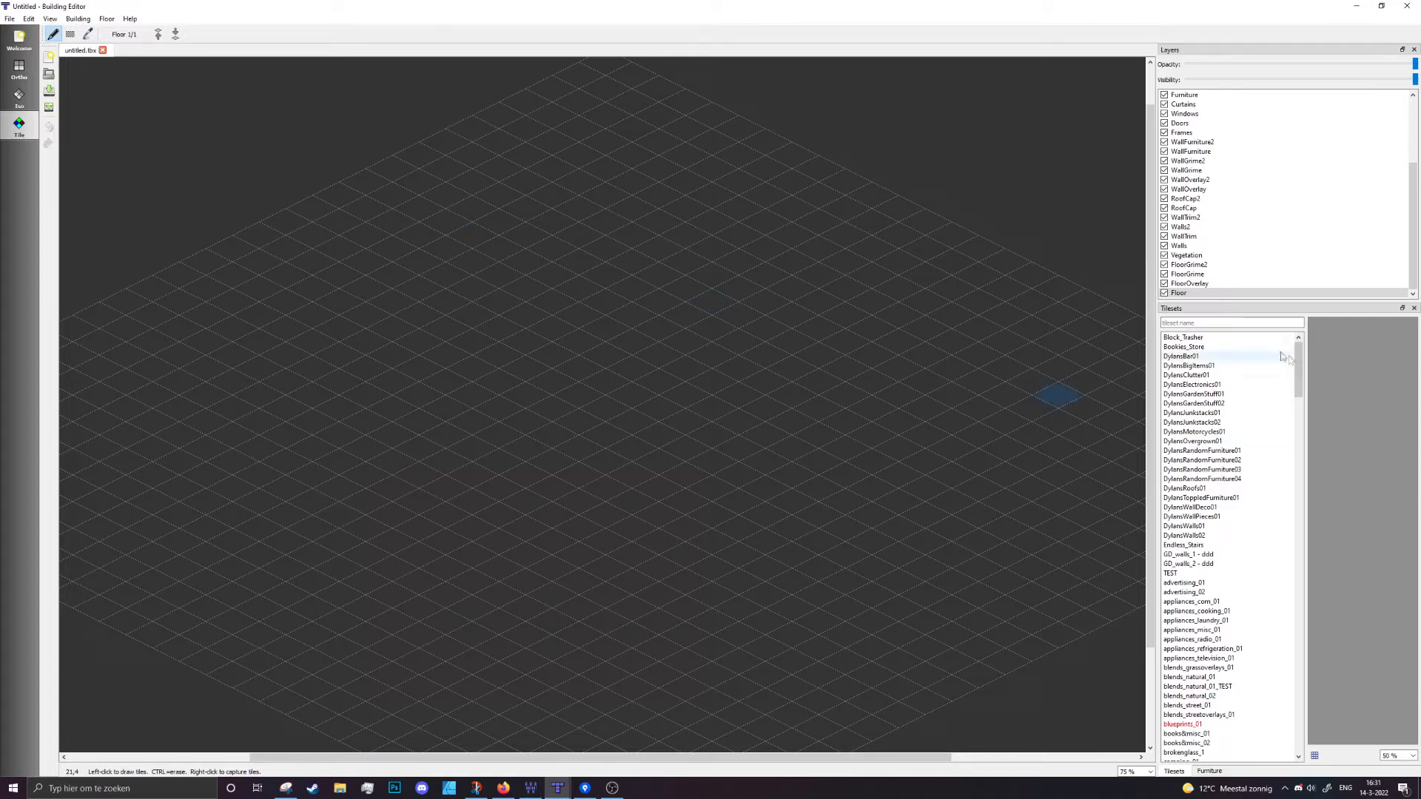
click(1216, 324)
text(street)
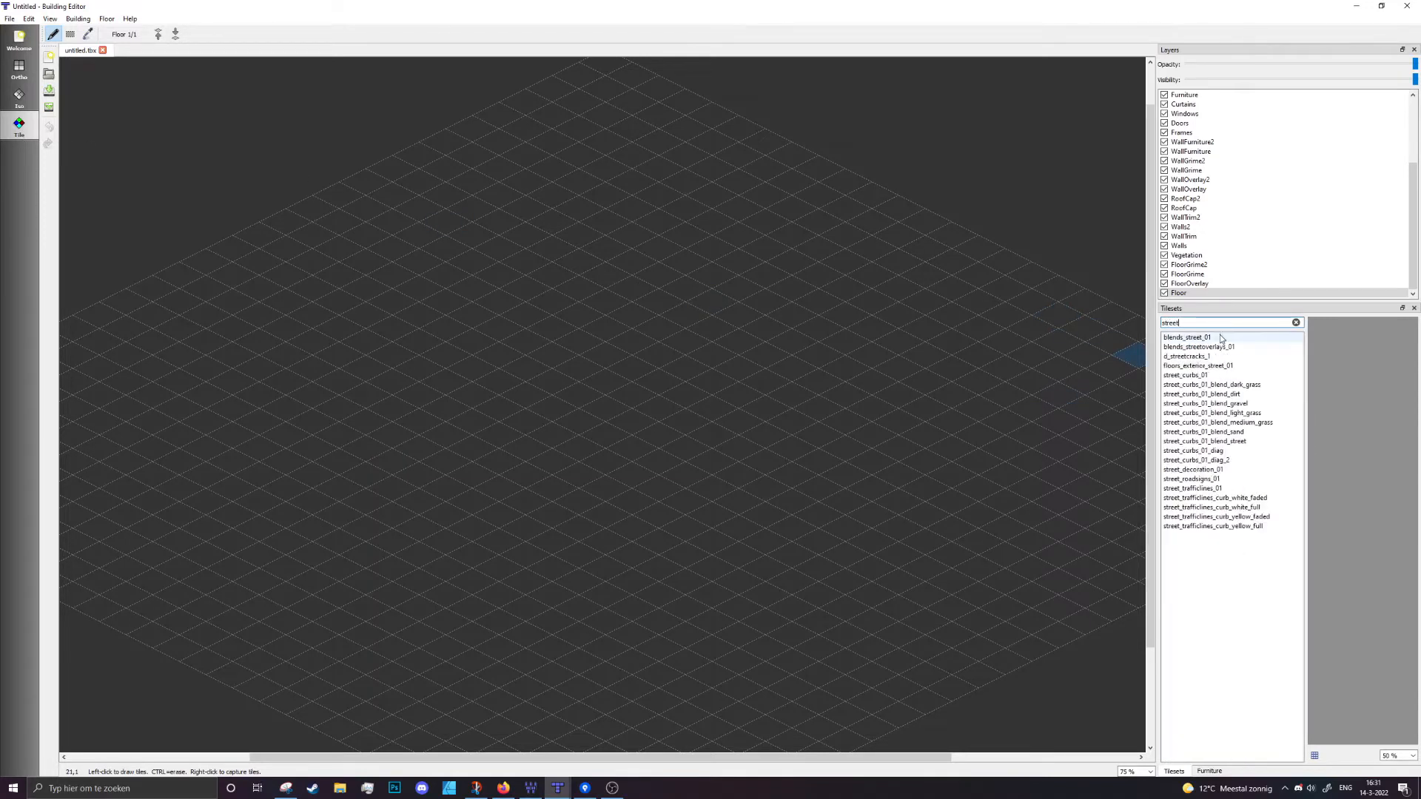
click(1229, 337)
drag(1156, 404, 1003, 400)
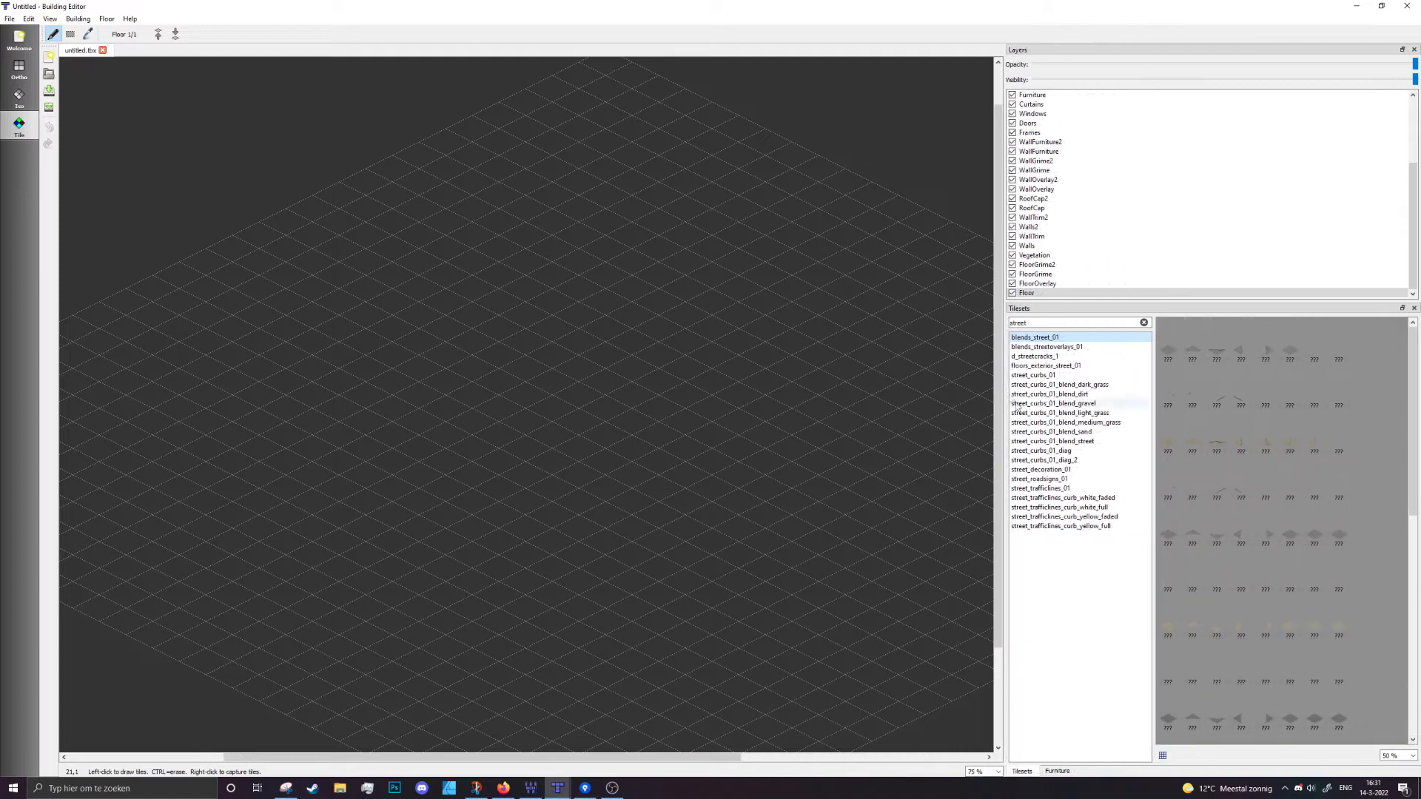
Fill a rectangular strip of street on the Floor layer with a plain asphalt tile from blends_street_01
scroll(1285, 609, down, 5)
click(1168, 540)
scroll(1238, 571, down, 2)
scroll(1251, 568, up, 6)
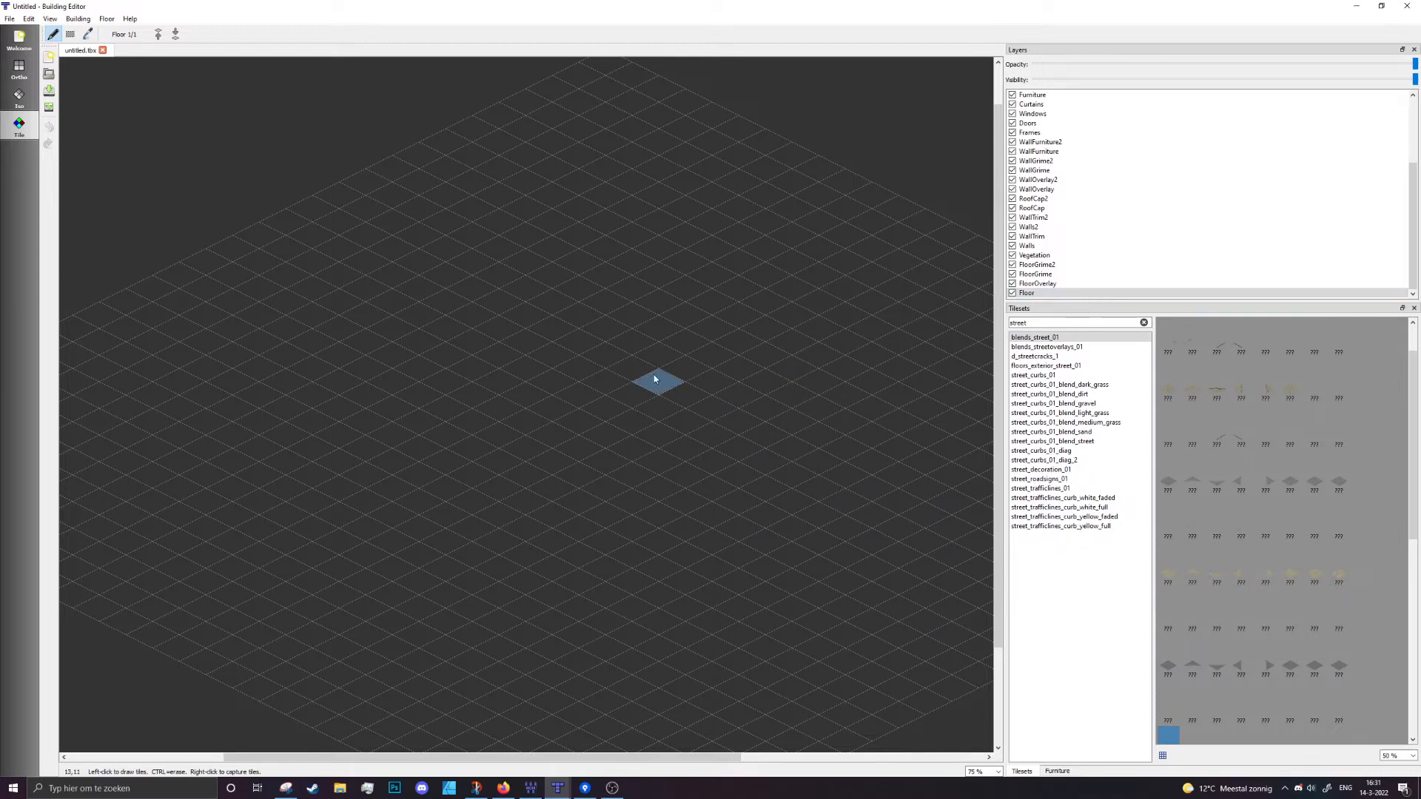
mouse_move(374, 638)
mouse_down()
mouse_move(641, 625)
mouse_move(756, 556)
mouse_move(767, 567)
mouse_move(749, 578)
mouse_up()
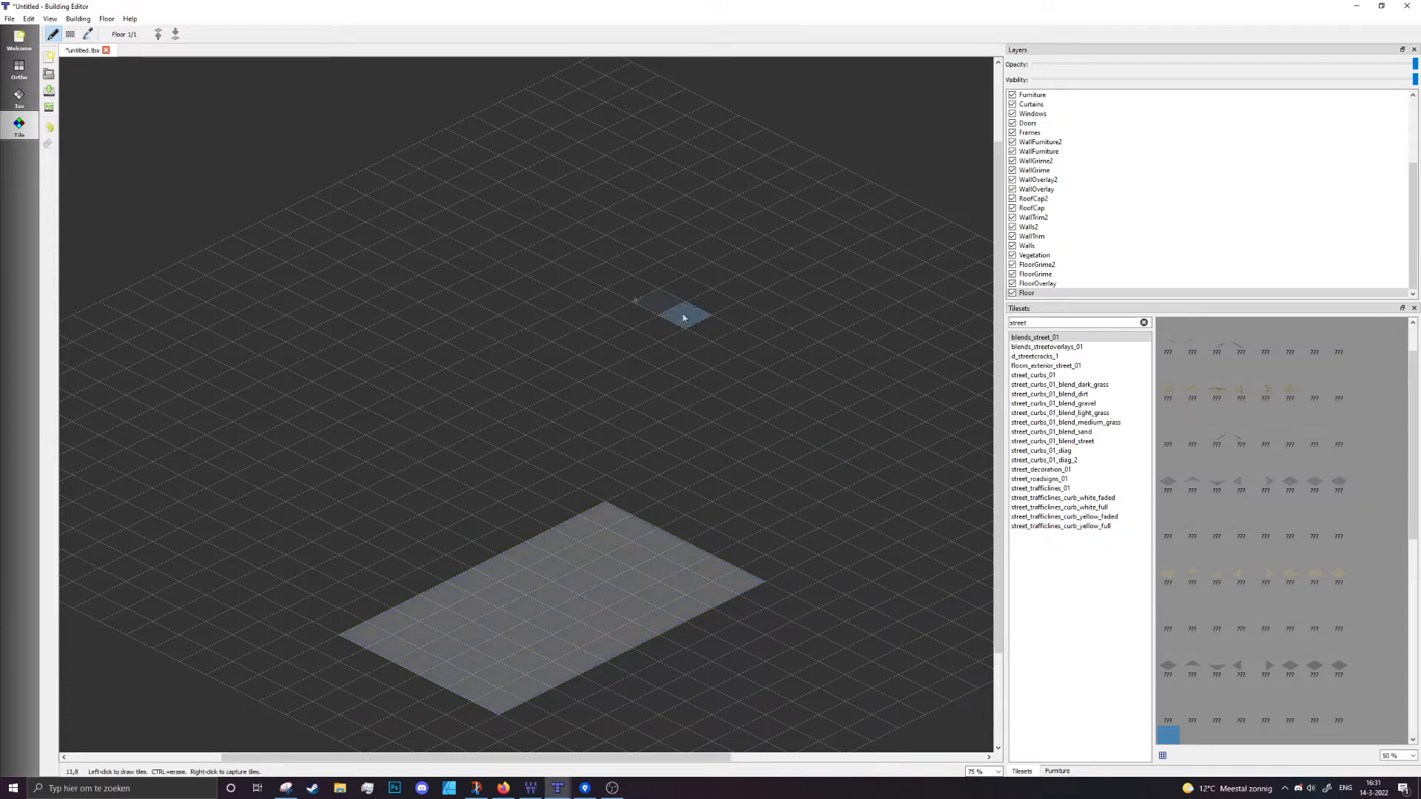
Extend the street with a 6 by 6 corner section and a second arm, using different blends_street_01 asphalt tiles to form an L-shaped bend
mouse_move(765, 575)
mouse_down()
mouse_move(850, 416)
mouse_move(837, 406)
mouse_move(778, 434)
mouse_up()
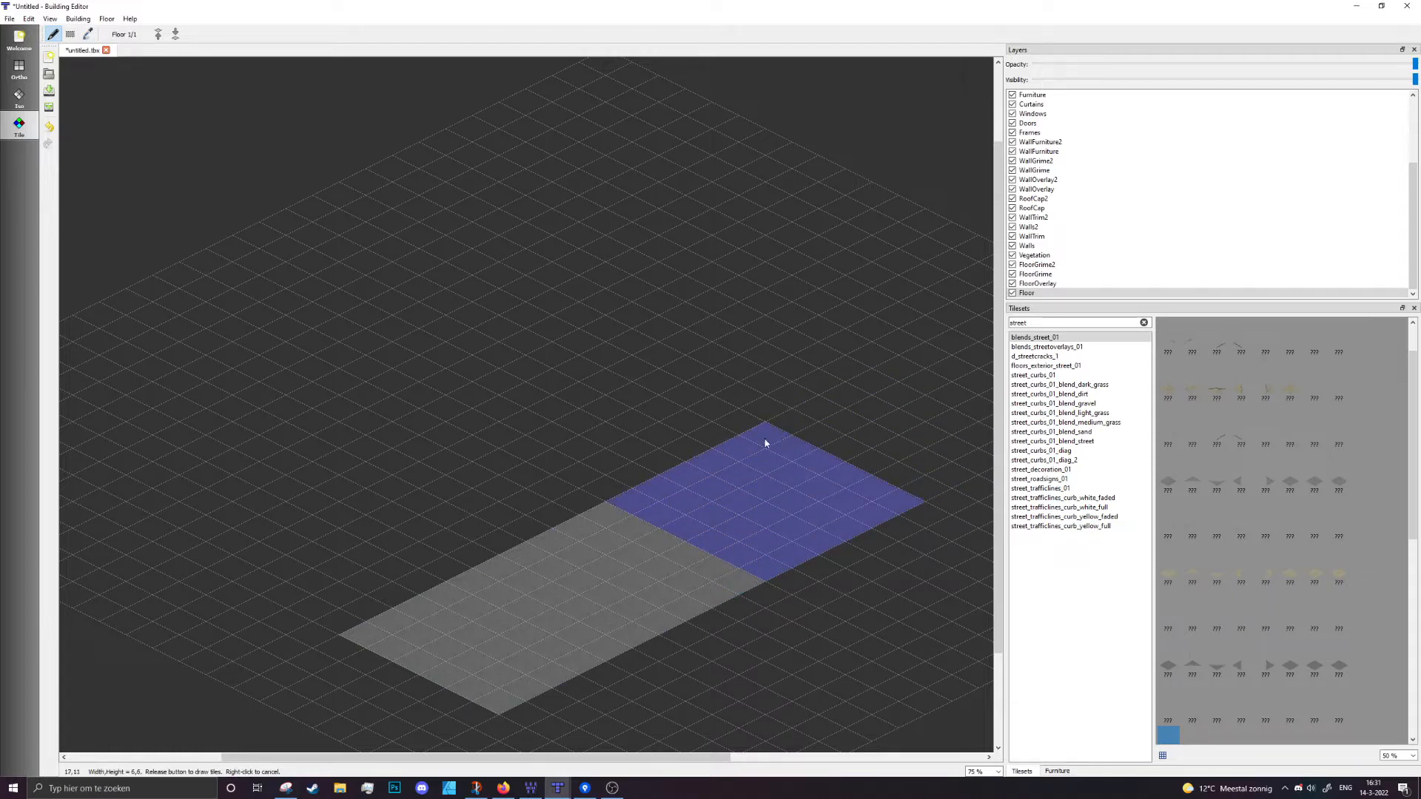
right_click(766, 443)
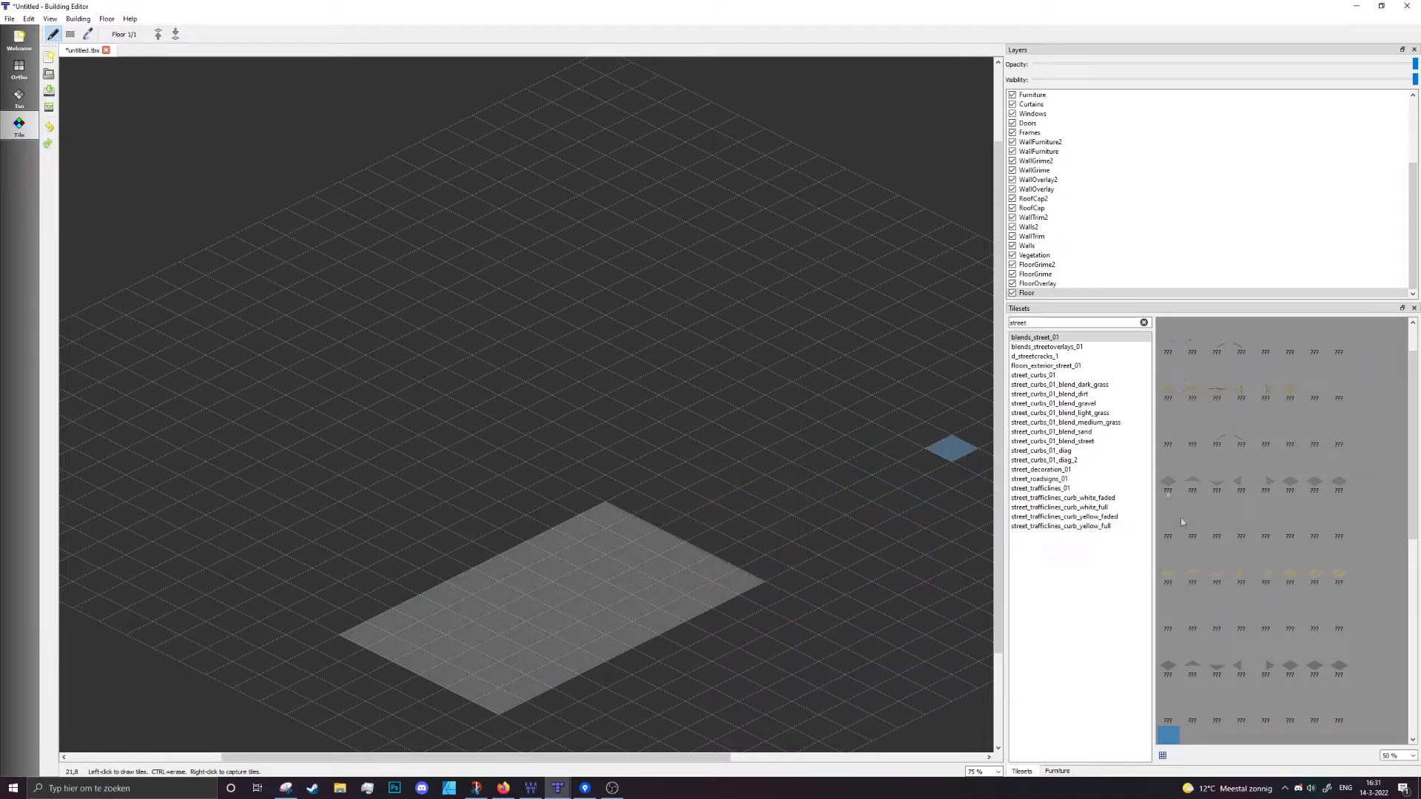
click(1168, 473)
mouse_move(768, 565)
mouse_down()
mouse_move(766, 446)
mouse_move(556, 422)
mouse_move(371, 370)
mouse_up()
click(1168, 655)
middle_drag(782, 576, 764, 464)
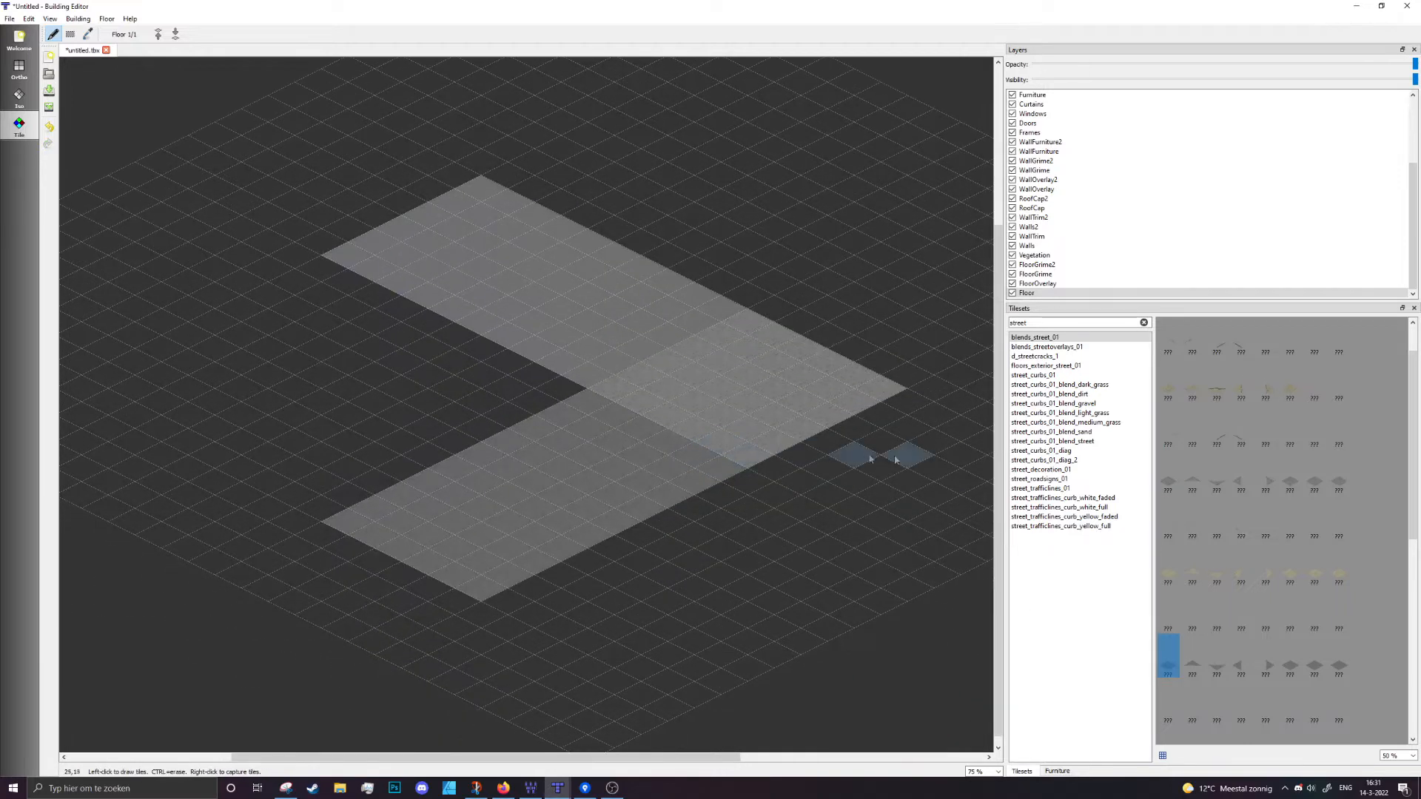
Undo the last street fill and redraw the upper arm of the bend slightly shorter
ctrl+scroll(887, 444, up, 1)
middle_drag(814, 369, 860, 426)
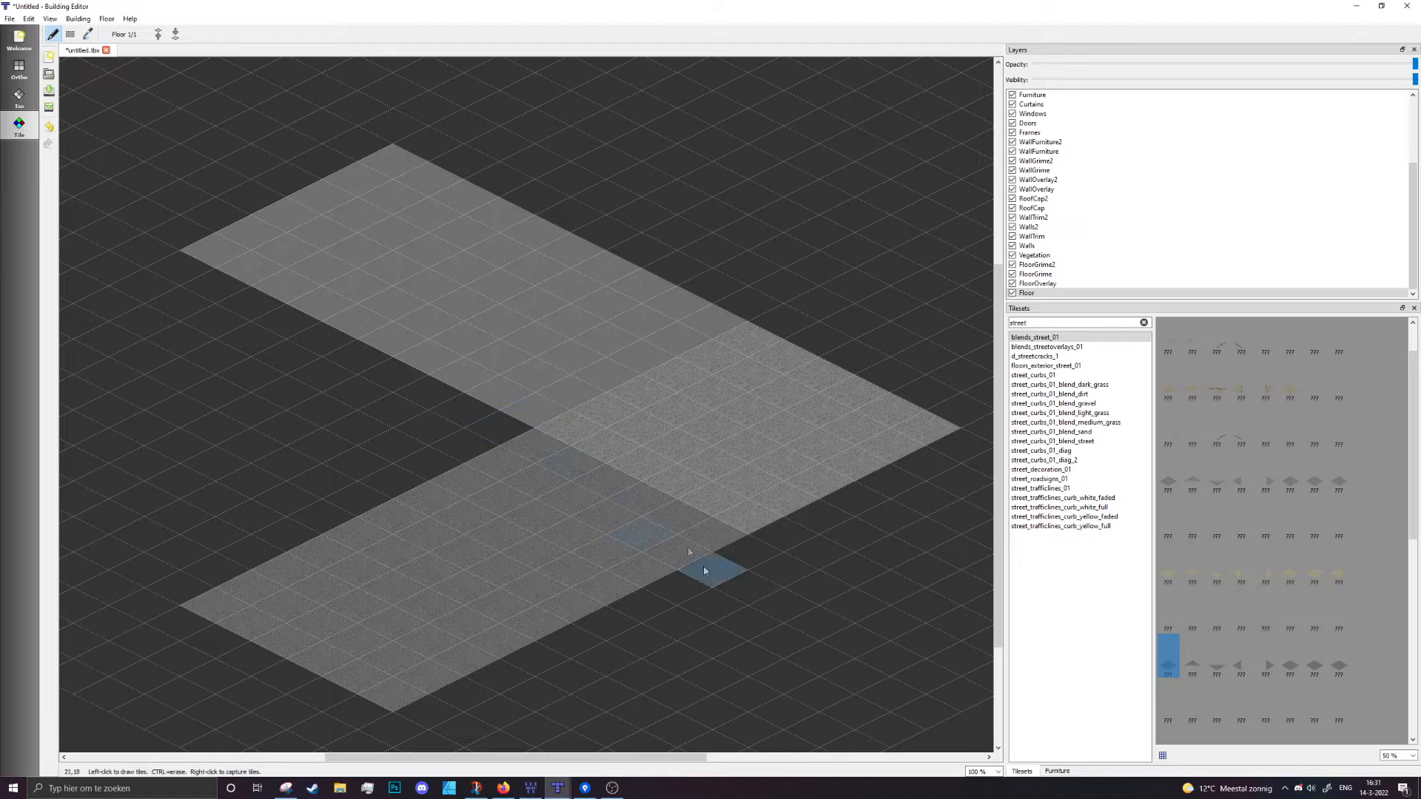
key(ctrl+z)
drag(530, 418, 466, 194)
Fill the inner corner of the bend with stepped street tiles and erase the outermost tile of the outer corner
click(501, 427)
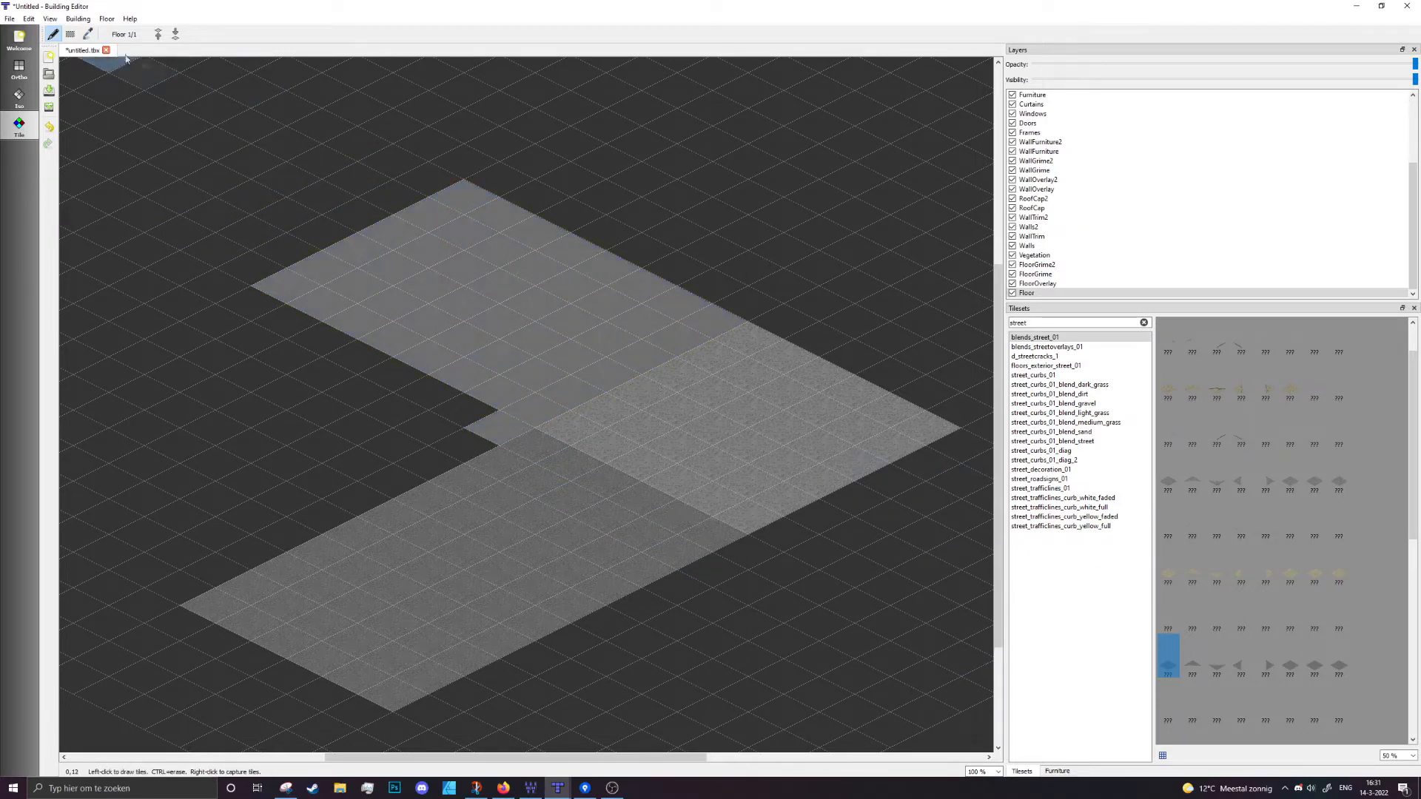
ctrl+click(925, 428)
mouse_move(822, 549)
middle_down()
mouse_move(831, 469)
mouse_move(808, 551)
middle_up()
scroll(503, 442, up, 3)
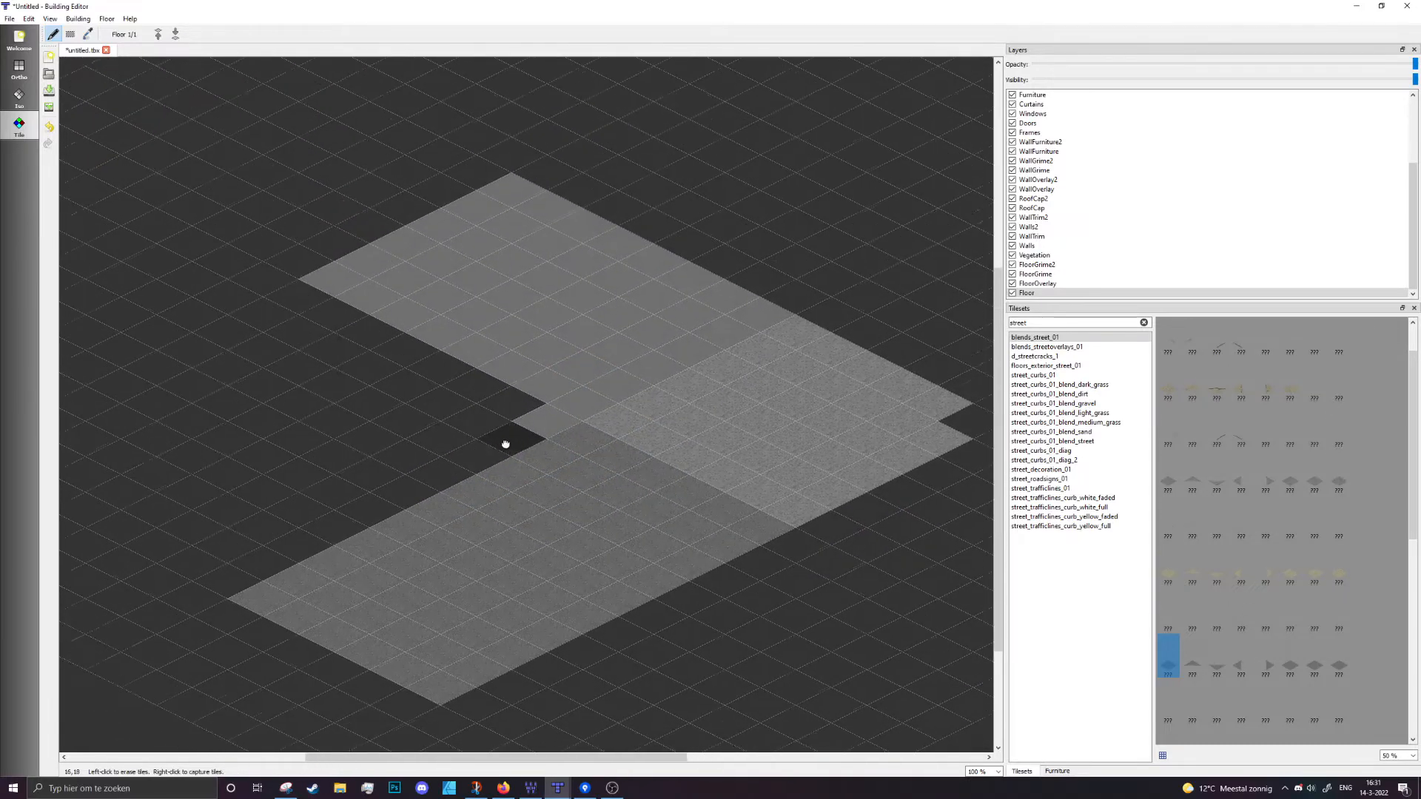
scroll(659, 433, down, 3)
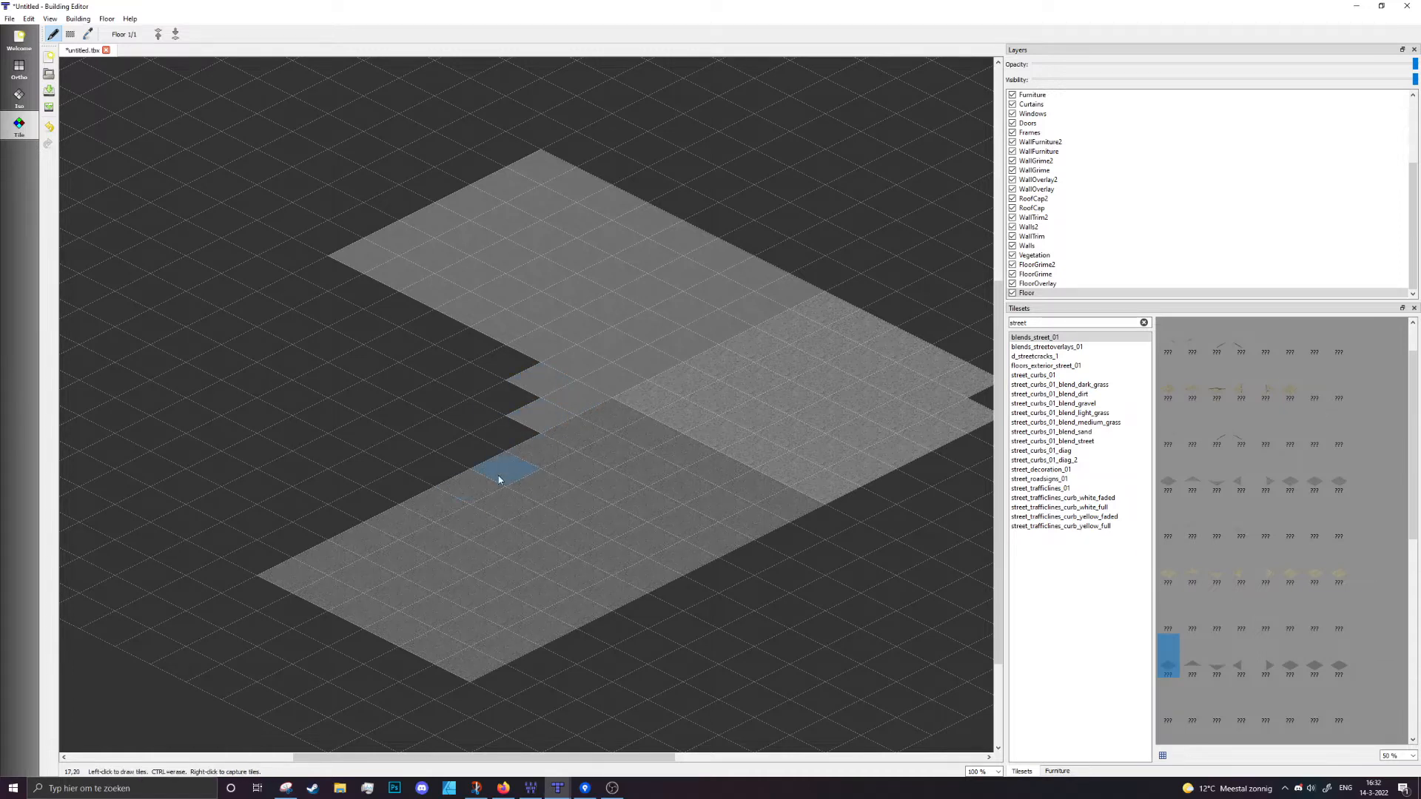
scroll(456, 383, up, 2)
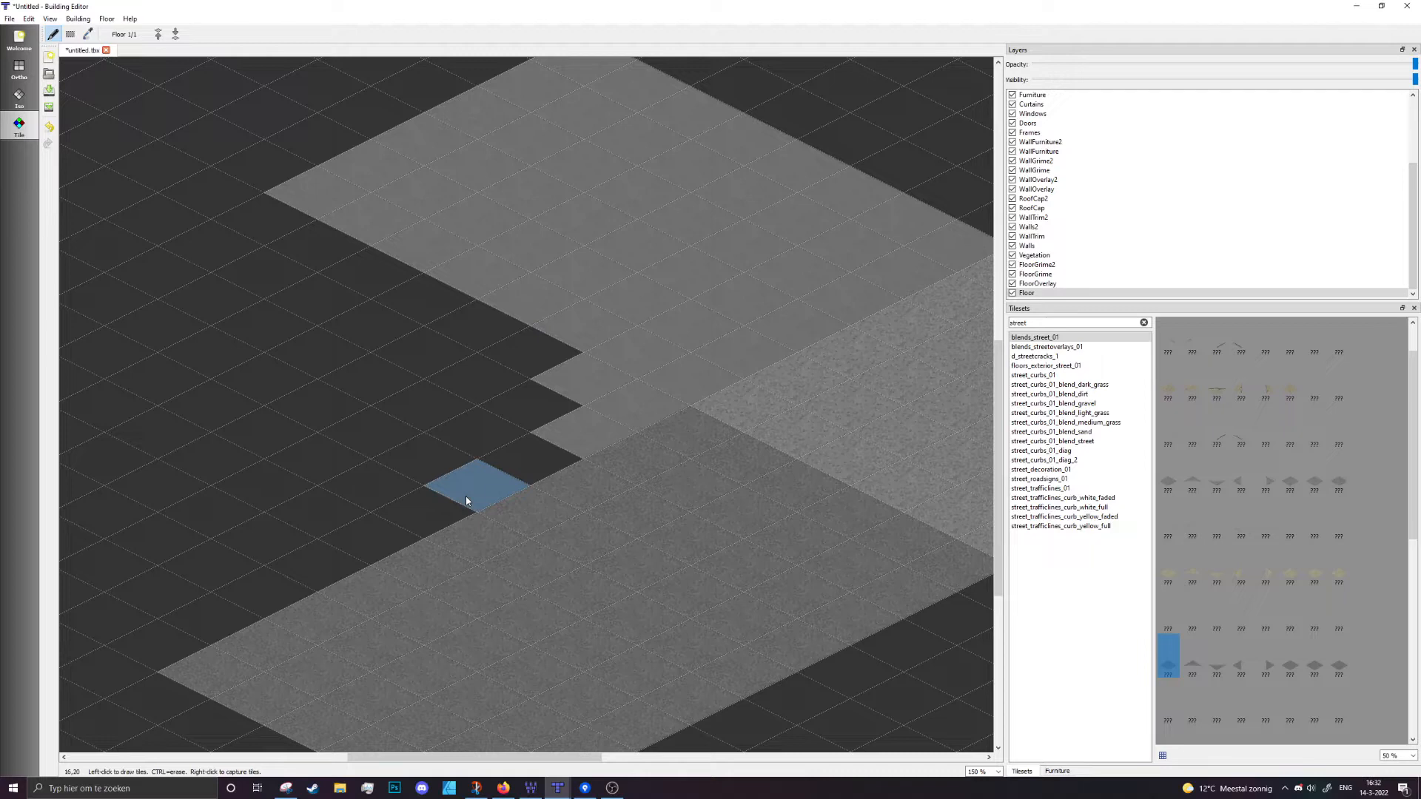
drag(538, 397, 532, 441)
Erase further floor tiles along the outer corner so the bend's outer edge forms a stepped pattern
mouse_move(574, 614)
middle_down()
mouse_move(343, 557)
mouse_move(247, 590)
middle_up()
ctrl+click(951, 385)
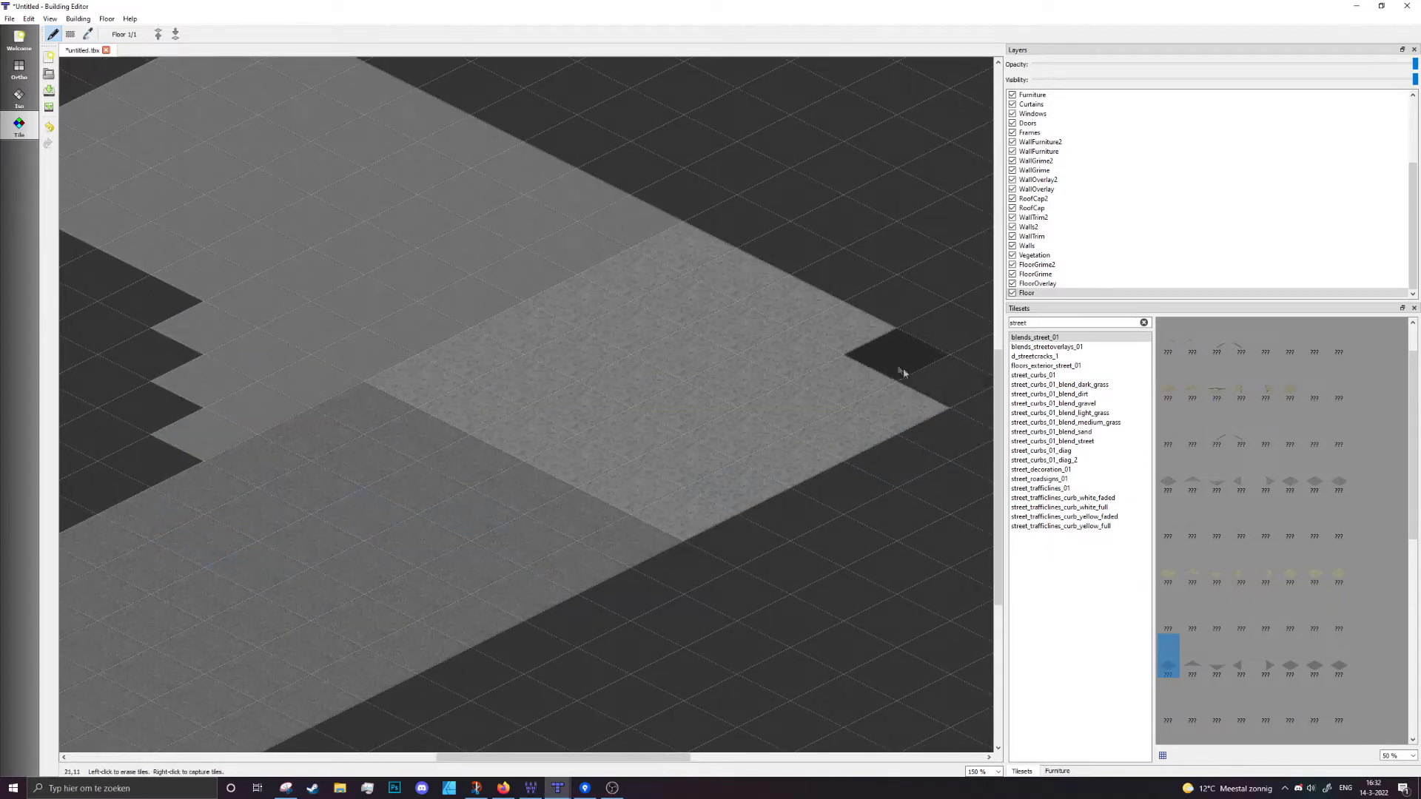
ctrl+click(909, 370)
ctrl+click(849, 343)
ctrl+click(846, 393)
ctrl+click(846, 449)
middle_drag(387, 531, 640, 530)
ctrl+scroll(524, 511, down, 1)
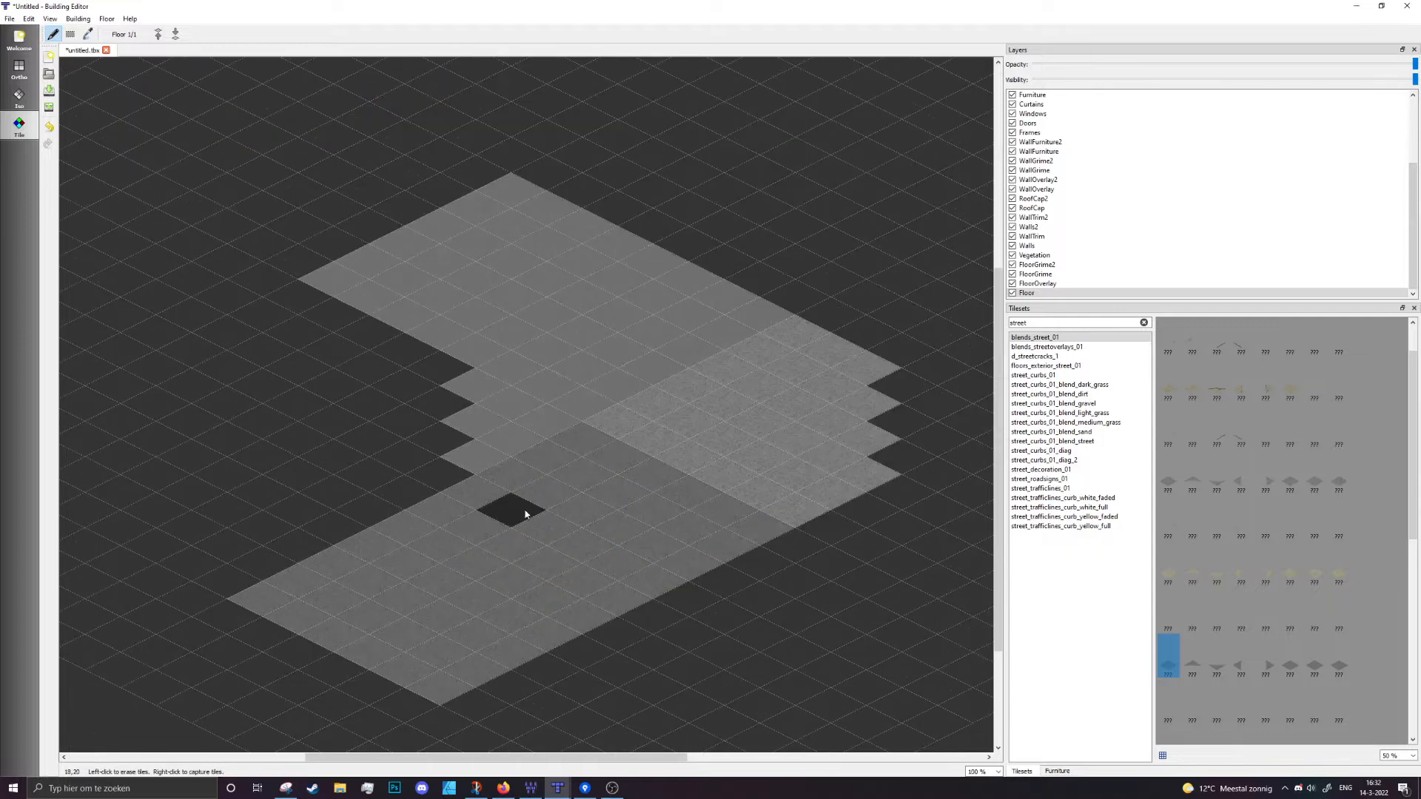
ctrl+scroll(451, 489, up, 1)
scroll(370, 494, up, 1)
middle_drag(379, 492, 437, 493)
middle_drag(530, 599, 594, 476)
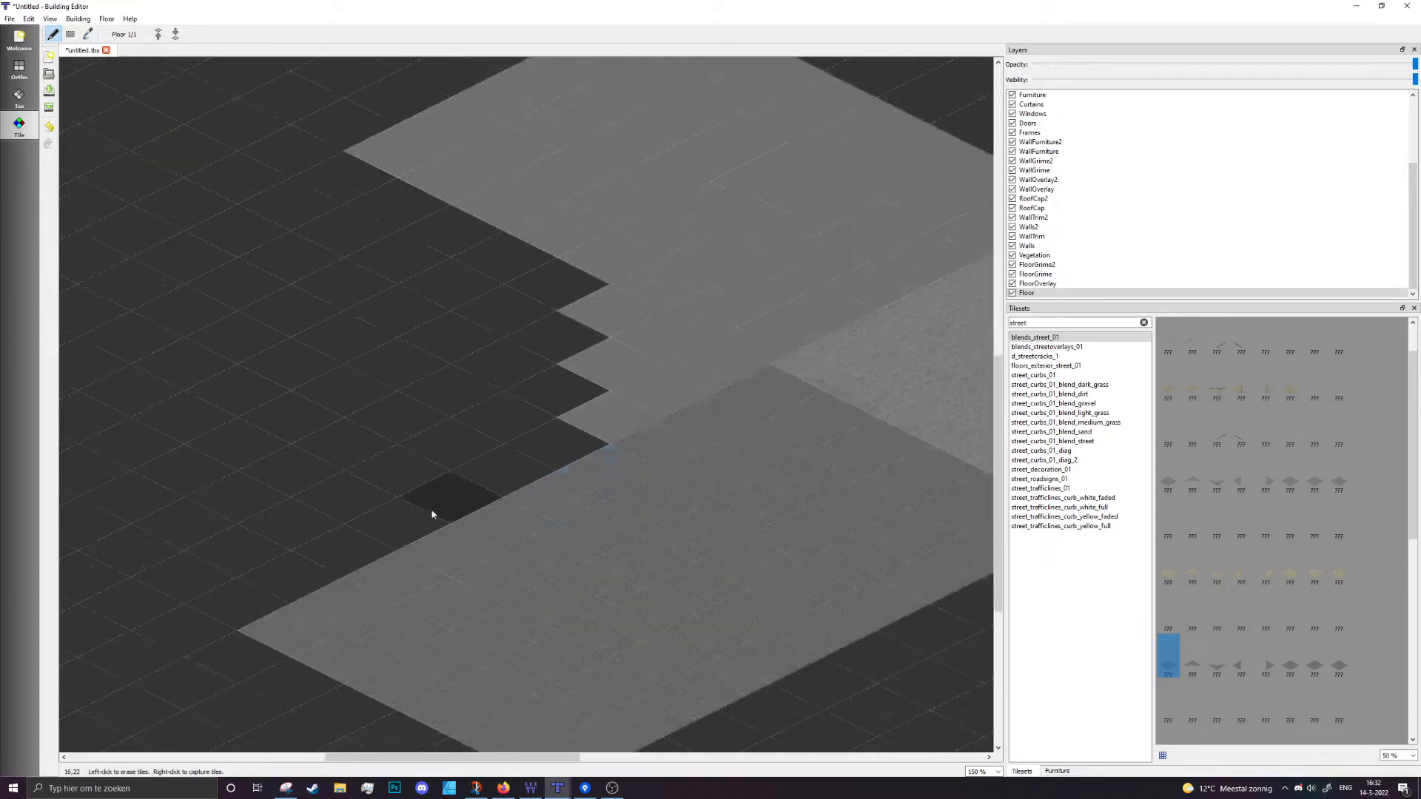
ctrl+scroll(432, 513, up, 1)
drag(633, 425, 686, 348)
key(ctrl+z)
key(ctrl+z)
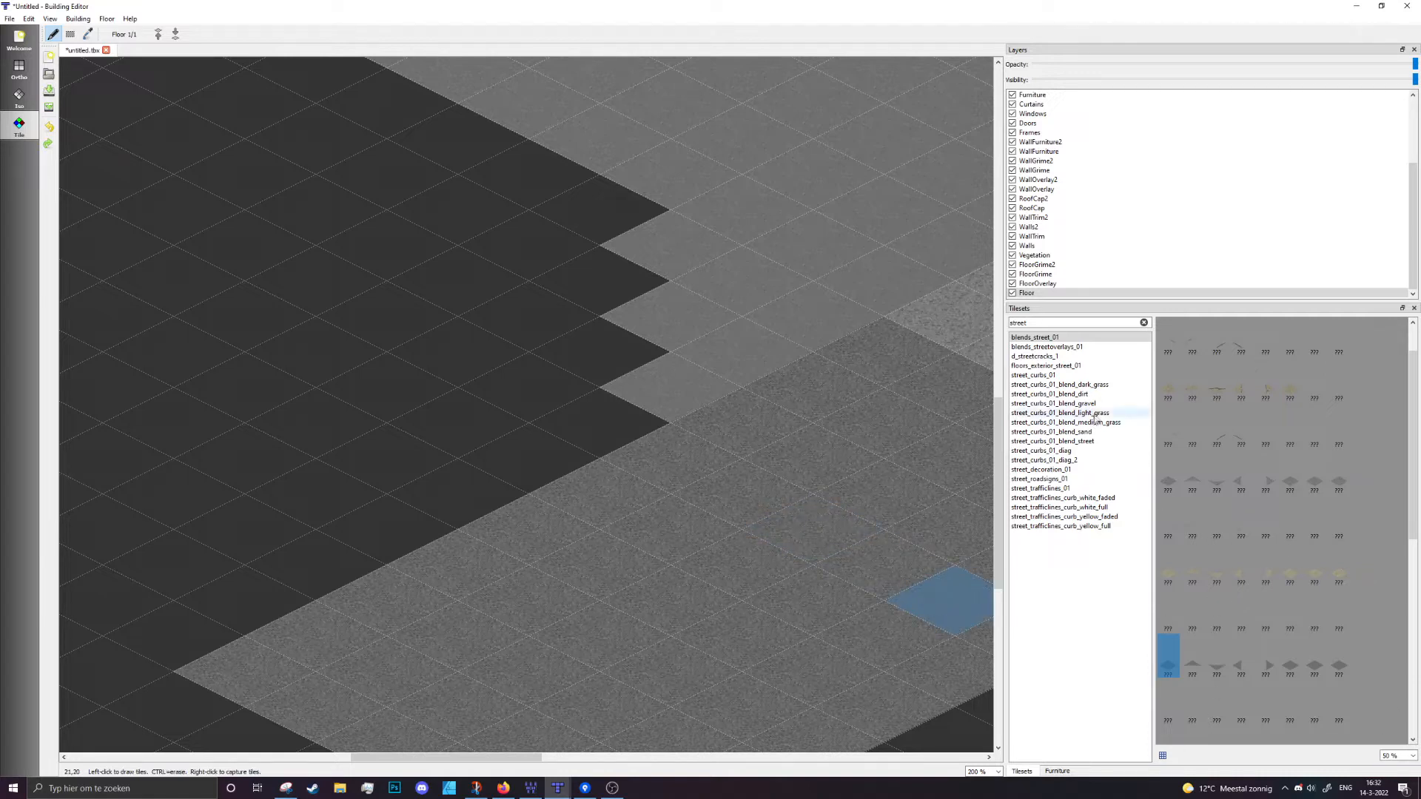
Browse the street_curbs_01 blend tilesets and select street_curbs_01_blend_street
click(1110, 385)
key(Down)
key(Down)
key(Down)
key(Down)
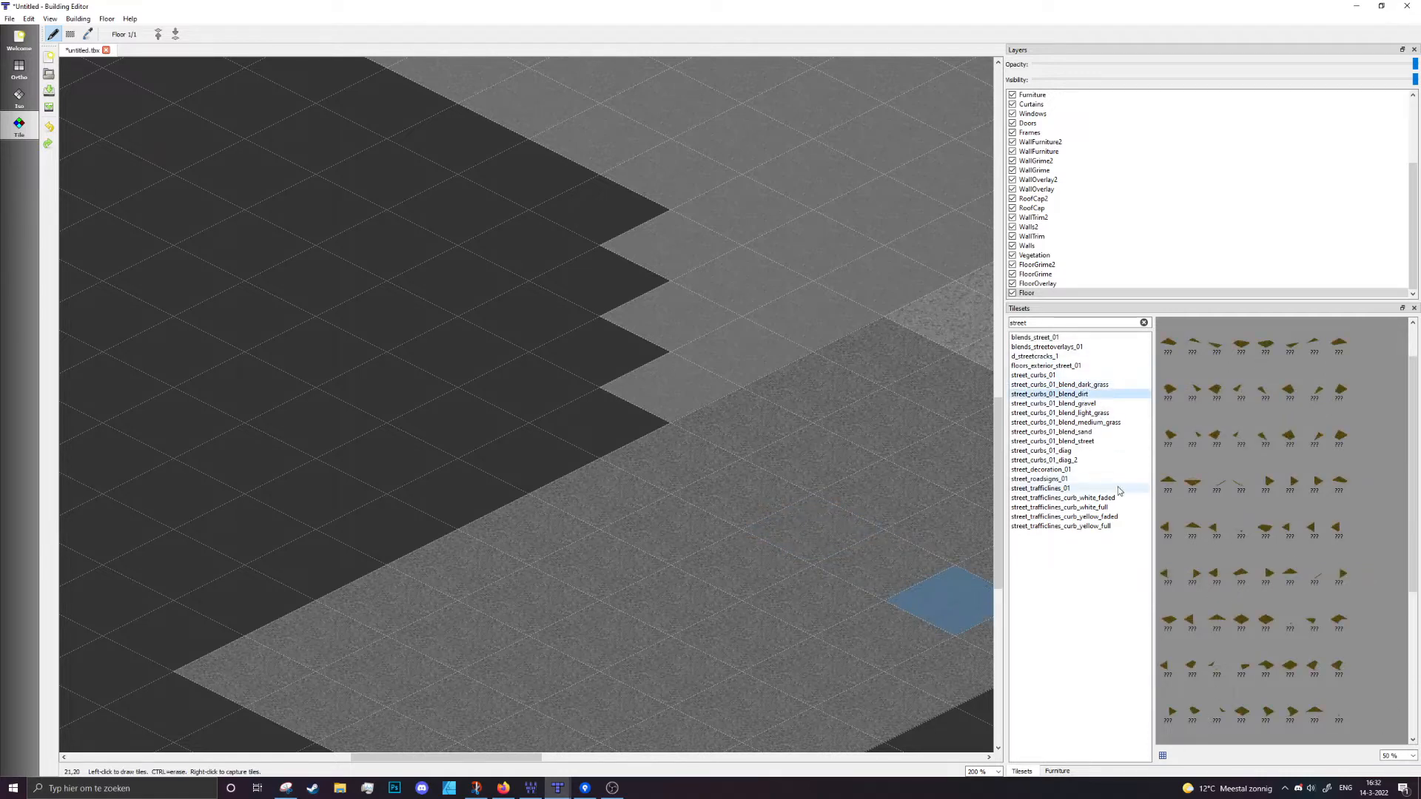
key(Down)
key(Down)
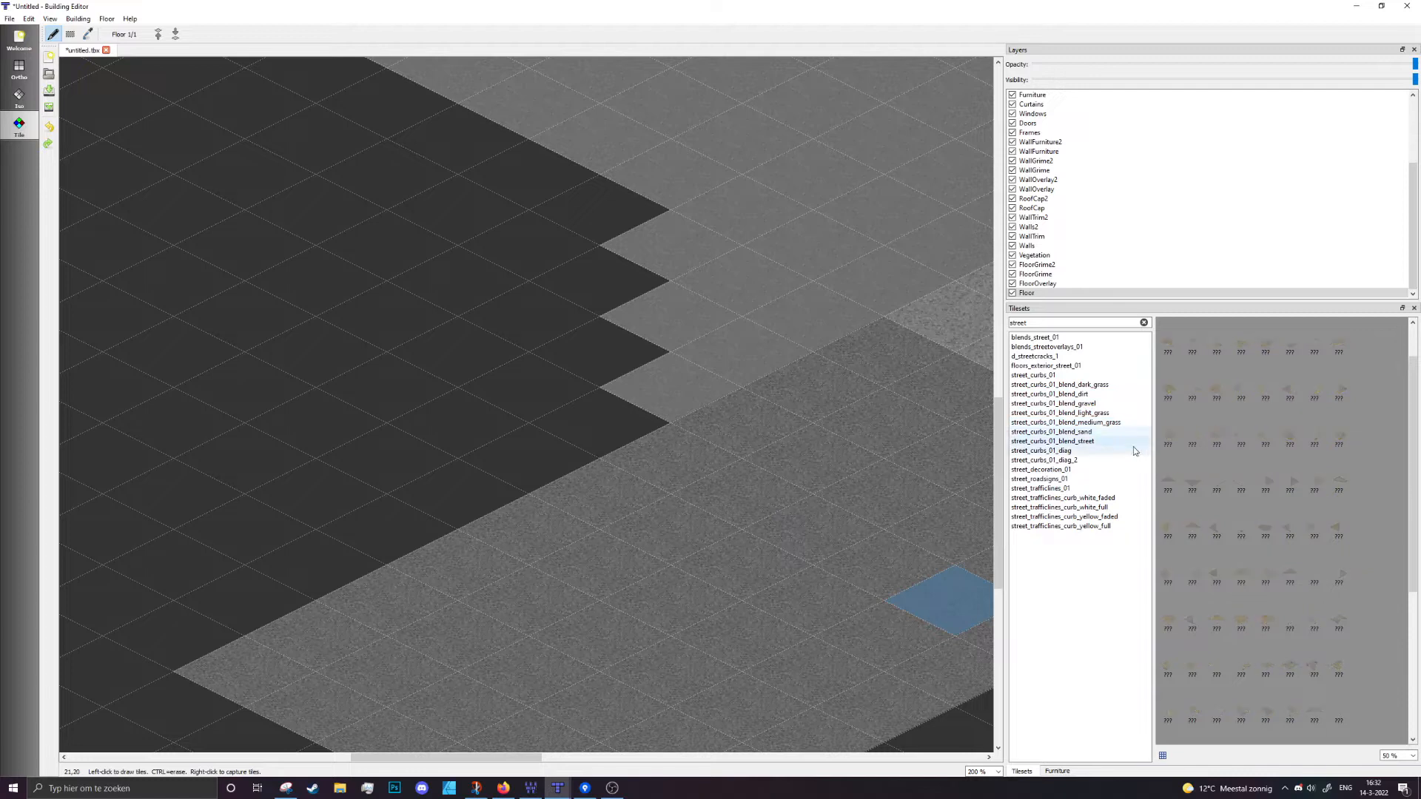
click(1103, 430)
click(1119, 422)
click(1095, 441)
Place a ragged-edged street blend tile in the upper notch of the bend's inner edge
scroll(518, 488, up, 3)
click(1173, 371)
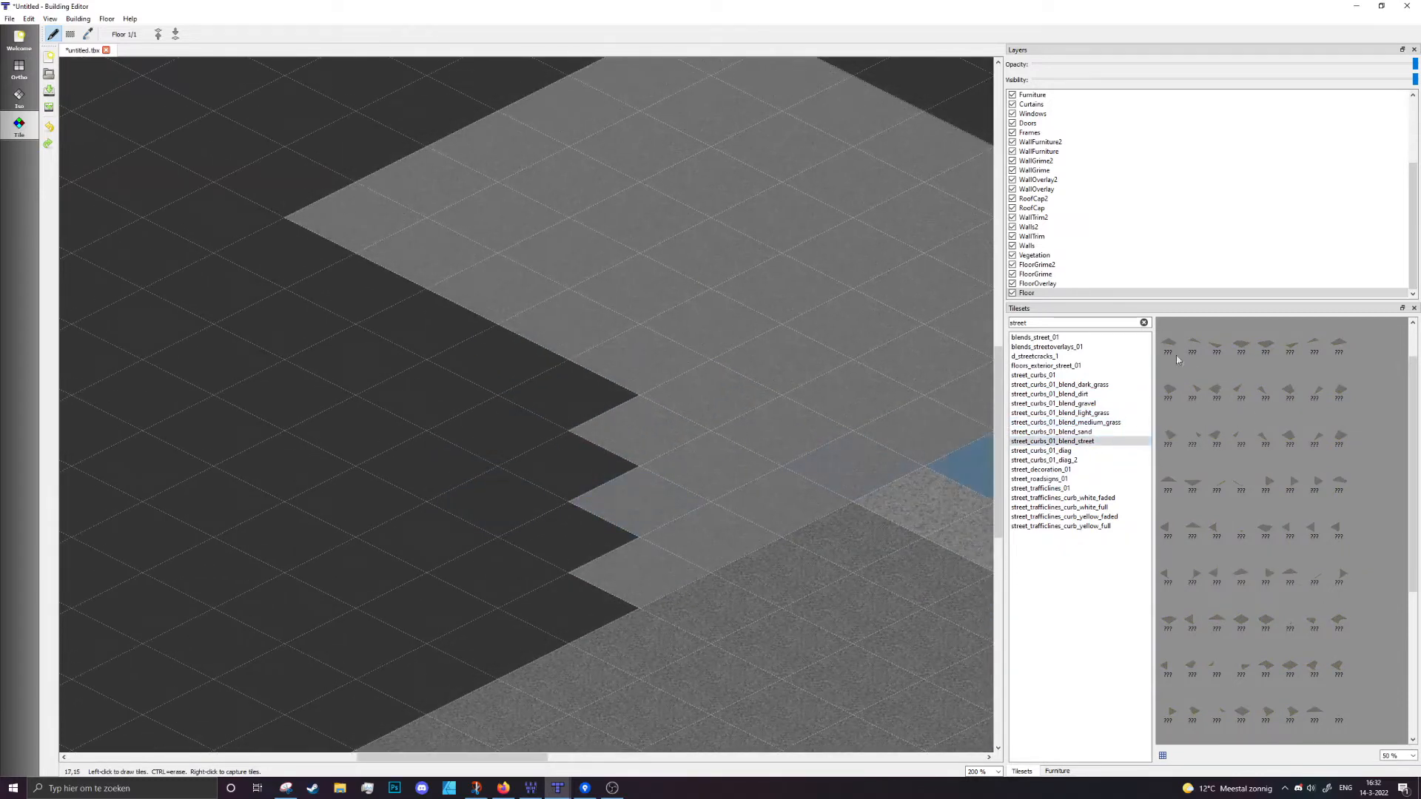
ctrl+scroll(477, 428, up, 2)
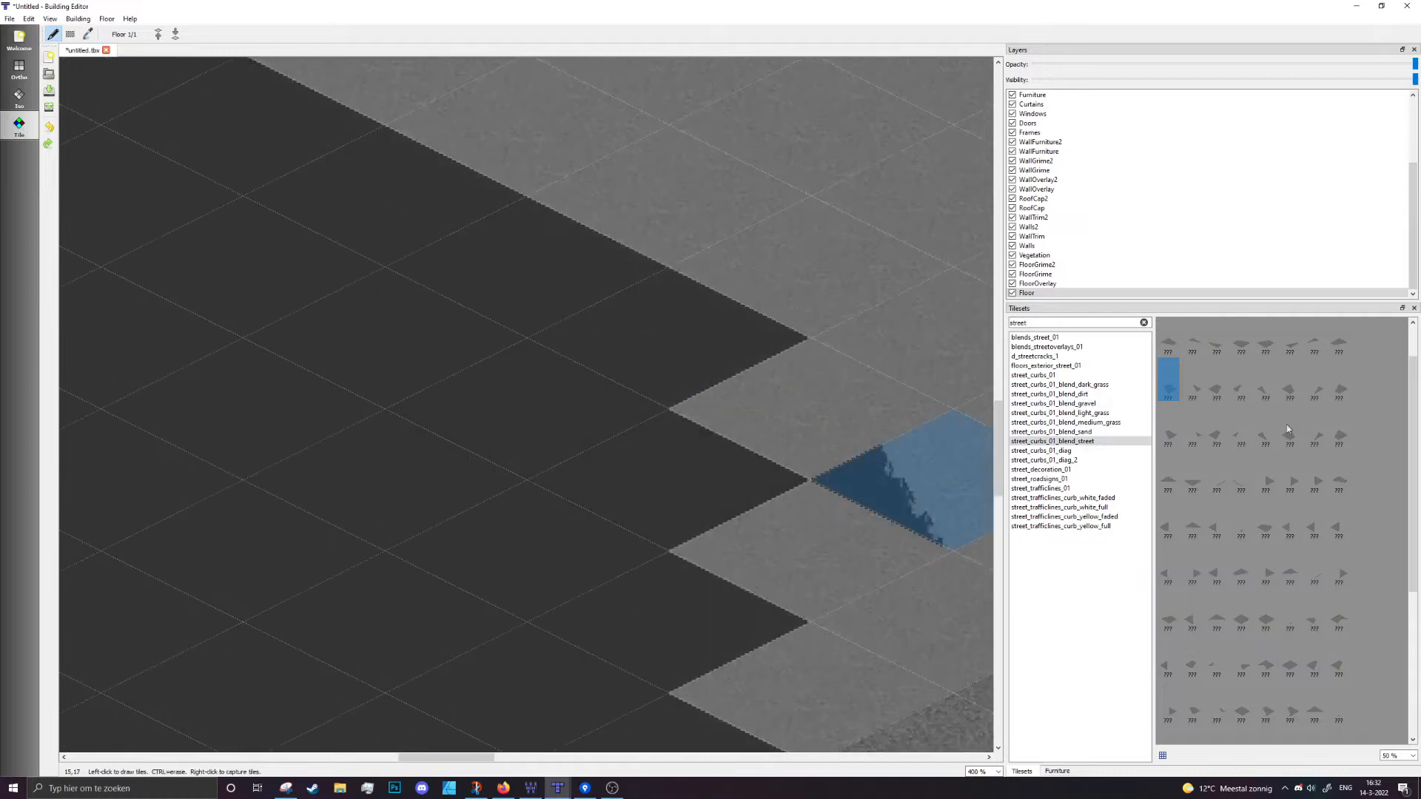
click(626, 368)
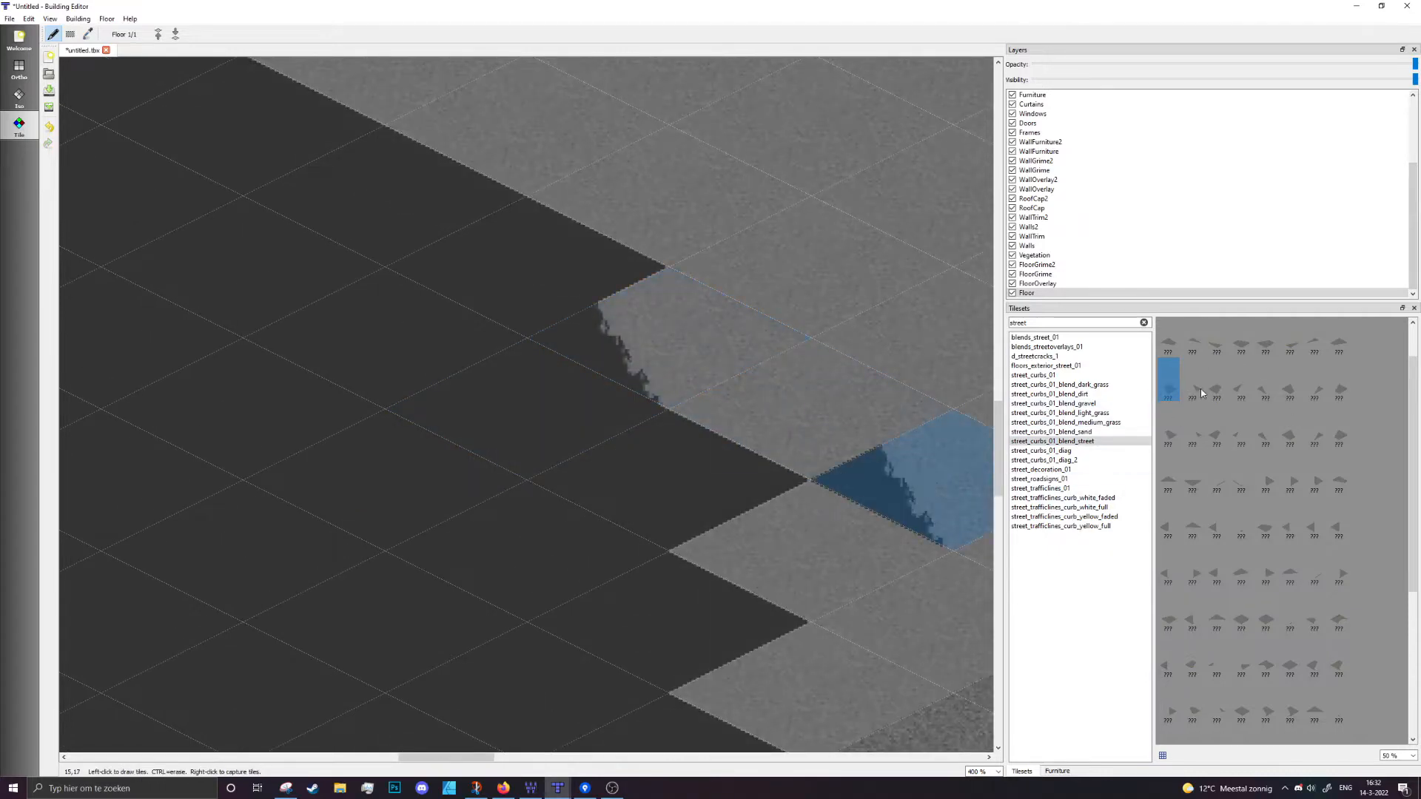
Smooth the upper and middle parts of the bend's inner edge with clean diagonal and vertical-edged tiles from street_curbs_01_blend_street
click(1177, 426)
ctrl+scroll(414, 563, down, 1)
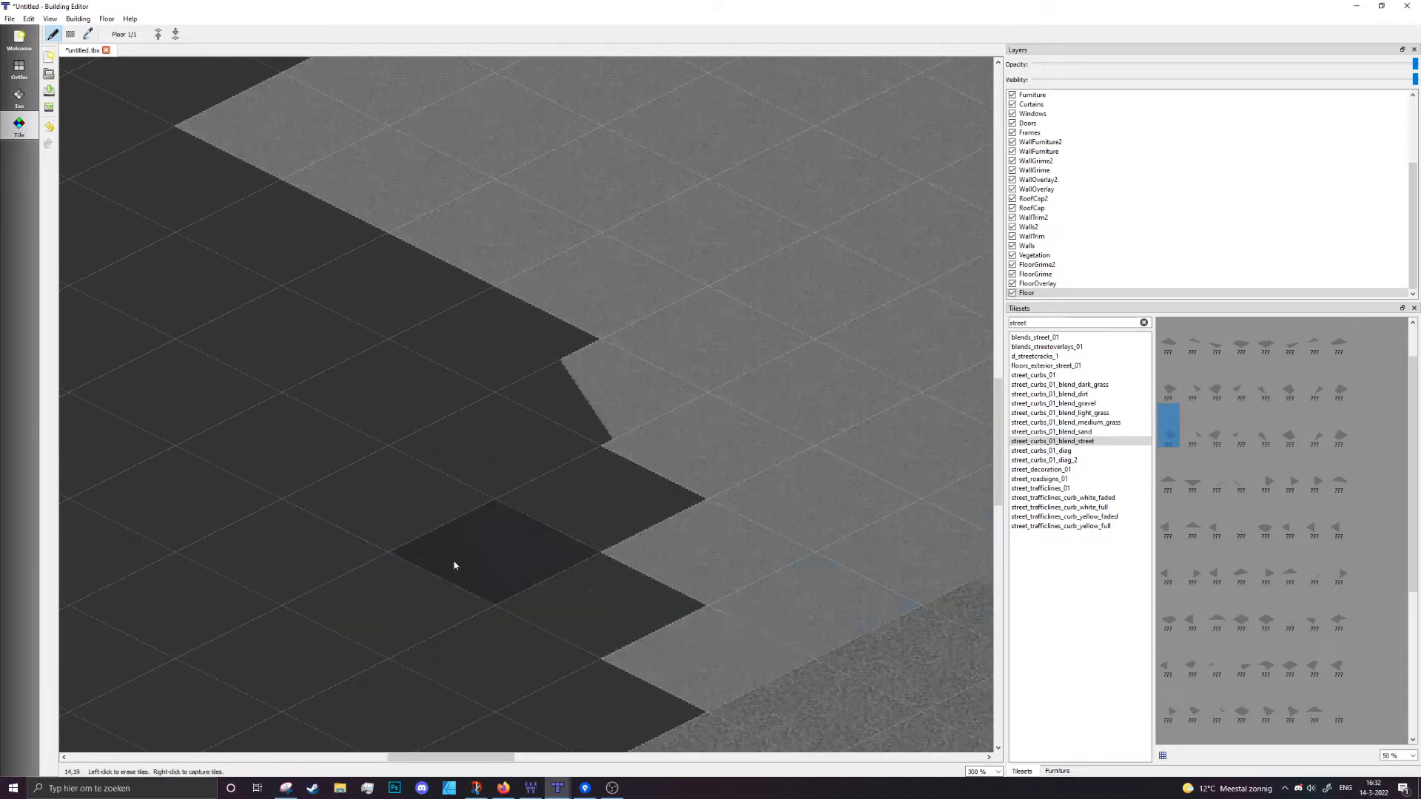
click(1193, 428)
ctrl+scroll(472, 545, down, 1)
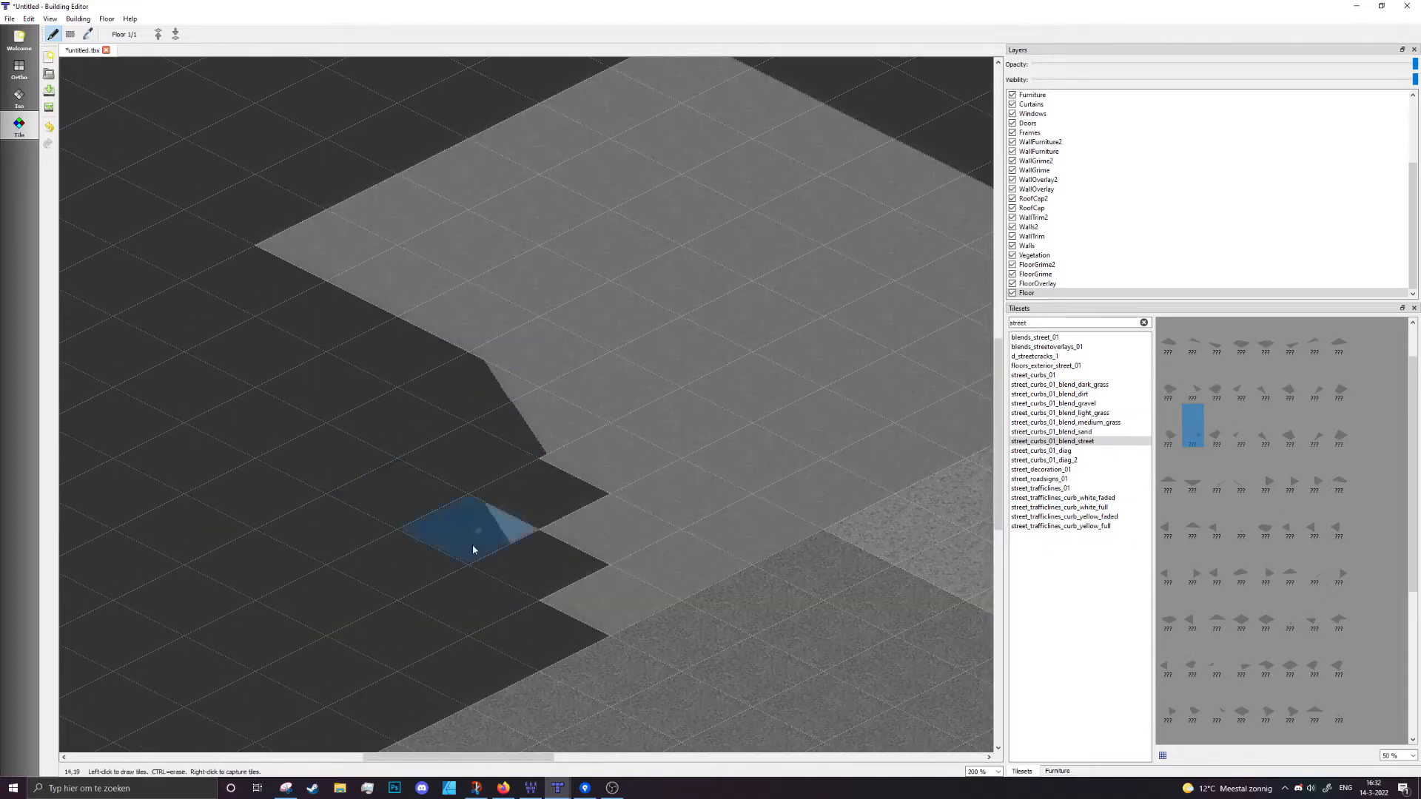
click(1290, 481)
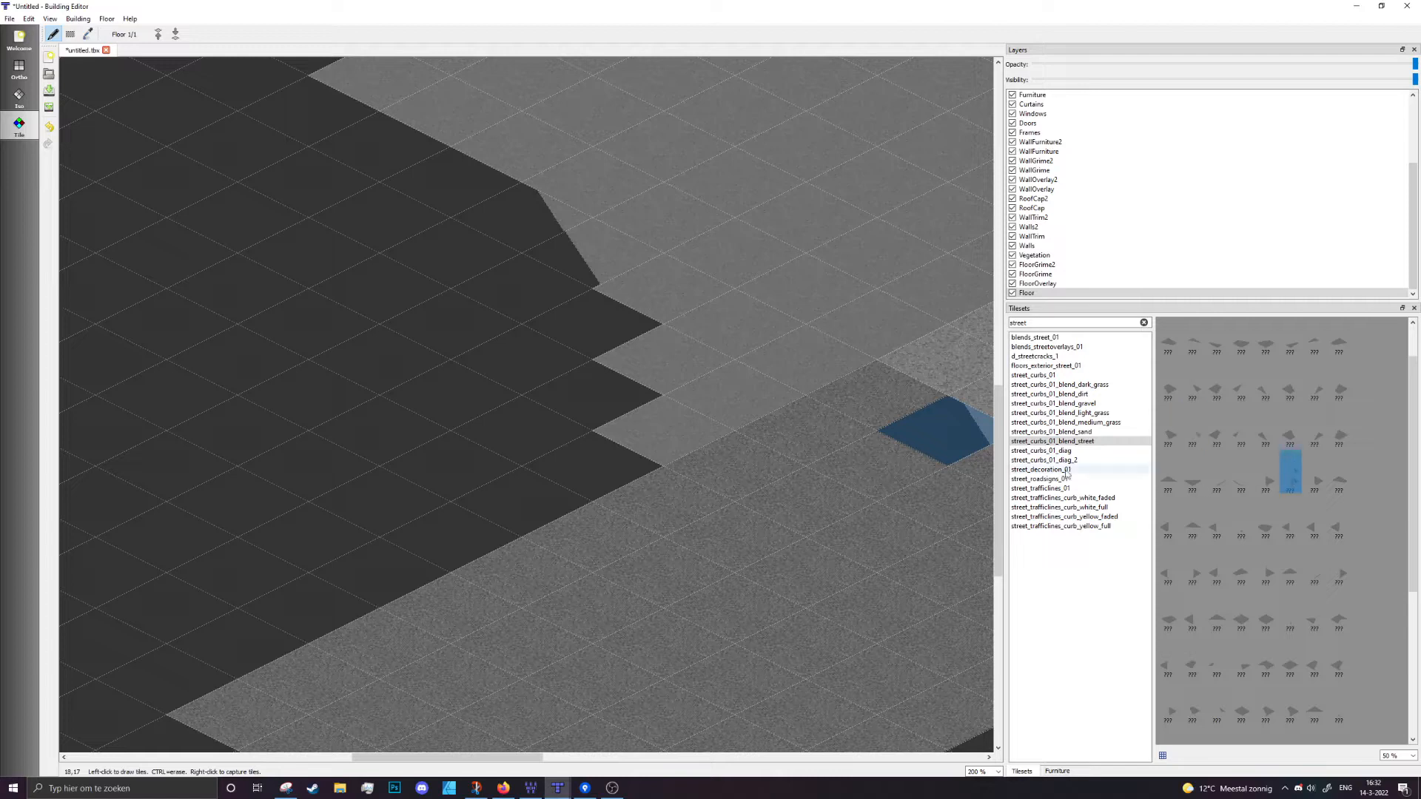
click(607, 337)
middle_drag(688, 560, 813, 398)
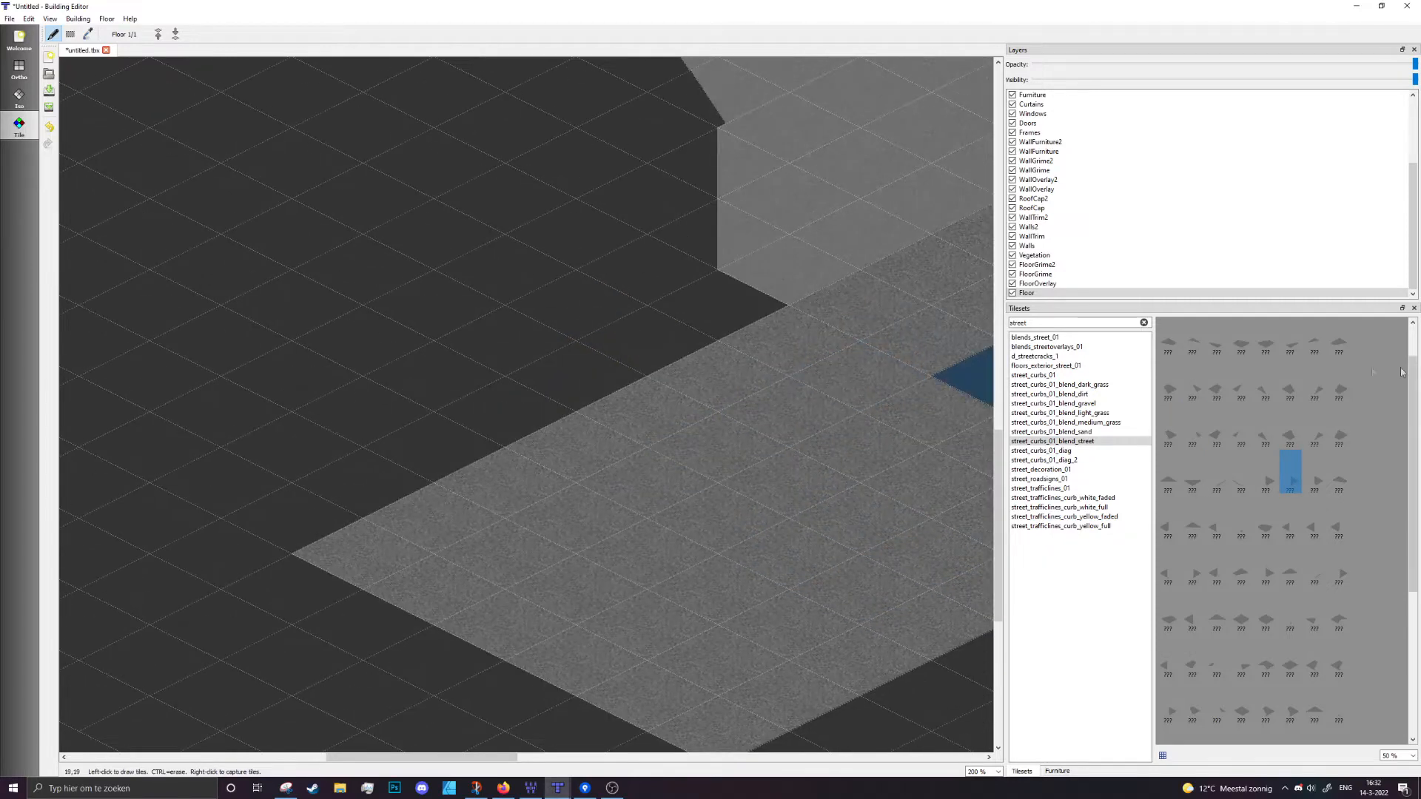
Place two angled street blend tiles on the lower part of the inner edge to complete the inner curve
click(1344, 430)
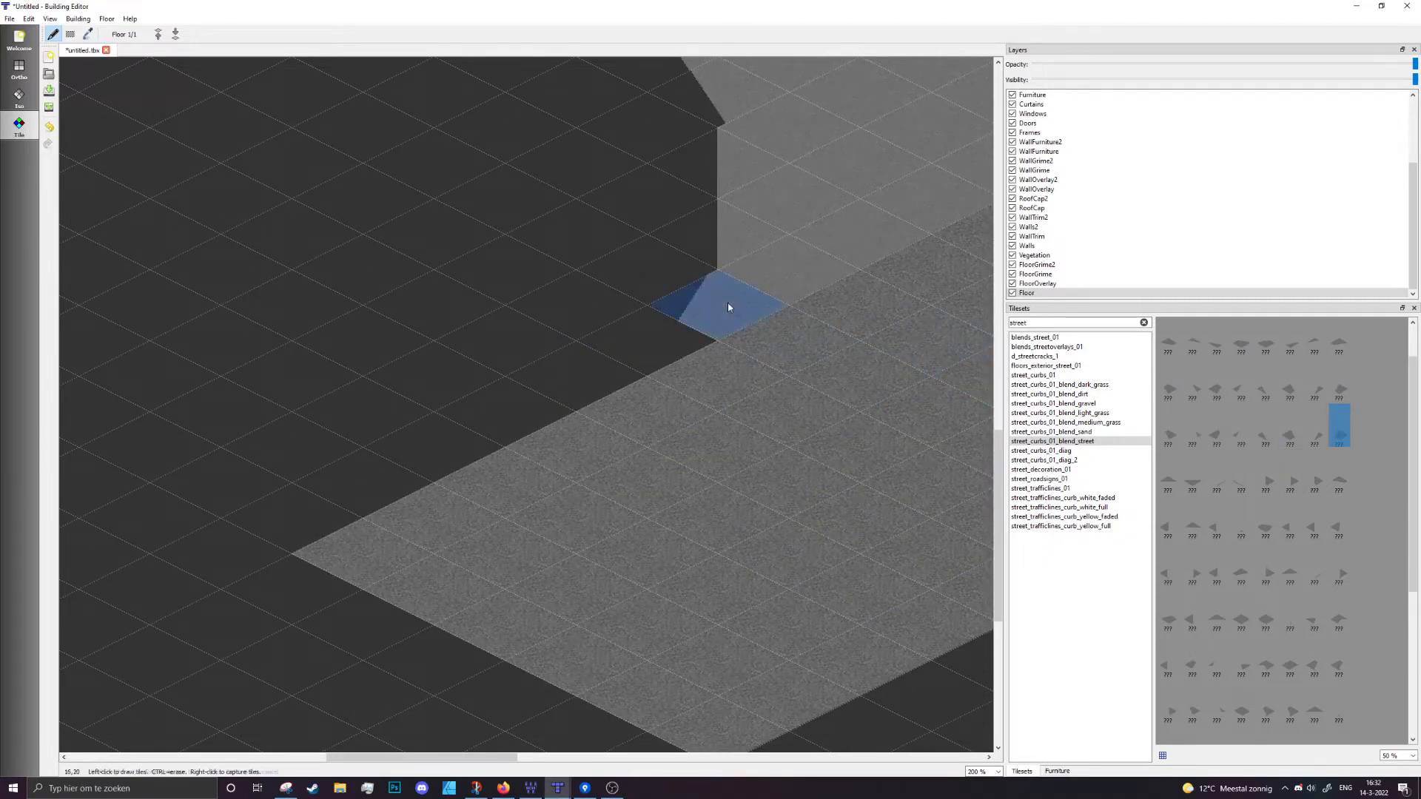
click(729, 307)
click(1314, 434)
click(680, 360)
ctrl+scroll(337, 453, down, 1)
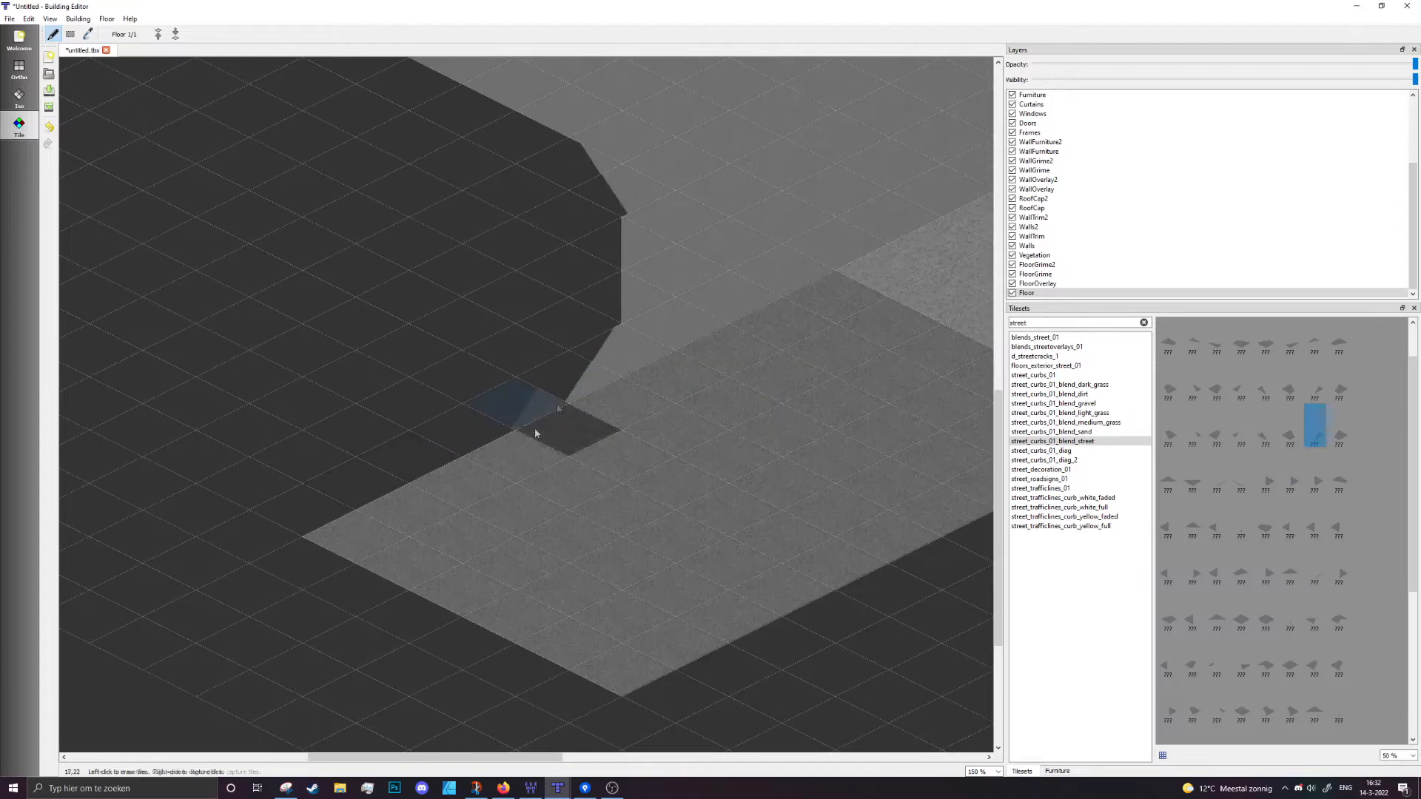
middle_drag(570, 514, 485, 653)
ctrl+scroll(421, 451, up, 3)
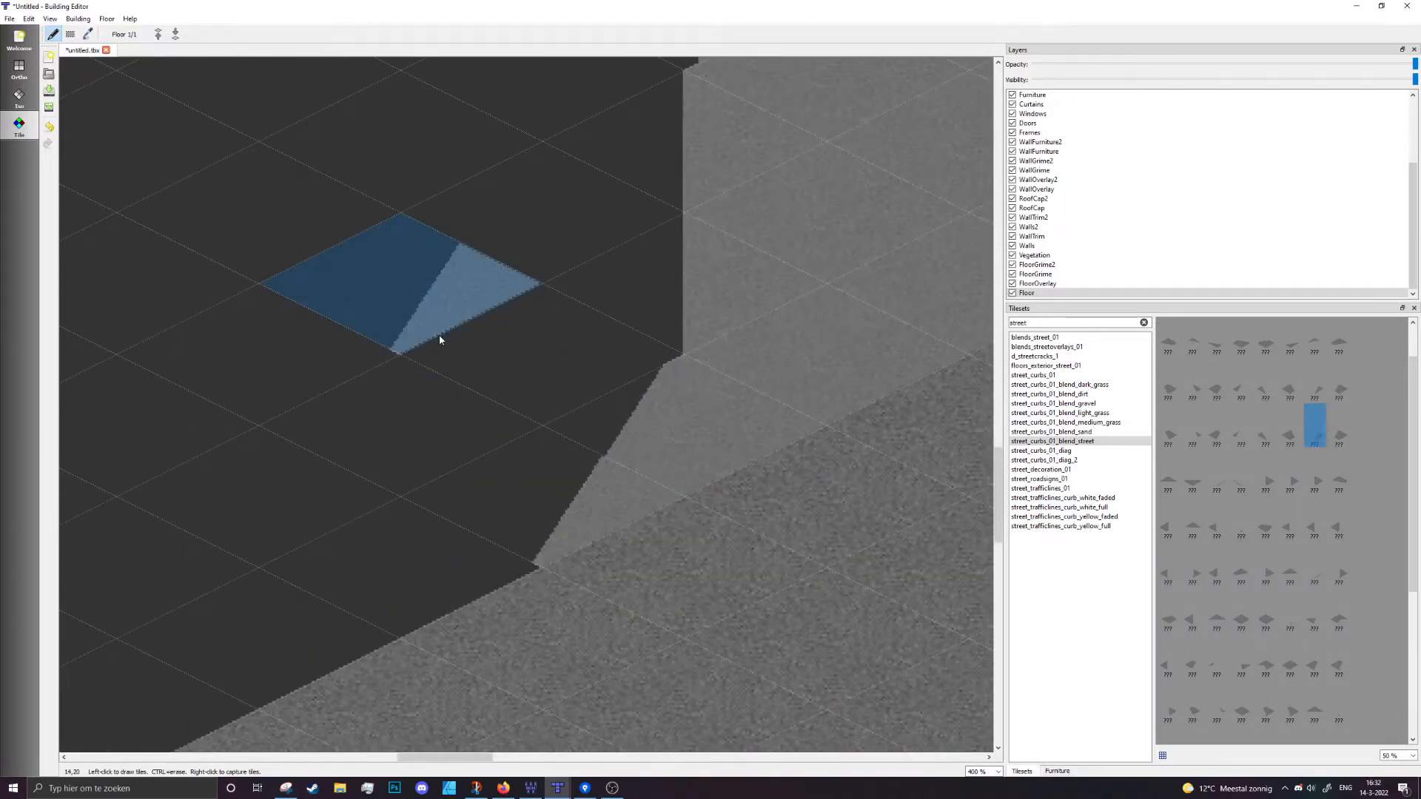
scroll(485, 577, up, 5)
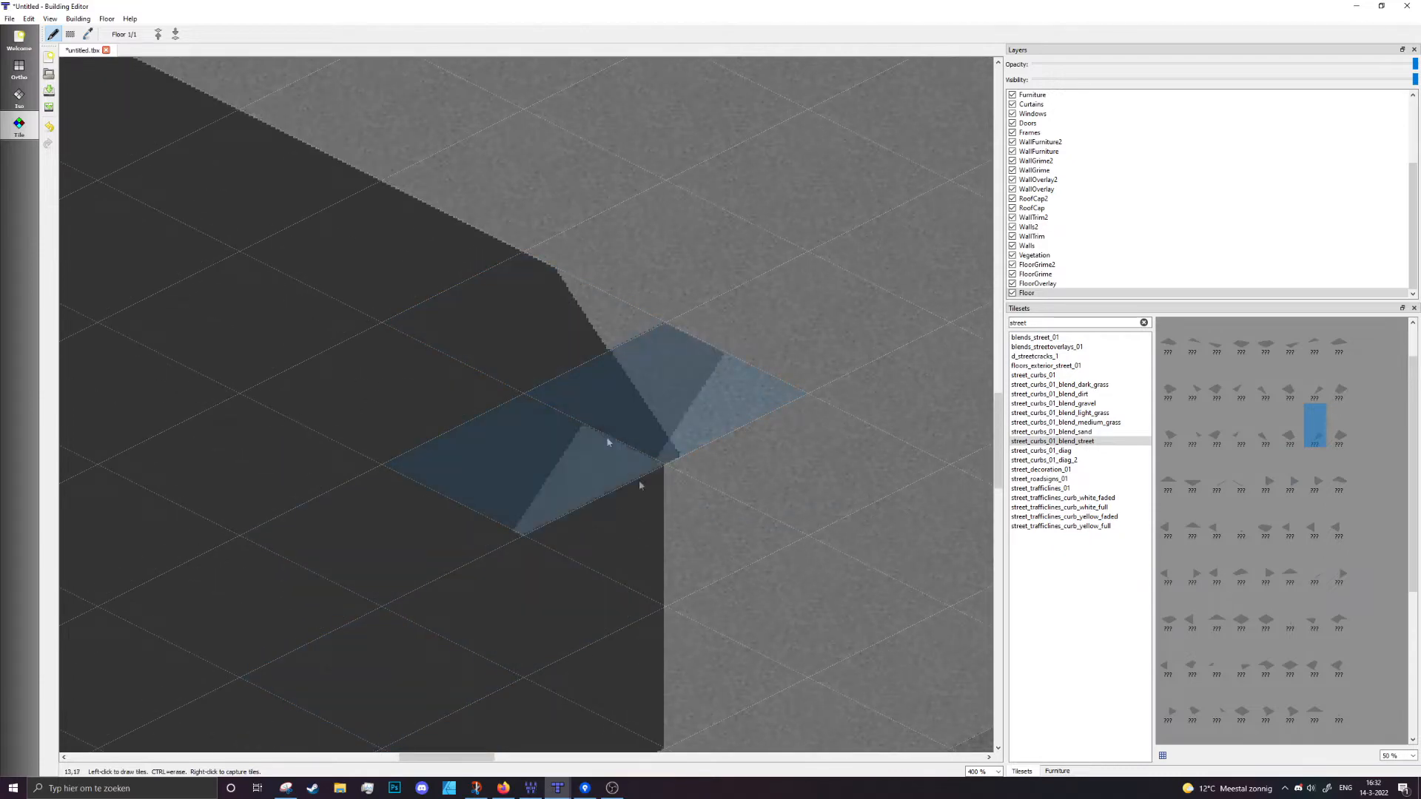
Place a vertical-edged street blend tile in the middle notch of the bend's stepped outer edge
ctrl+scroll(416, 644, down, 3)
middle_drag(285, 449, 150, 419)
mouse_move(668, 538)
middle_down()
mouse_move(517, 502)
mouse_move(561, 530)
middle_up()
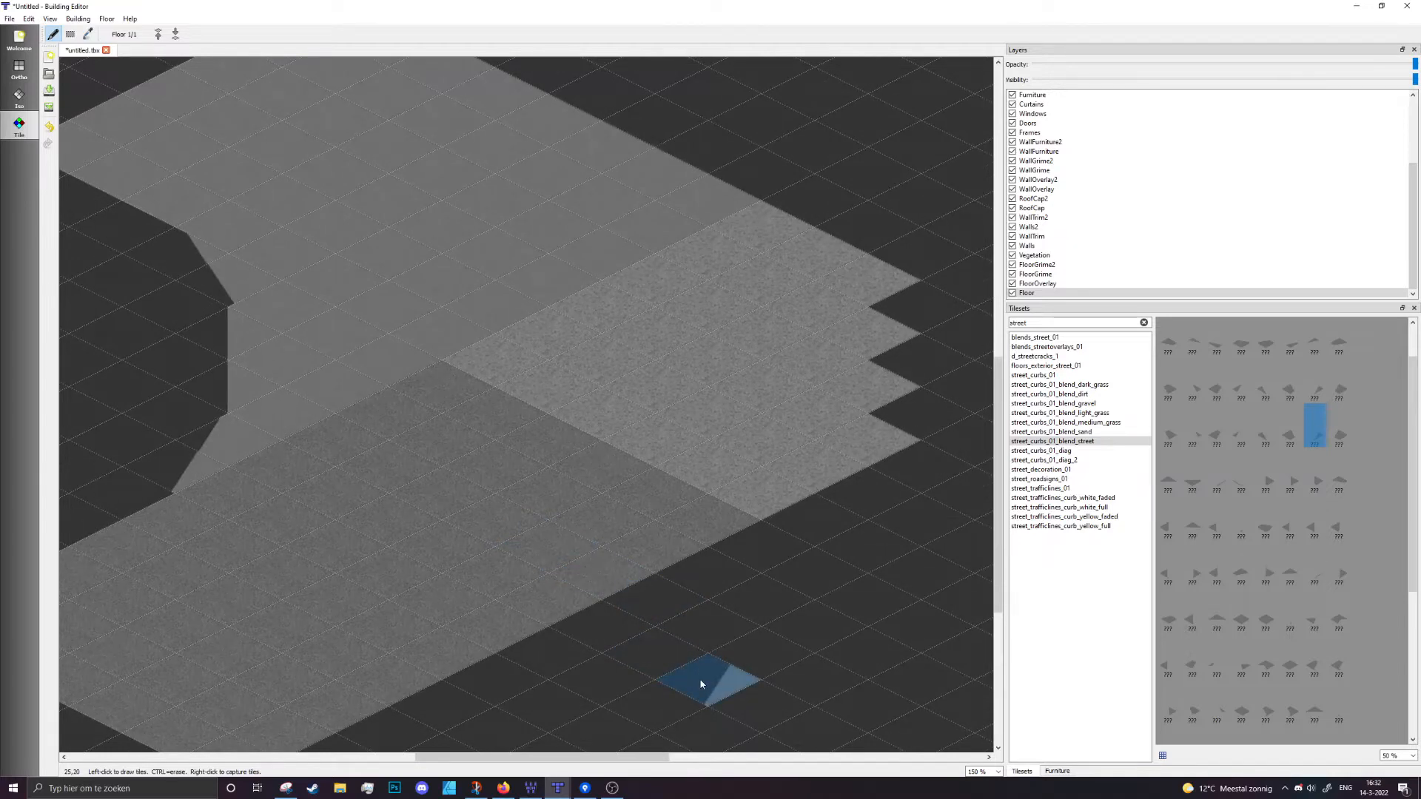
click(1315, 517)
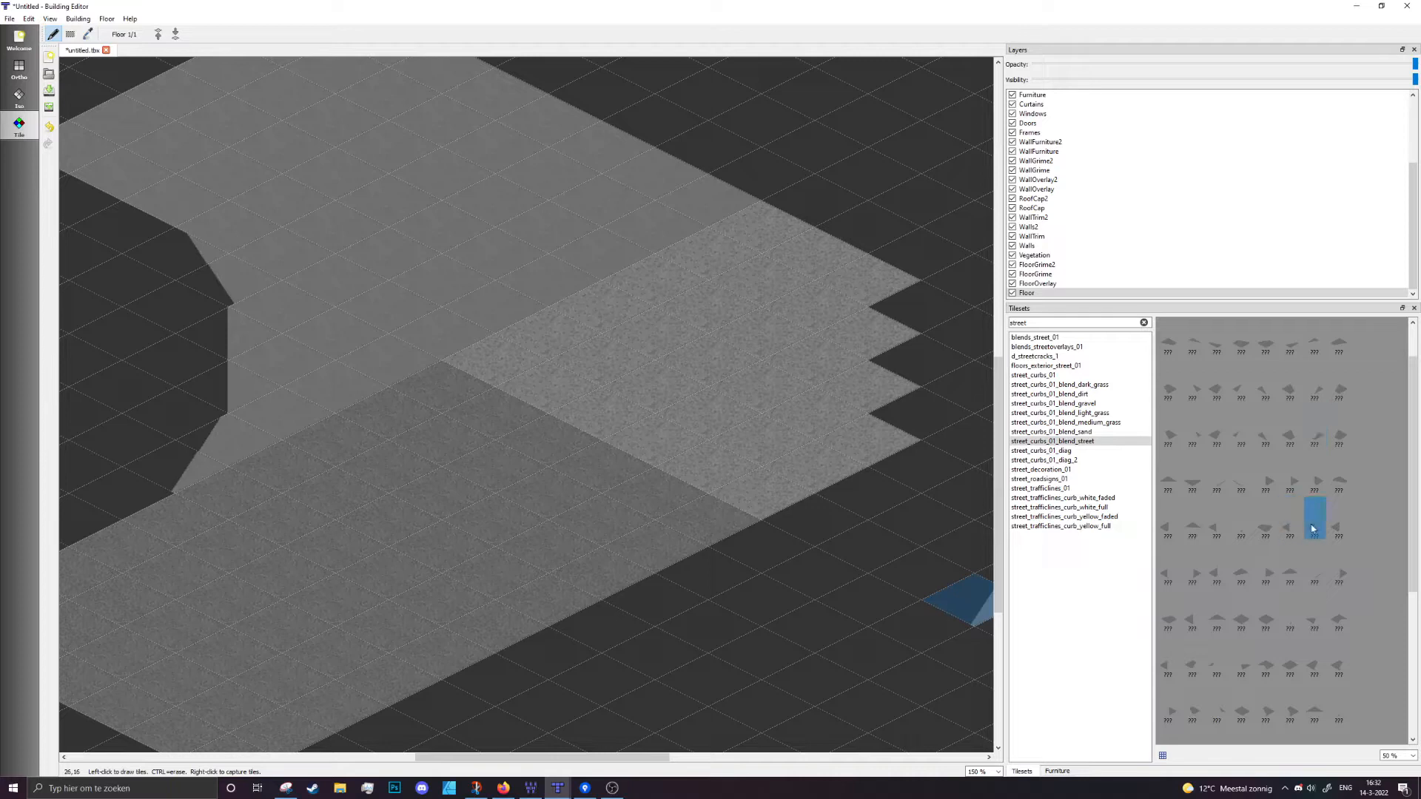
click(930, 373)
Erase the lower protruding tile of the outer edge, then erase the matching upper tile and undo that last erasure
ctrl+click(889, 451)
ctrl+click(883, 284)
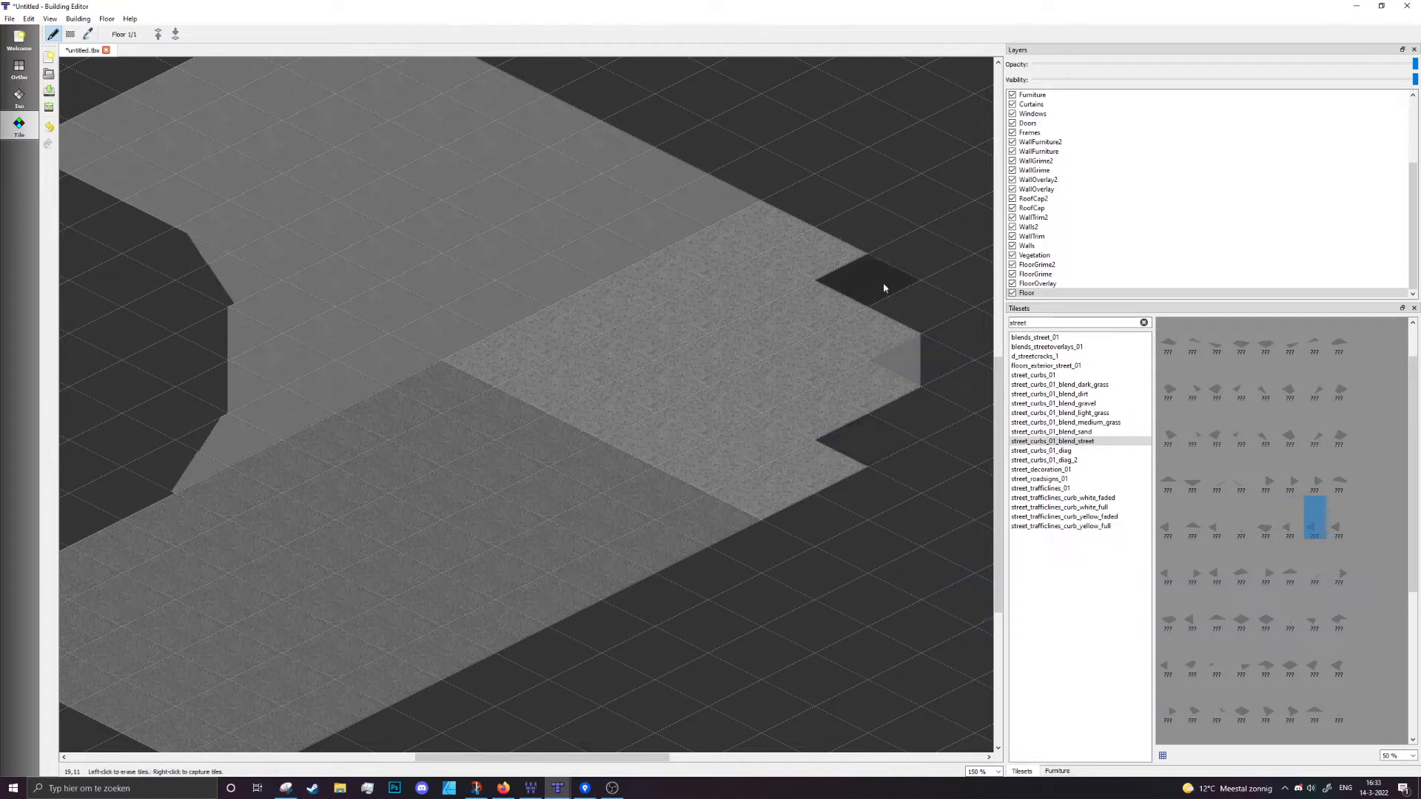
key(ctrl+z)
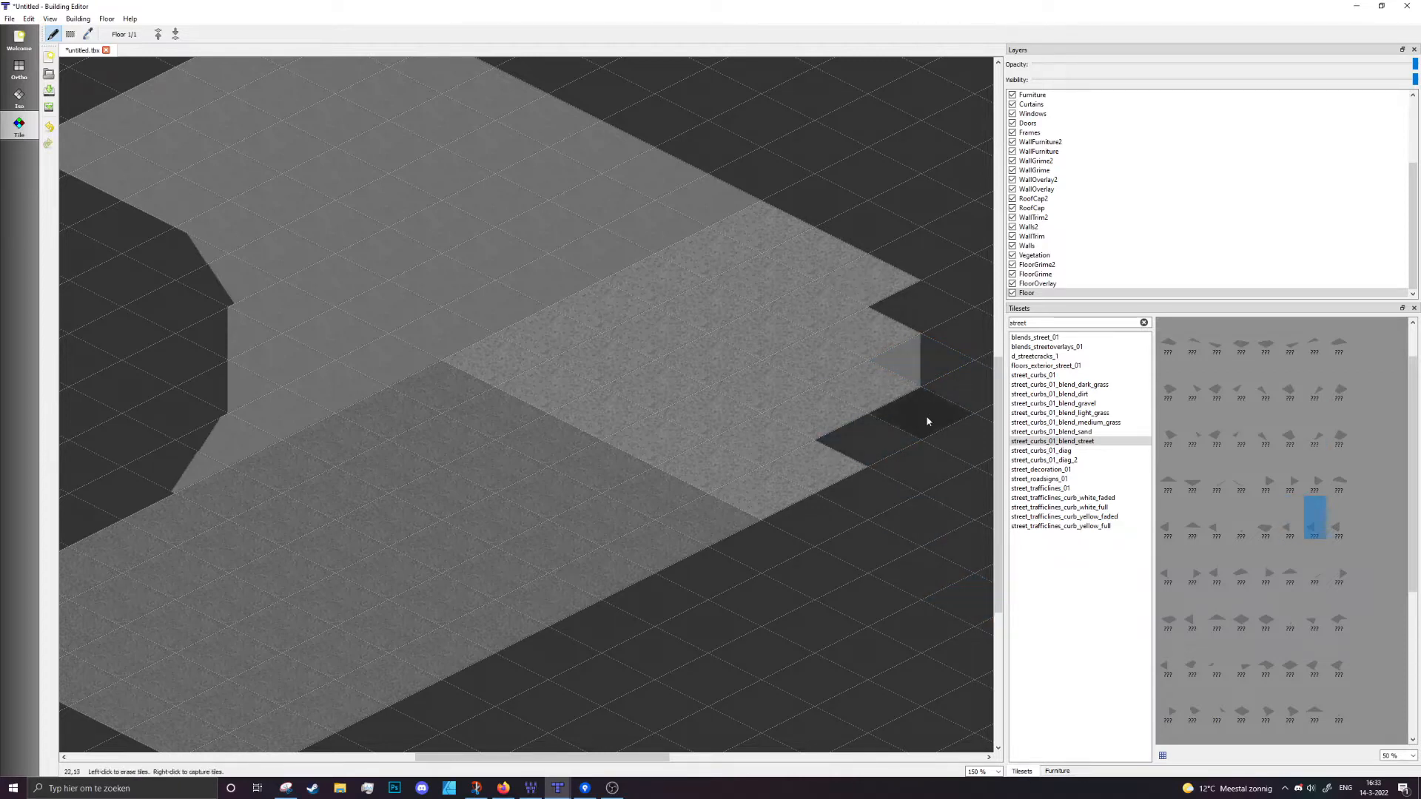
Switch to the Project Zomboid Map Project in the browser and find the large Louisville intersection with its curved slip roads
key(alt+Tab)
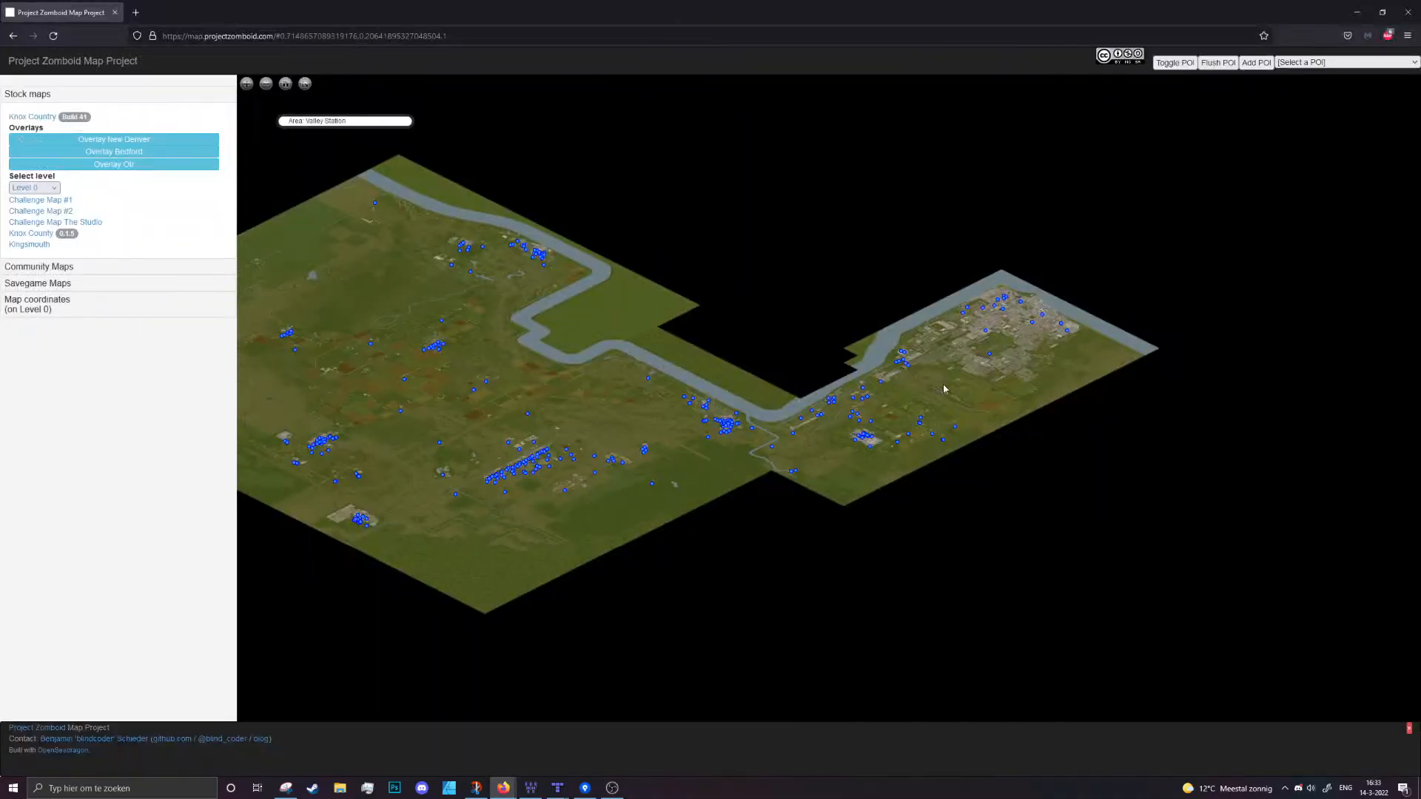
scroll(944, 389, up, 5)
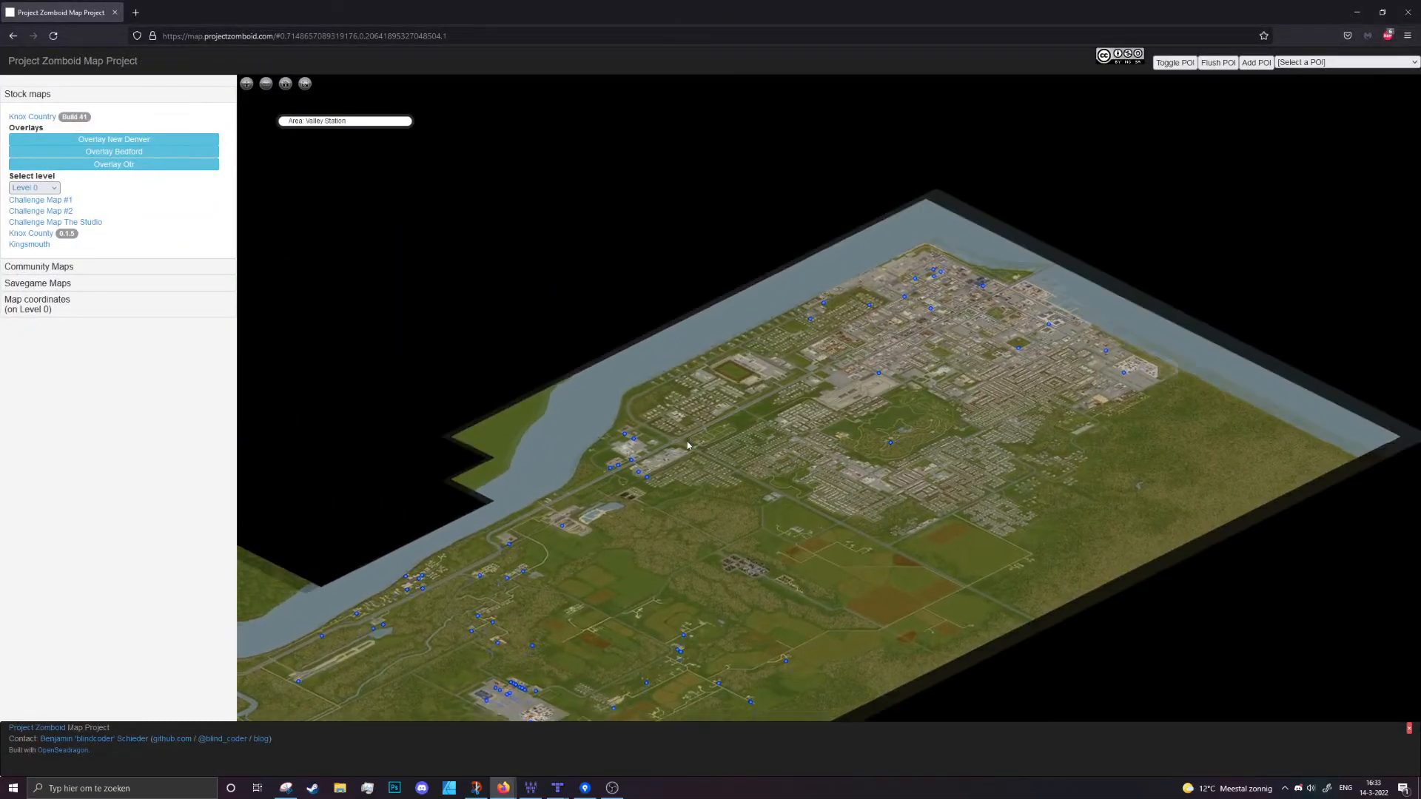
scroll(687, 441, up, 5)
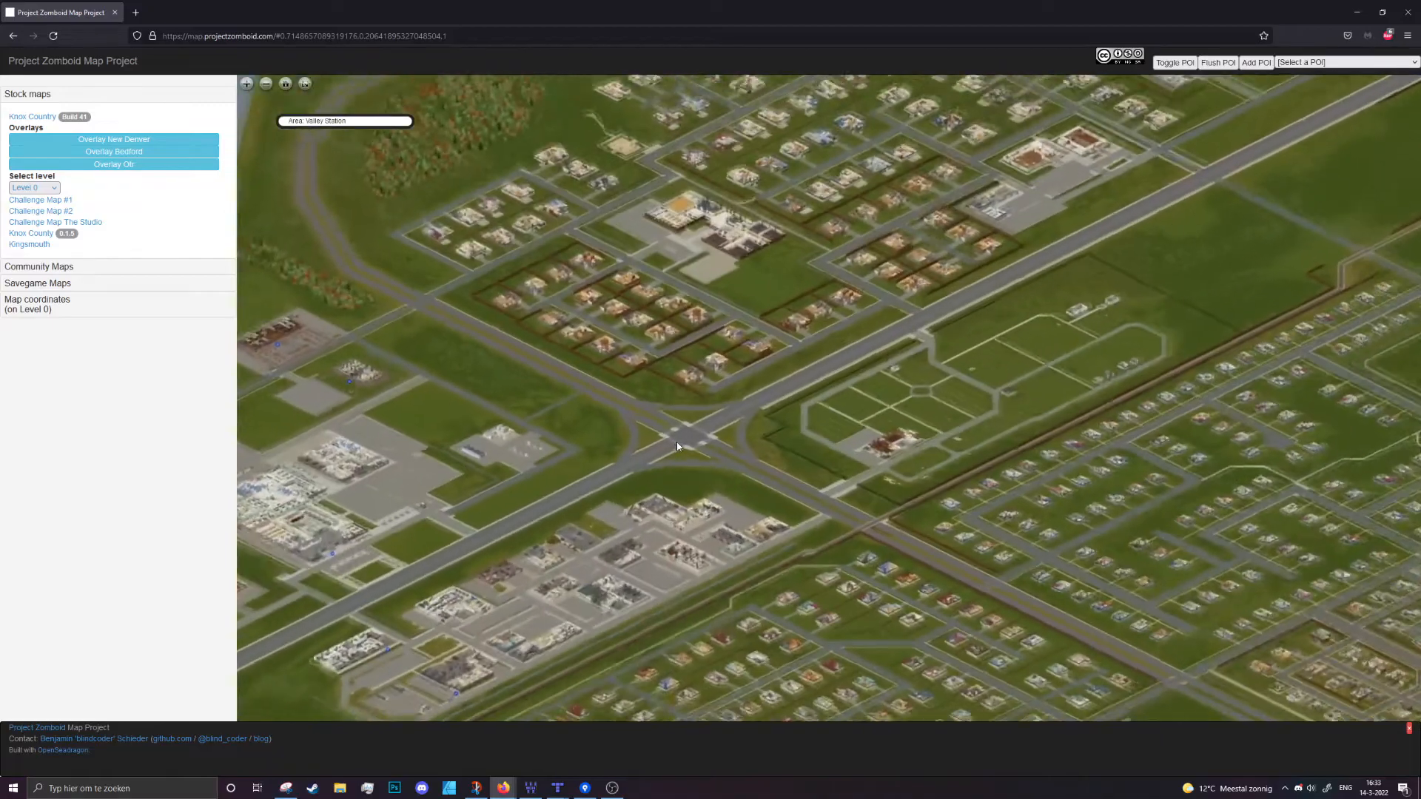
scroll(676, 442, up, 5)
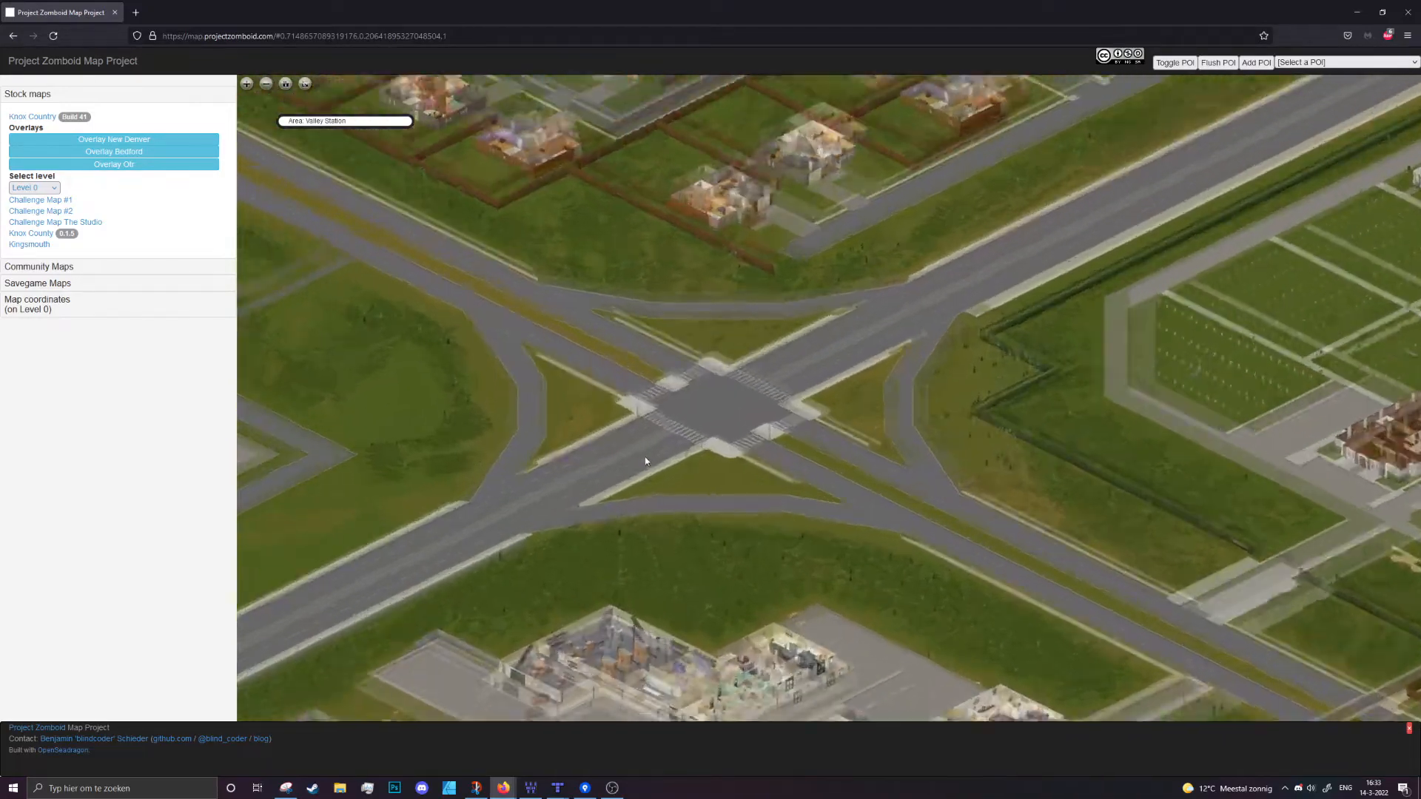
scroll(646, 461, up, 5)
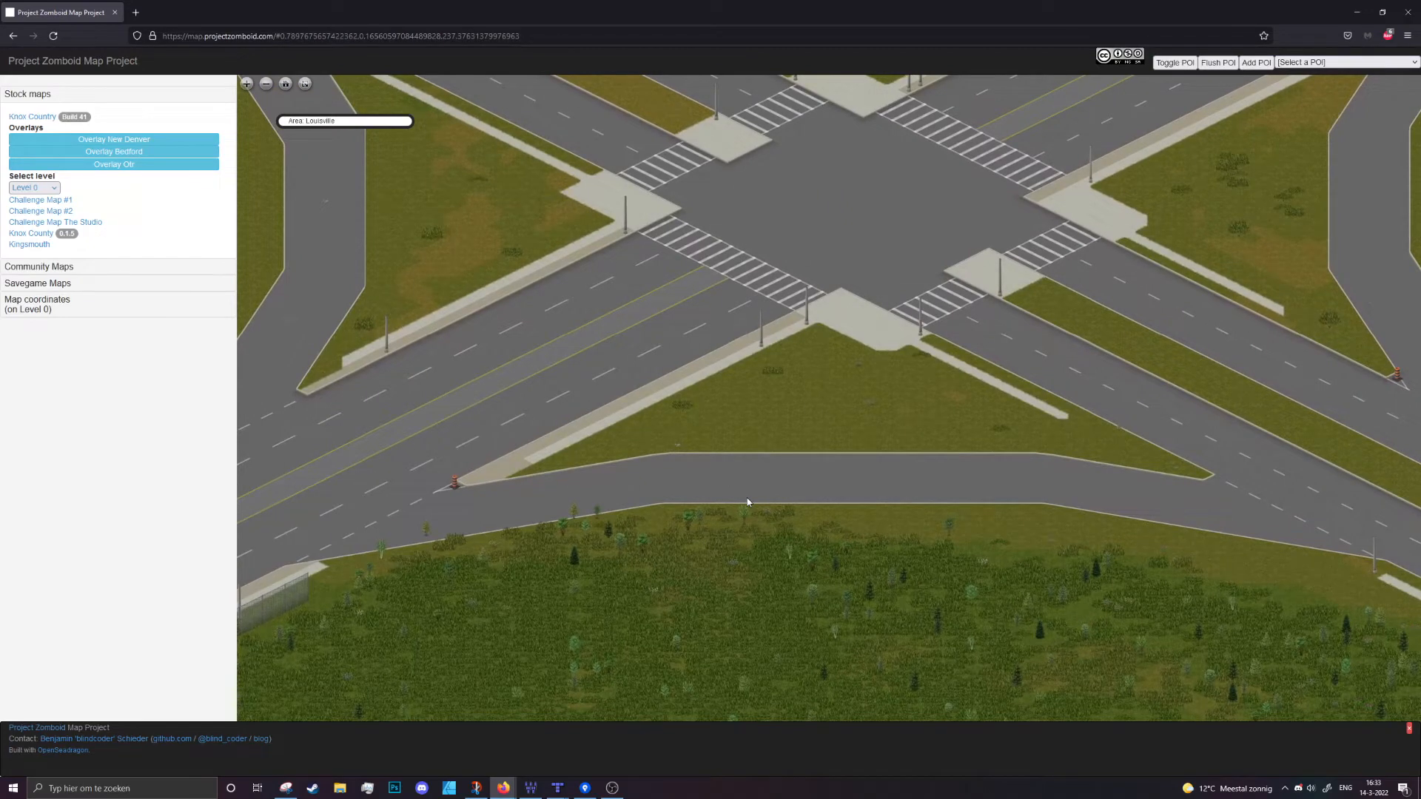
scroll(748, 502, down, 3)
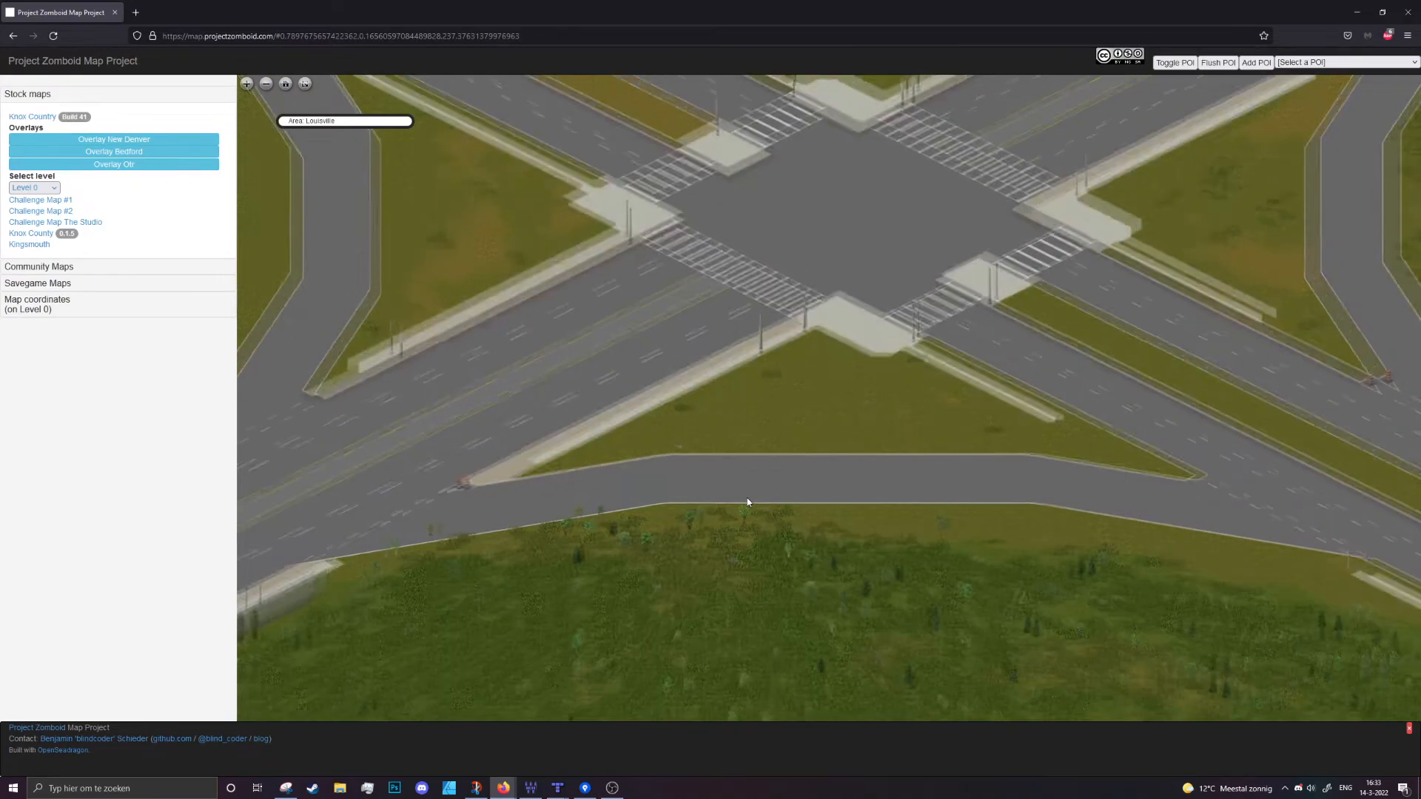
drag(534, 439, 792, 585)
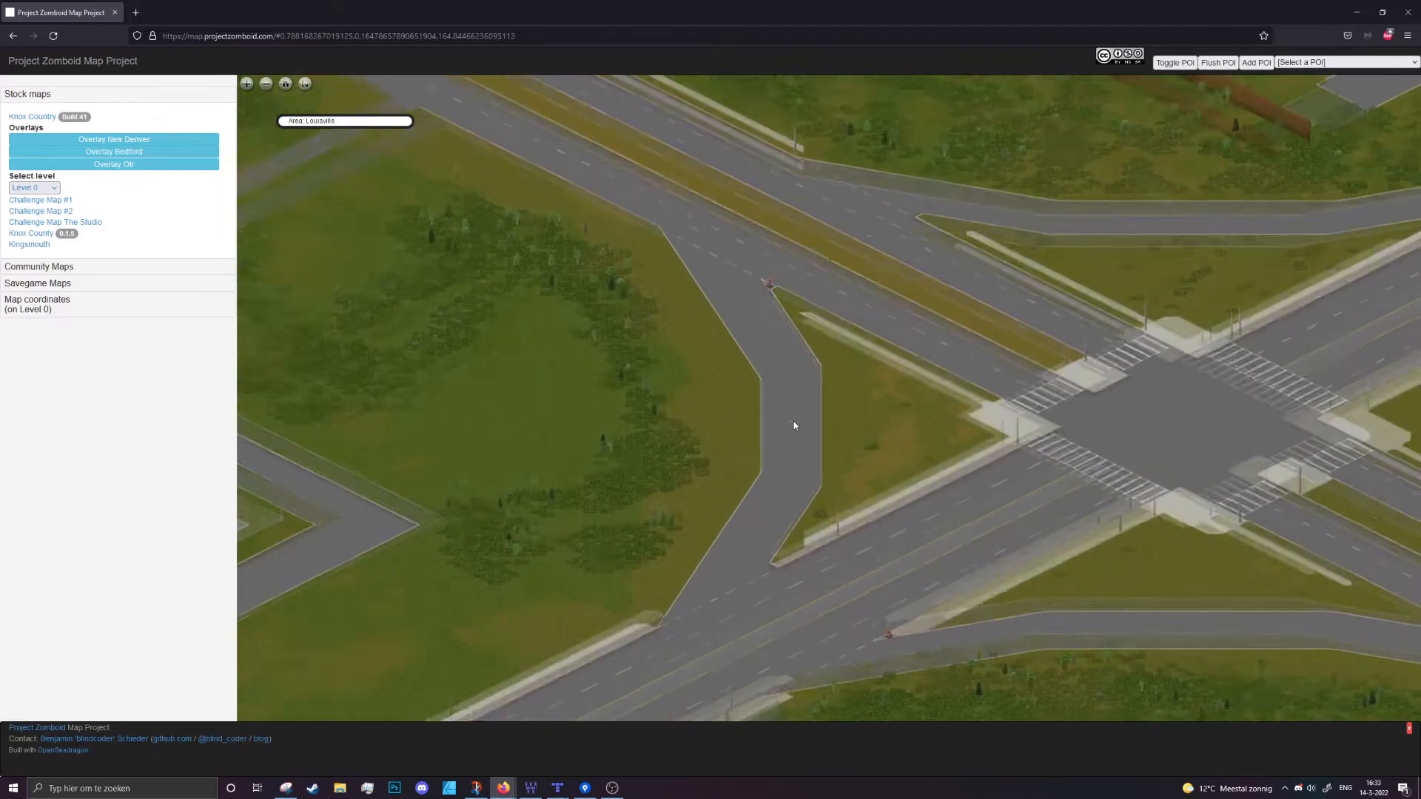
Examine how the edges of the bottom slip road and the surrounding curved roads are shaped at the Louisville intersection
scroll(792, 425, up, 3)
scroll(956, 468, up, 3)
drag(1029, 505, 805, 495)
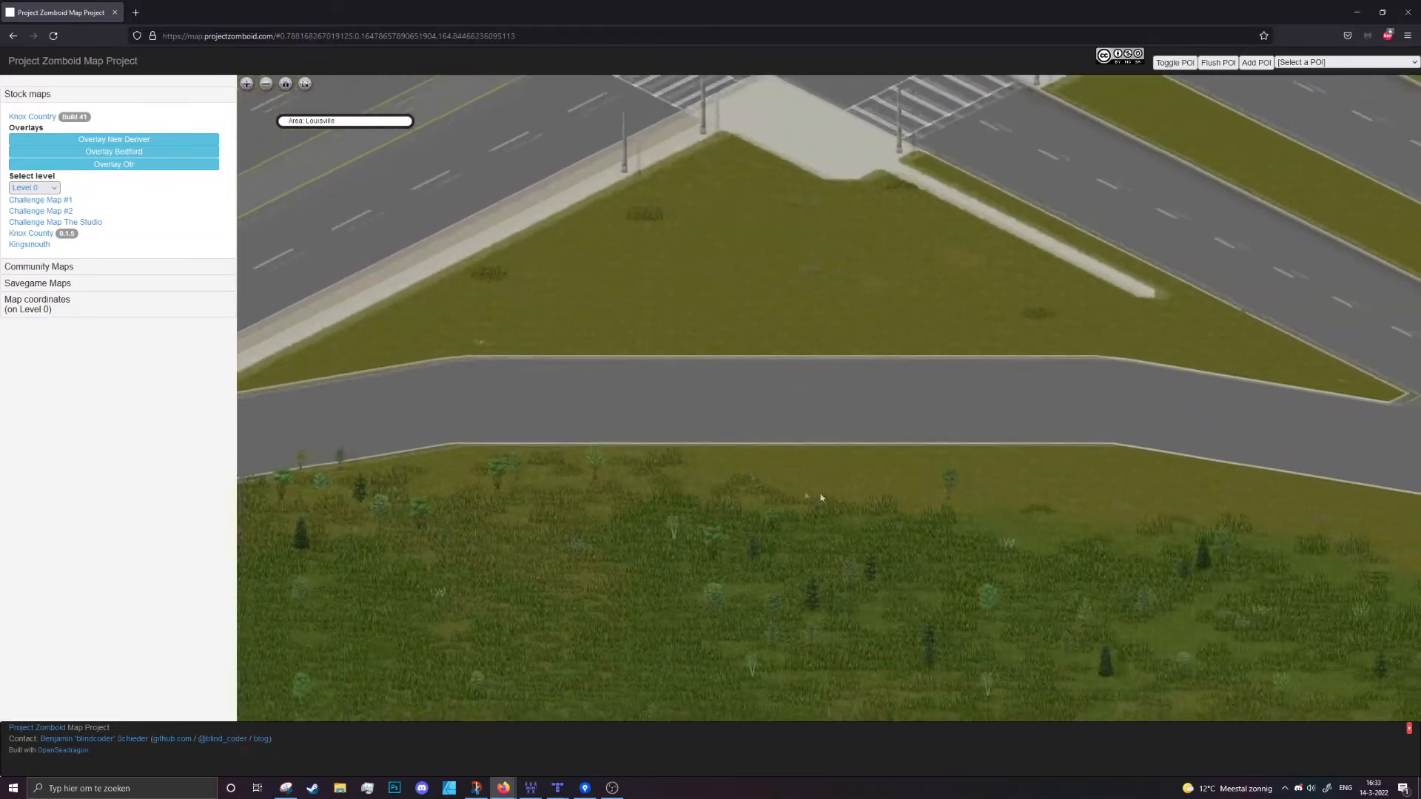
drag(777, 406, 1006, 435)
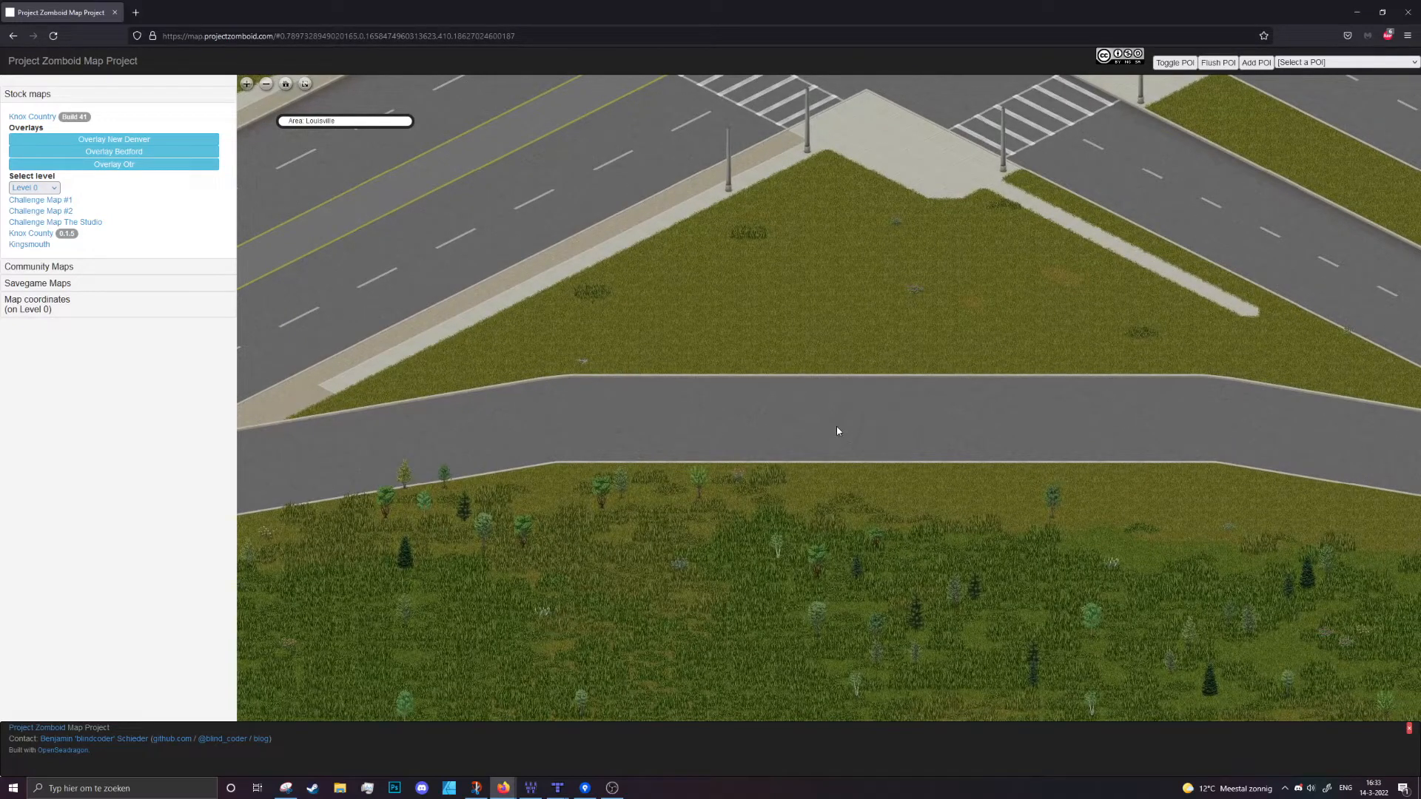
scroll(837, 427, down, 5)
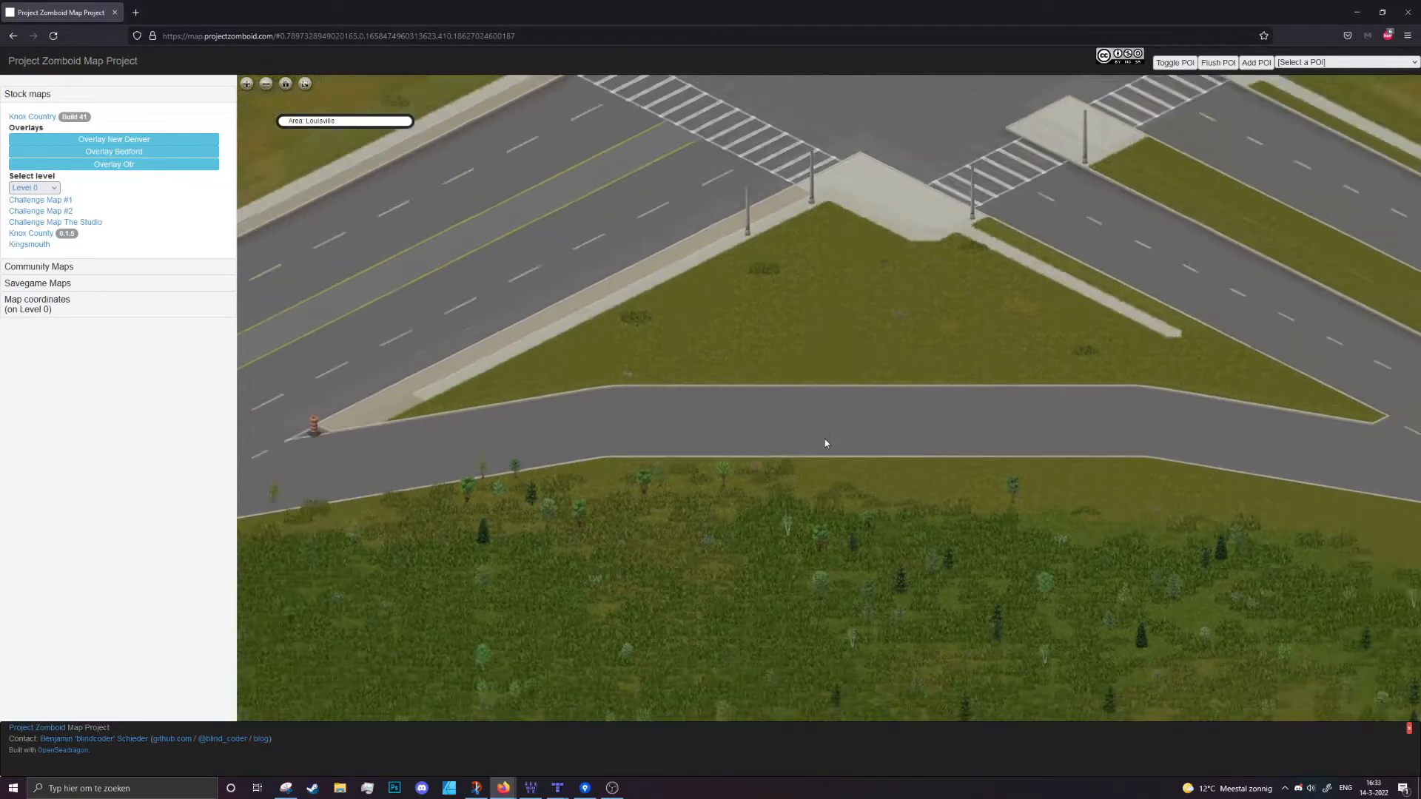
drag(802, 416, 789, 534)
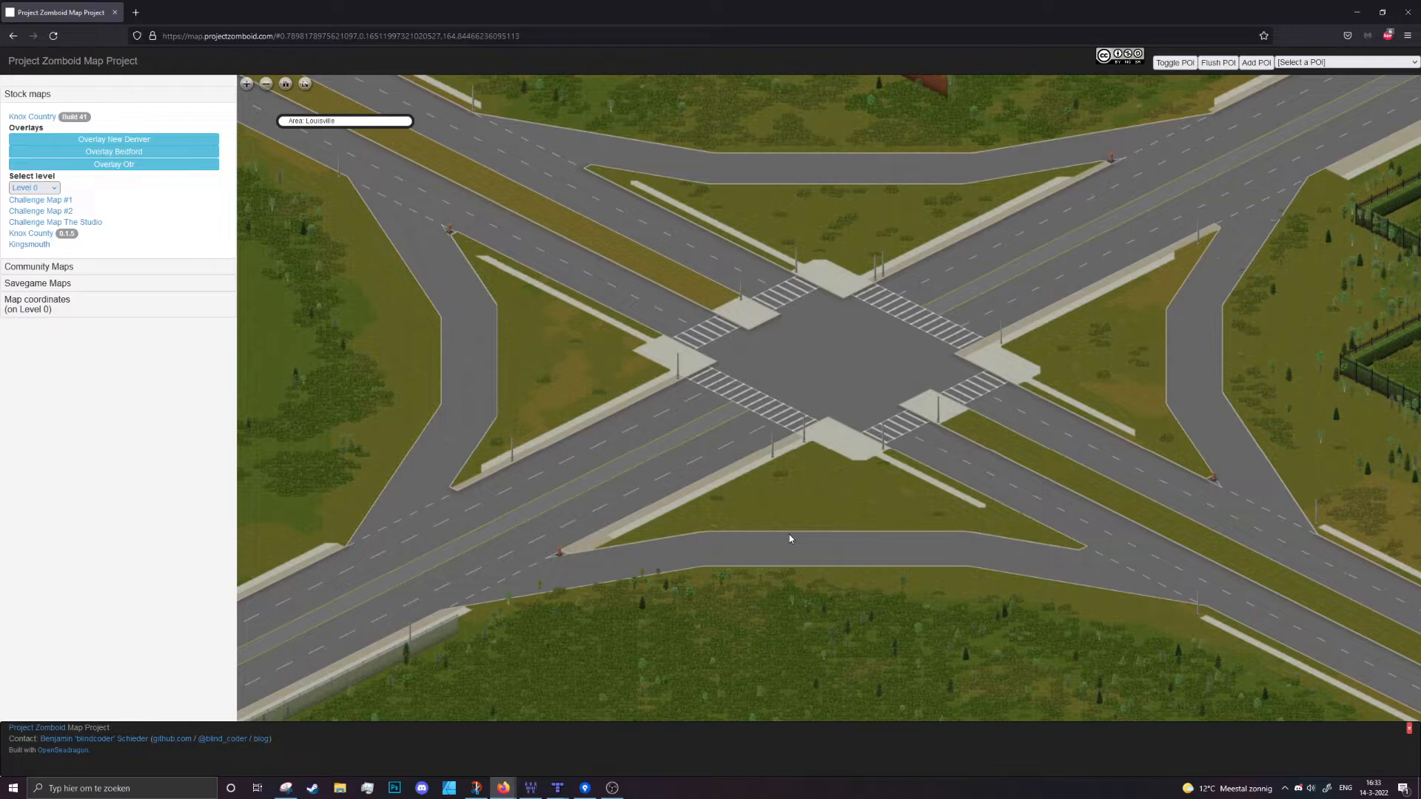
drag(789, 534, 738, 563)
scroll(673, 517, down, 2)
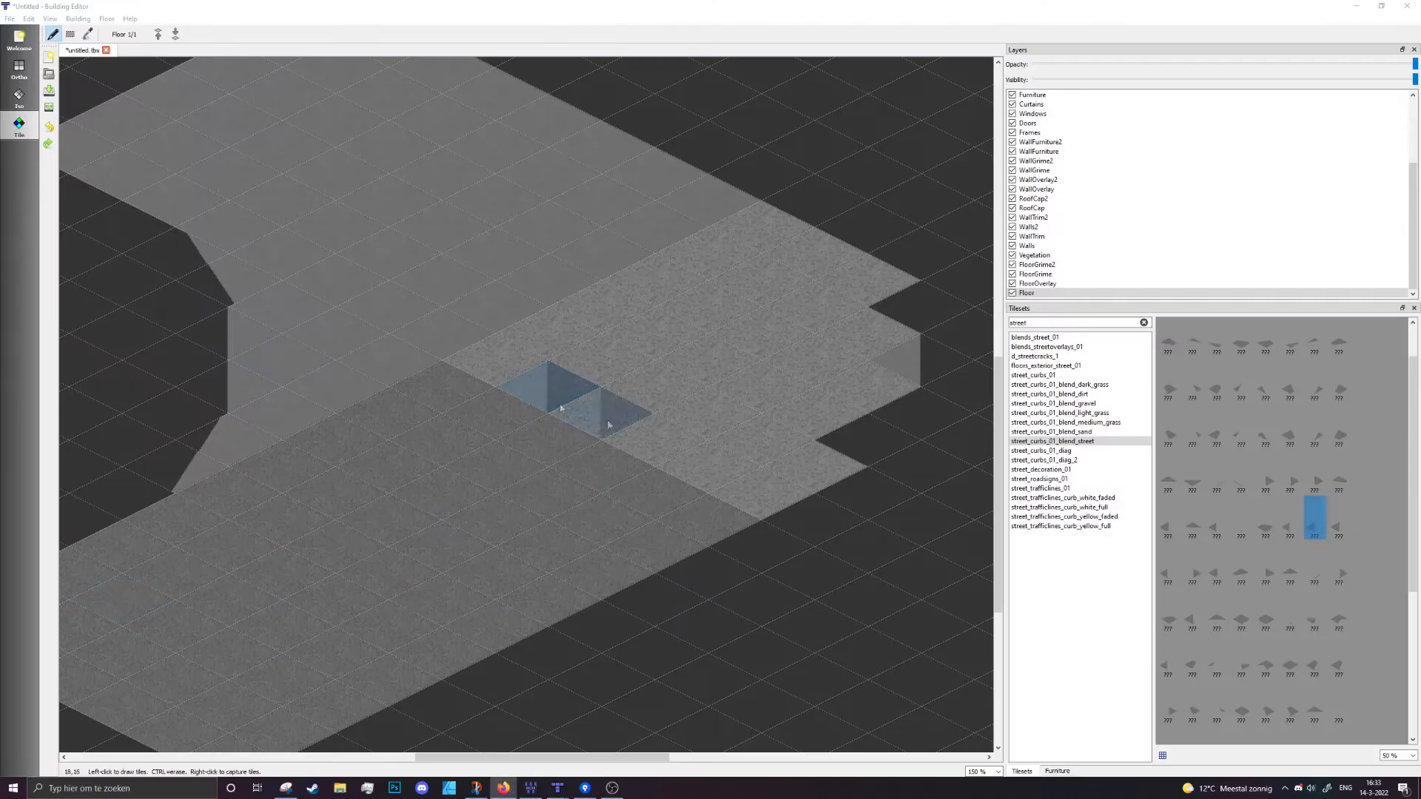
Back in the Building Editor, build a two-tile vertical section one tile further in on the outer edge and erase the protruding tiles
scroll(920, 587, up, 2)
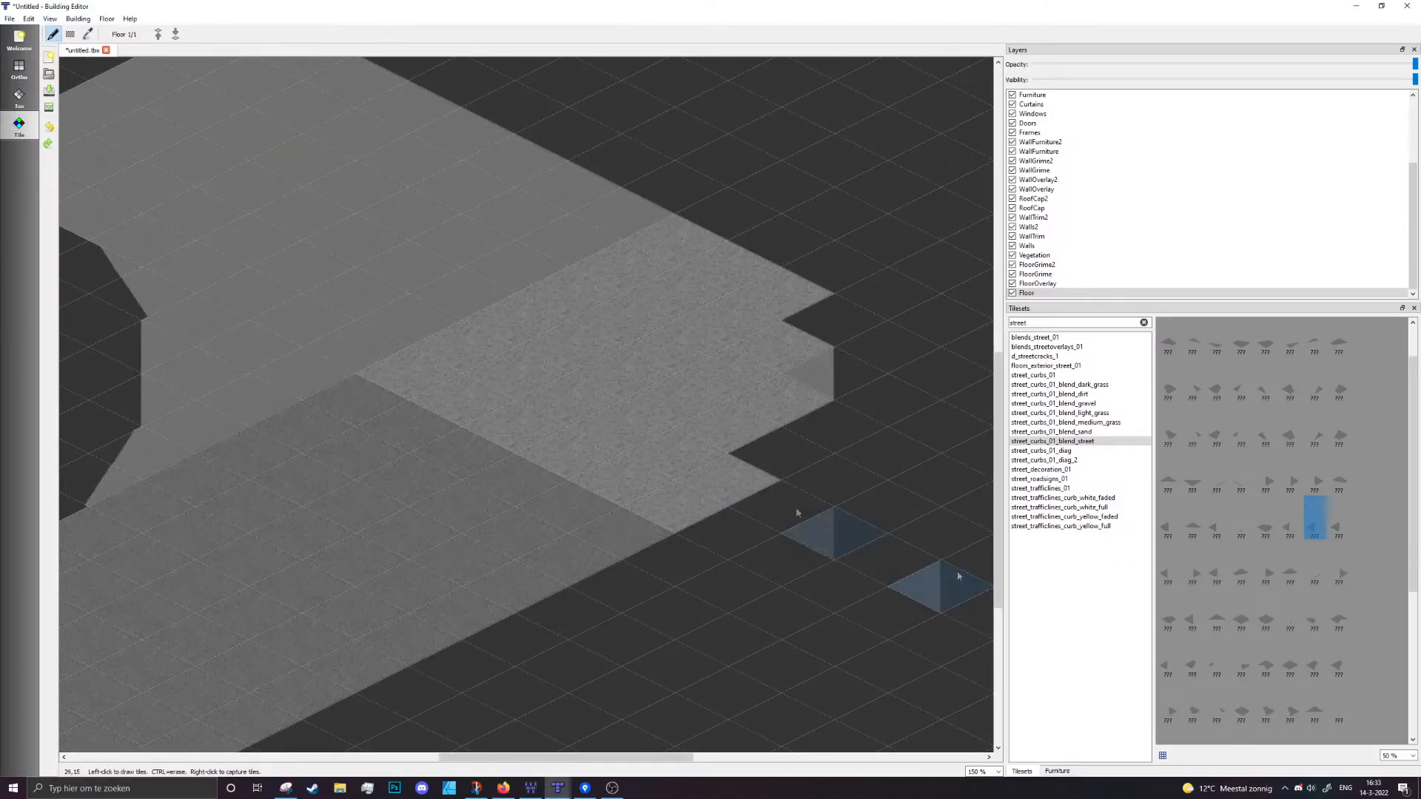
scroll(920, 587, down, 3)
scroll(514, 382, up, 2)
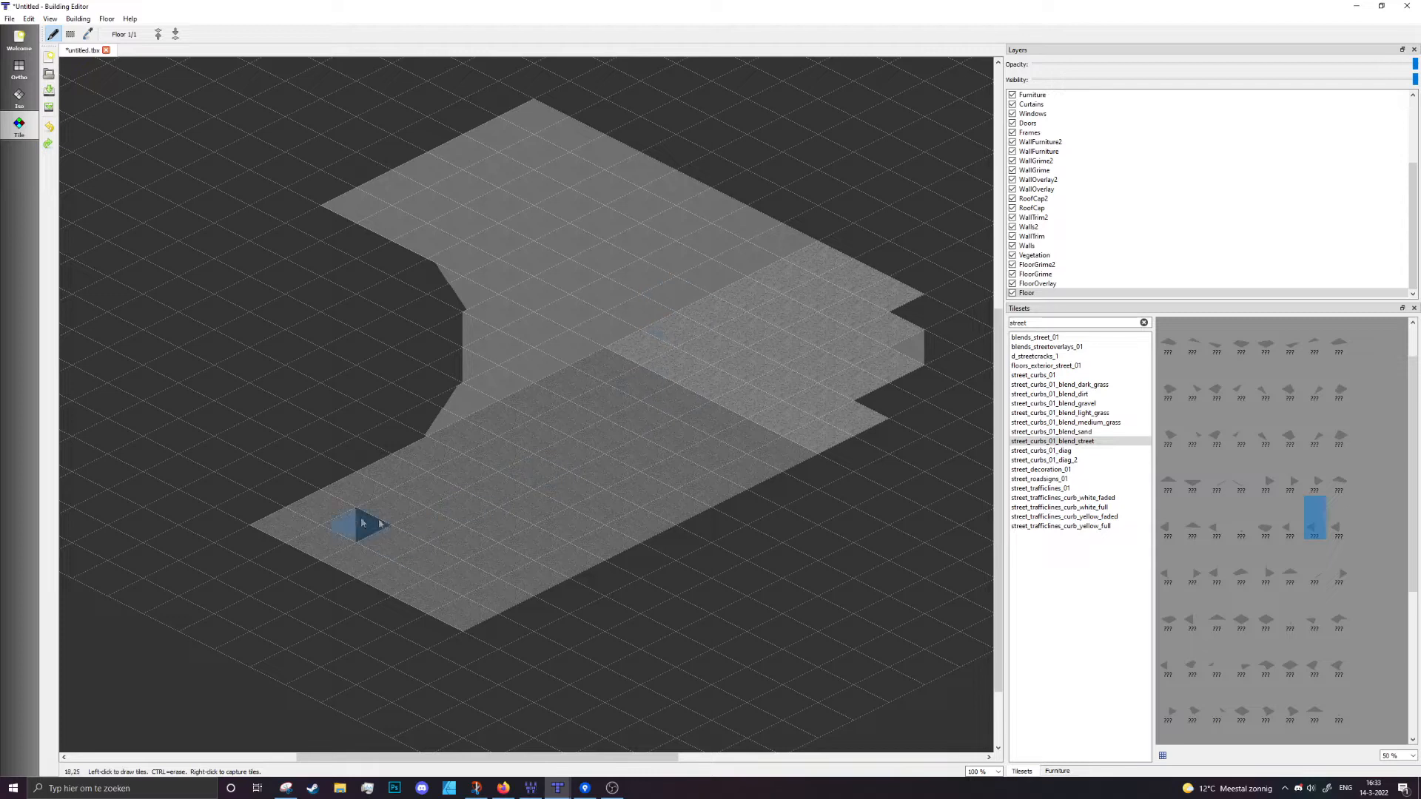
middle_drag(707, 322, 603, 325)
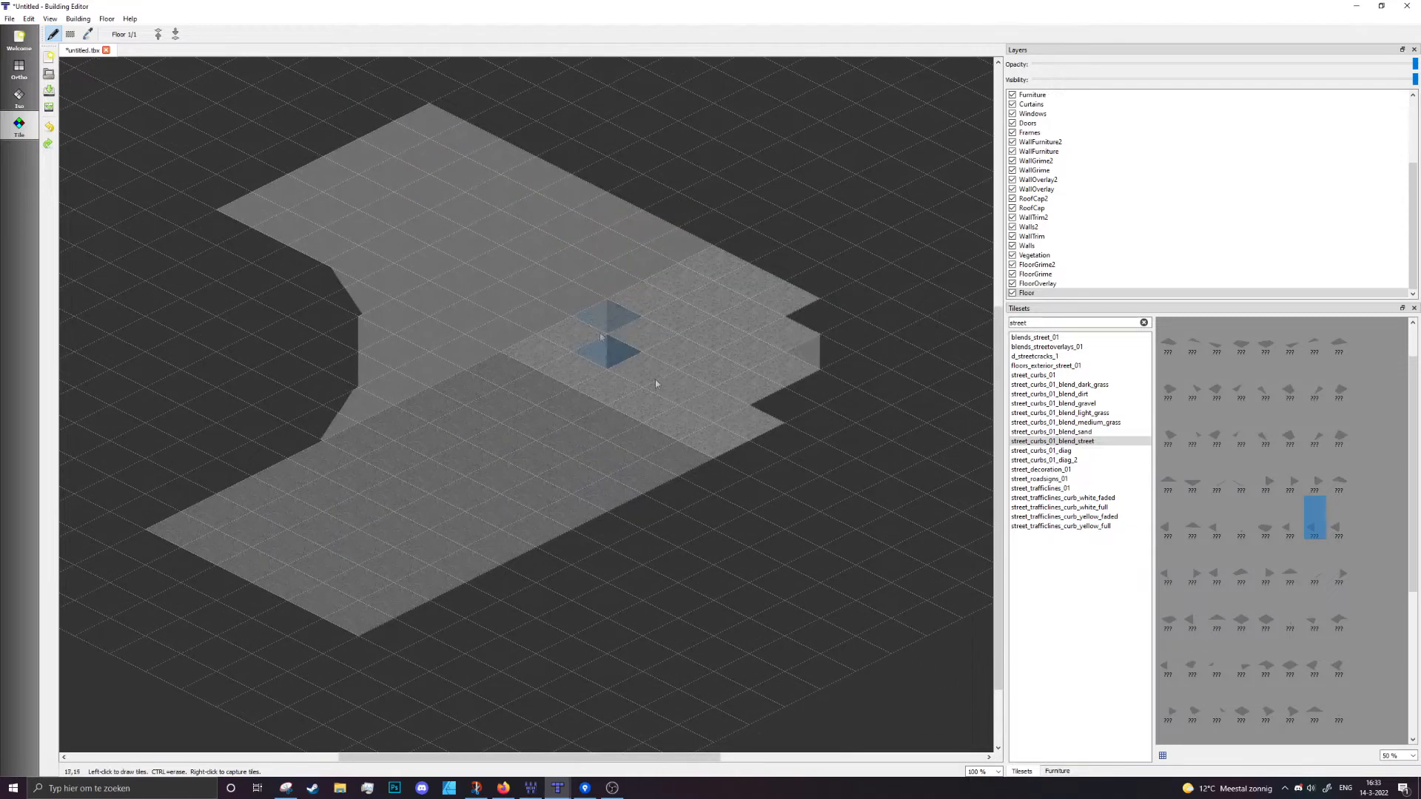
click(795, 330)
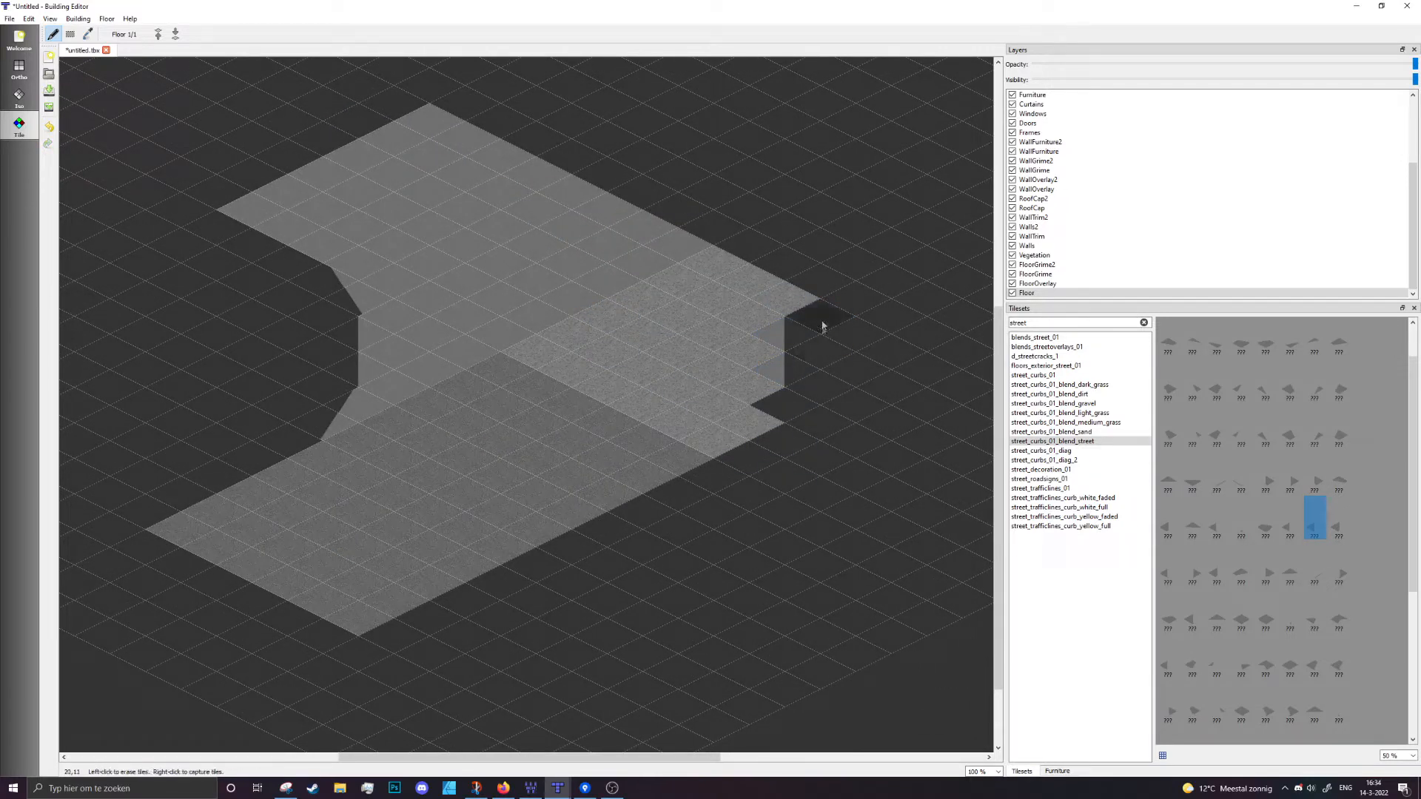
click(748, 423)
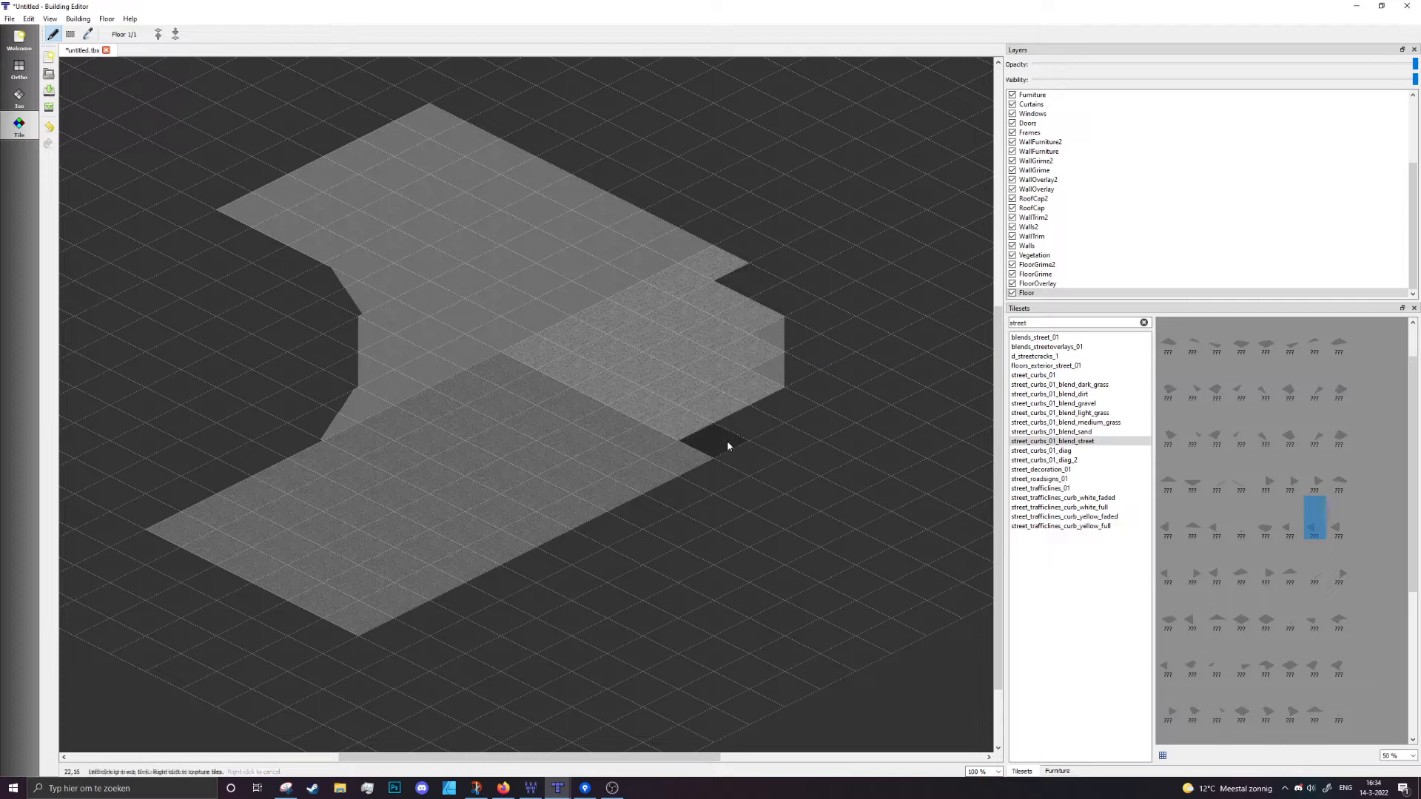
Erase the outermost tiles along the bend's outer edge, including the two vertical-edged blend tiles
ctrl+scroll(788, 477, up, 1)
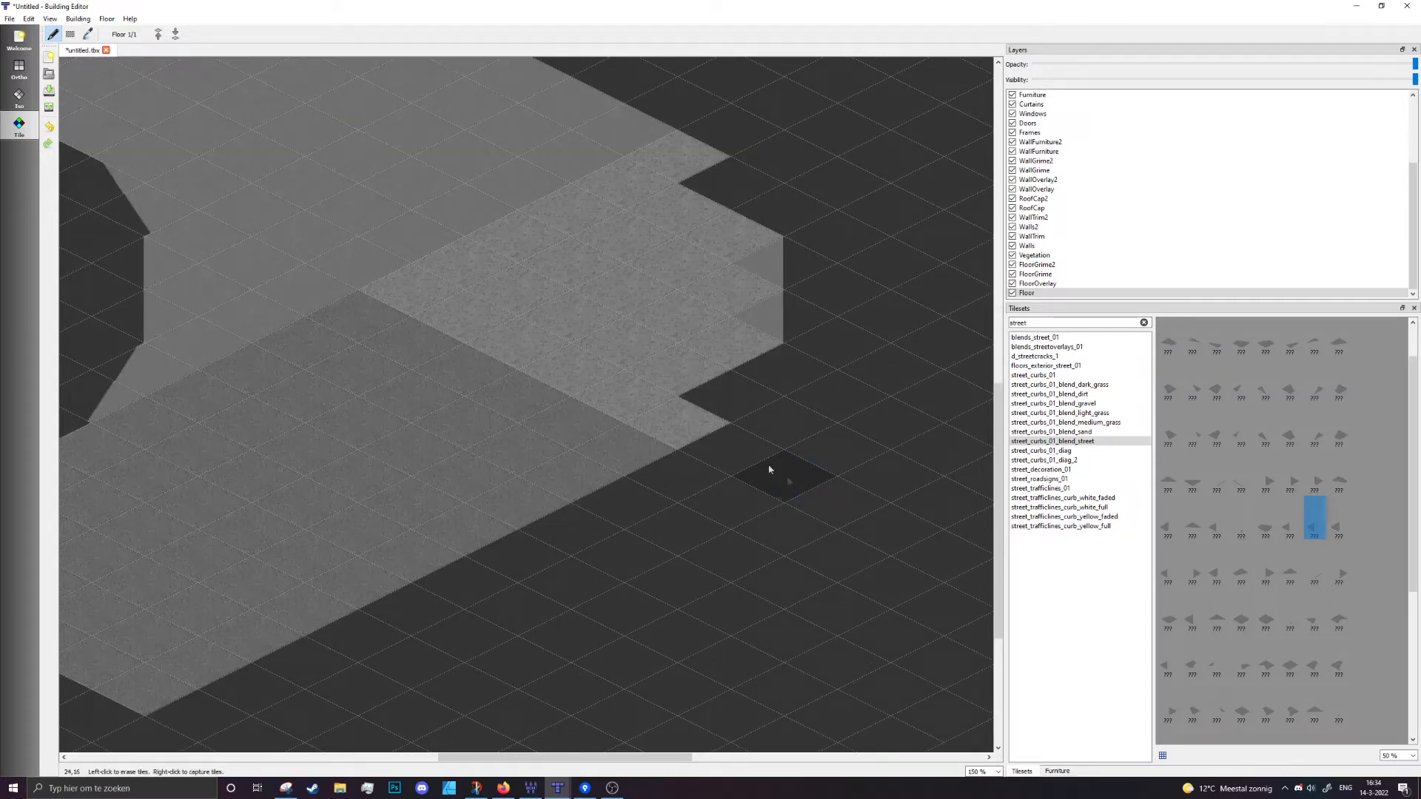
ctrl+click(680, 423)
ctrl+click(726, 343)
ctrl+click(779, 315)
ctrl+click(743, 292)
ctrl+click(779, 262)
ctrl+click(743, 228)
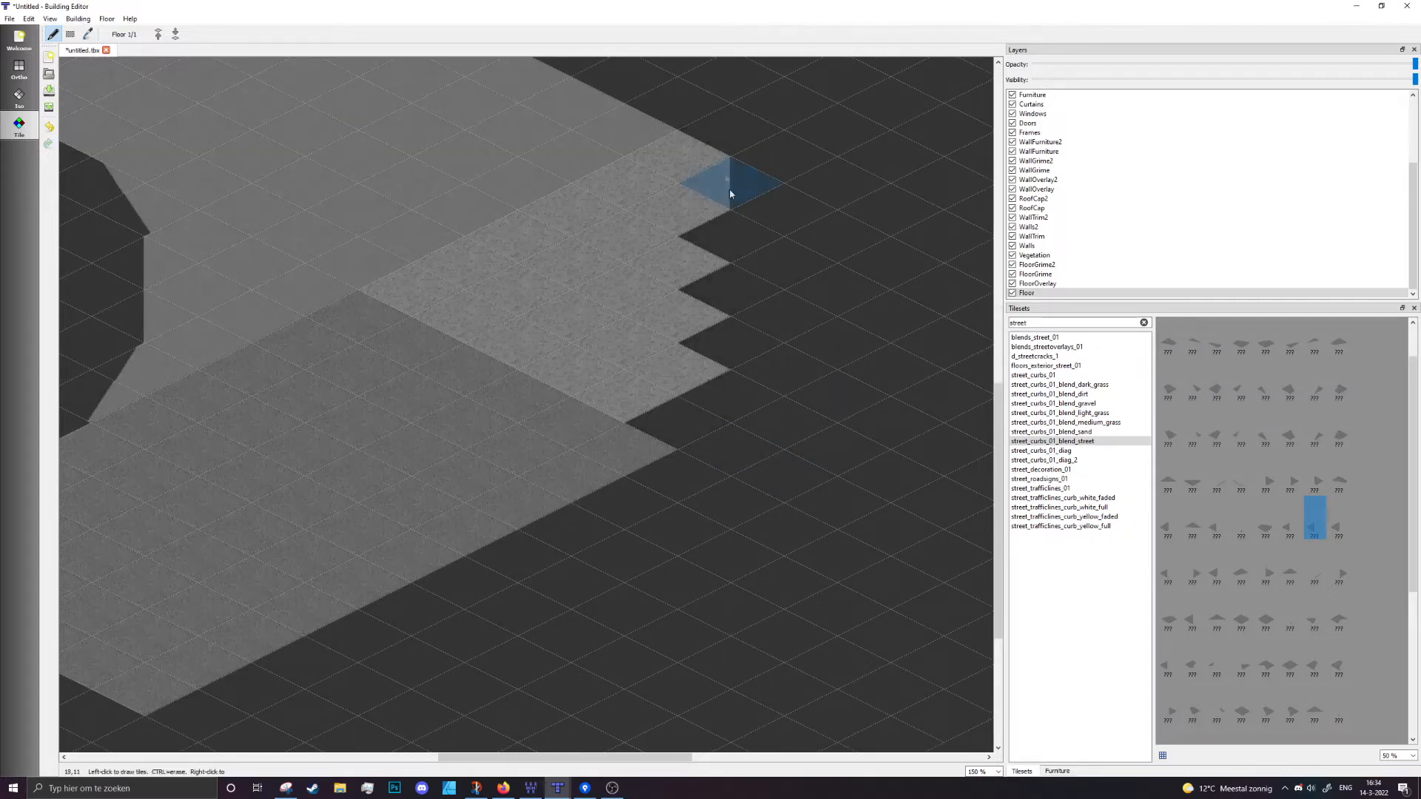
Place three vertical-edged street blend tiles in the outer edge's notches and erase the protruding tiles above and below them
click(730, 252)
click(728, 296)
click(725, 345)
ctrl+click(702, 159)
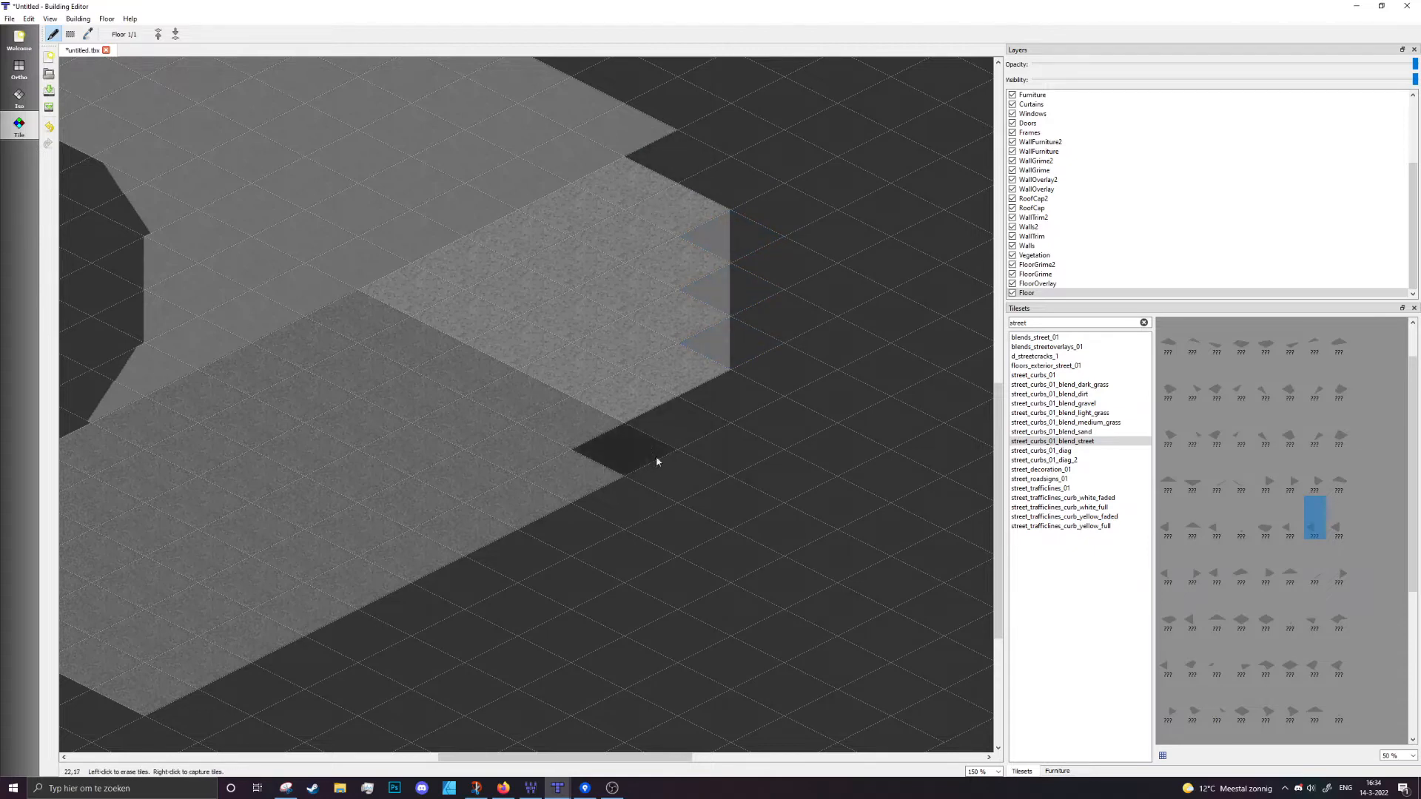
ctrl+scroll(800, 569, down, 1)
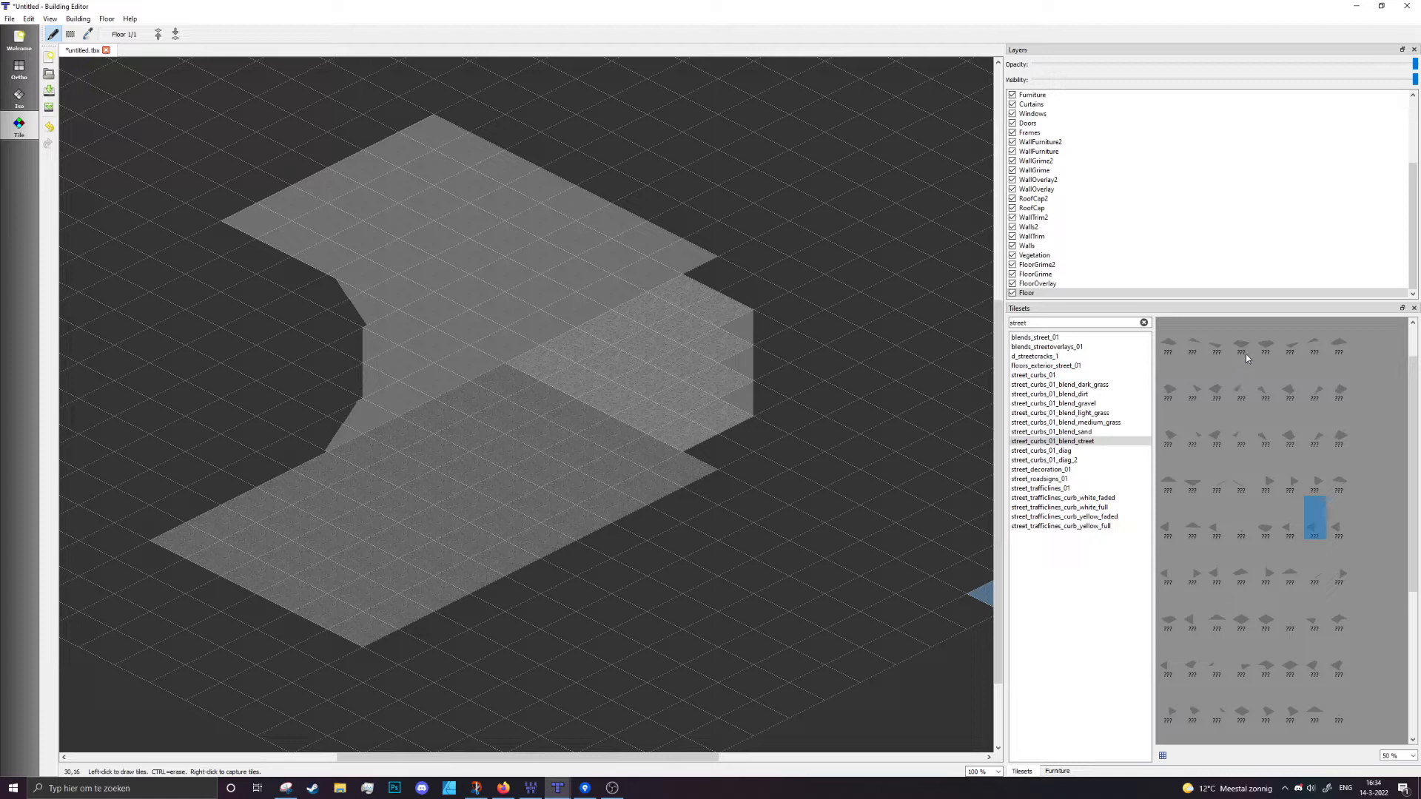
Fill the lower notch of the outer edge with a matching angled tile from street_curbs_01_blend_street
click(1341, 343)
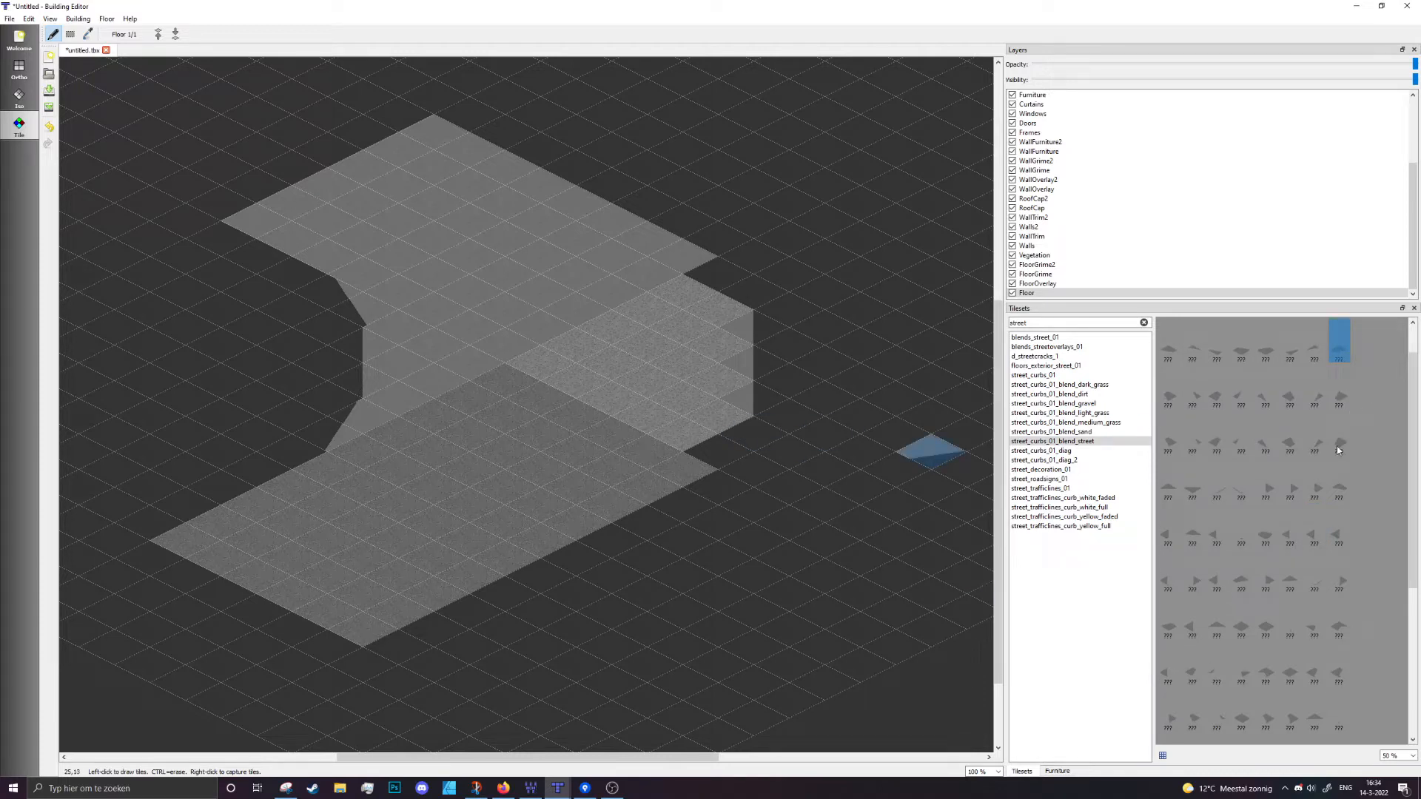
click(1243, 390)
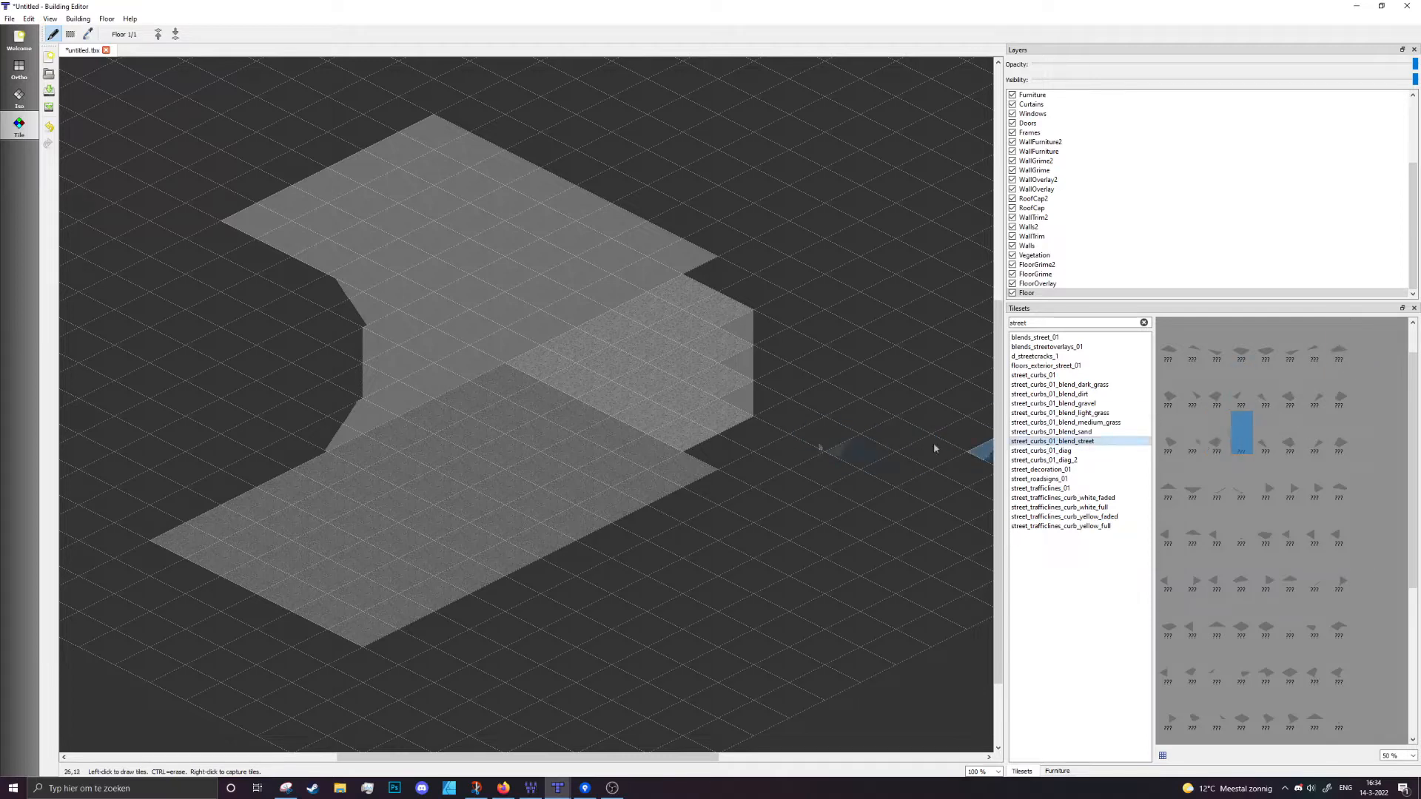
click(1217, 432)
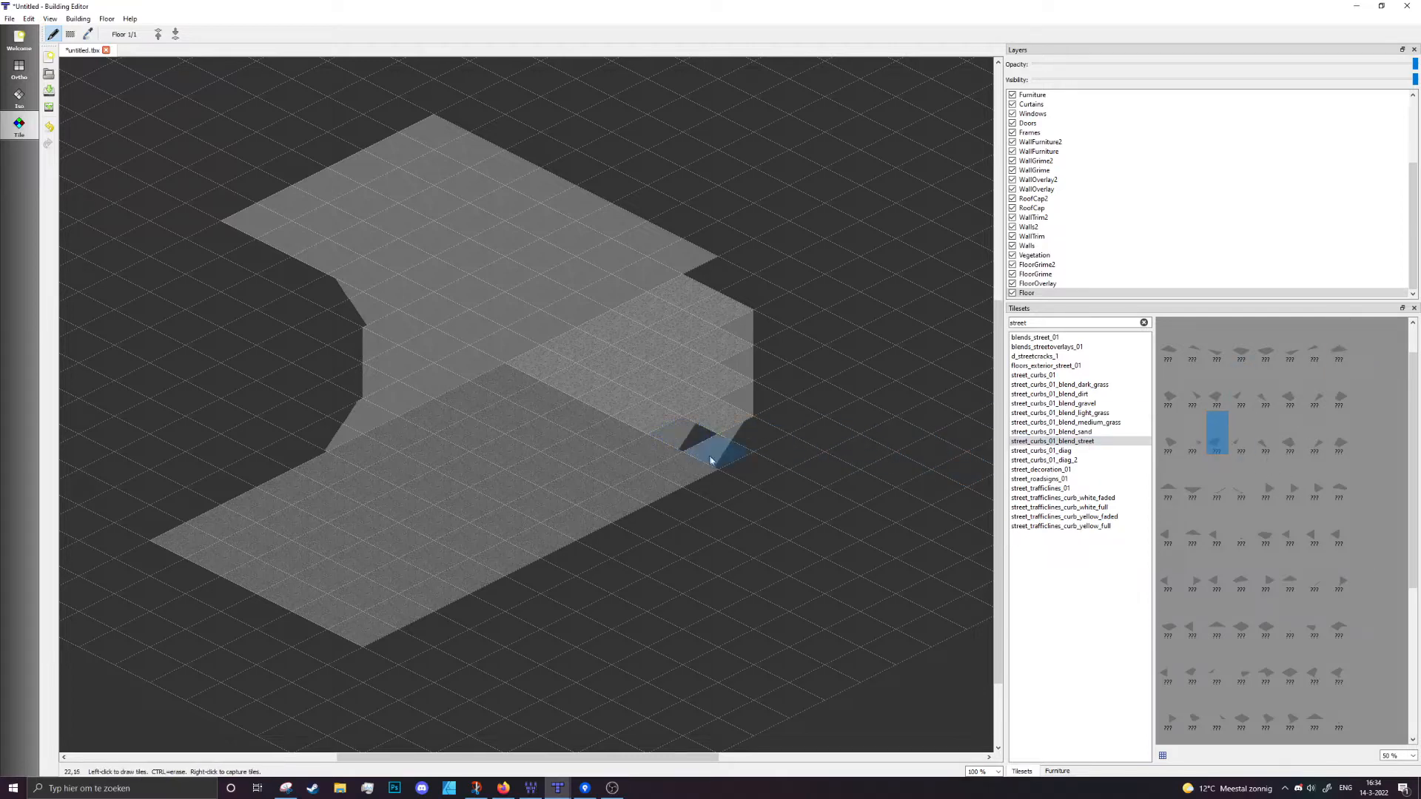
ctrl+scroll(877, 428, up, 2)
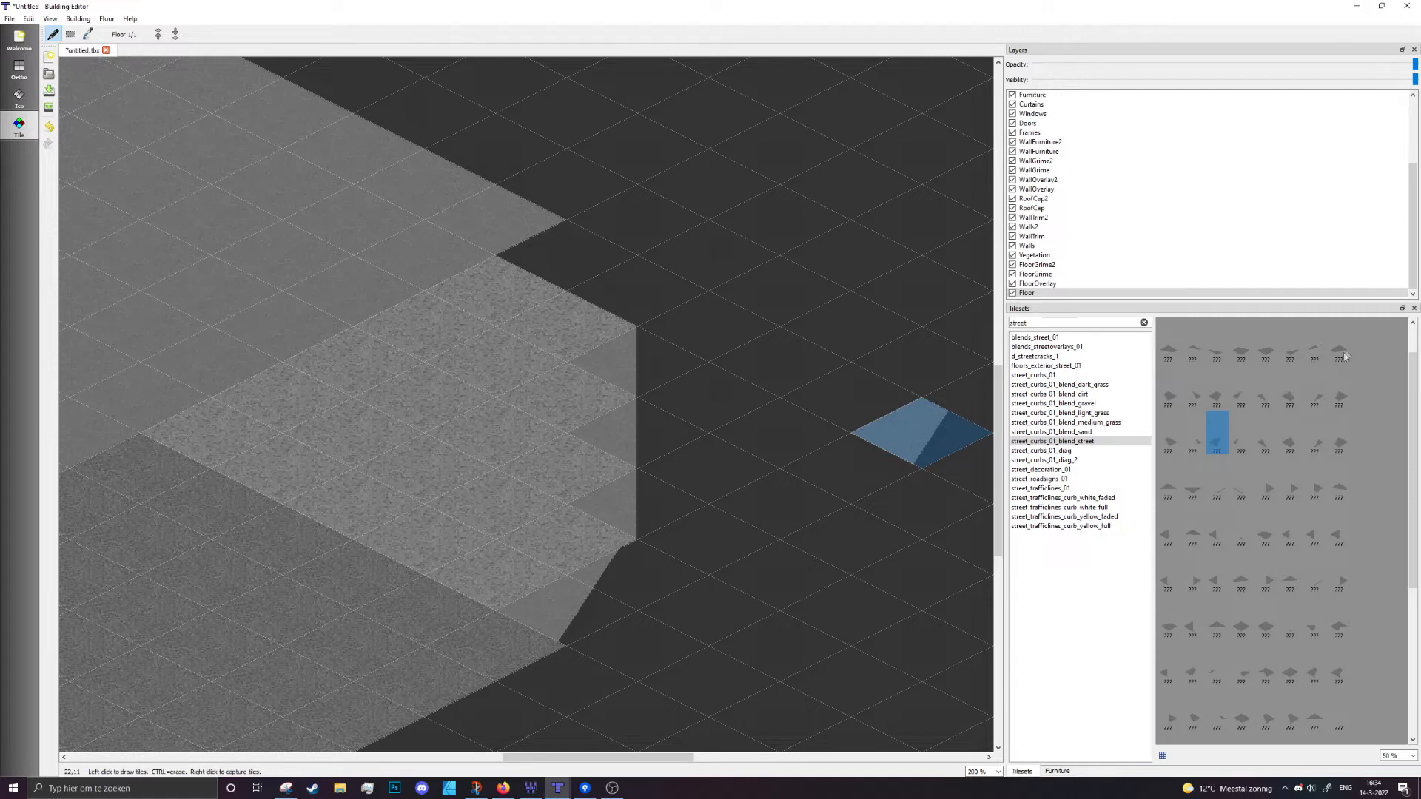
Fill the upper notch of the outer edge with two angled street blend tiles that mirror the lower slope
click(1273, 431)
click(1308, 433)
click(1296, 429)
click(1268, 433)
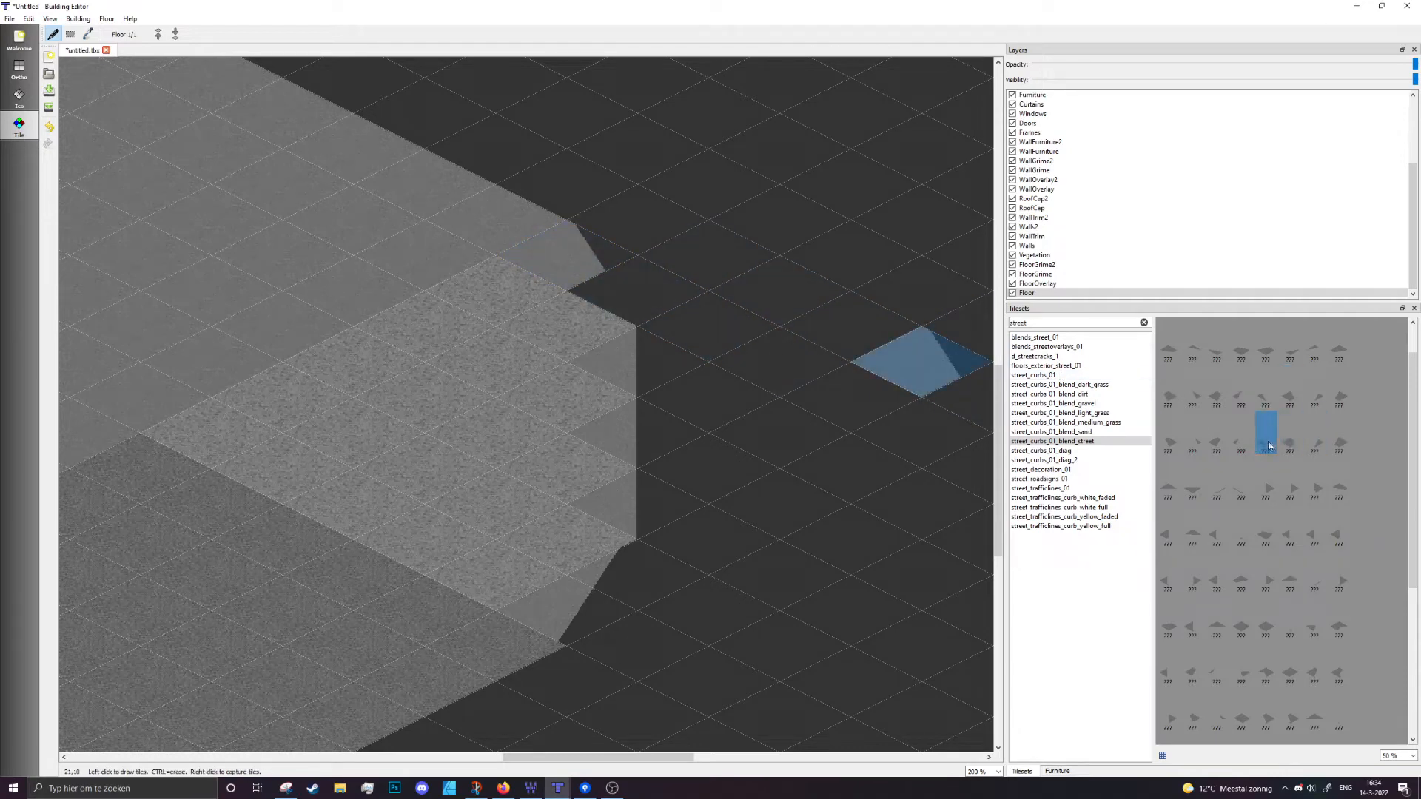
drag(615, 261, 616, 260)
ctrl+scroll(817, 490, down, 2)
middle_drag(857, 584, 904, 400)
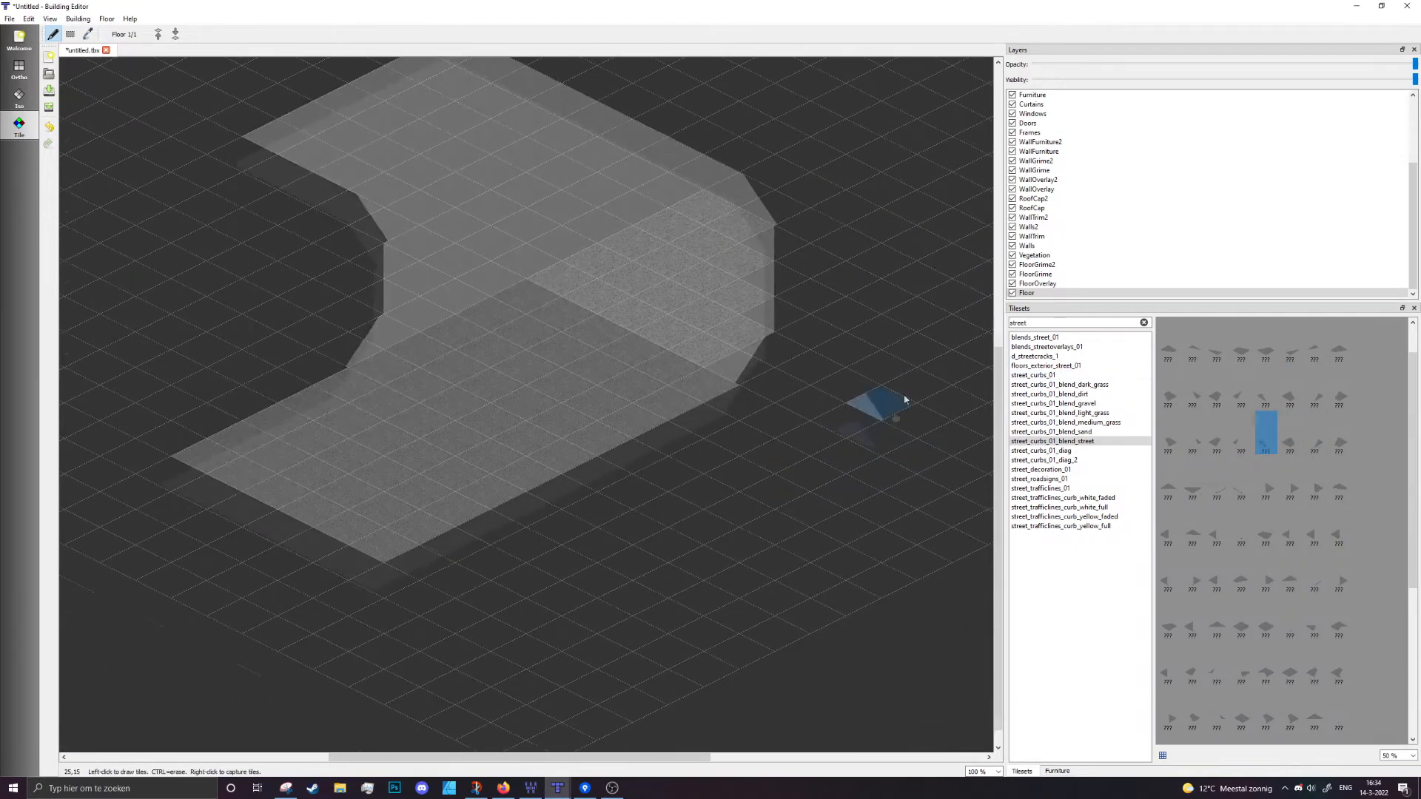
mouse_move(752, 378)
middle_down()
mouse_move(625, 535)
mouse_move(708, 502)
middle_up()
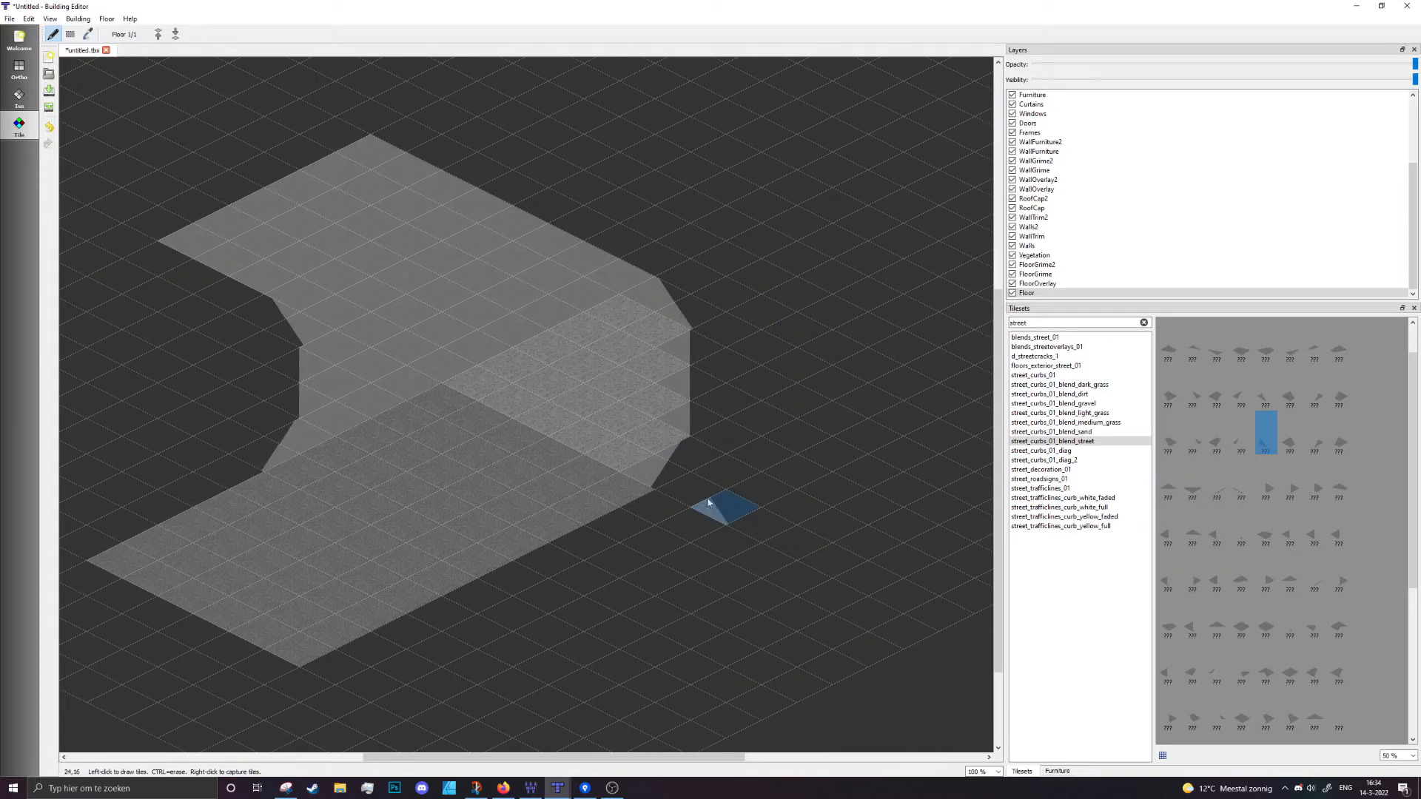
Try to shift the whole outer corner section of the bend inward as one selected block
click(70, 34)
drag(719, 510, 655, 310)
key(b)
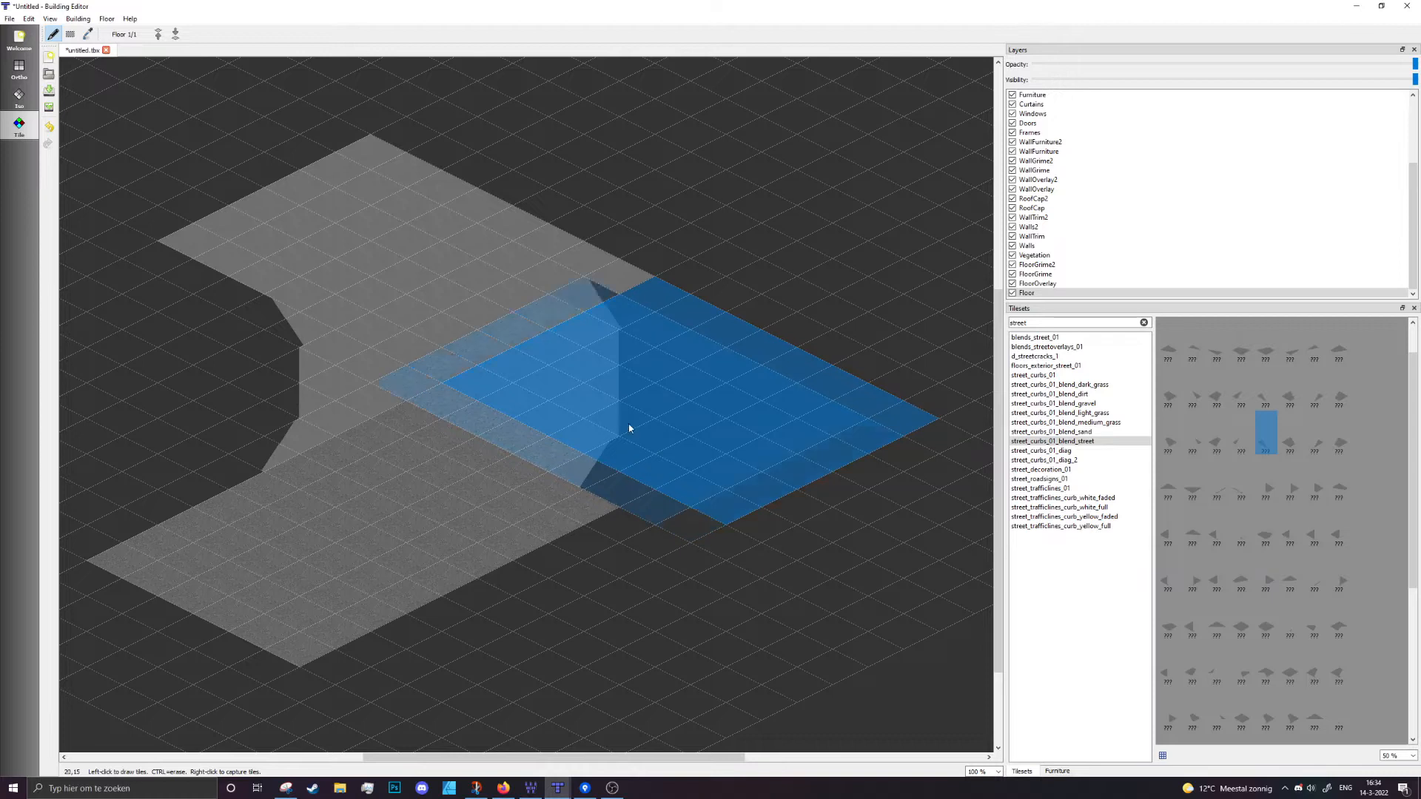
click(637, 437)
Select the upper angled section of the outer curve and shift it inward by one tile along the upper street edge
key(s)
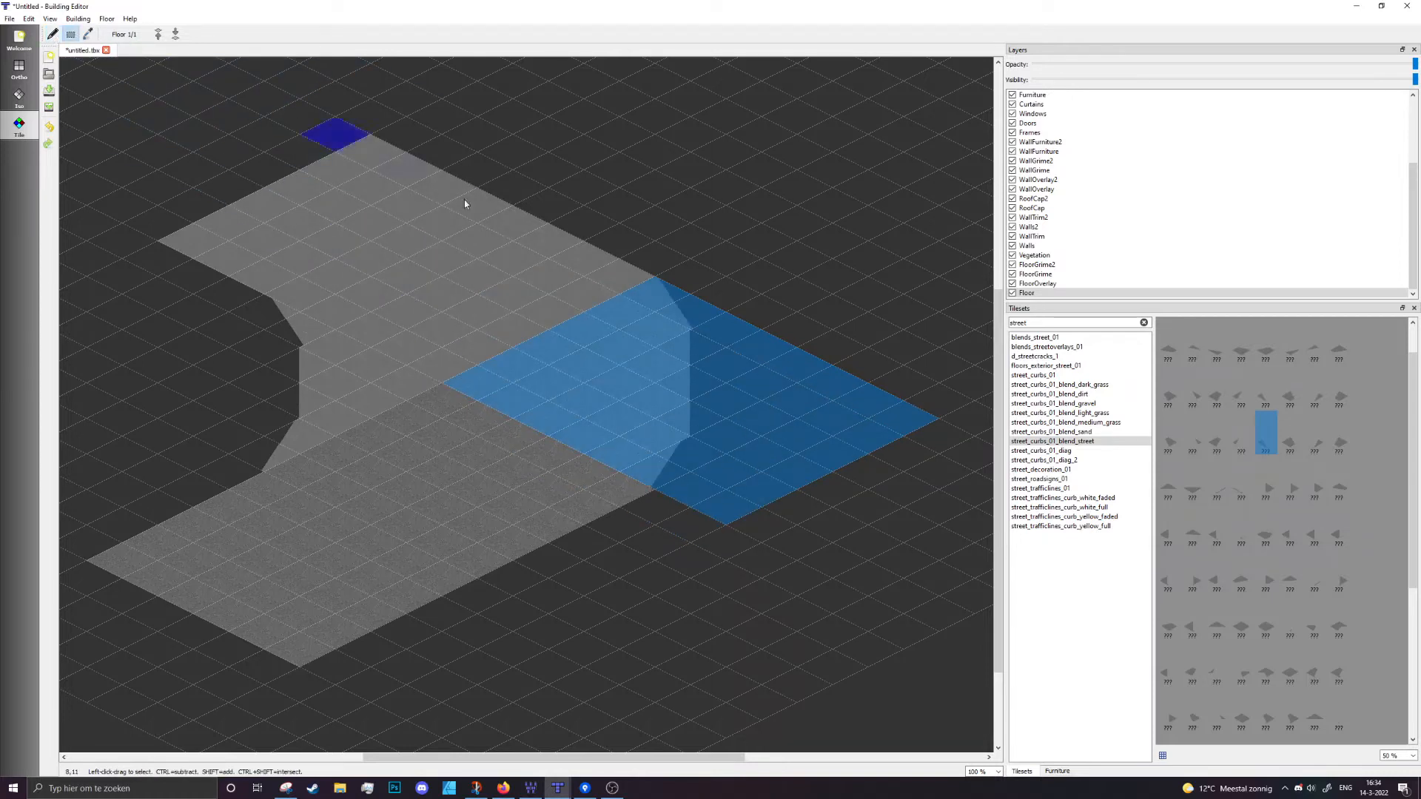
click(717, 368)
drag(717, 368, 664, 308)
key(b)
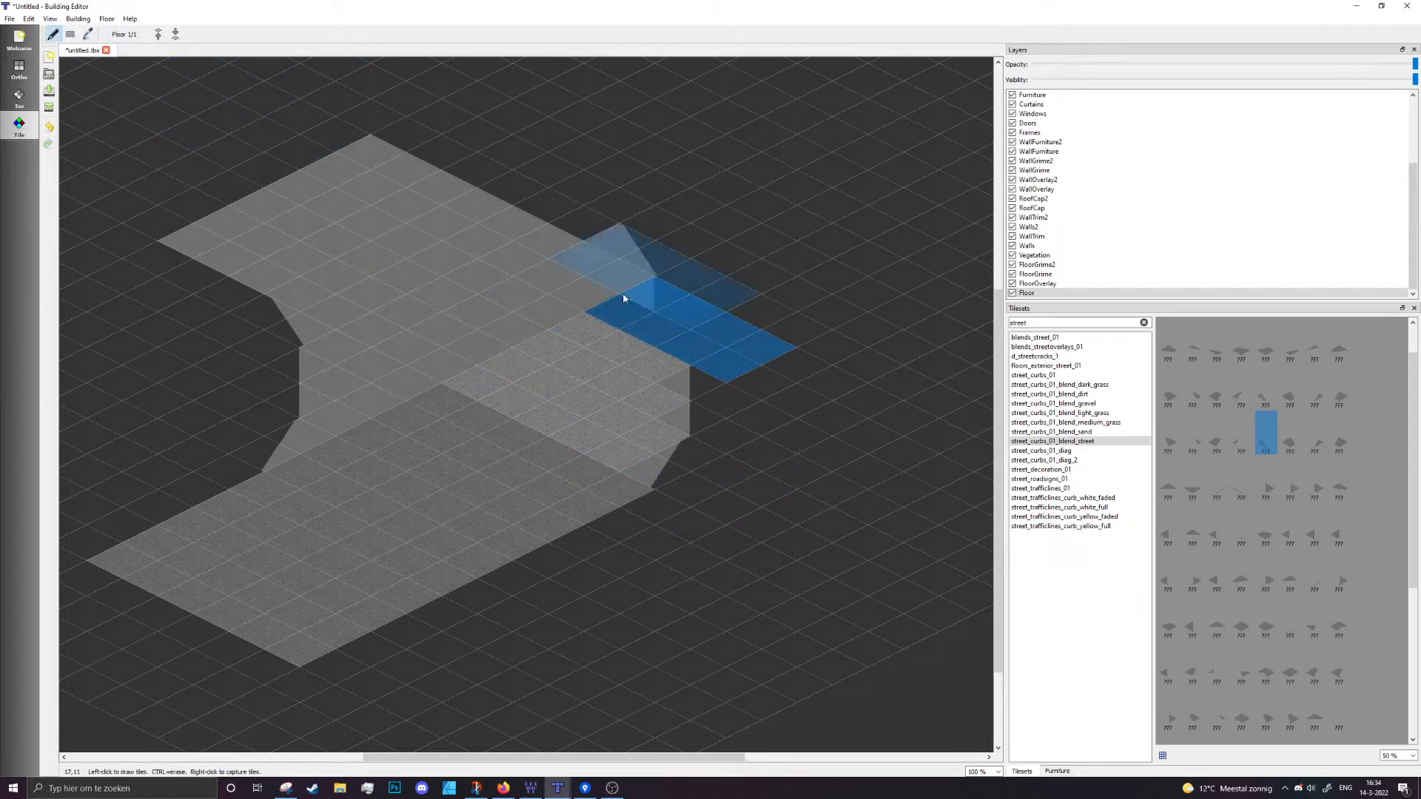
click(641, 324)
Select the lower angled section of the outer curve and shift it inward by one tile along the lower street edge
click(71, 34)
mouse_move(710, 497)
mouse_down()
mouse_move(660, 431)
mouse_move(691, 411)
mouse_up()
key(b)
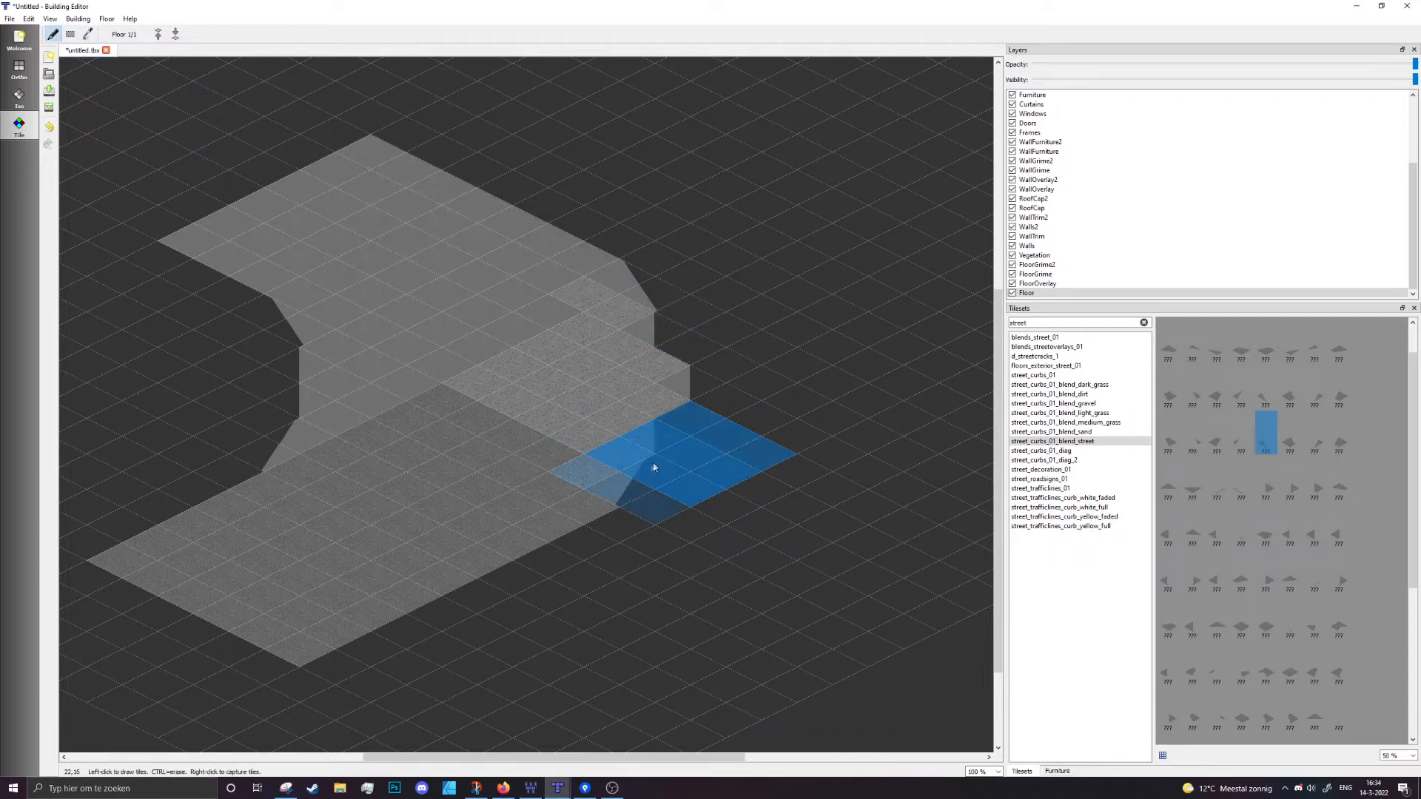
Shift the protruding middle section of the outer edge inward in line with its neighbours, then clear the selection
click(71, 34)
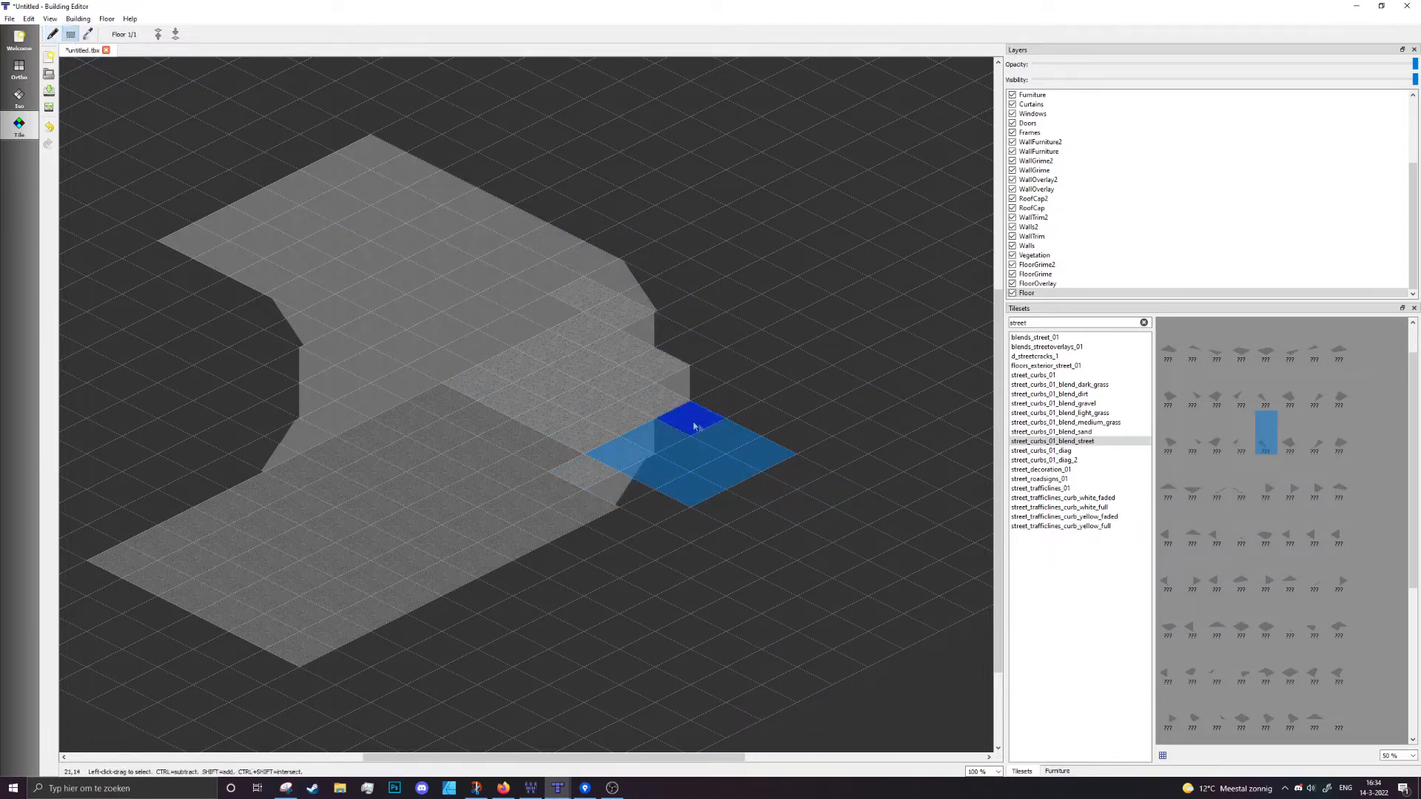
drag(733, 366, 694, 396)
key(b)
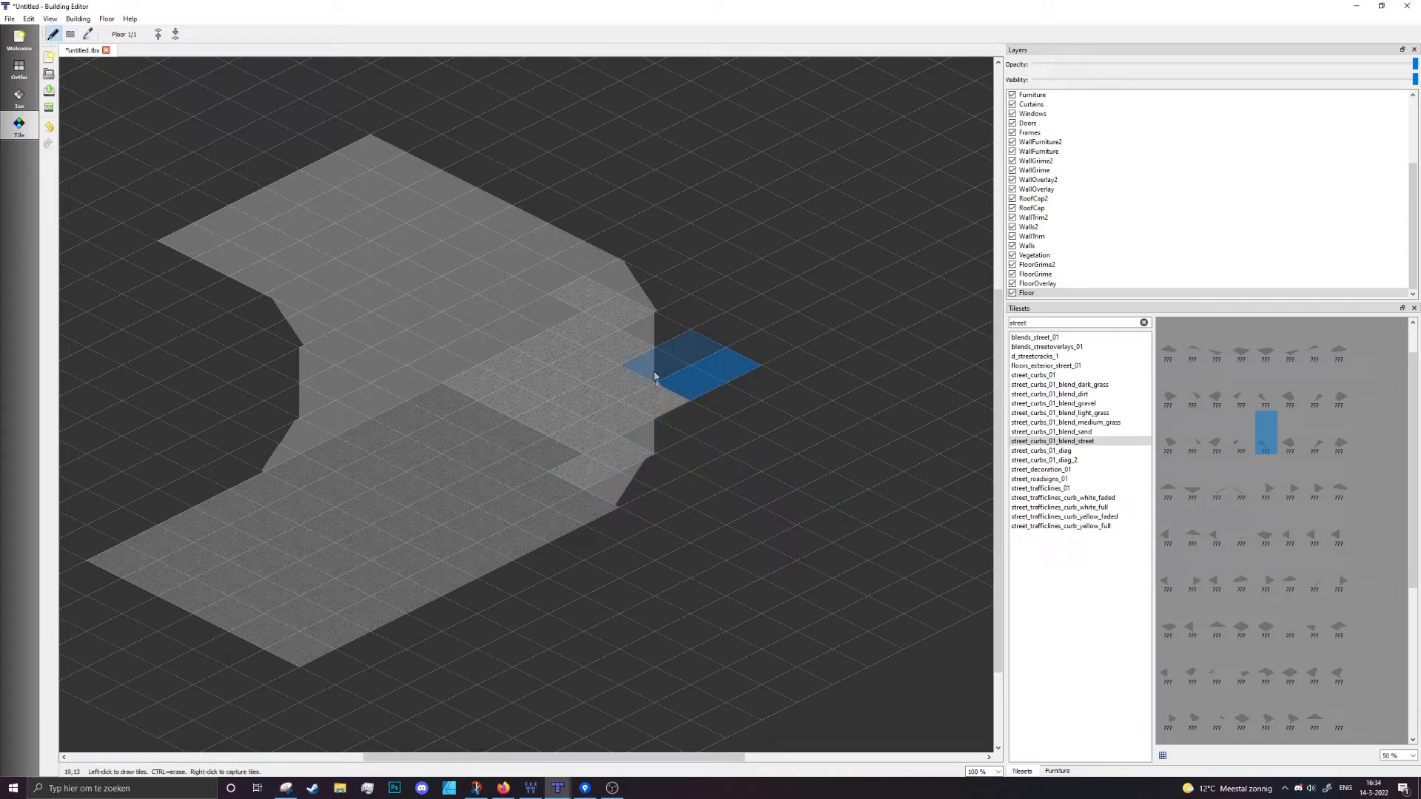
click(71, 34)
click(196, 223)
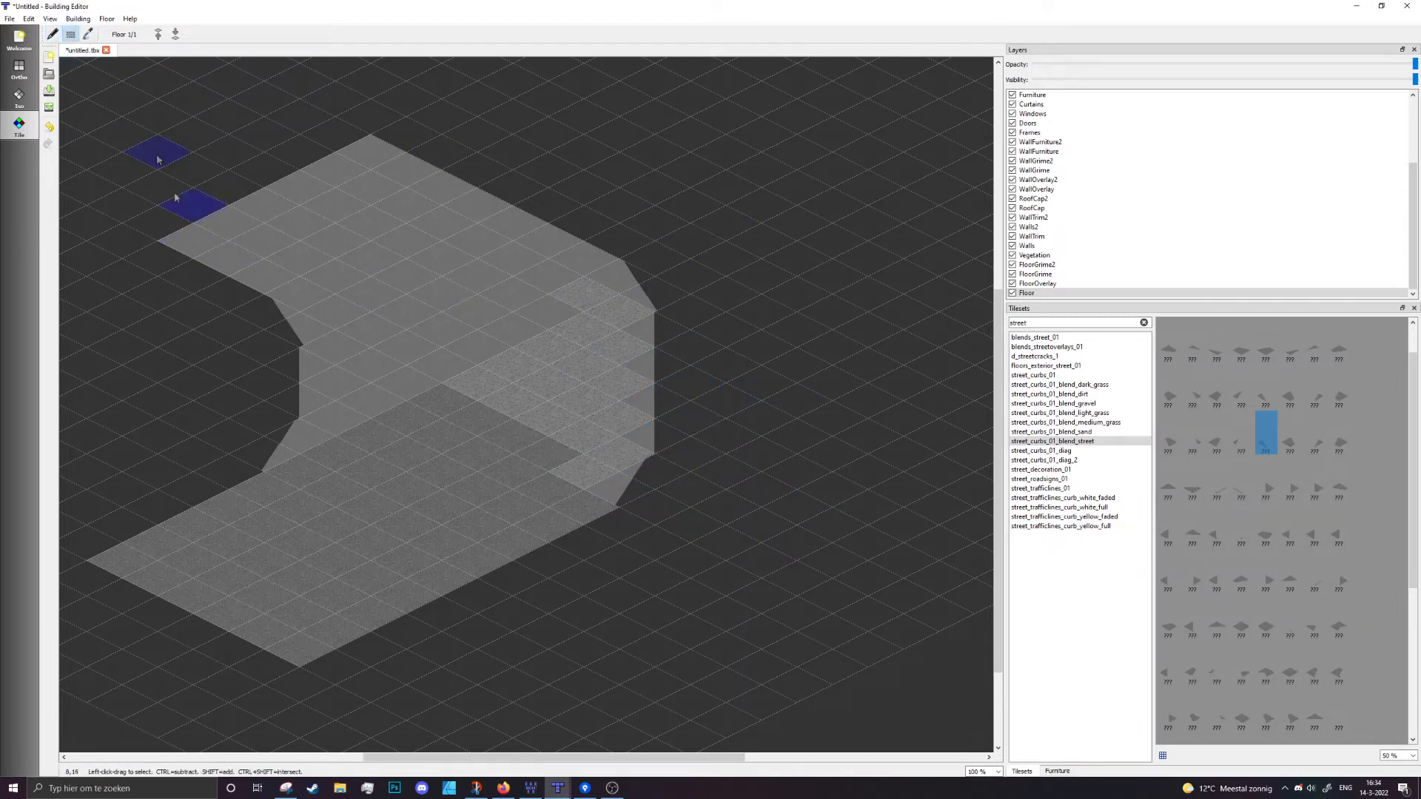
Move the lower angled section of the outer curve up by one tile and paste a second angled section beneath it
click(52, 35)
middle_drag(280, 167, 333, 146)
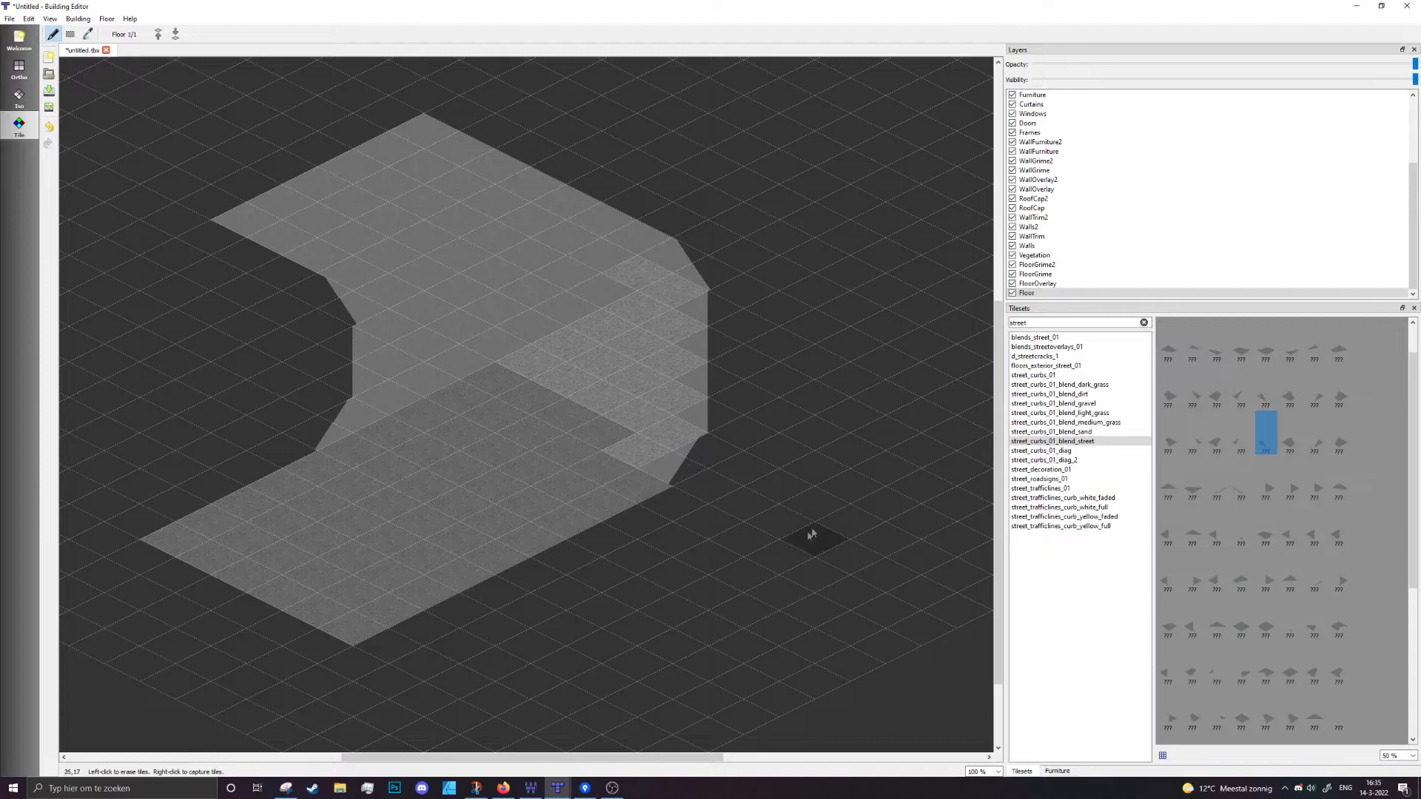
scroll(692, 517, up, 1)
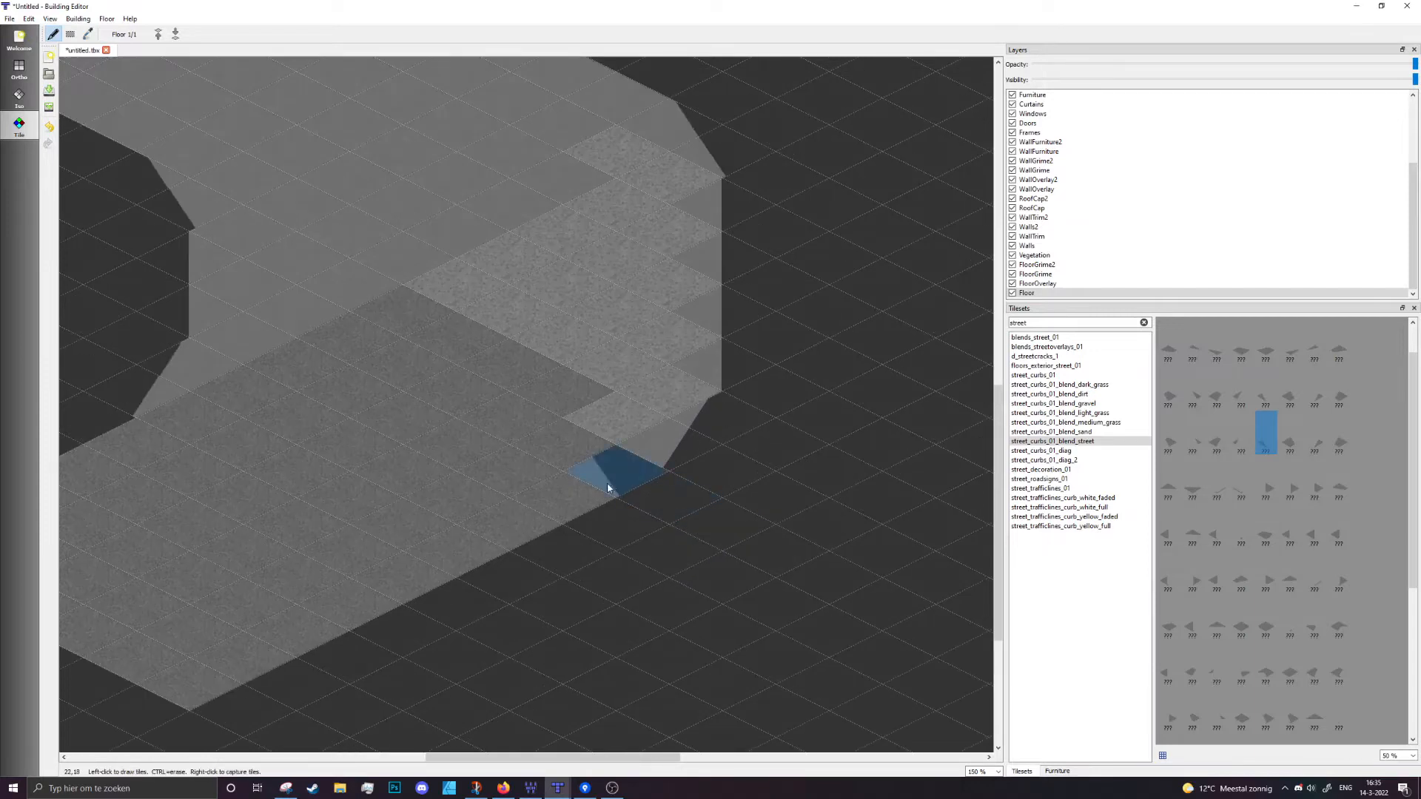
click(688, 448)
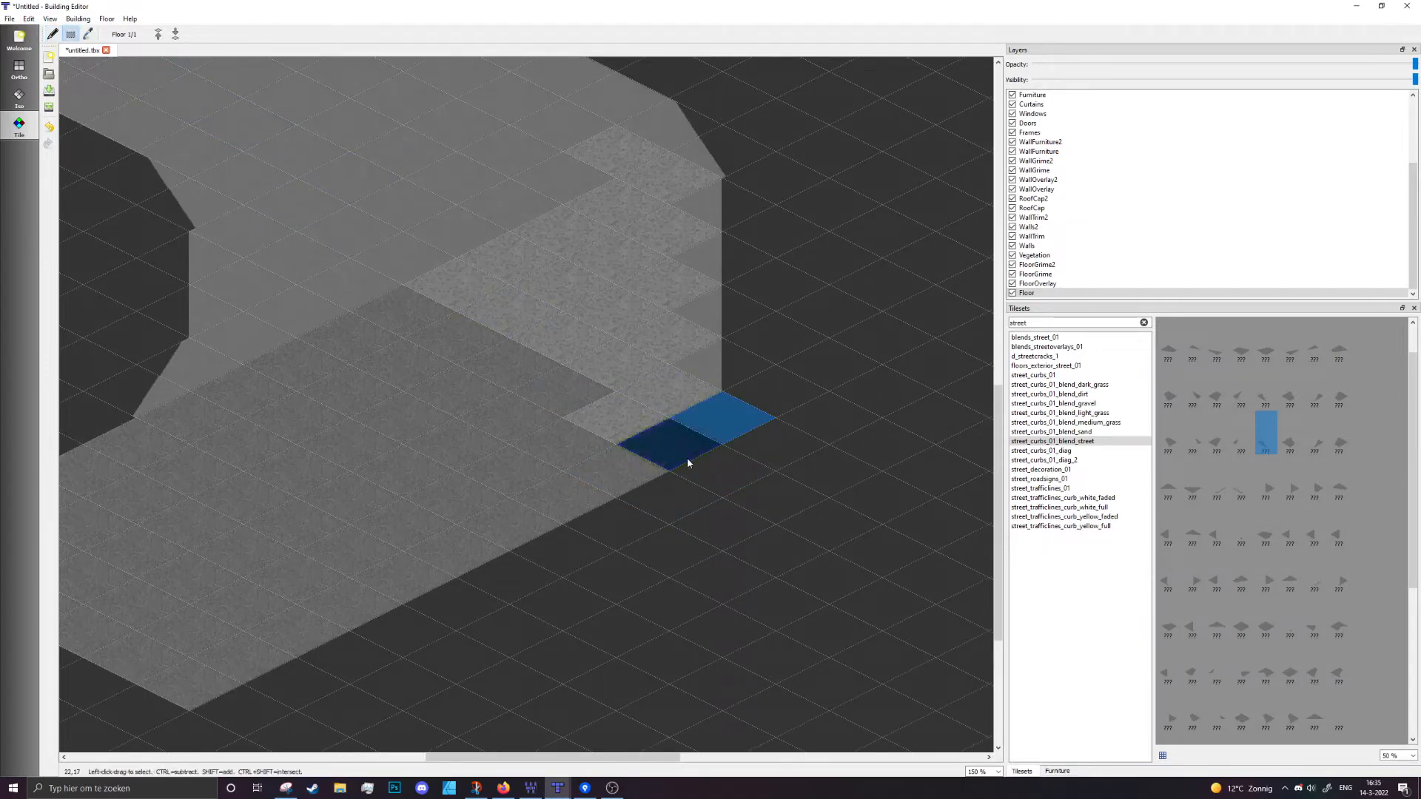
click(686, 398)
click(597, 476)
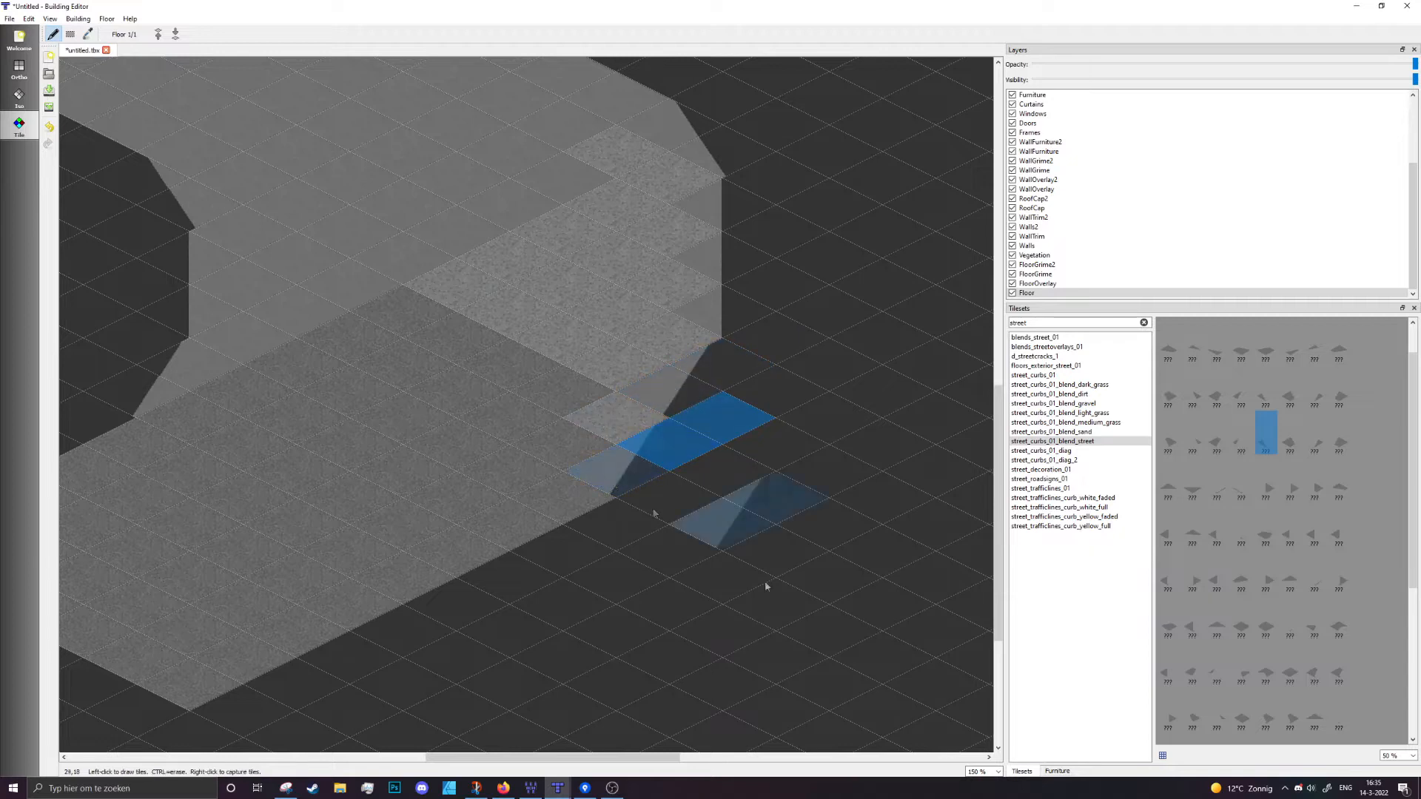
Cut the upper angled section of the outer curve and paste it twice to form two consecutive angled sections
middle_drag(786, 379, 795, 530)
click(70, 35)
drag(716, 257, 731, 300)
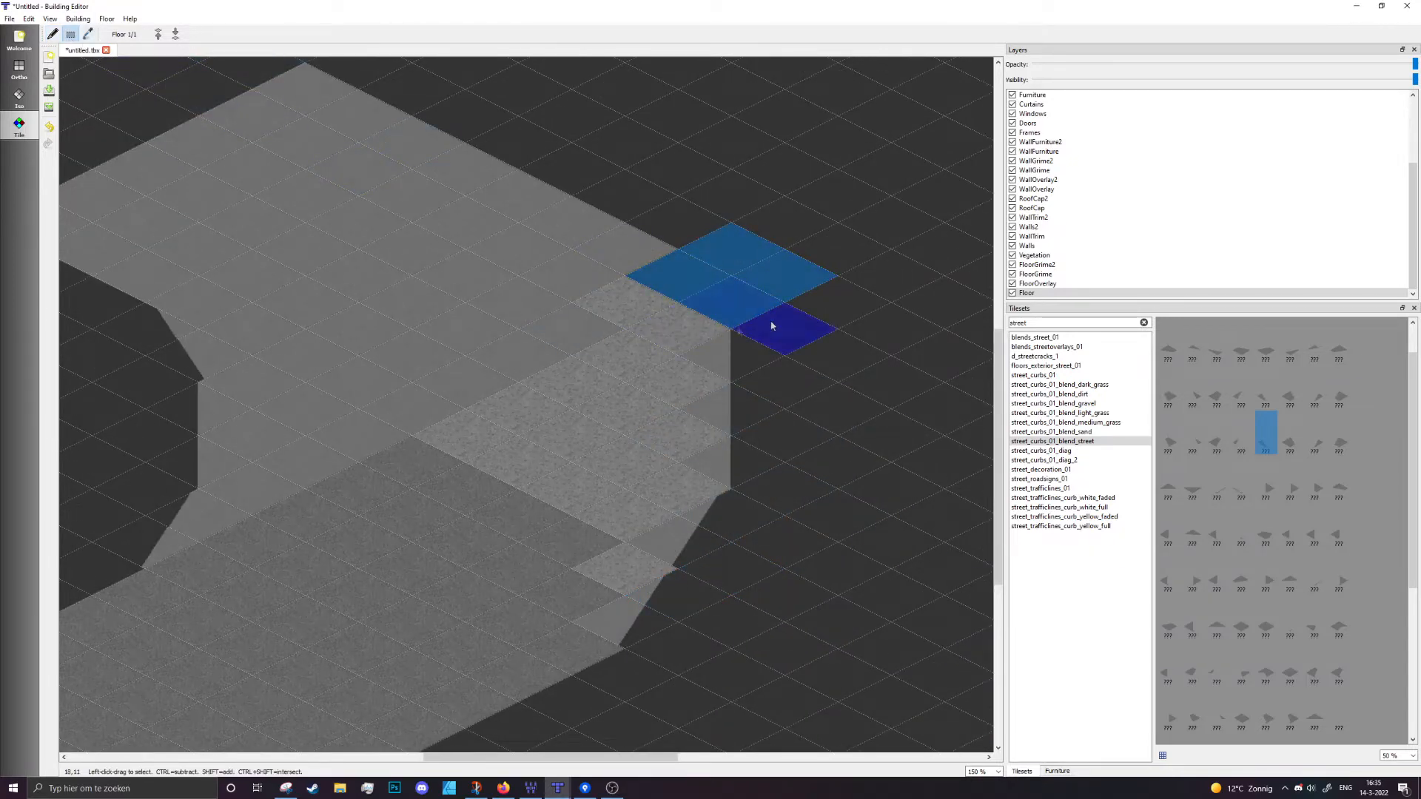
key(ctrl+z)
key(ctrl+x)
key(ctrl+v)
click(723, 344)
click(678, 260)
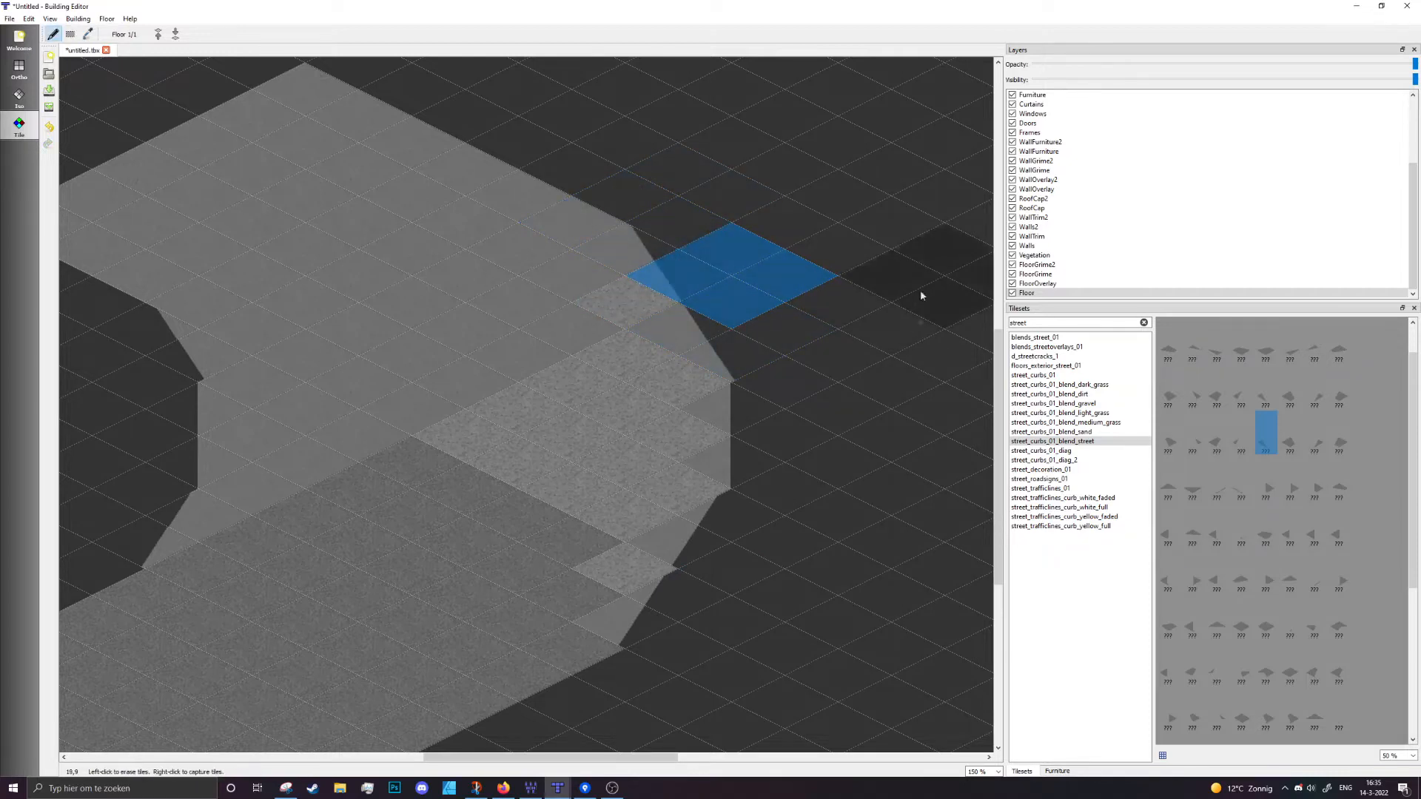
ctrl+scroll(904, 263, down, 1)
middle_drag(889, 239, 834, 226)
right_click(871, 441)
ctrl+scroll(753, 489, up, 2)
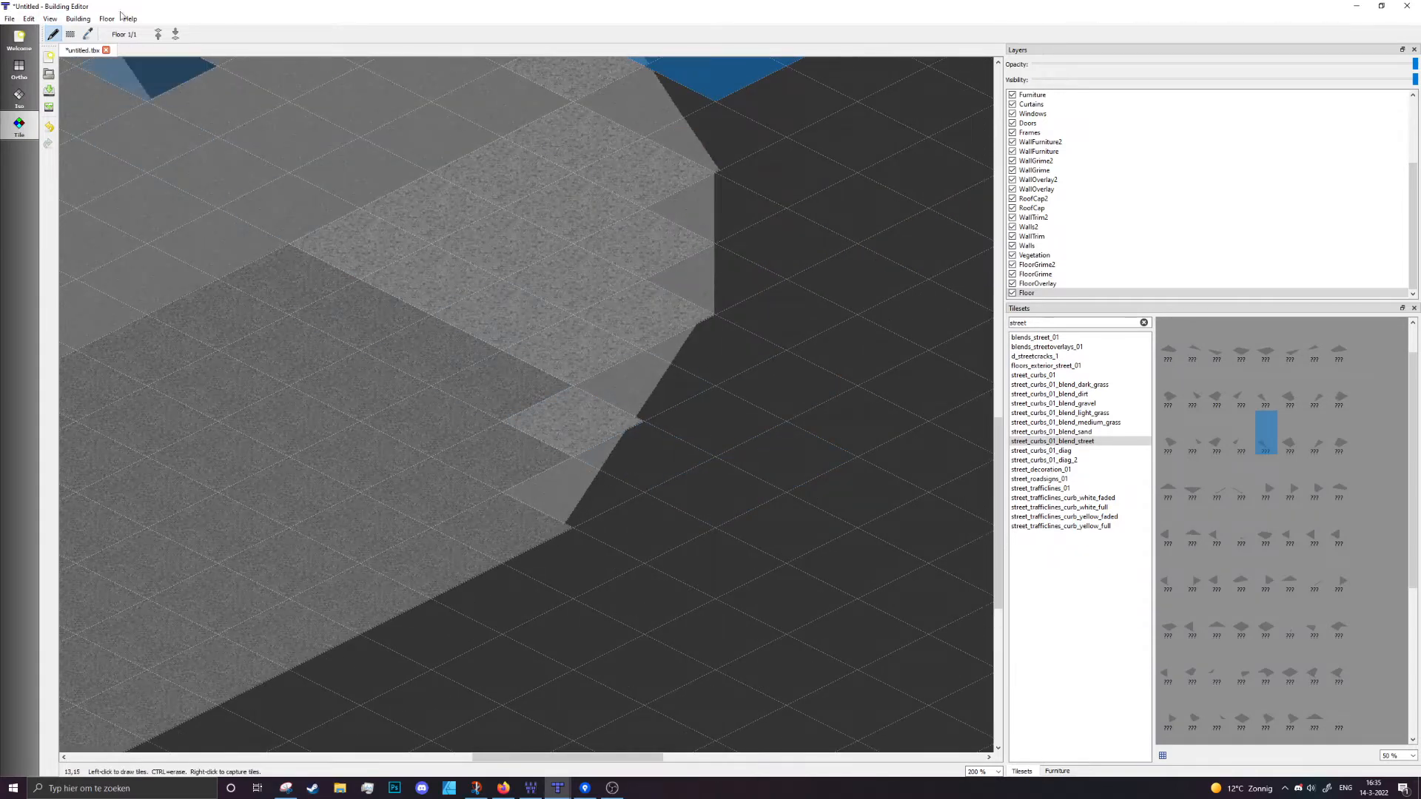
click(89, 35)
click(295, 279)
click(57, 36)
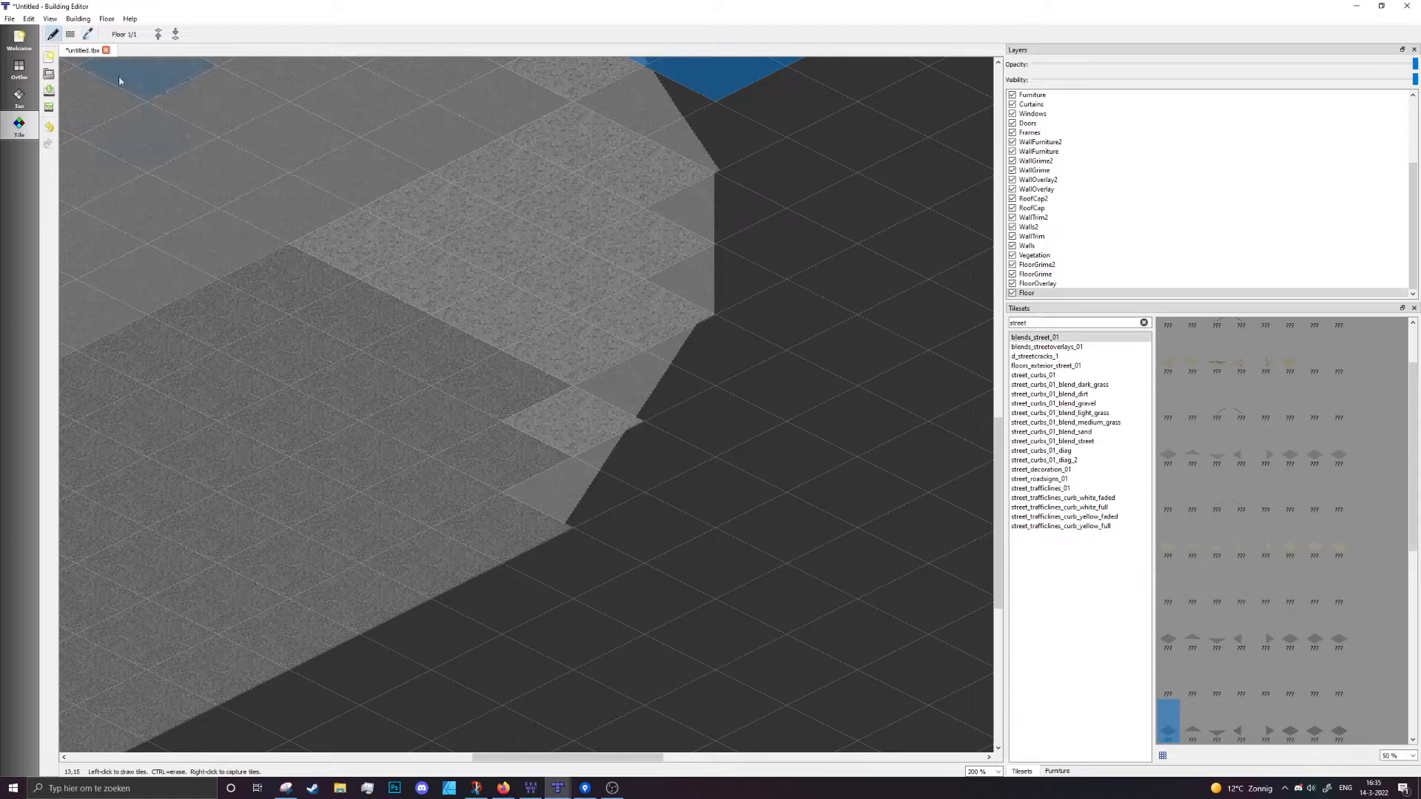
middle_drag(228, 306, 338, 363)
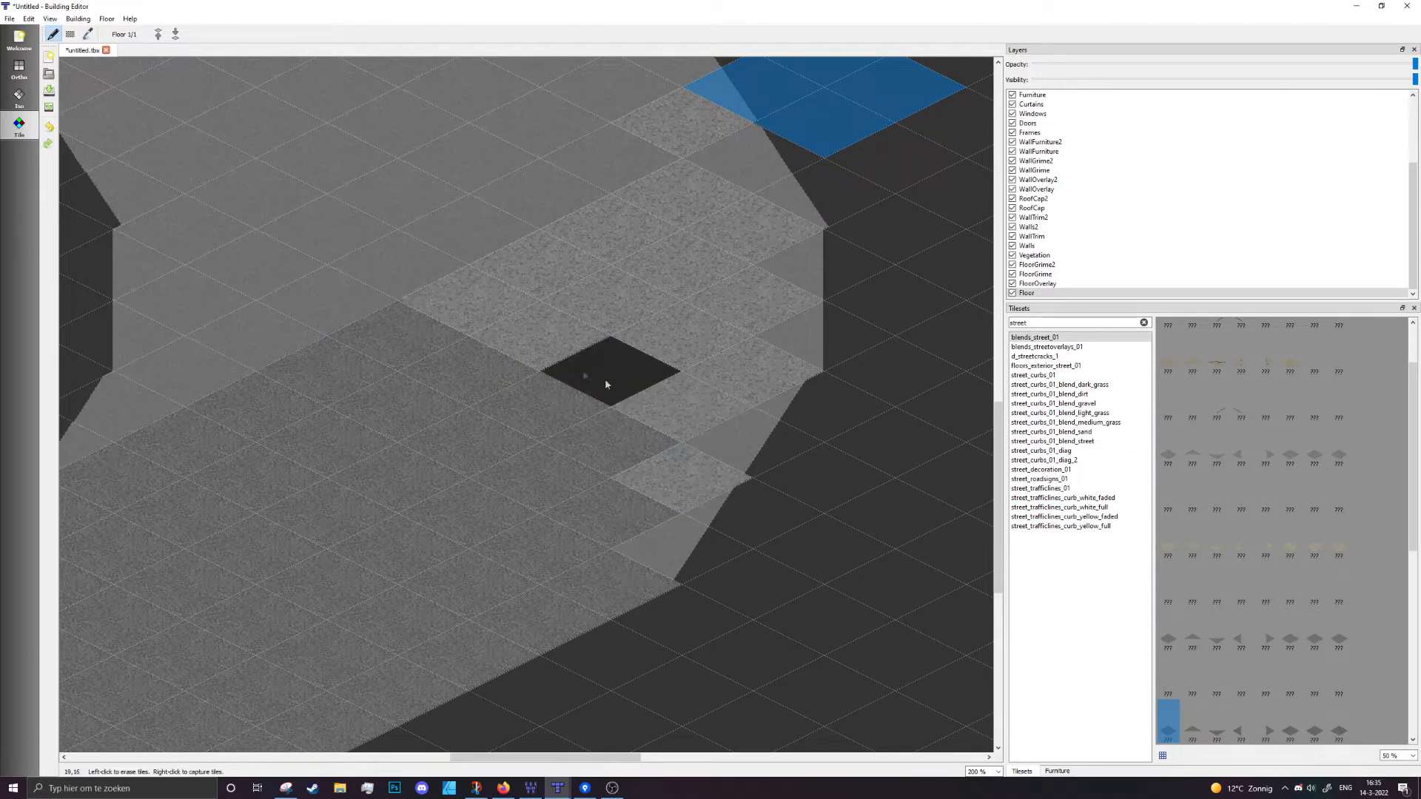
ctrl+scroll(606, 379, down, 1)
middle_drag(629, 379, 622, 352)
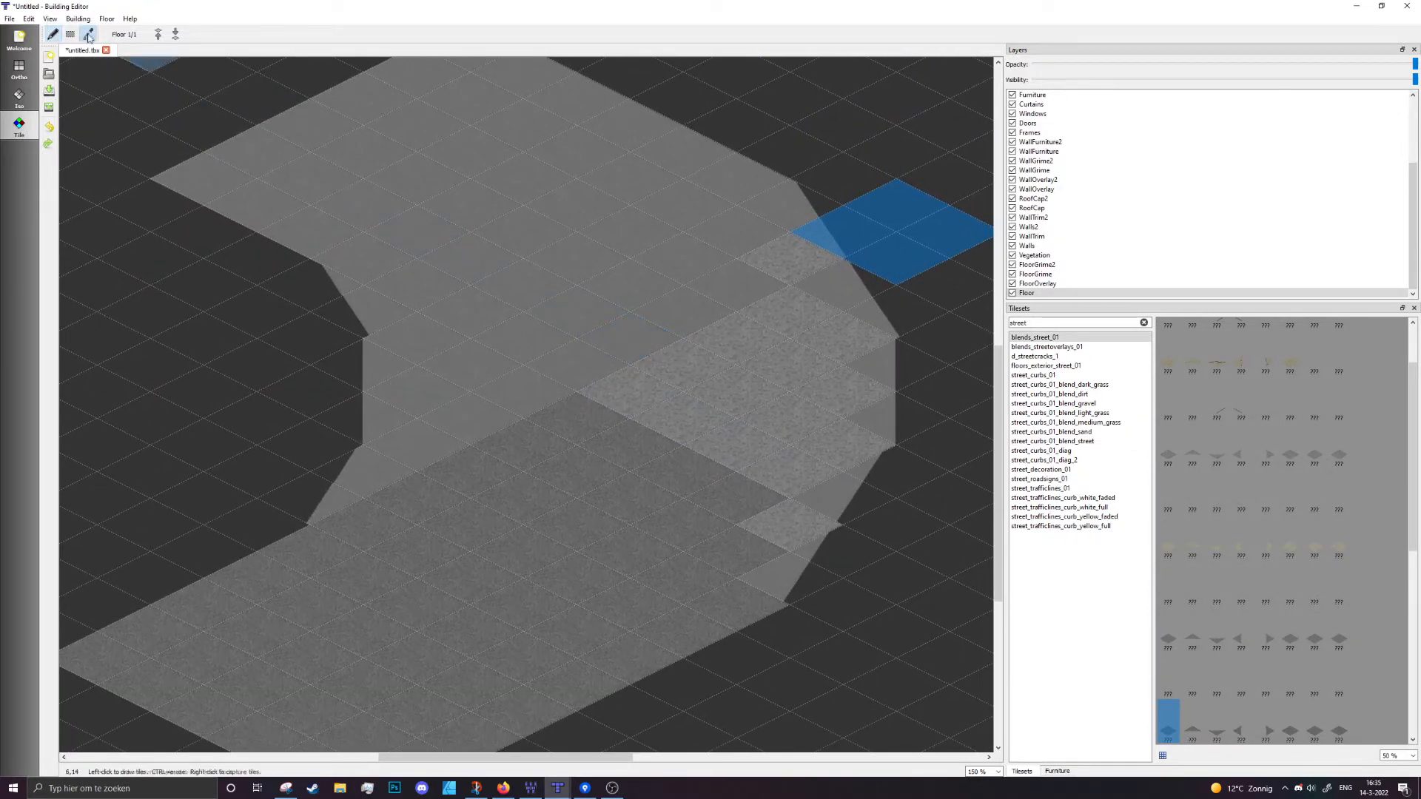
Sample the smooth lighter street tile from the upper arm and paint it over the darker and speckled areas of the bend
click(88, 35)
click(576, 300)
click(54, 35)
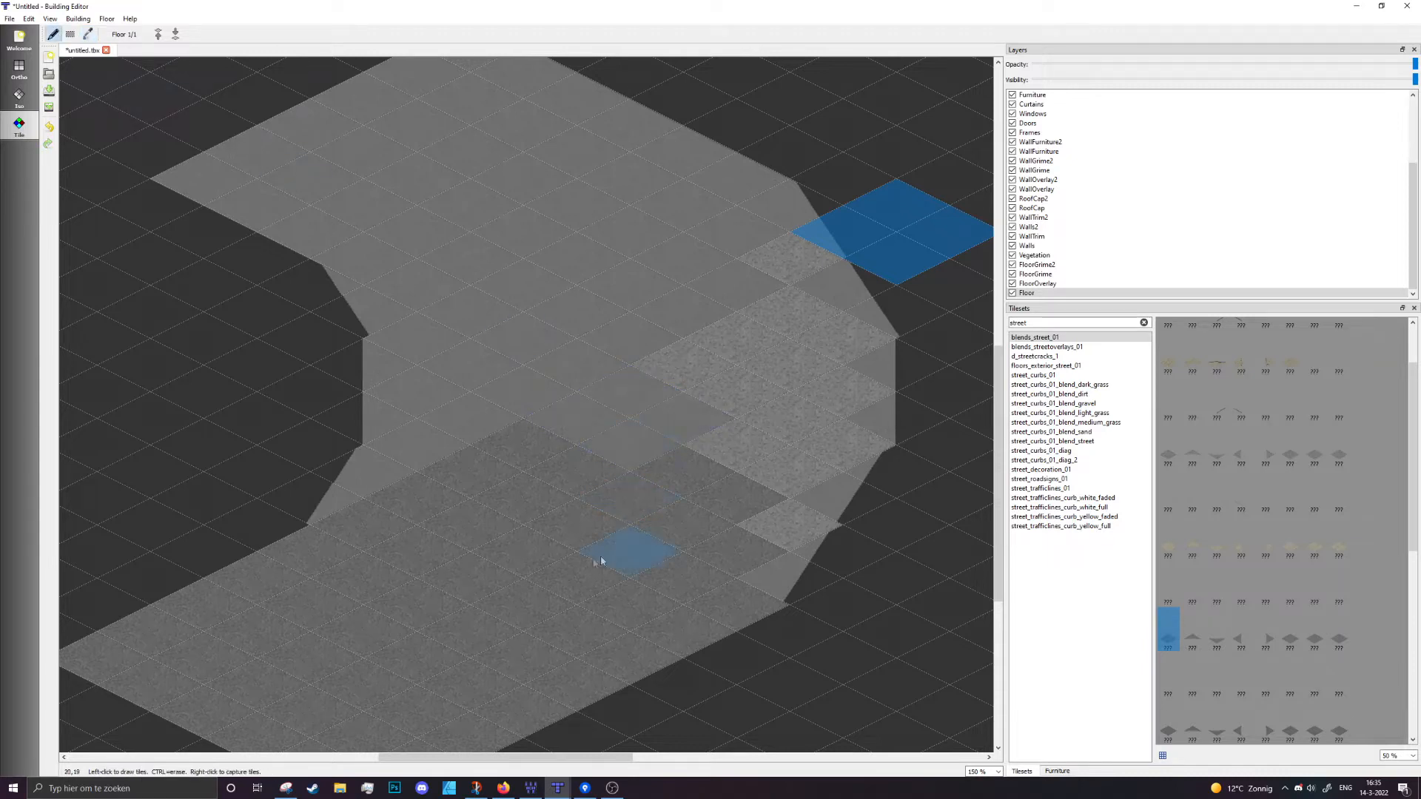
middle_drag(619, 529, 707, 280)
mouse_move(619, 213)
mouse_down()
mouse_move(456, 541)
mouse_move(442, 471)
mouse_up()
drag(423, 526, 238, 410)
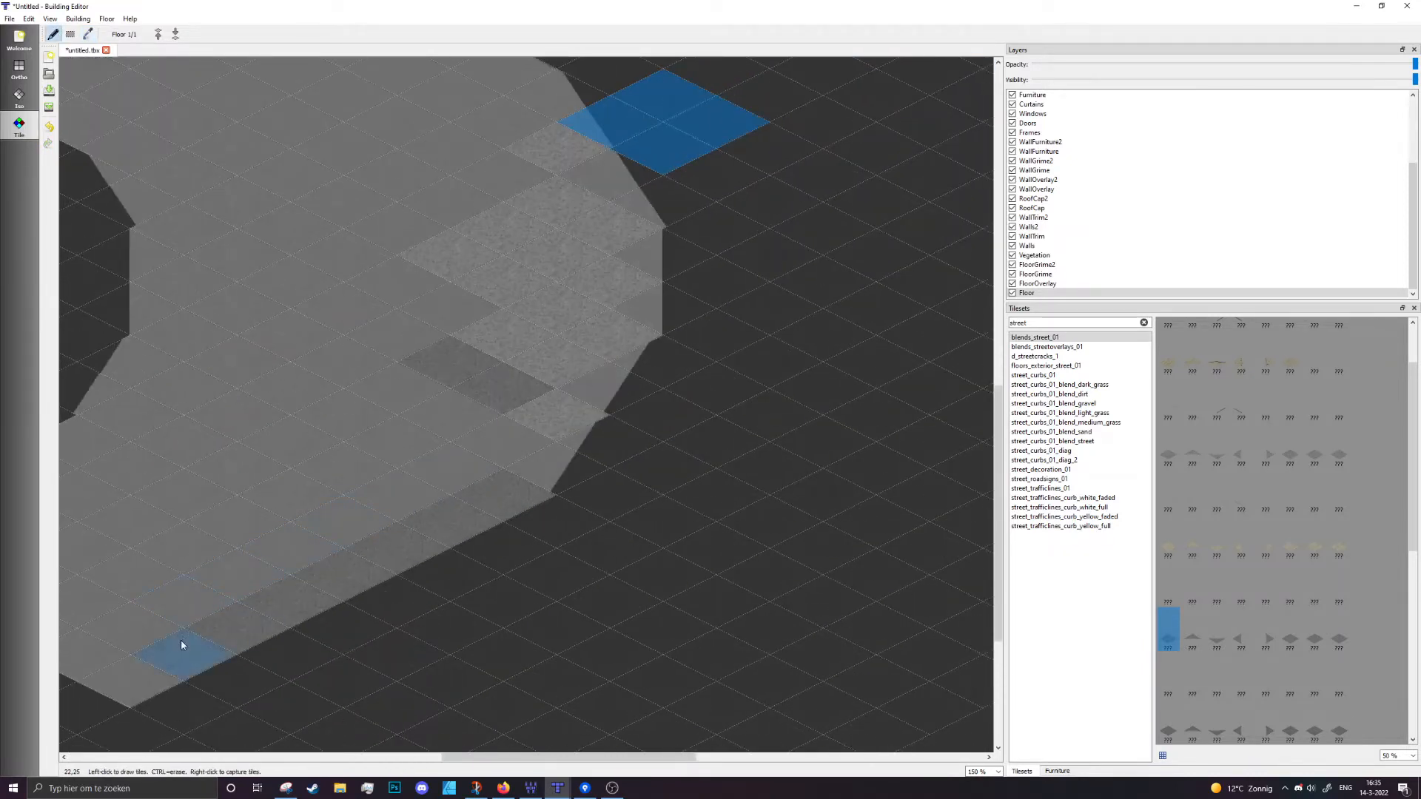
drag(110, 628, 464, 477)
mouse_move(414, 355)
mouse_down()
mouse_move(513, 377)
mouse_move(583, 368)
mouse_move(431, 336)
mouse_up()
mouse_move(566, 361)
mouse_down()
mouse_move(583, 310)
mouse_move(476, 261)
mouse_move(597, 219)
mouse_up()
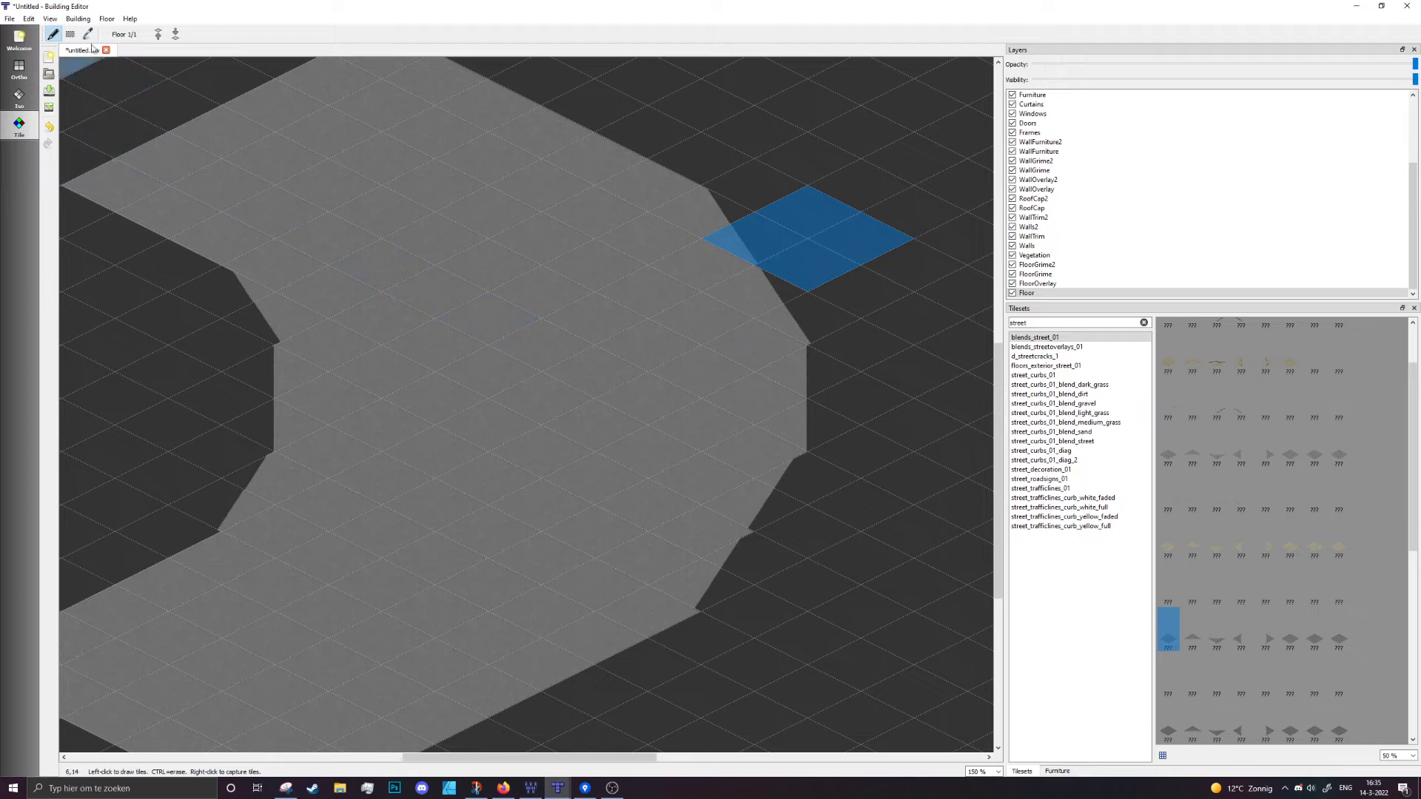
Select all the diagonal blend tiles along the bend's inner and outer curves together
click(71, 34)
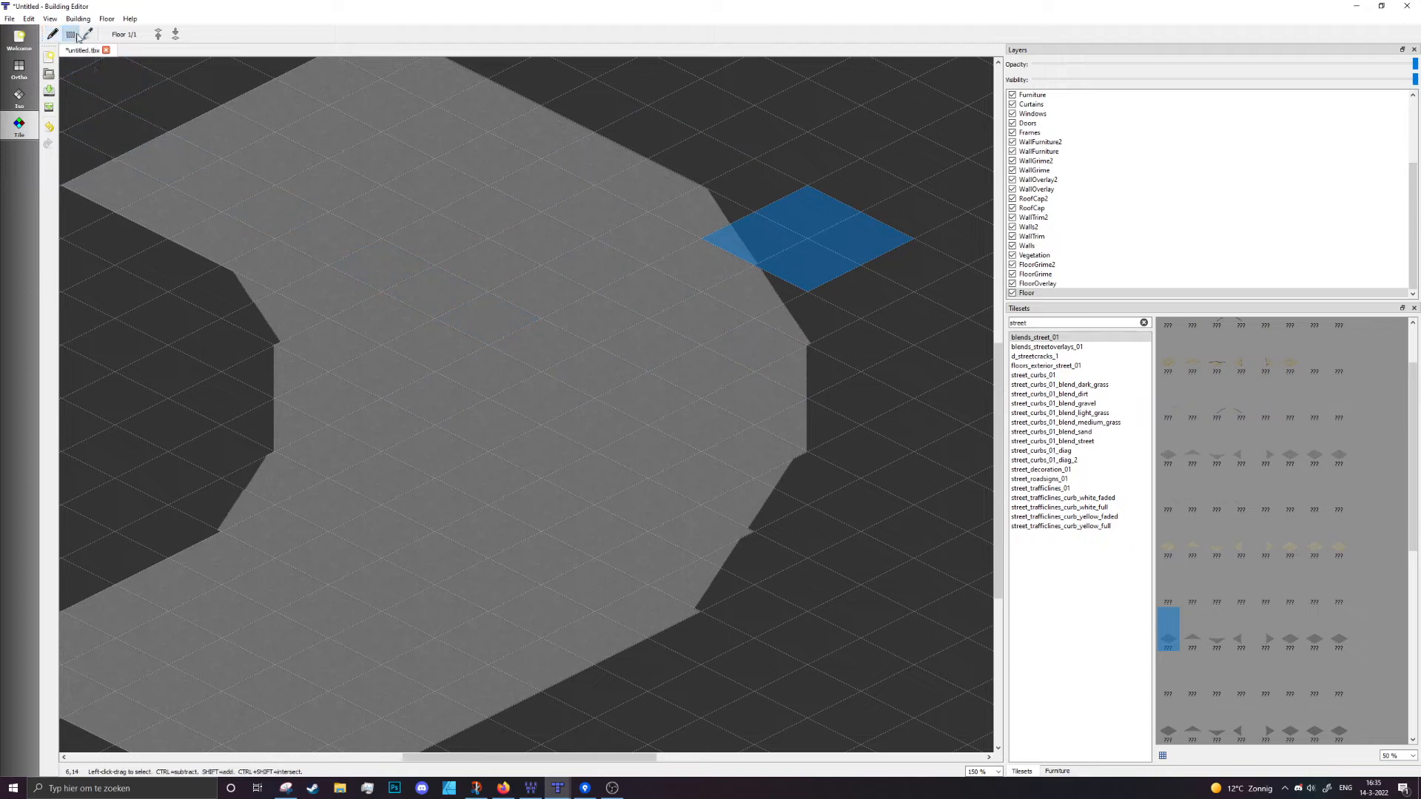
drag(222, 292, 275, 319)
shift+click(253, 372)
shift+click(260, 426)
shift+drag(269, 477, 226, 505)
shift+drag(701, 591, 770, 561)
shift+drag(751, 503, 803, 475)
shift+drag(823, 392, 777, 299)
shift+drag(758, 242, 730, 220)
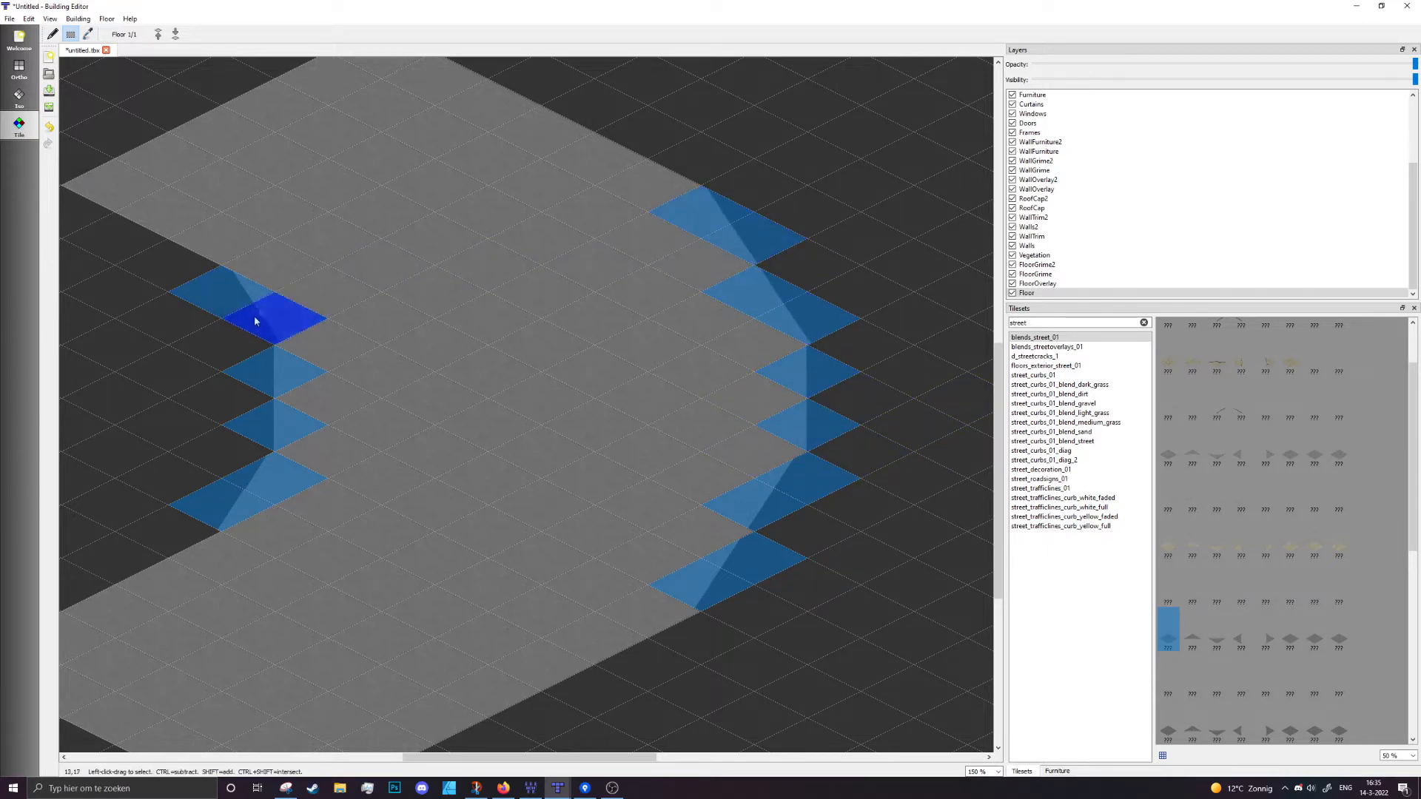
Move the selected curve tiles from the Floor layer to the same positions on the FloorOverlay layer, then clear the selection
middle_drag(381, 262, 512, 229)
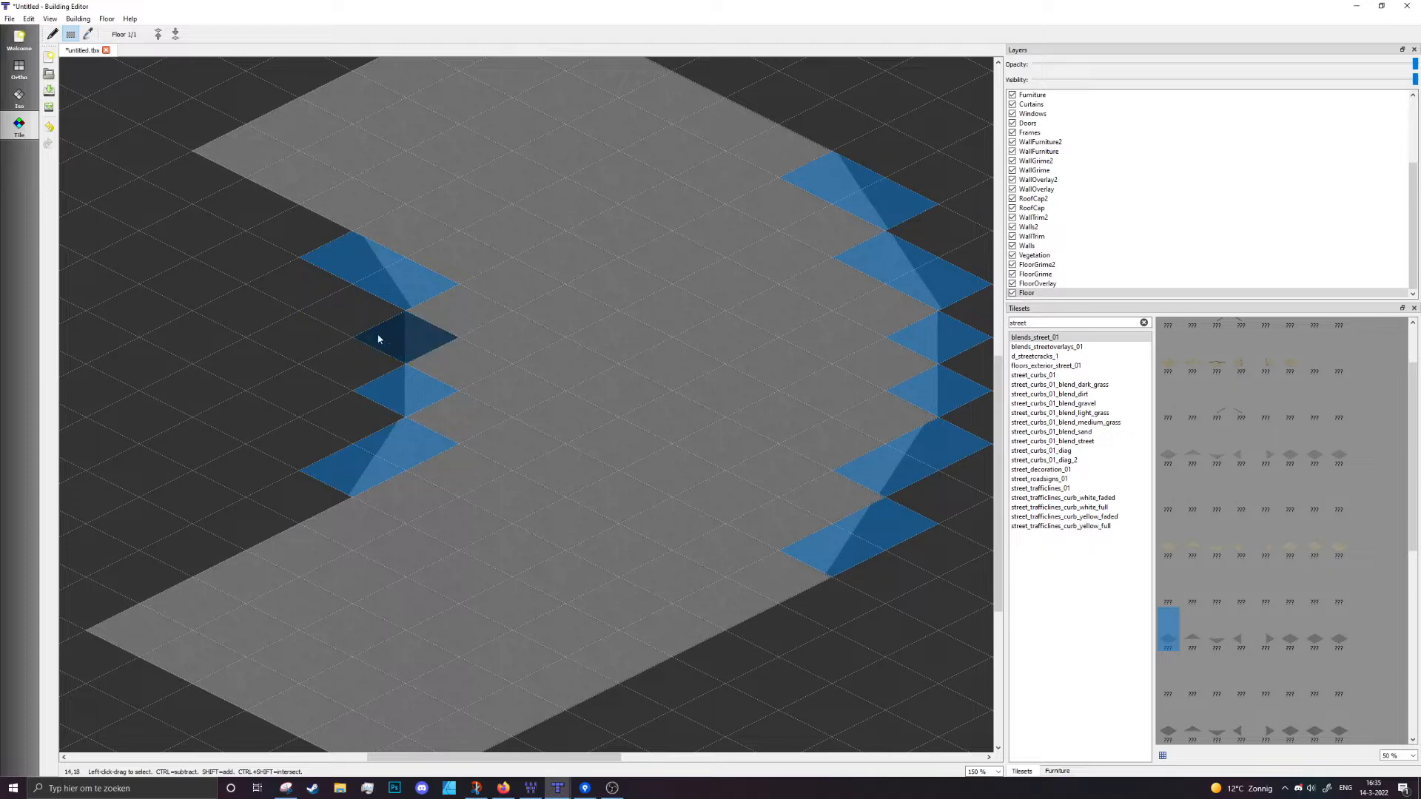
scroll(399, 340, up, 3)
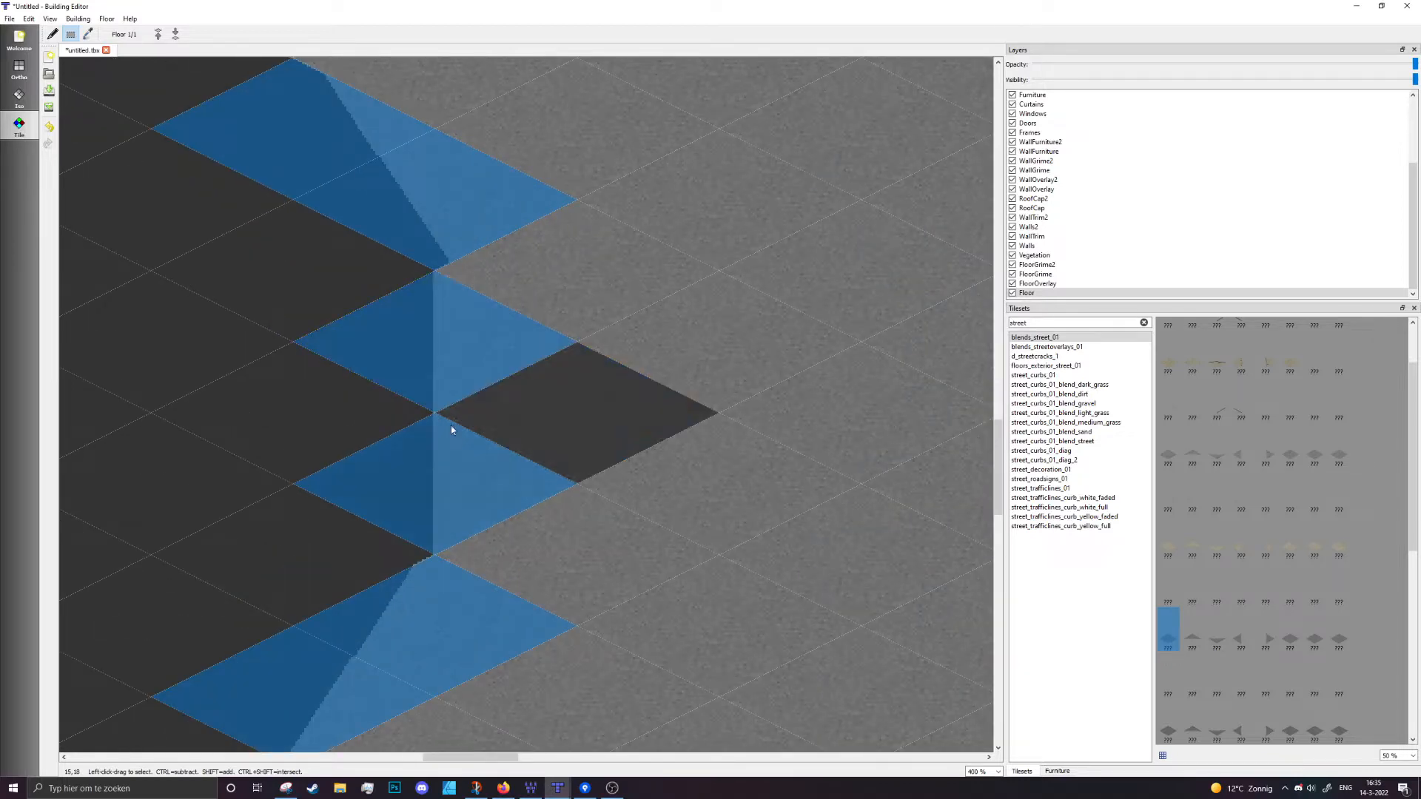
scroll(454, 345, down, 3)
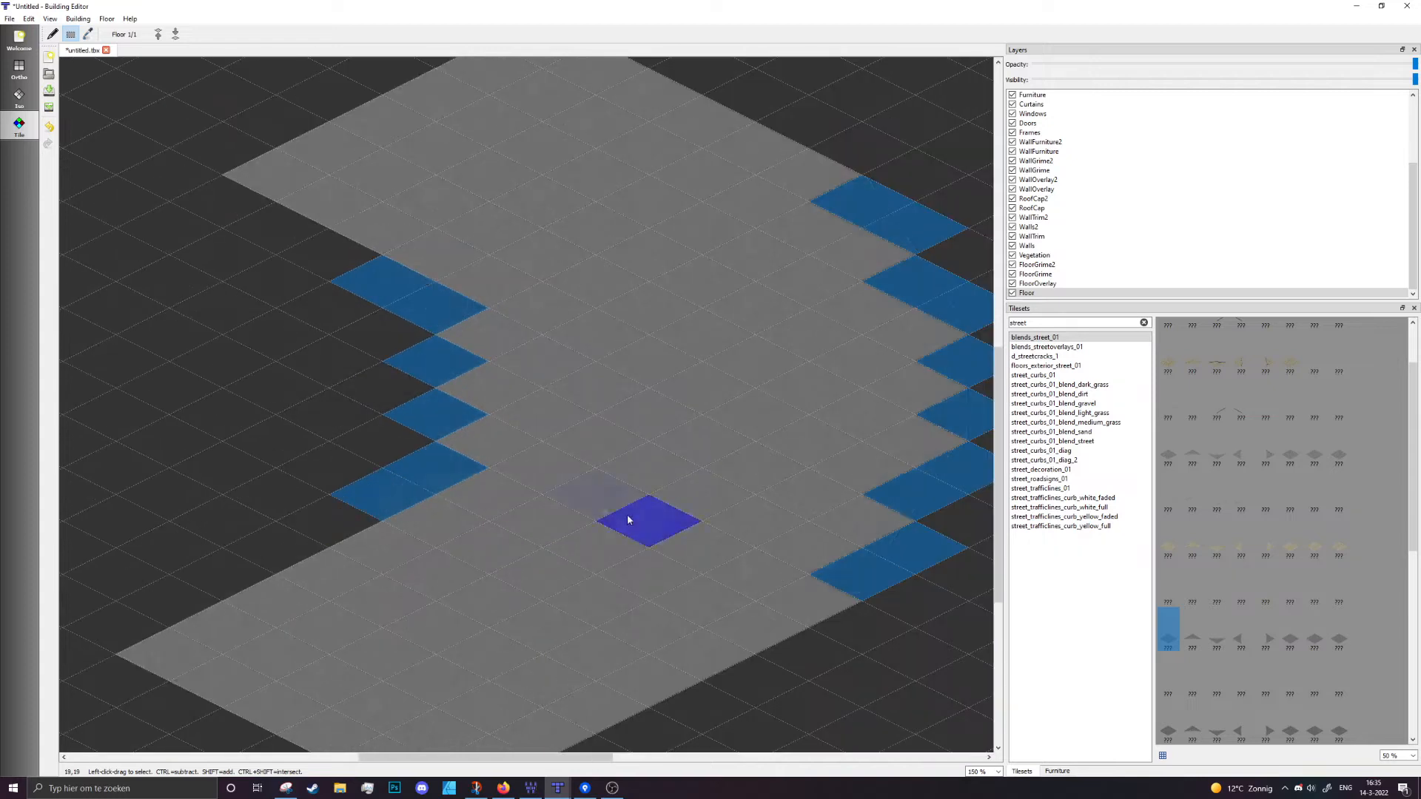
click(1068, 287)
key(ctrl+v)
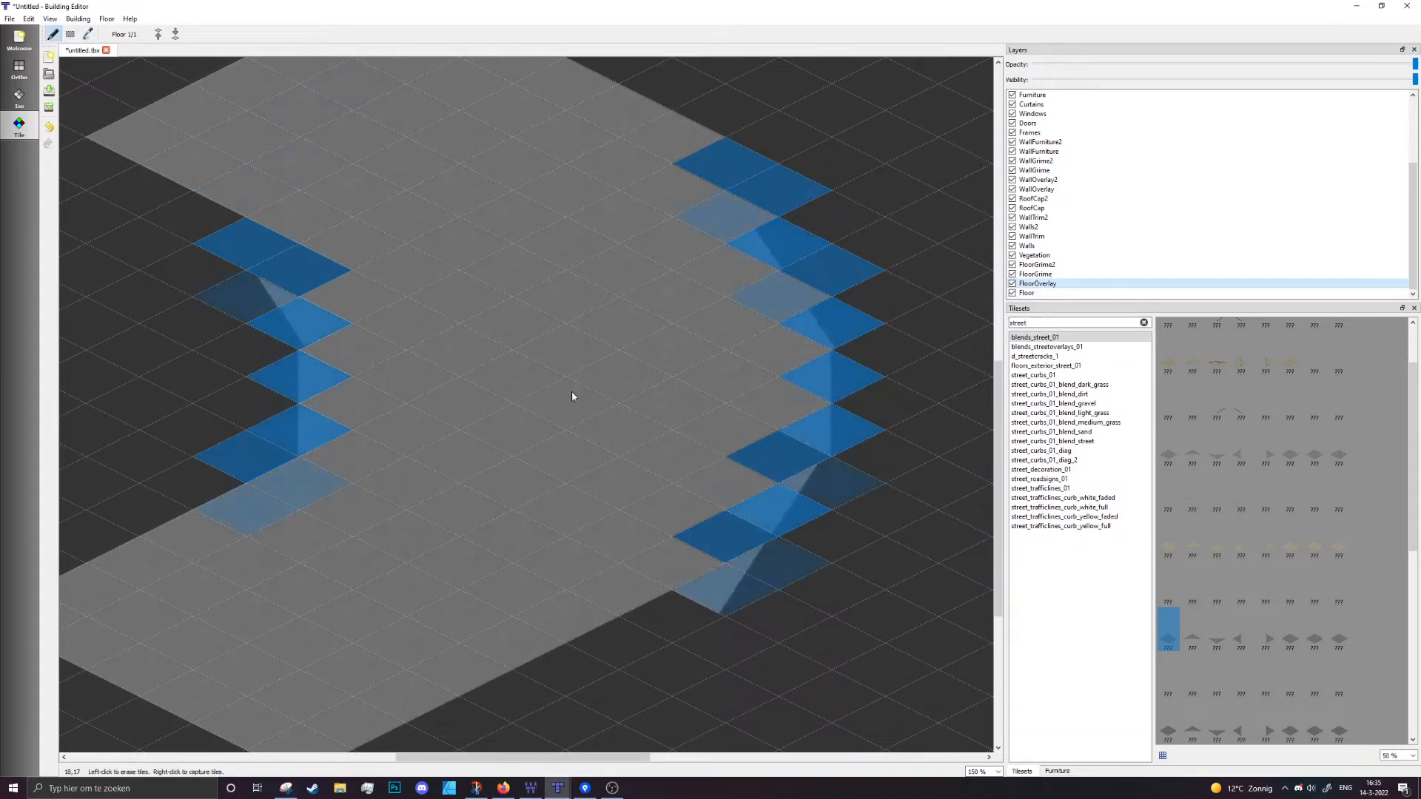
scroll(480, 296, down, 1)
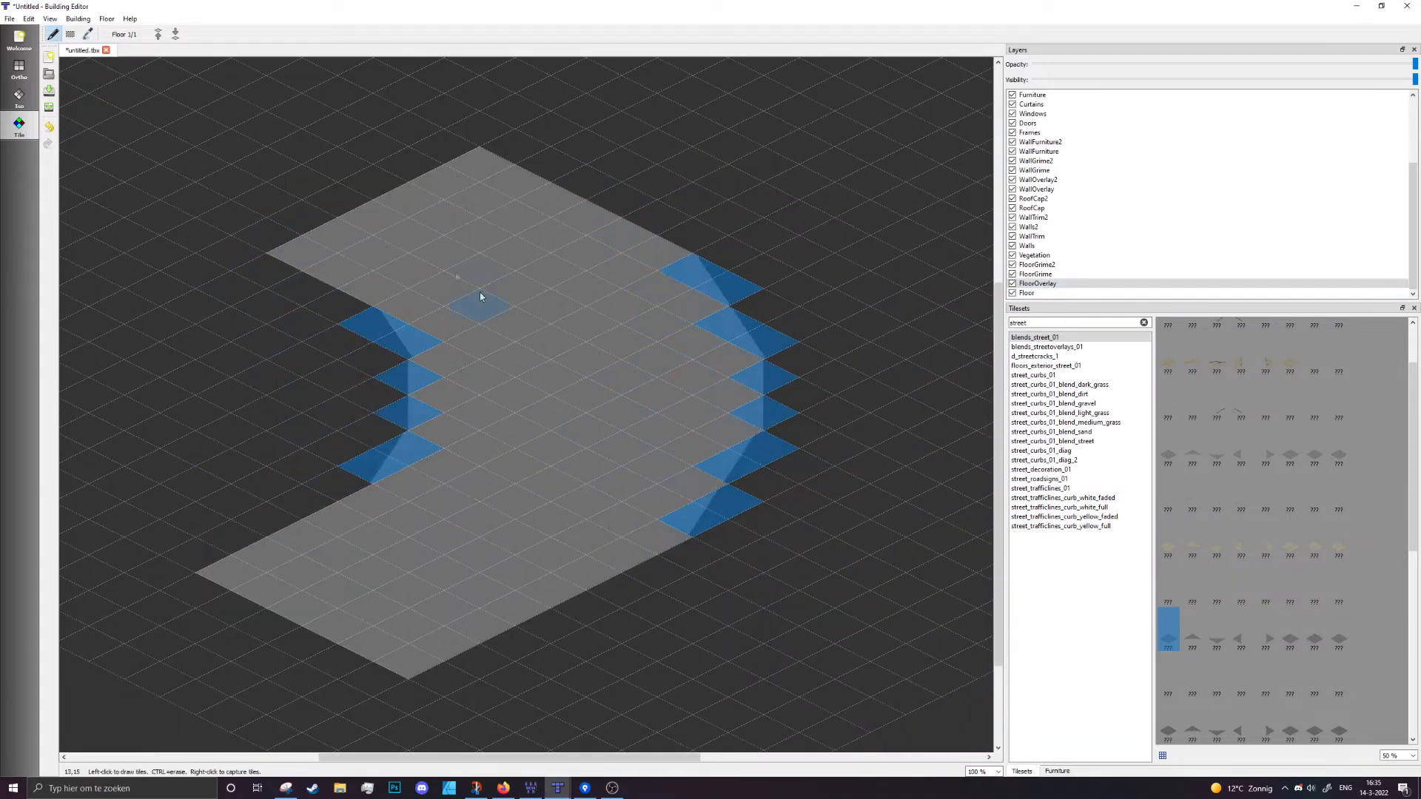
click(70, 35)
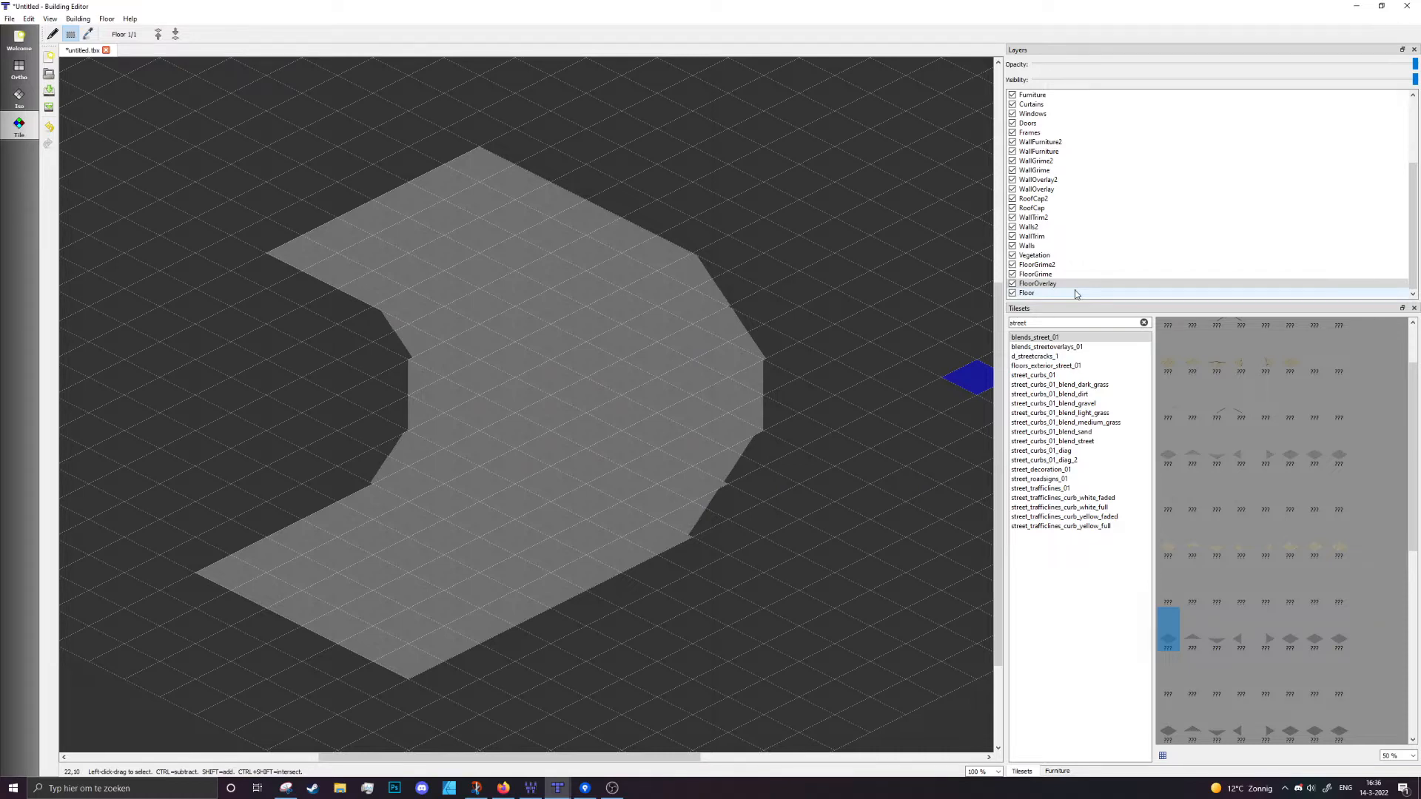
Filter the tilesets by "curb" and make FloorGrime2 the active layer
scroll(799, 267, down, 3)
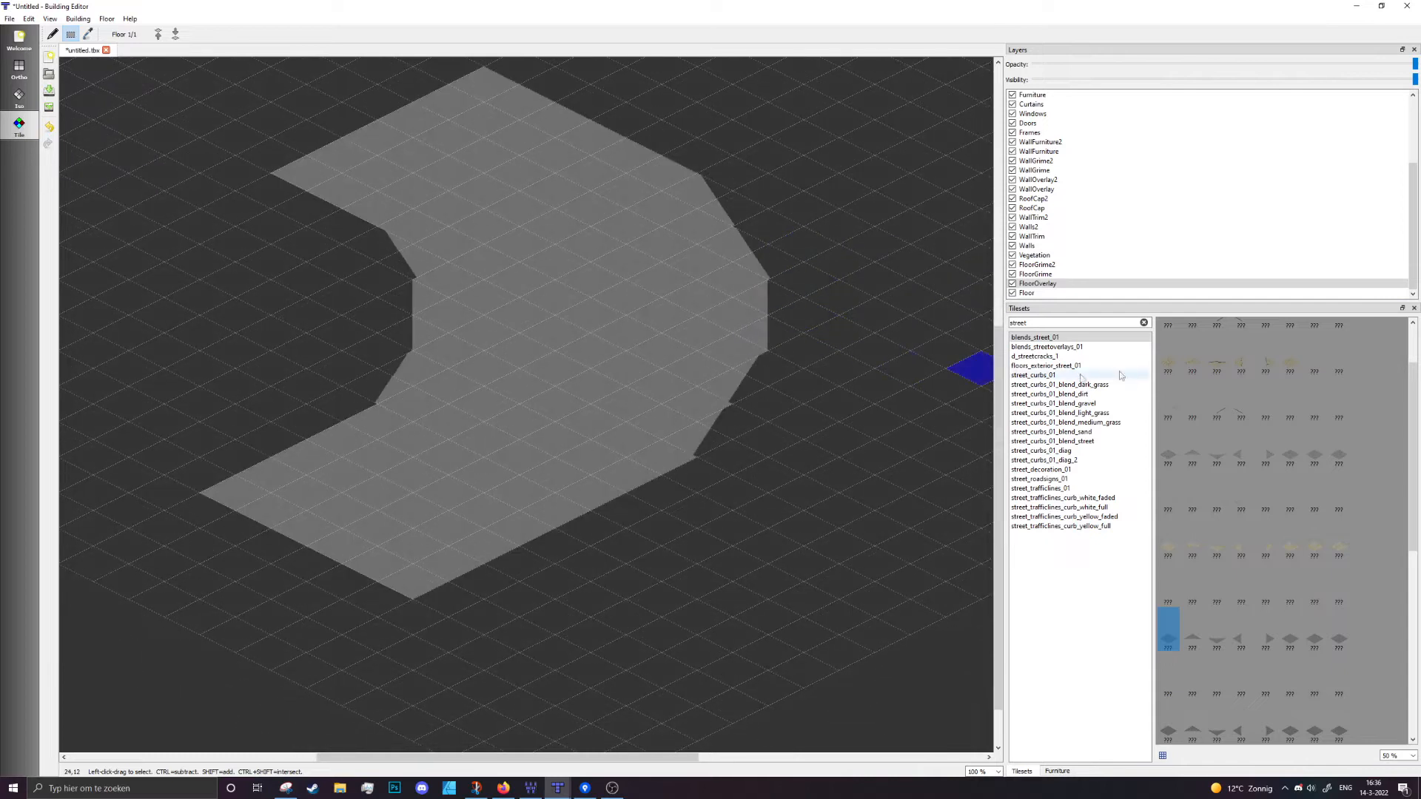
text(curb)
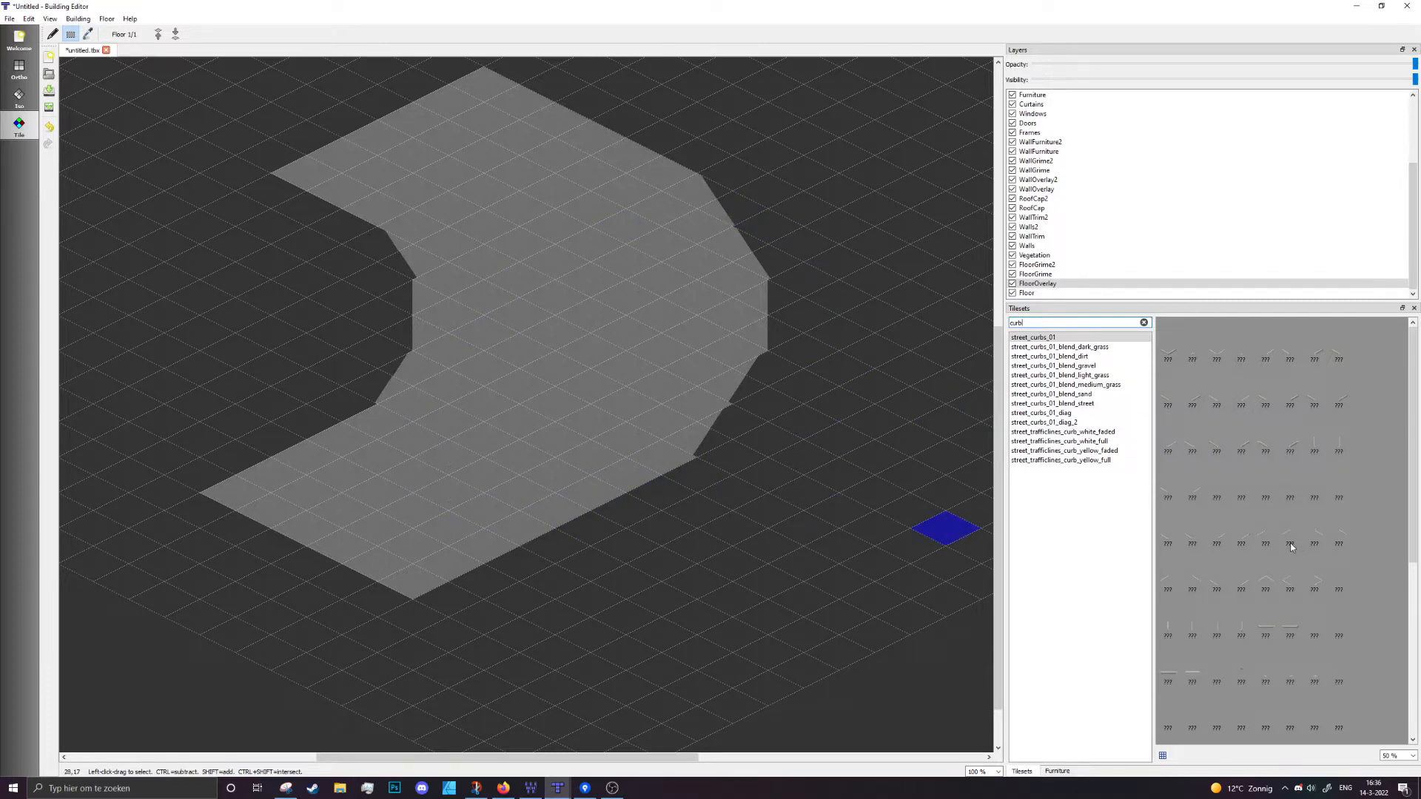
scroll(1082, 251, up, 2)
scroll(1082, 248, down, 2)
click(1066, 264)
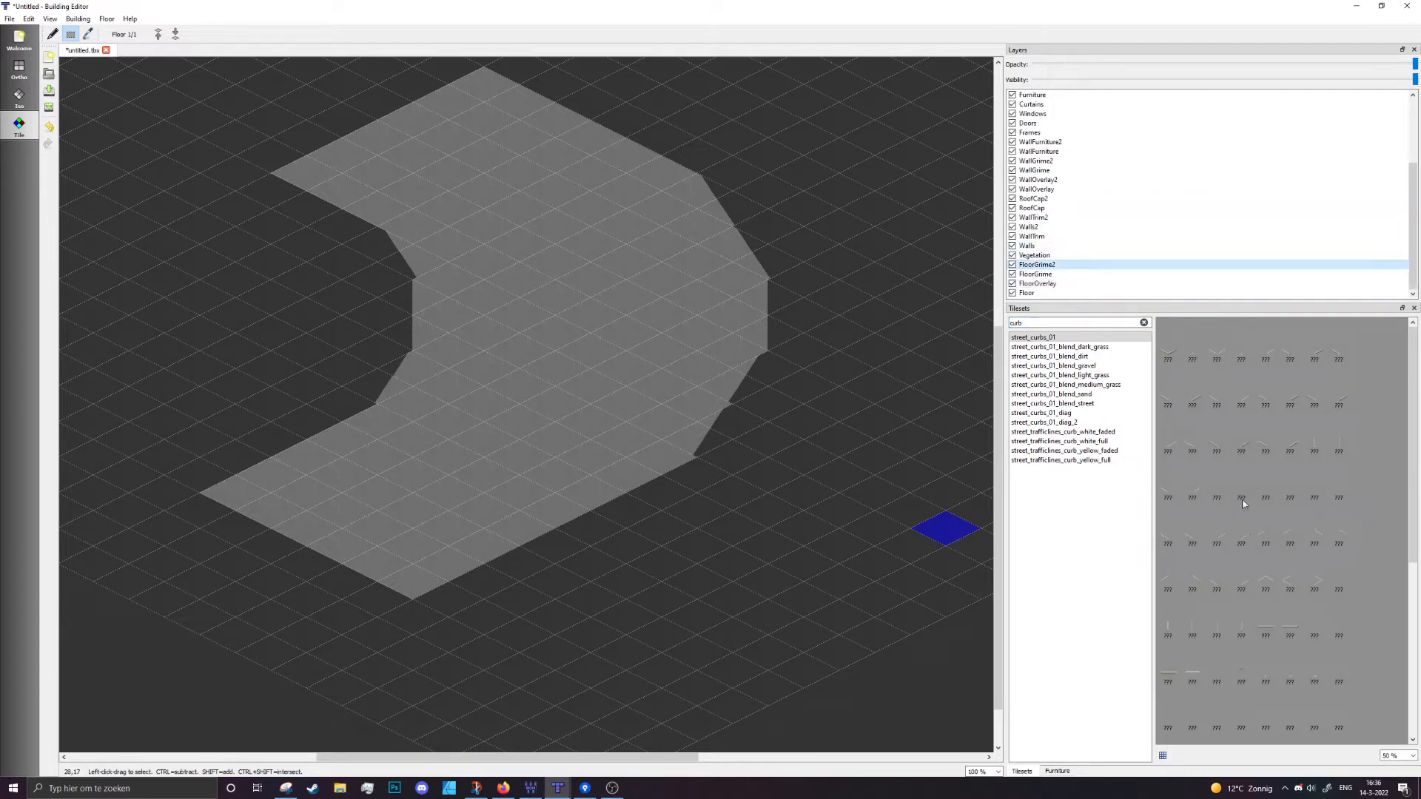
Place vertical curb tiles from street_curbs_01 along the straight middle section of the outer curve
click(1239, 621)
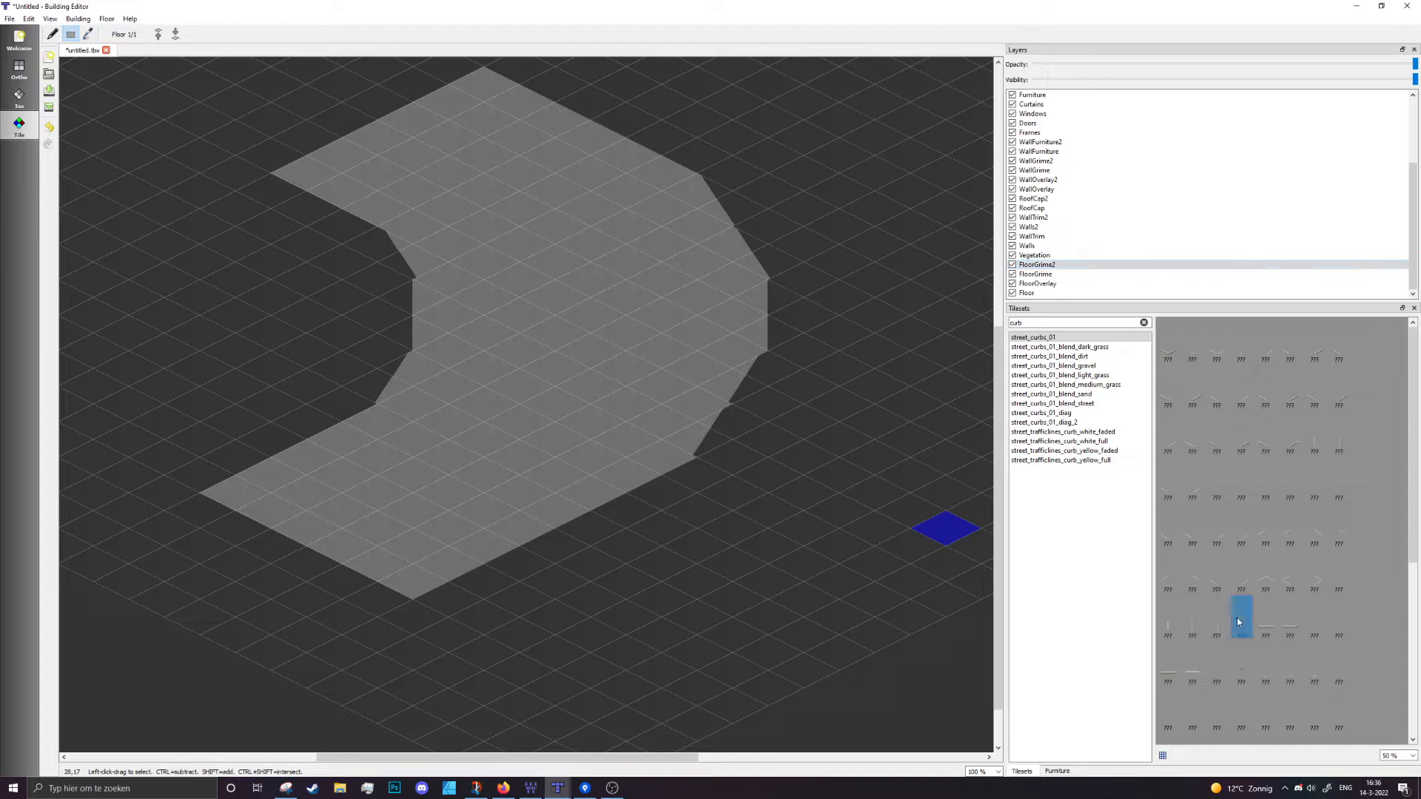
scroll(796, 329, up, 3)
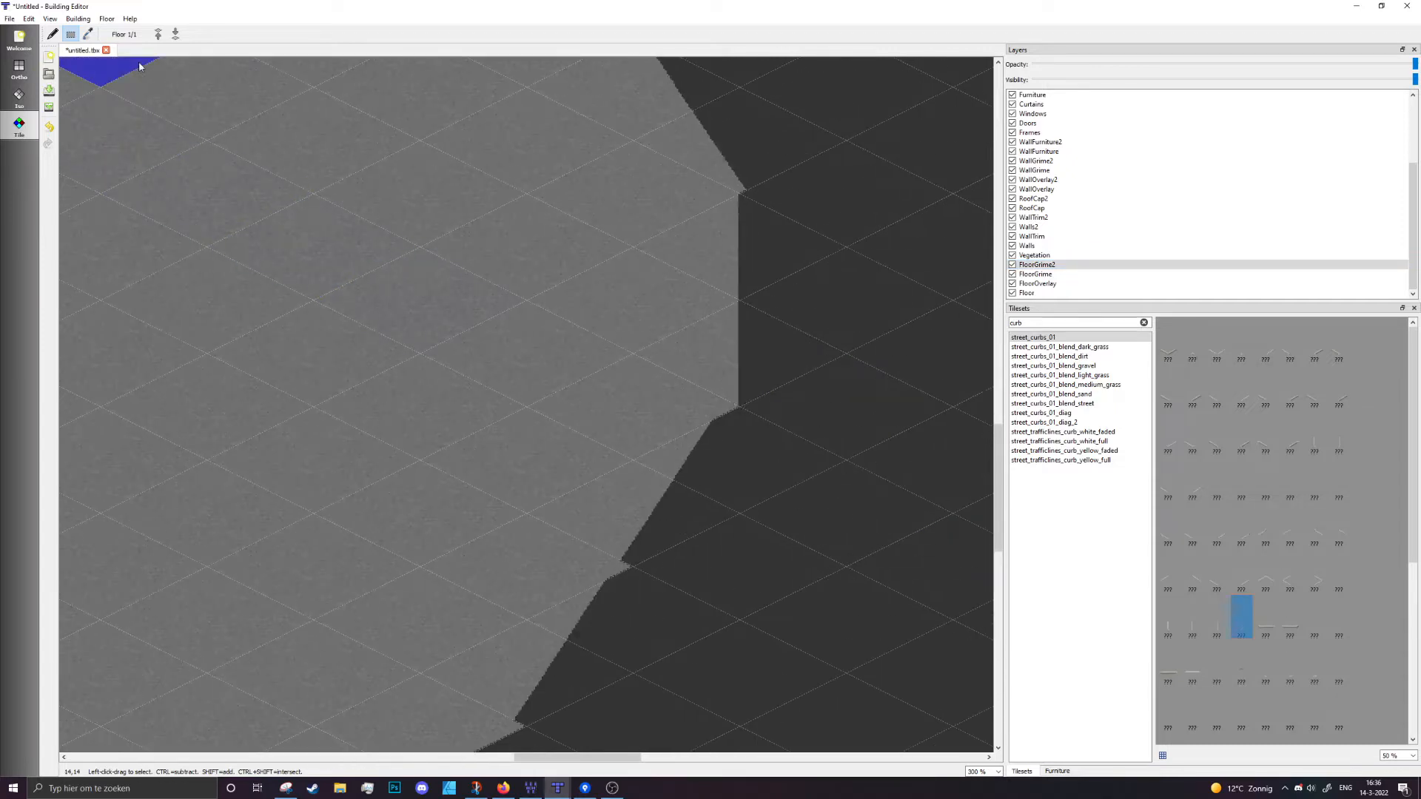
click(51, 34)
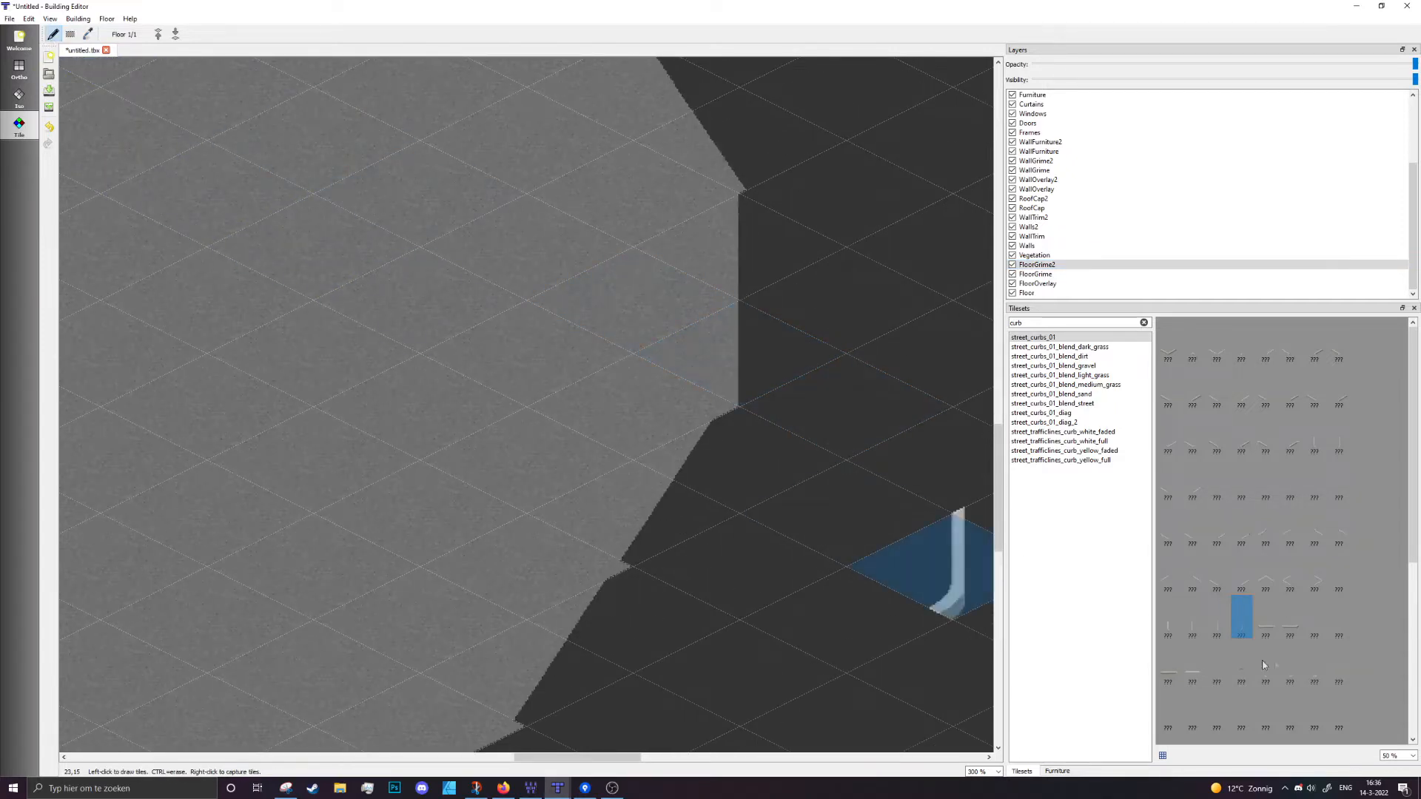
scroll(896, 617, down, 1)
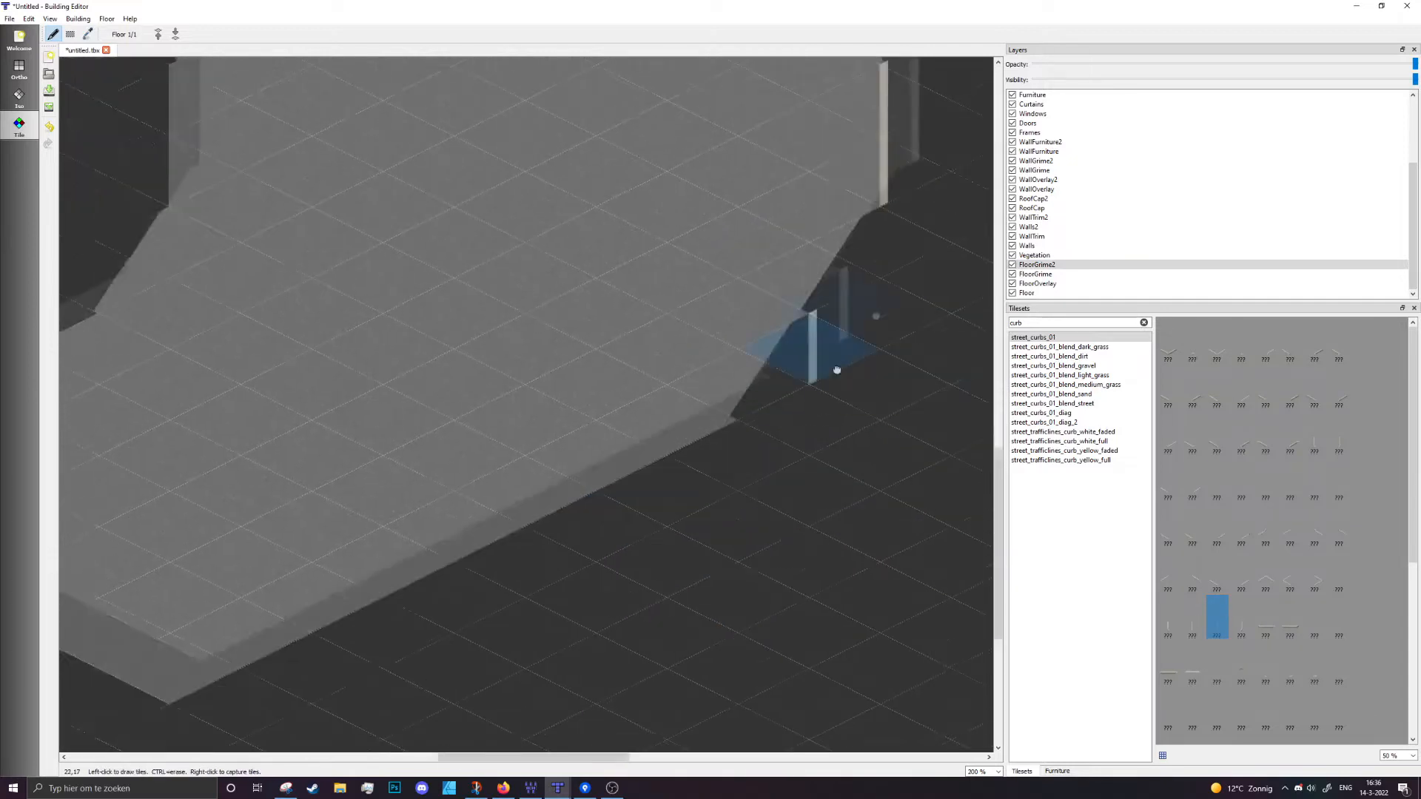
Lay straight curb tiles from street_curbs_01 along the lower outer edge of the street
click(1269, 359)
drag(252, 600, 761, 364)
click(1241, 385)
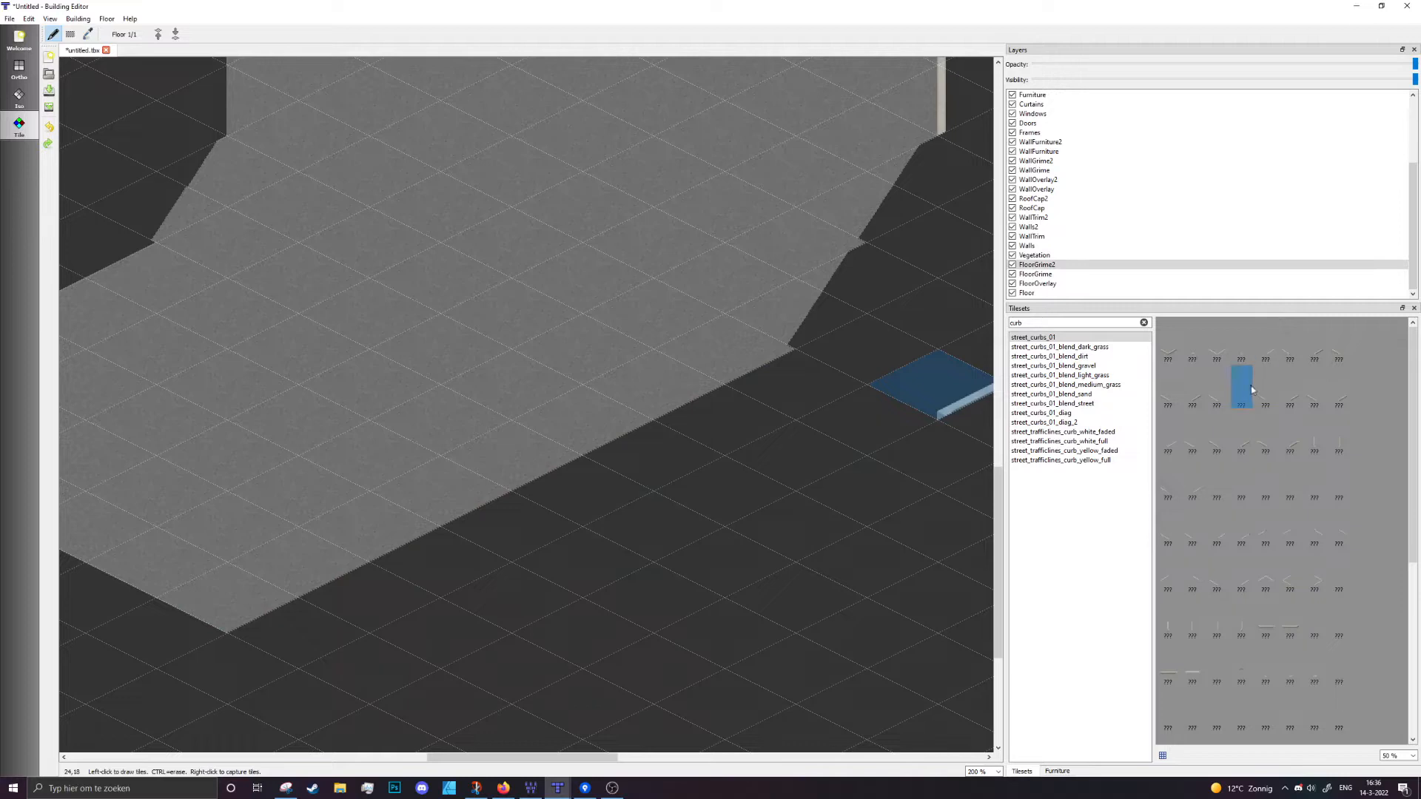
mouse_move(300, 618)
mouse_down()
mouse_move(716, 399)
mouse_move(767, 340)
mouse_up()
middle_drag(814, 272, 671, 707)
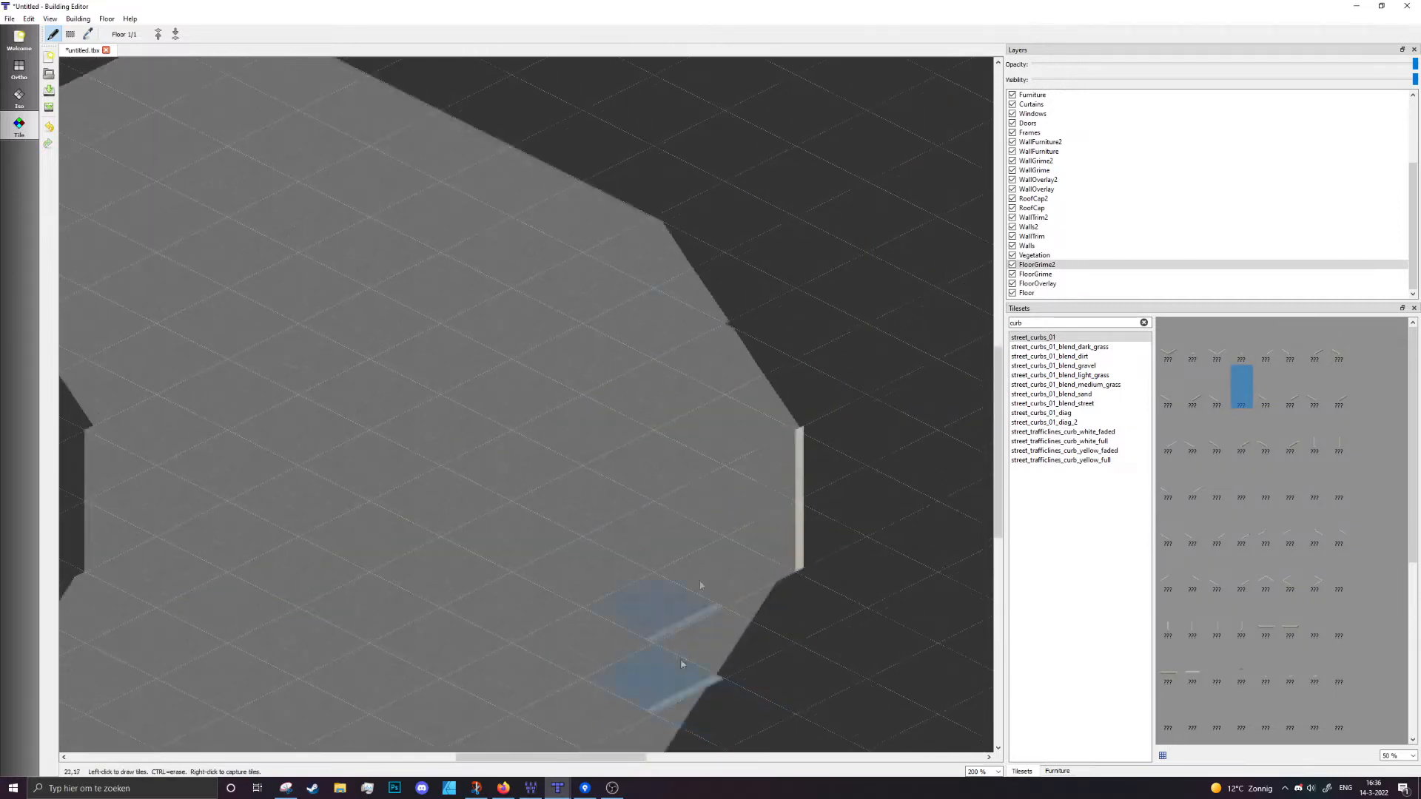
middle_drag(730, 353, 844, 547)
click(1259, 397)
drag(778, 377, 494, 235)
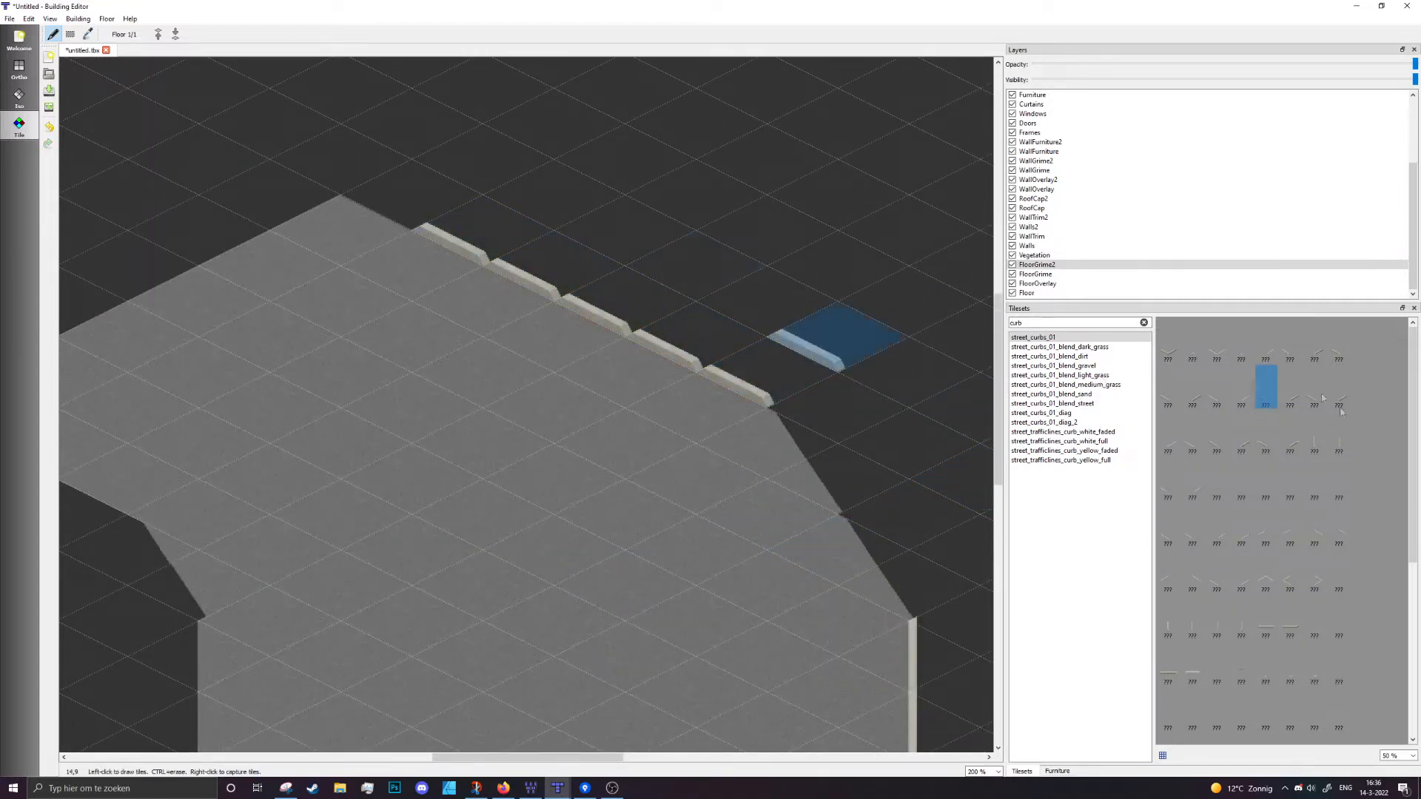
key(ctrl+z)
Lay matching straight curb tiles from street_curbs_01 along the upper outer edge of the street
click(1245, 391)
click(1219, 390)
drag(779, 374, 435, 195)
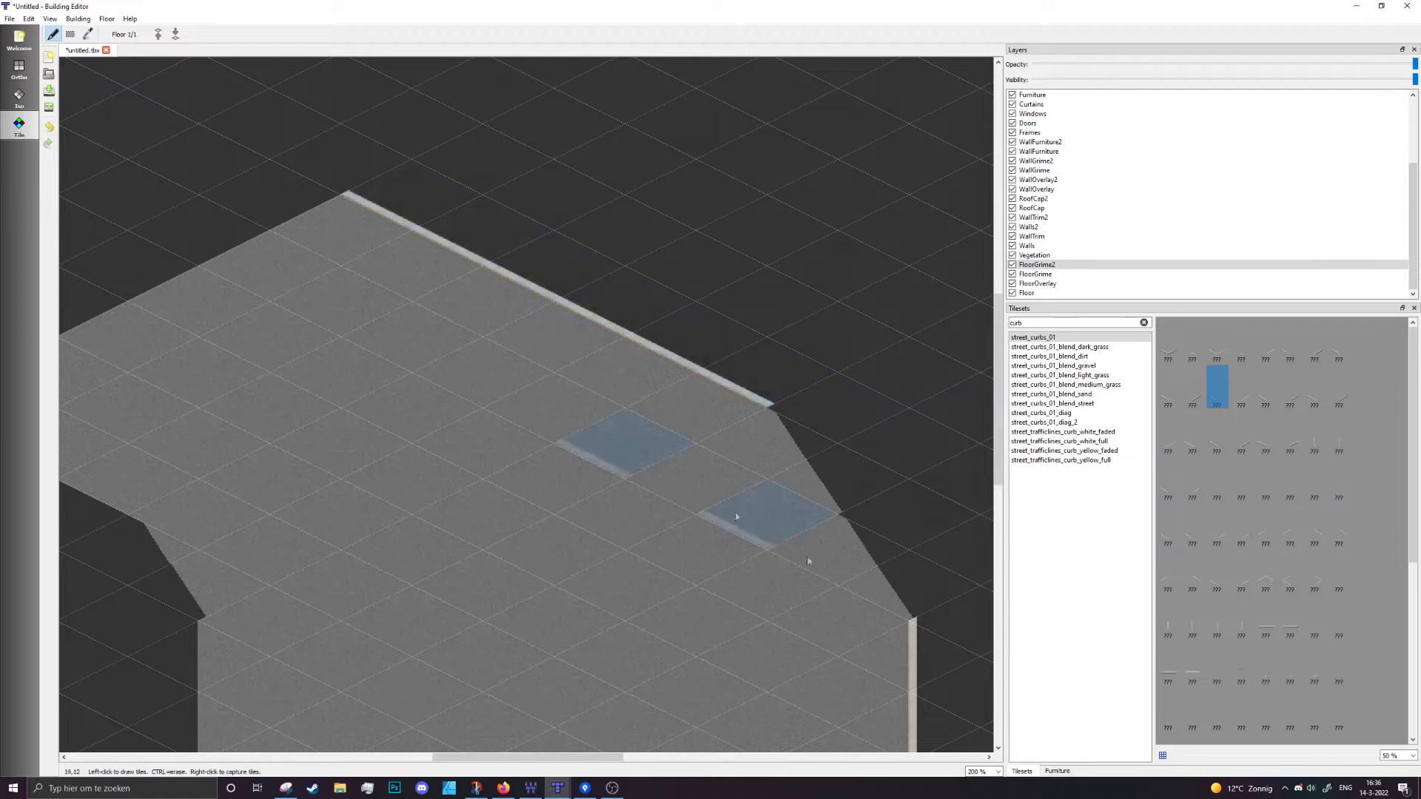
Place two matching diagonal curb tiles from street_curbs_01_diag along the lower diagonal edge of the outer curve
middle_drag(842, 416, 578, 156)
mouse_move(657, 593)
middle_down()
mouse_move(760, 425)
mouse_move(736, 493)
mouse_move(696, 502)
mouse_move(699, 415)
middle_up()
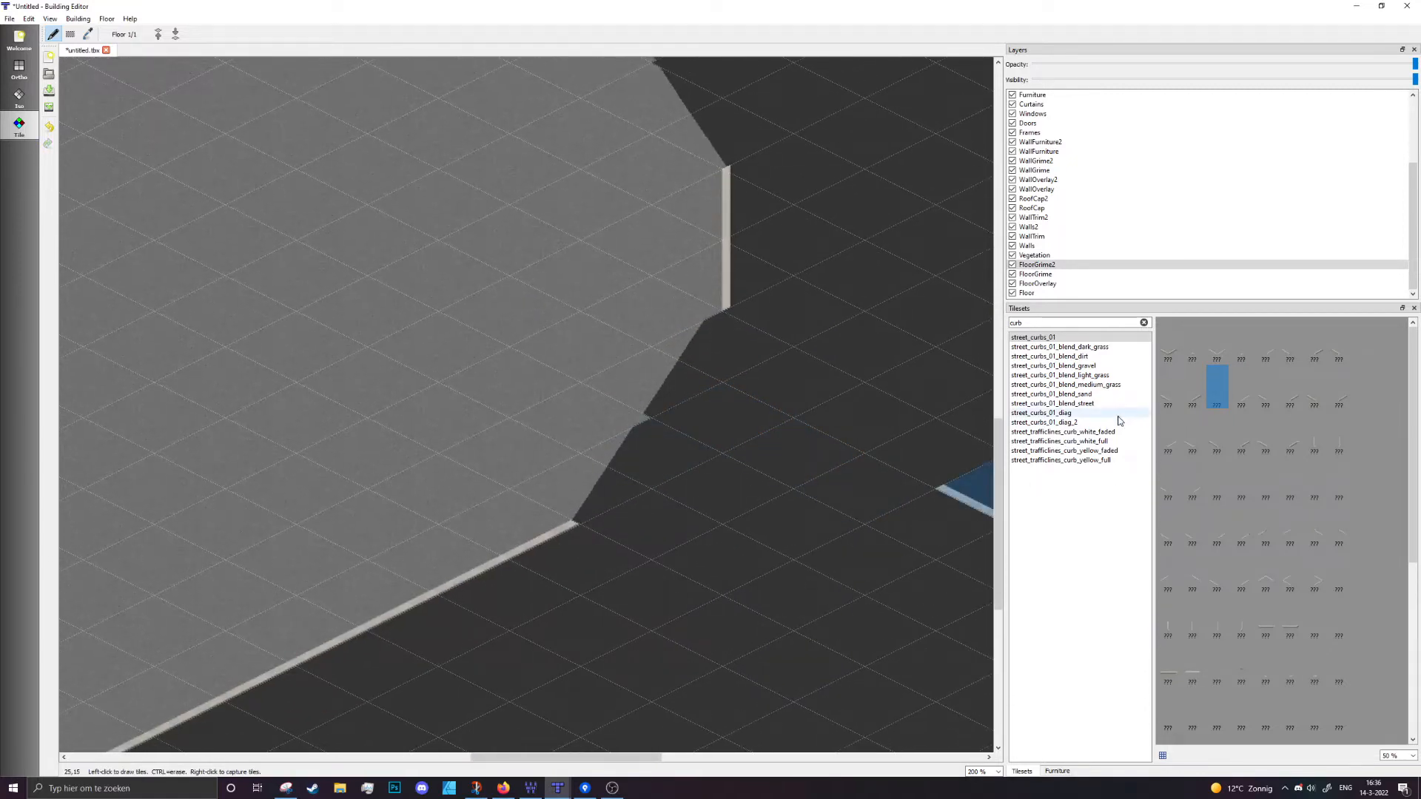
click(1031, 414)
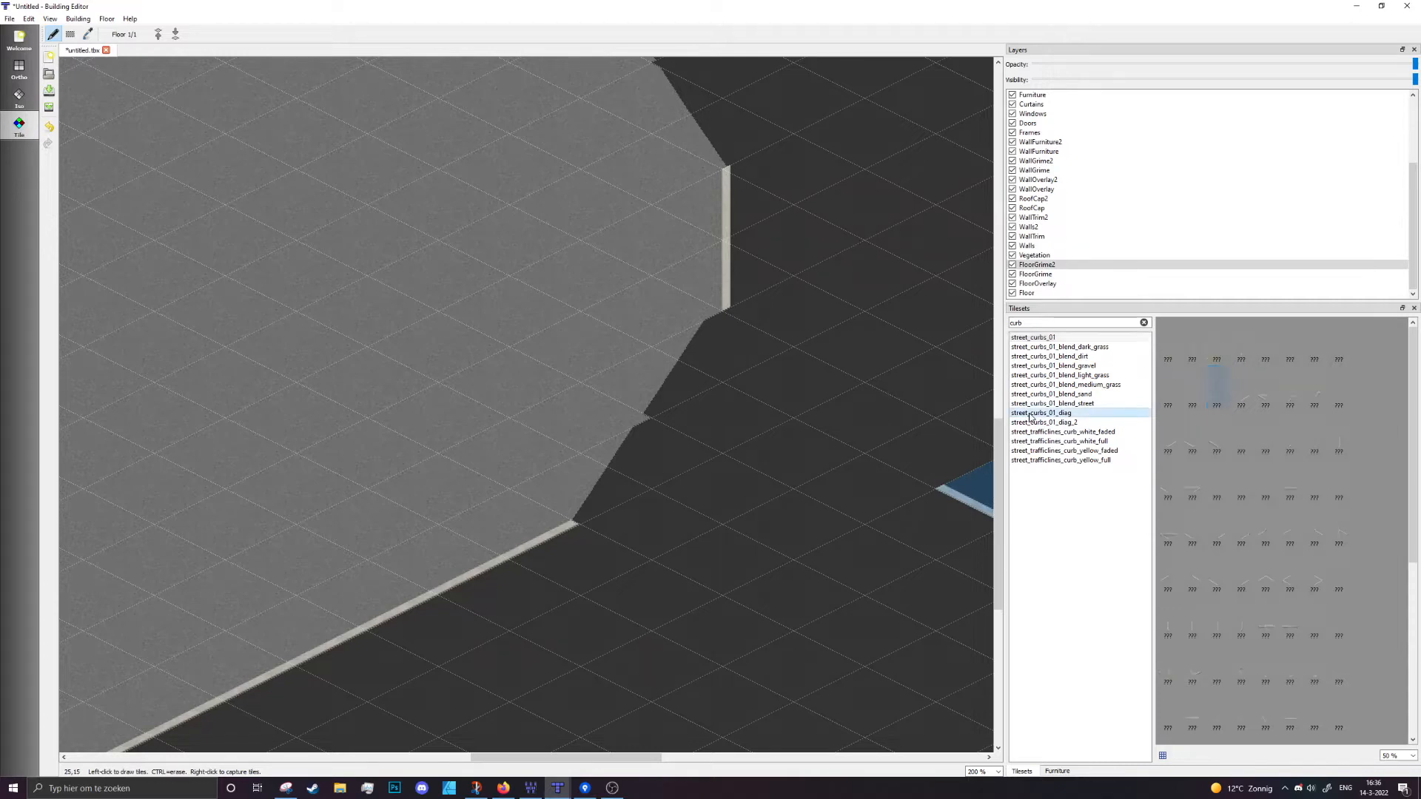
click(1077, 423)
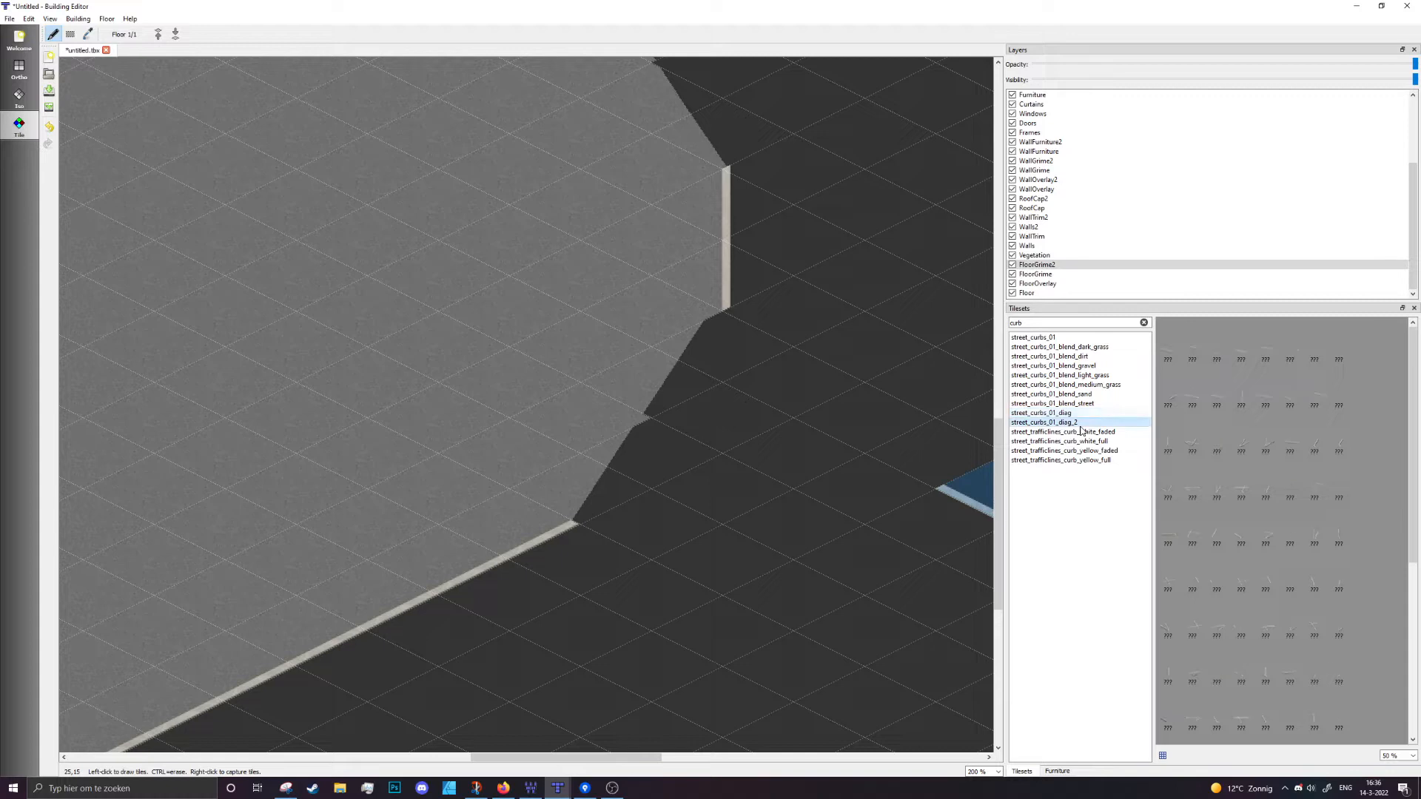
key(Up)
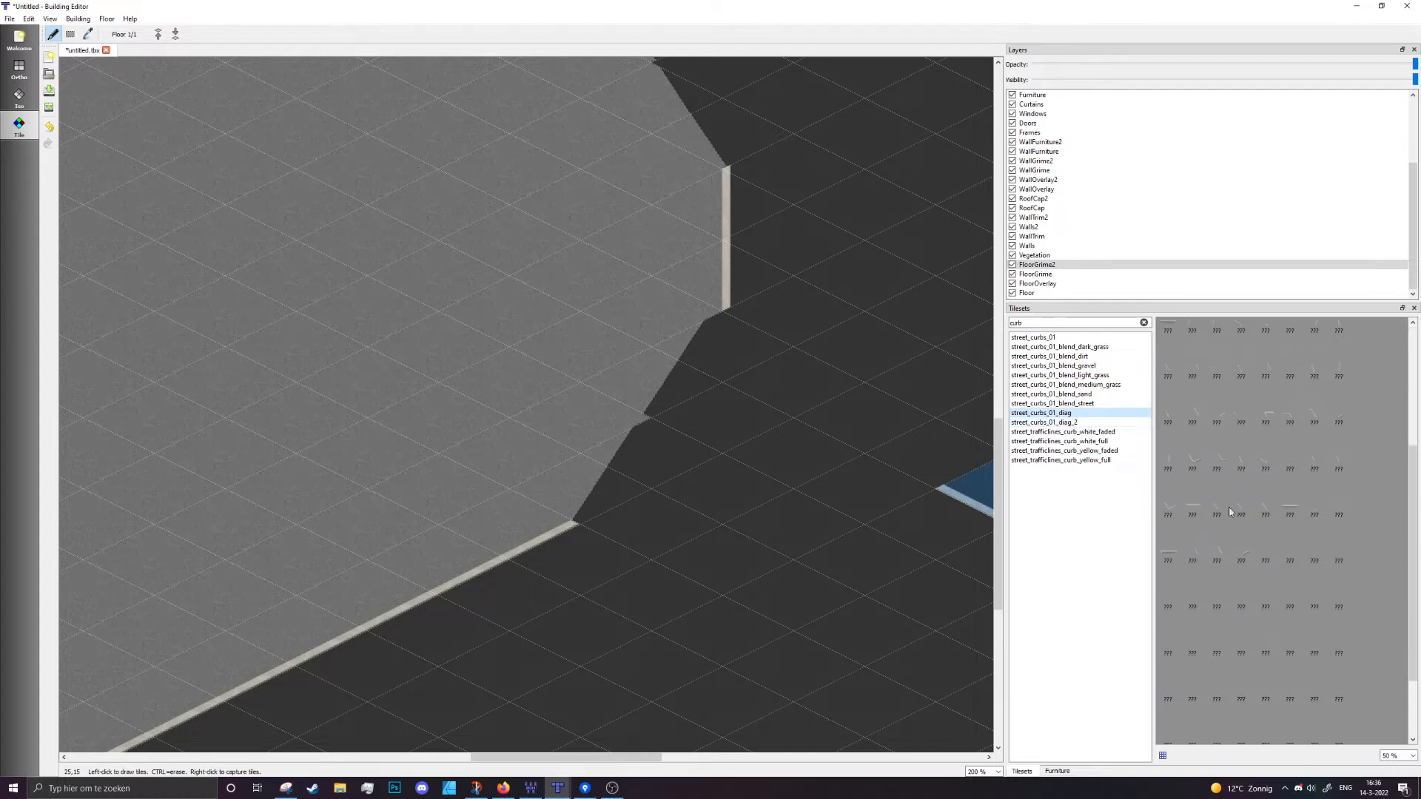
click(1078, 422)
key(Up)
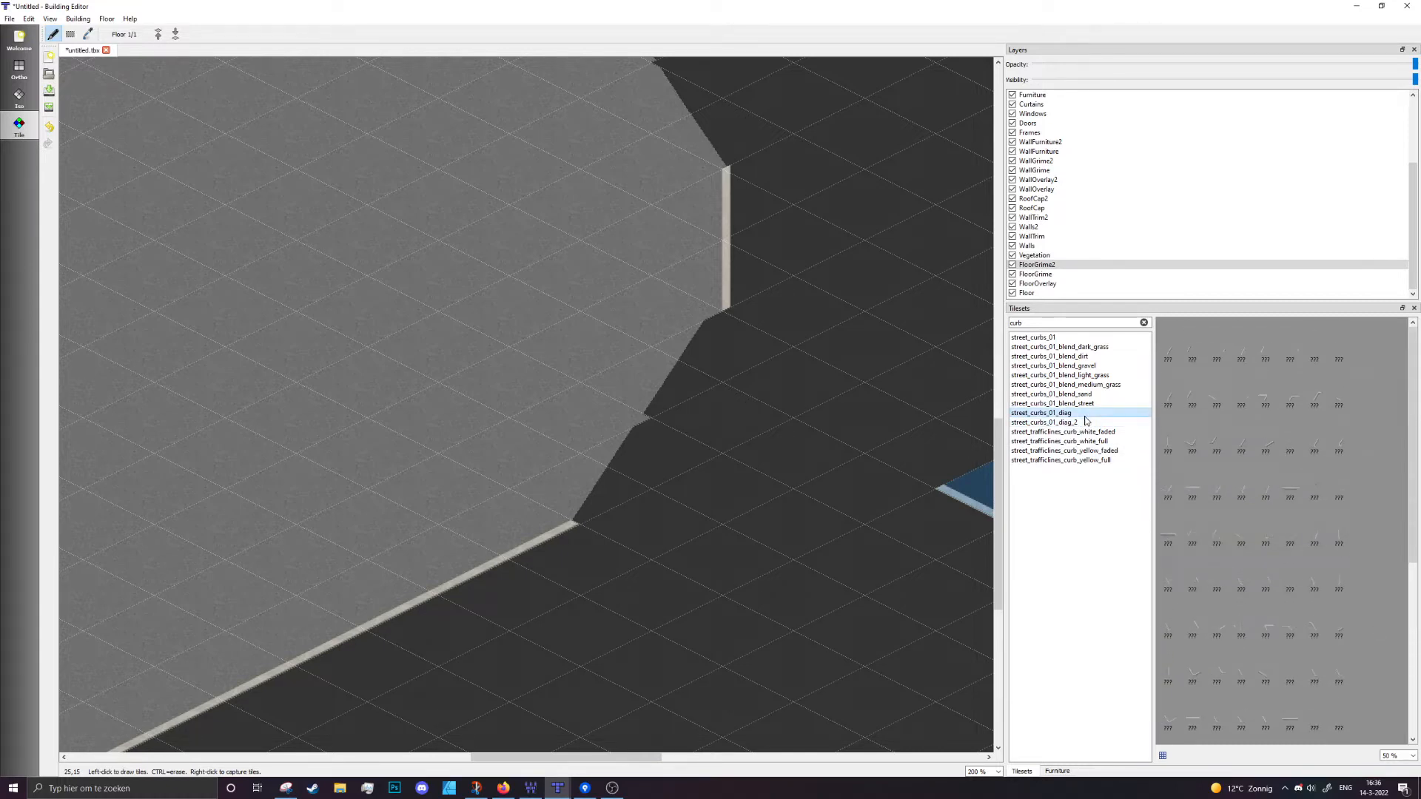
click(1168, 340)
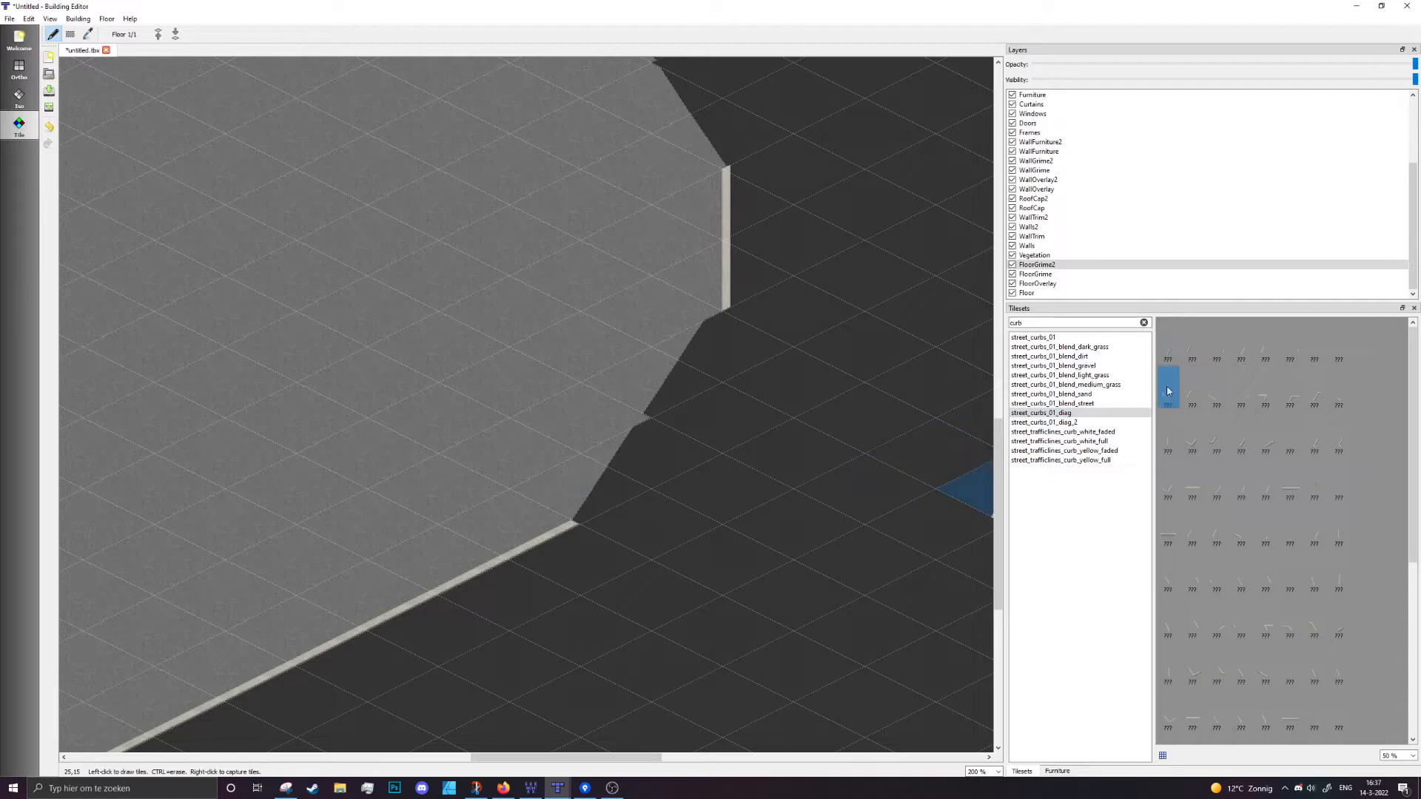
click(1192, 342)
key(Right)
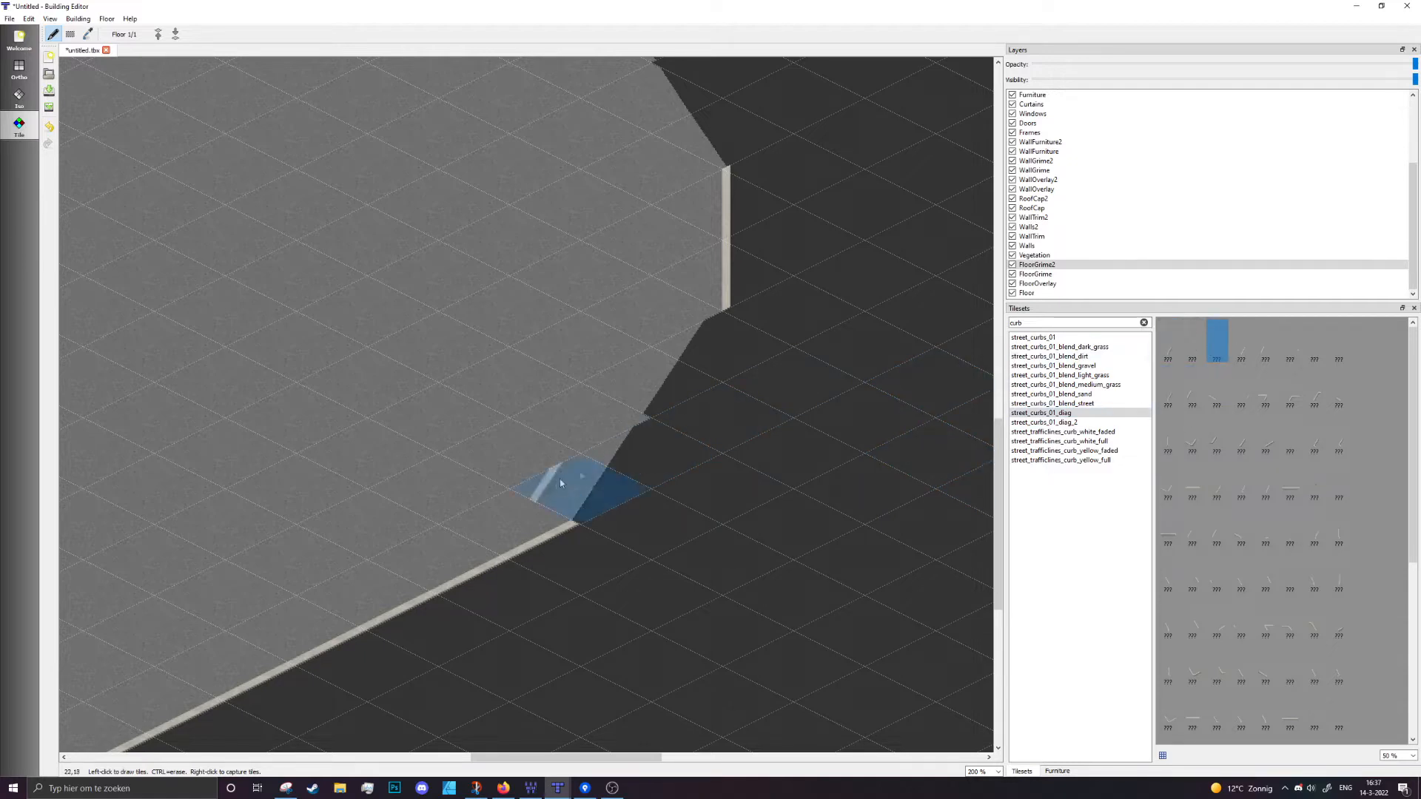
key(Right)
click(598, 483)
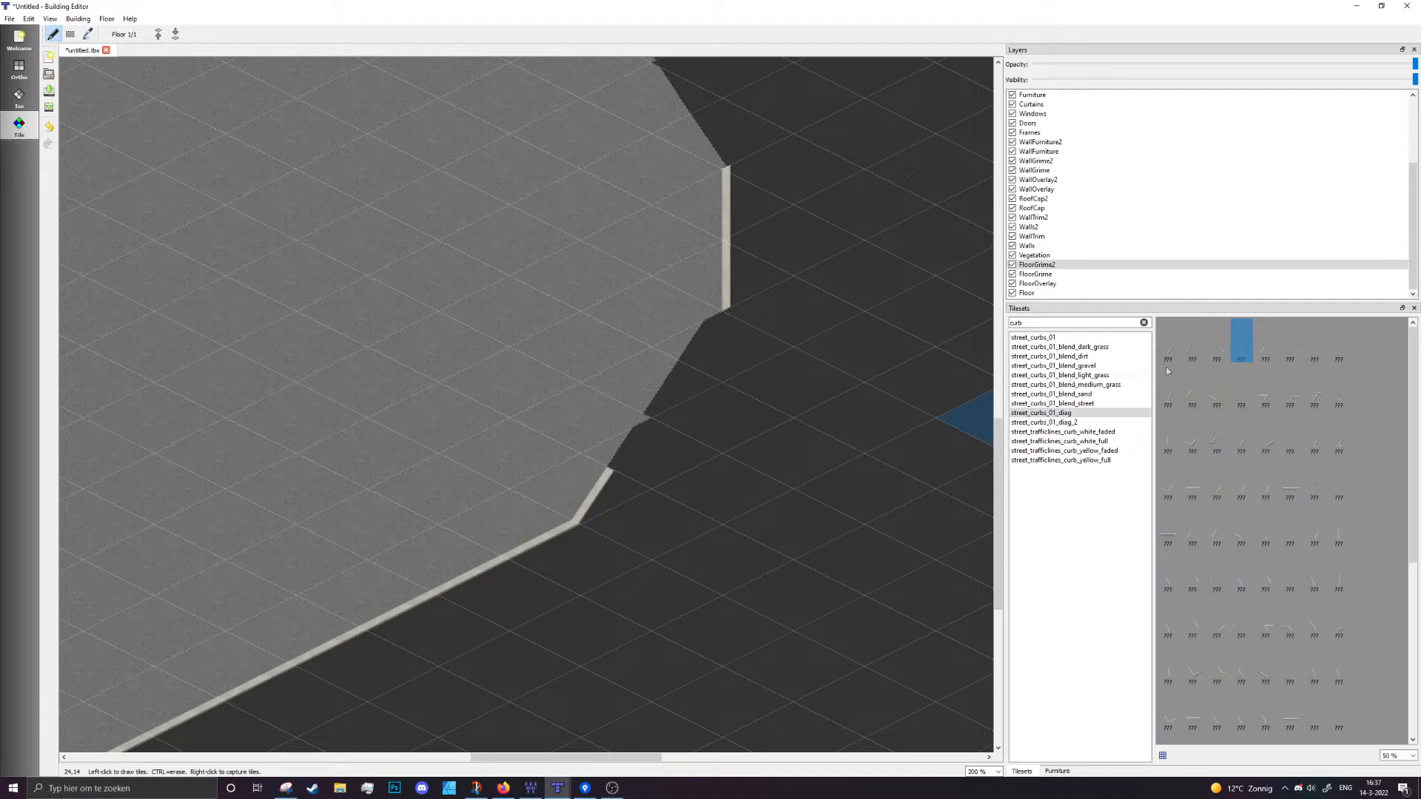
click(664, 388)
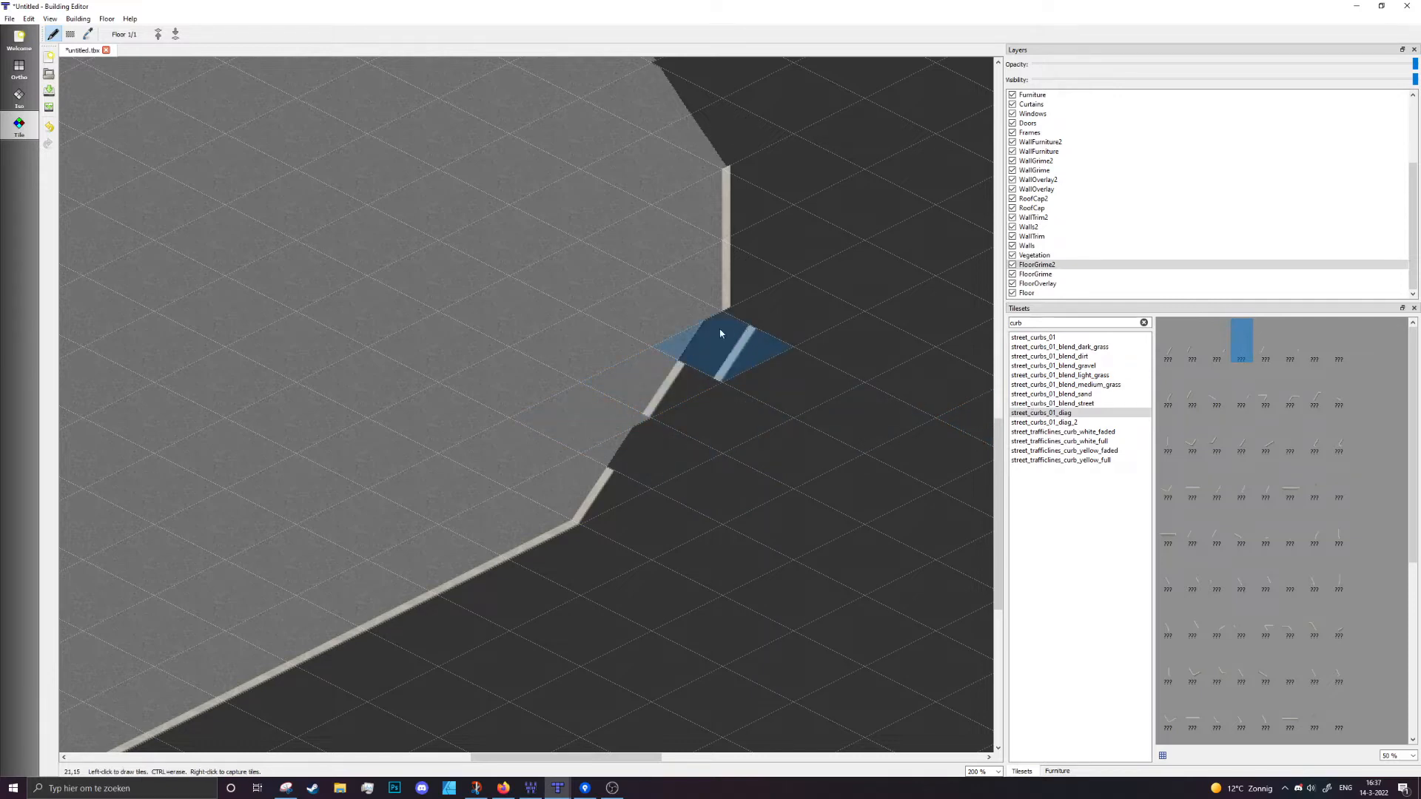
Fill the gaps in the lower diagonal curb with the connecting tiles from street_curbs_01_diag, up to the vertical section
click(1266, 341)
click(711, 368)
click(1290, 341)
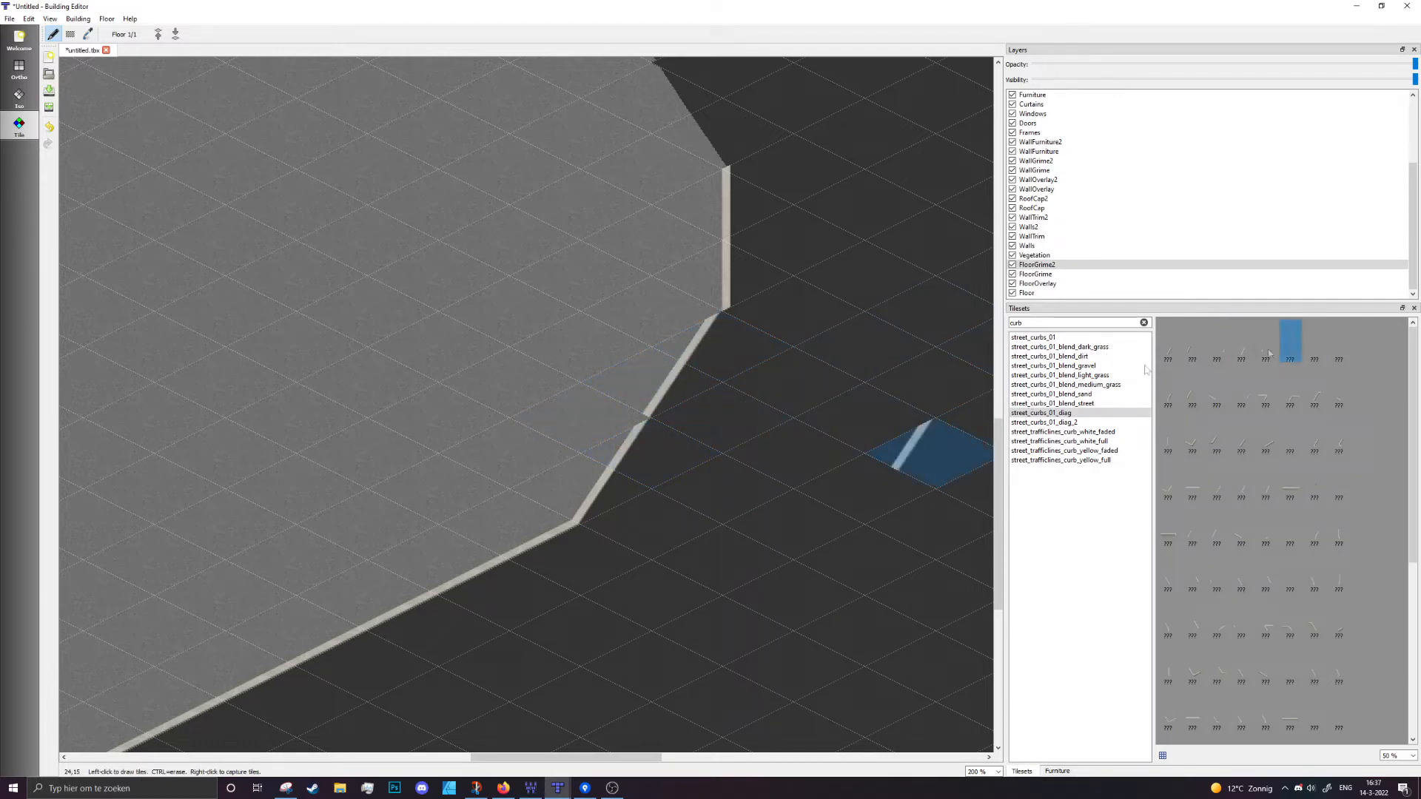
click(690, 315)
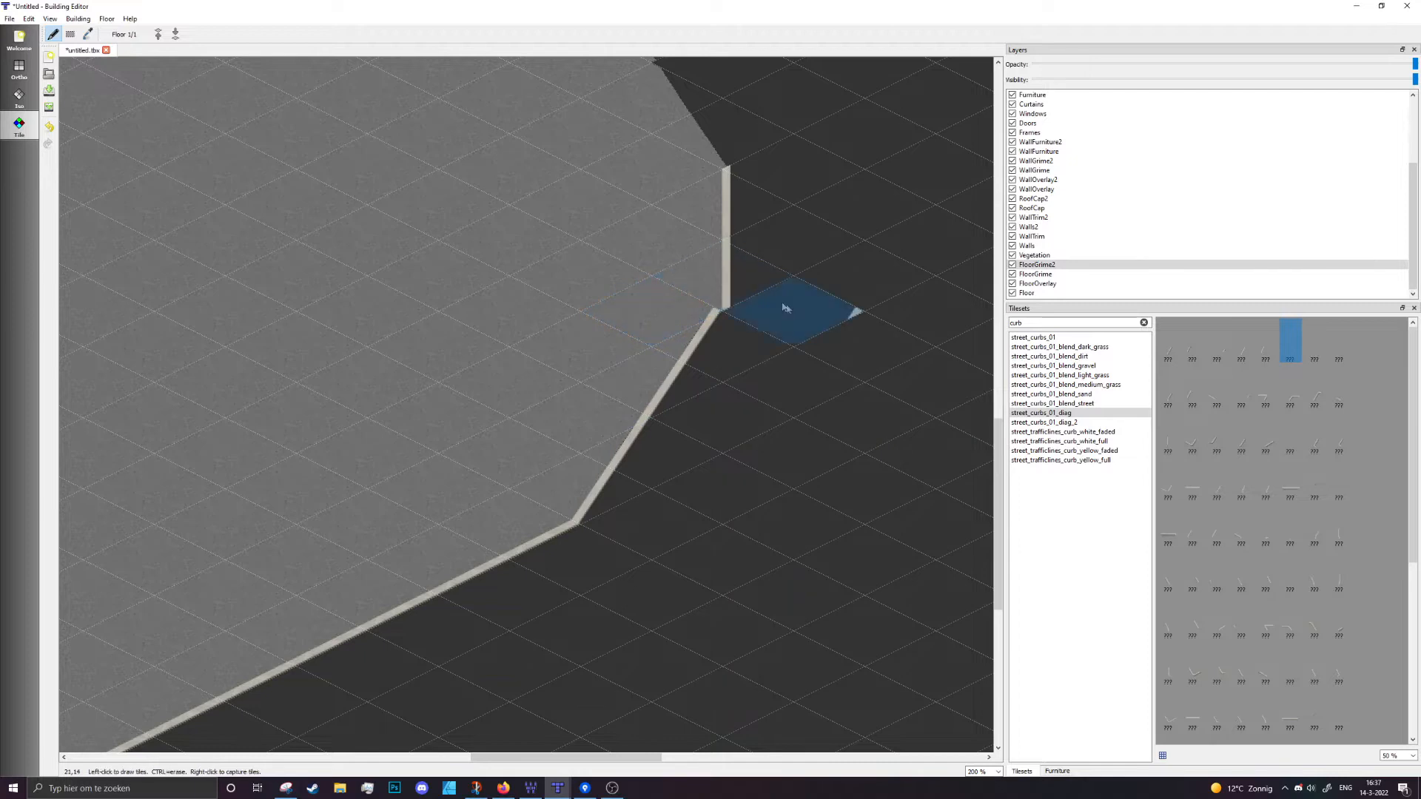
Replace the two vertical curb tiles of the outer curve with the inward-offset vertical curb tile from street_curbs_01
middle_drag(753, 302, 783, 462)
scroll(865, 435, up, 2)
middle_drag(866, 438, 891, 382)
click(1068, 338)
scroll(1241, 538, down, 3)
click(1193, 469)
key(Right)
key(Left)
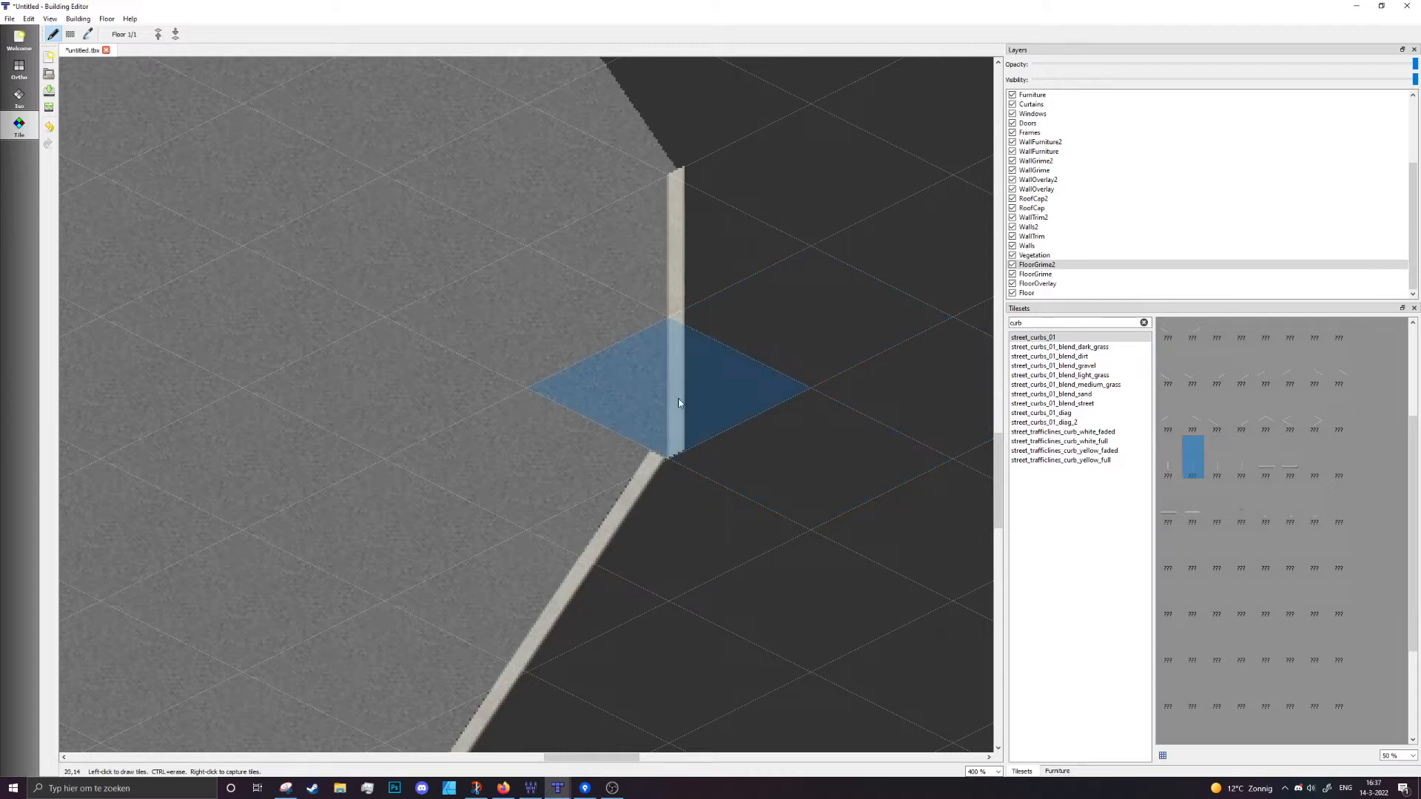
click(664, 383)
click(673, 283)
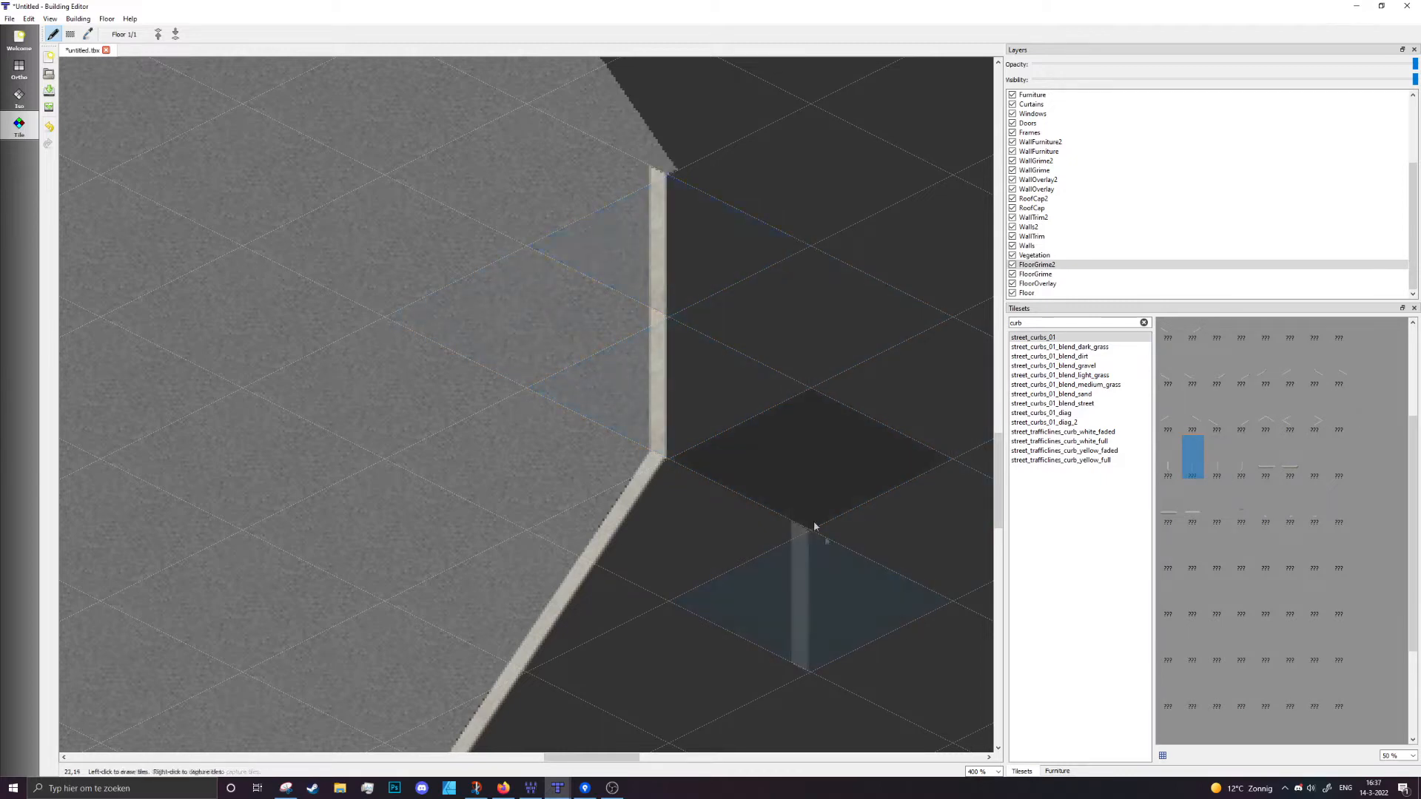
Place two diagonal curb tiles from street_curbs_01_diag along the upper diagonal edge of the outer curve
scroll(819, 444, down, 2)
scroll(898, 498, up, 1)
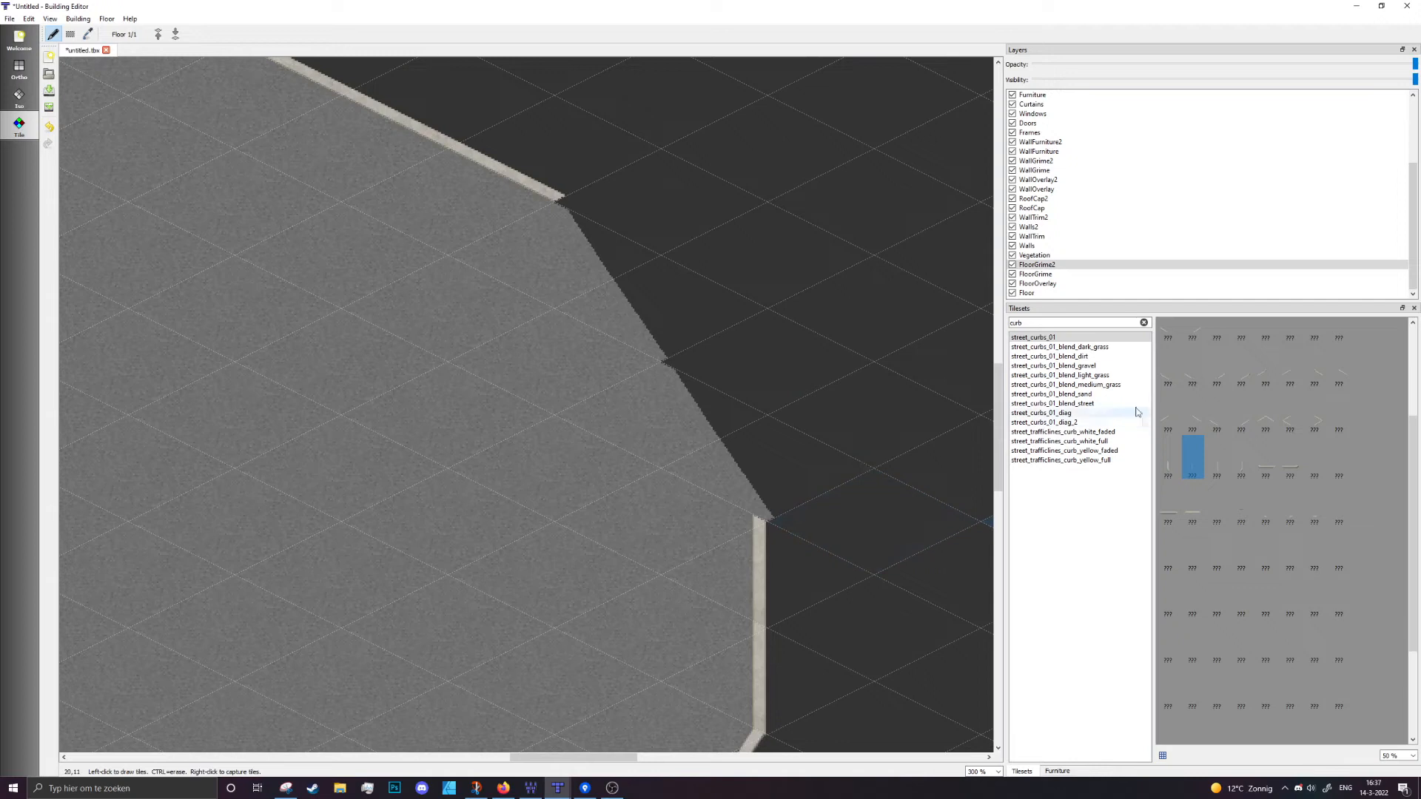
click(1051, 413)
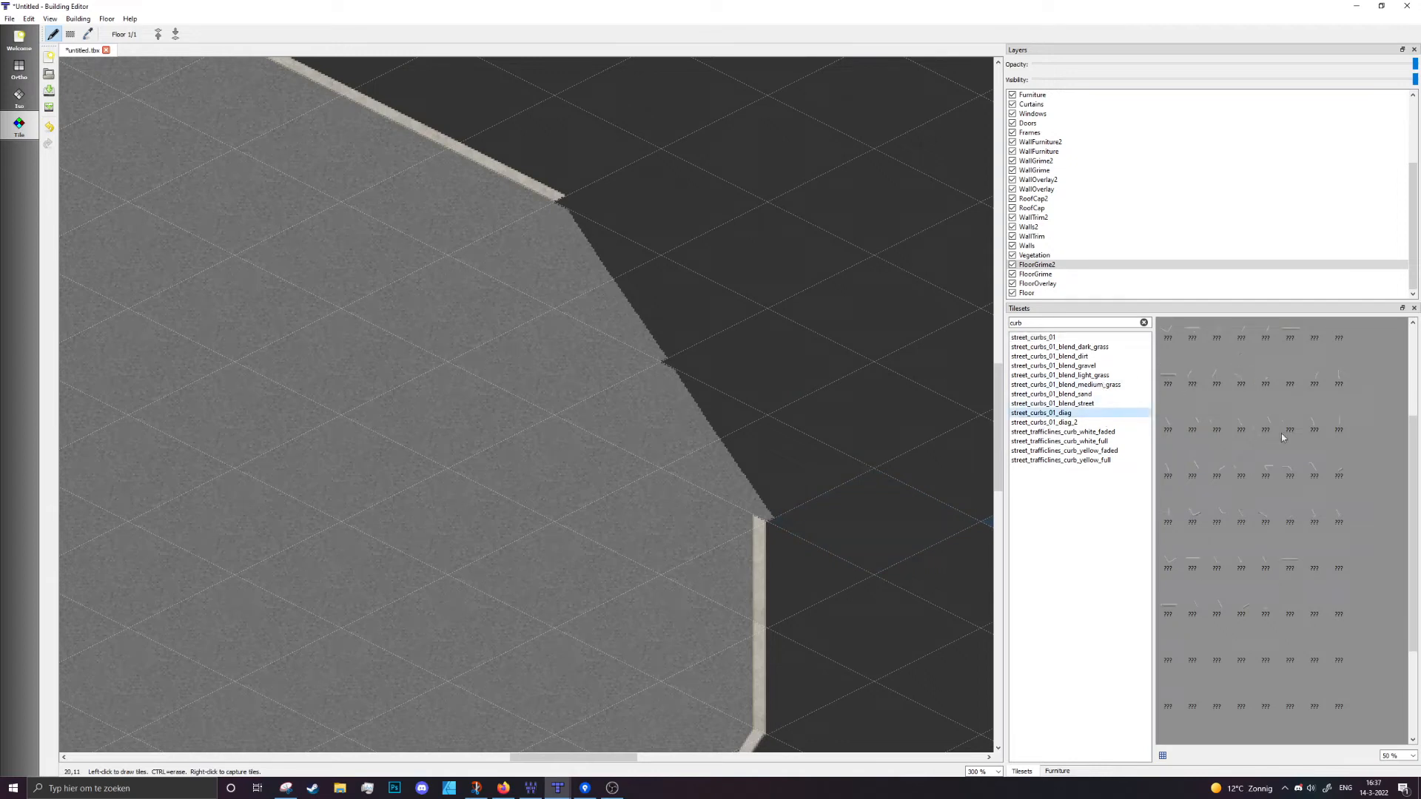
drag(1268, 422, 1242, 419)
click(1242, 411)
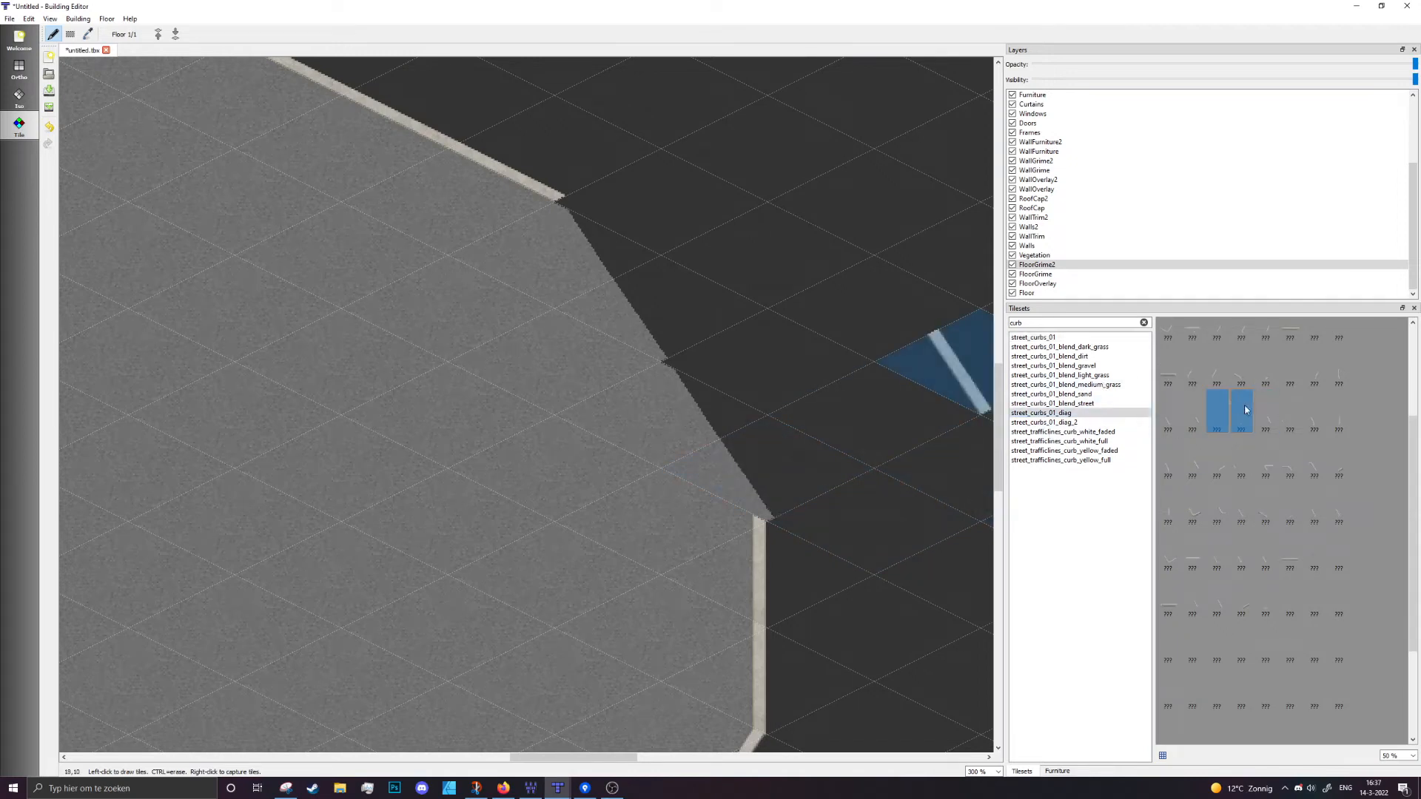
click(688, 465)
click(646, 343)
Fill the gaps in the upper diagonal curb with the connecting tiles from street_curbs_01_diag, up to the straight edge
click(1267, 411)
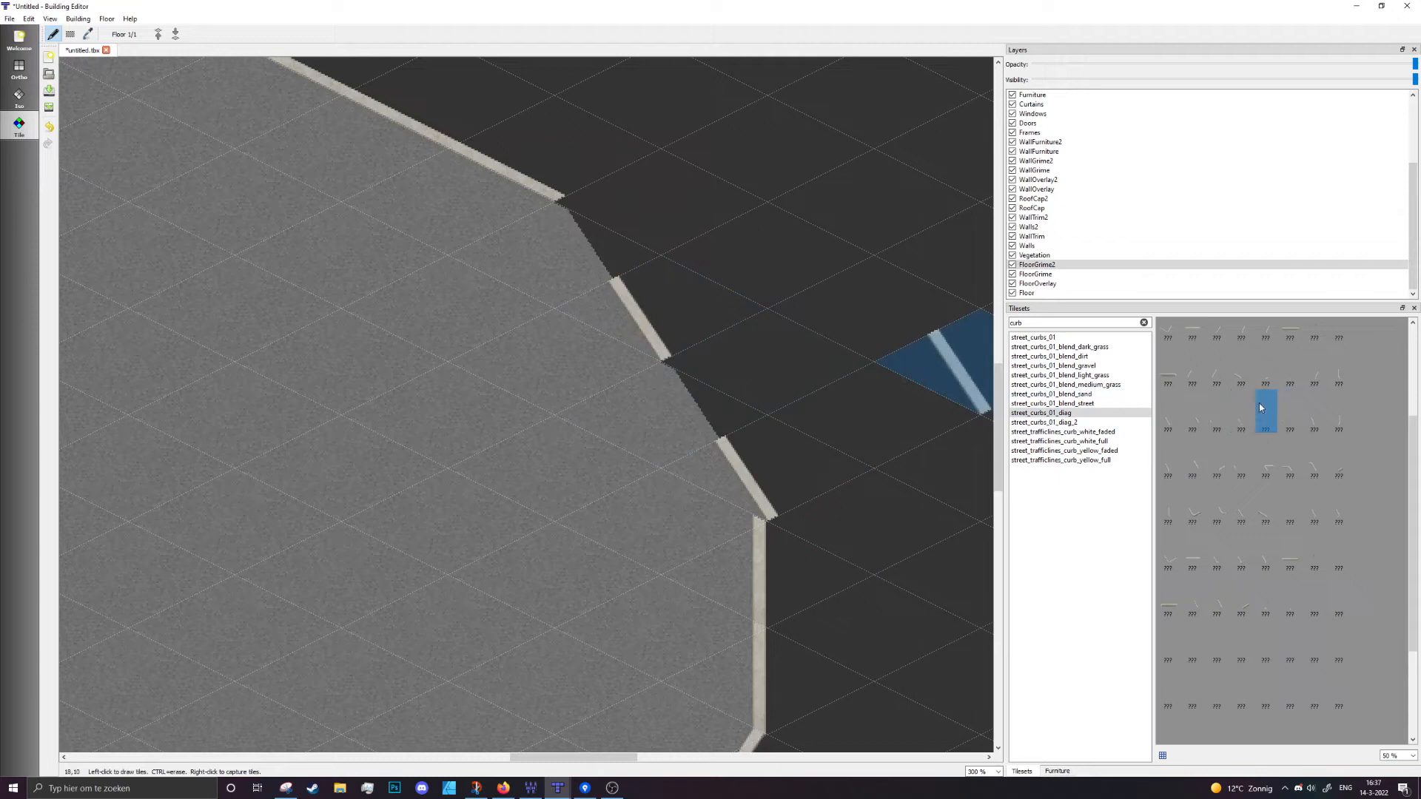
click(749, 412)
click(602, 269)
click(1287, 411)
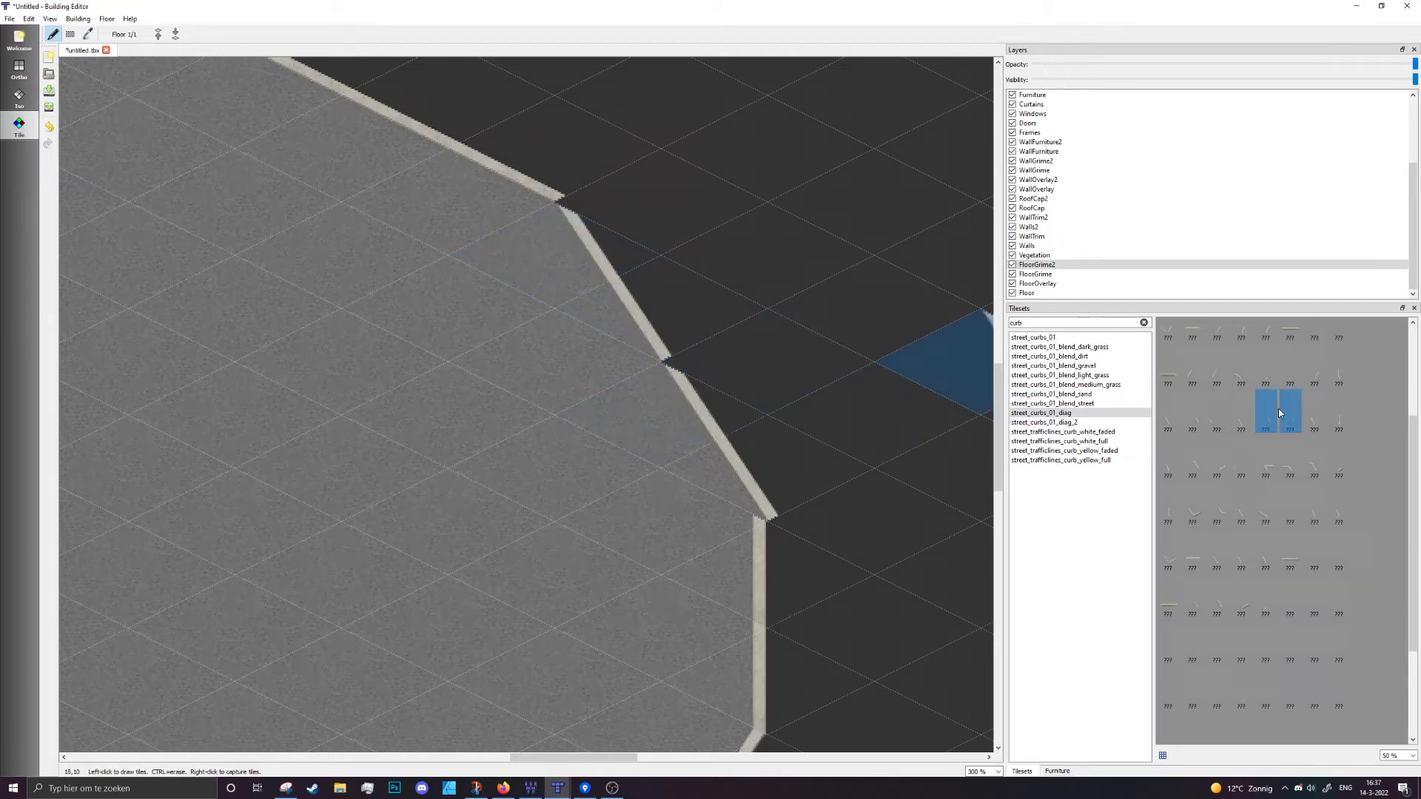
click(717, 364)
click(615, 228)
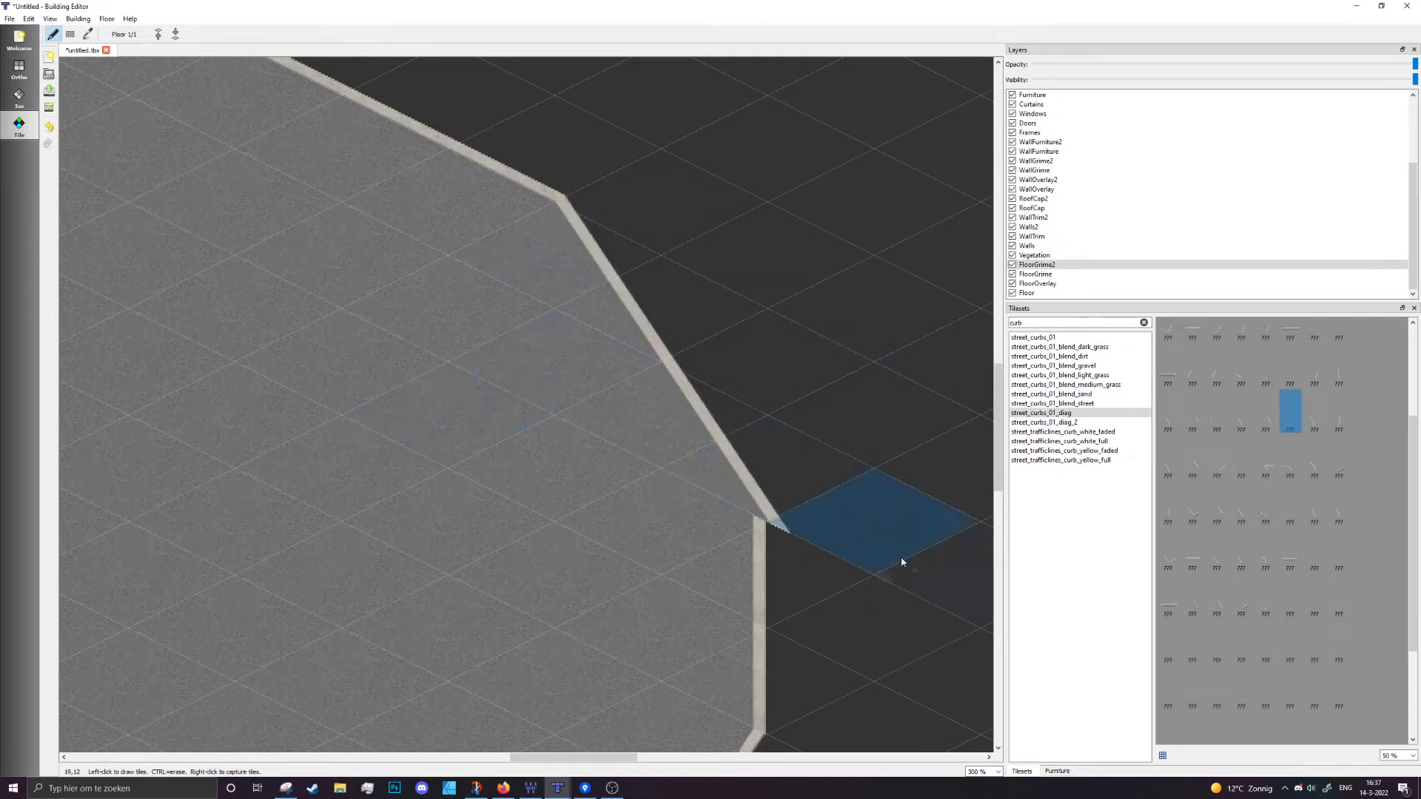
Place a curved curb tile from street_curbs_01_diag where the upper diagonal edge meets the vertical section
middle_drag(904, 564, 788, 468)
click(1220, 413)
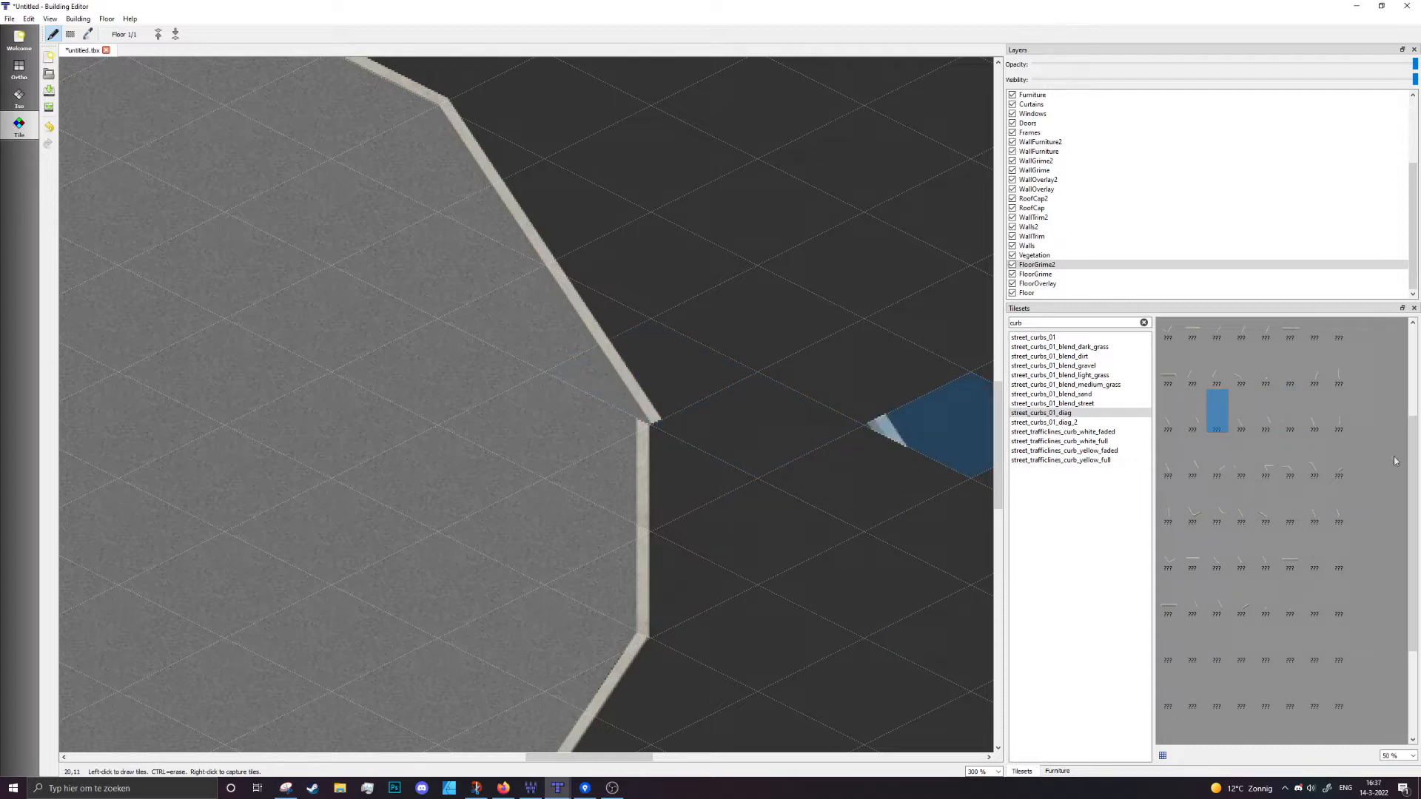
click(1315, 411)
ctrl+scroll(869, 439, down, 2)
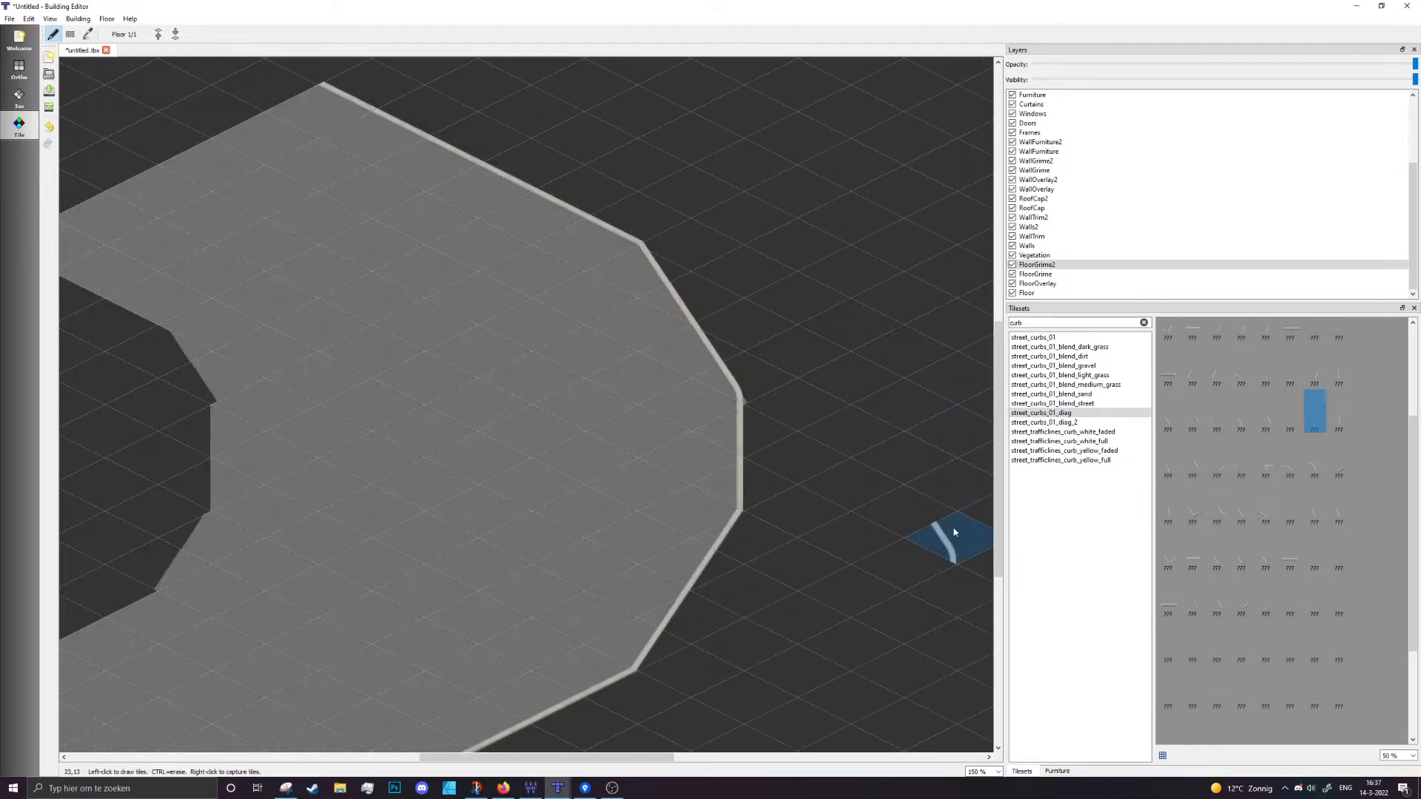
ctrl+scroll(954, 532, down, 2)
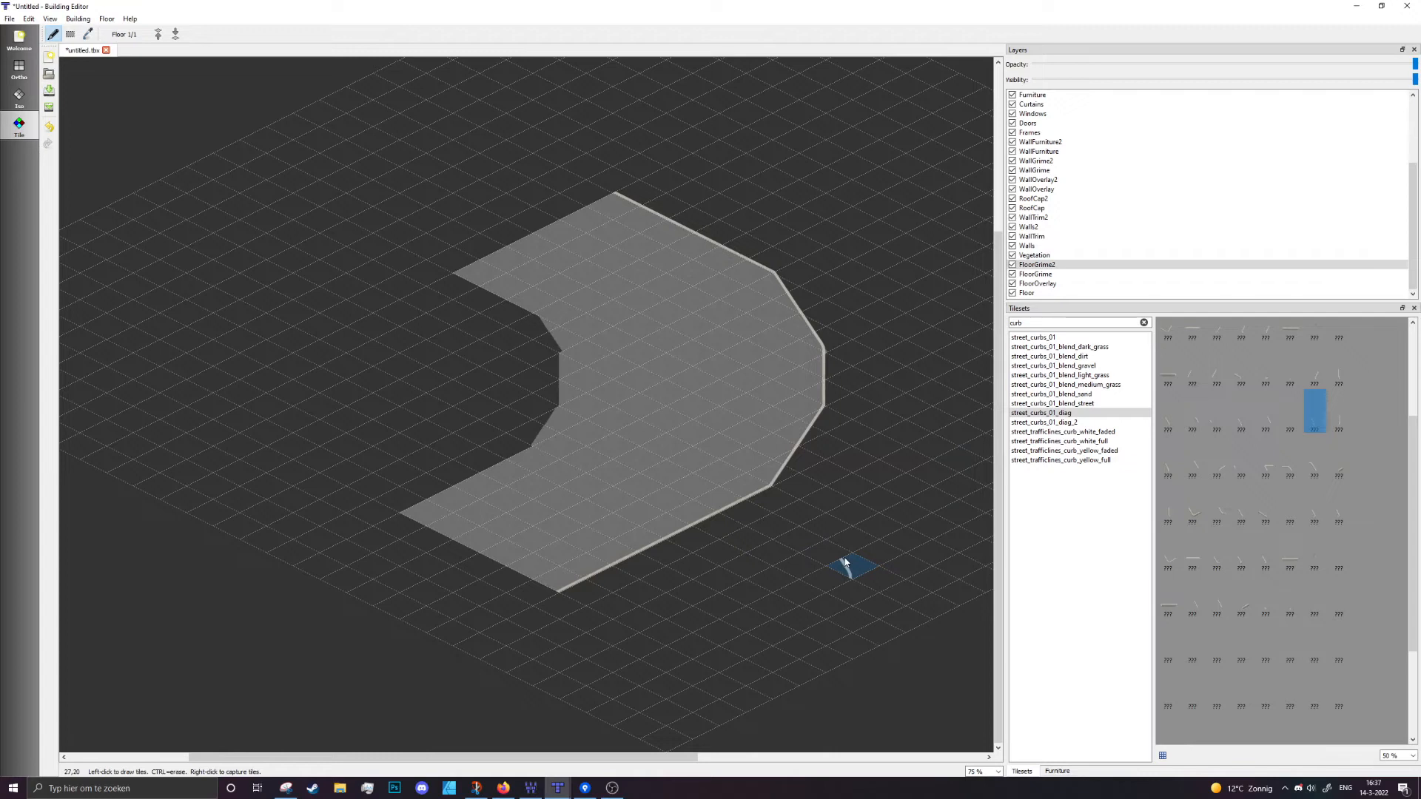
Lay straight curb tiles from street_curbs_01 along the lower inner edge of the street
scroll(1216, 442, up, 3)
click(1064, 338)
click(1193, 385)
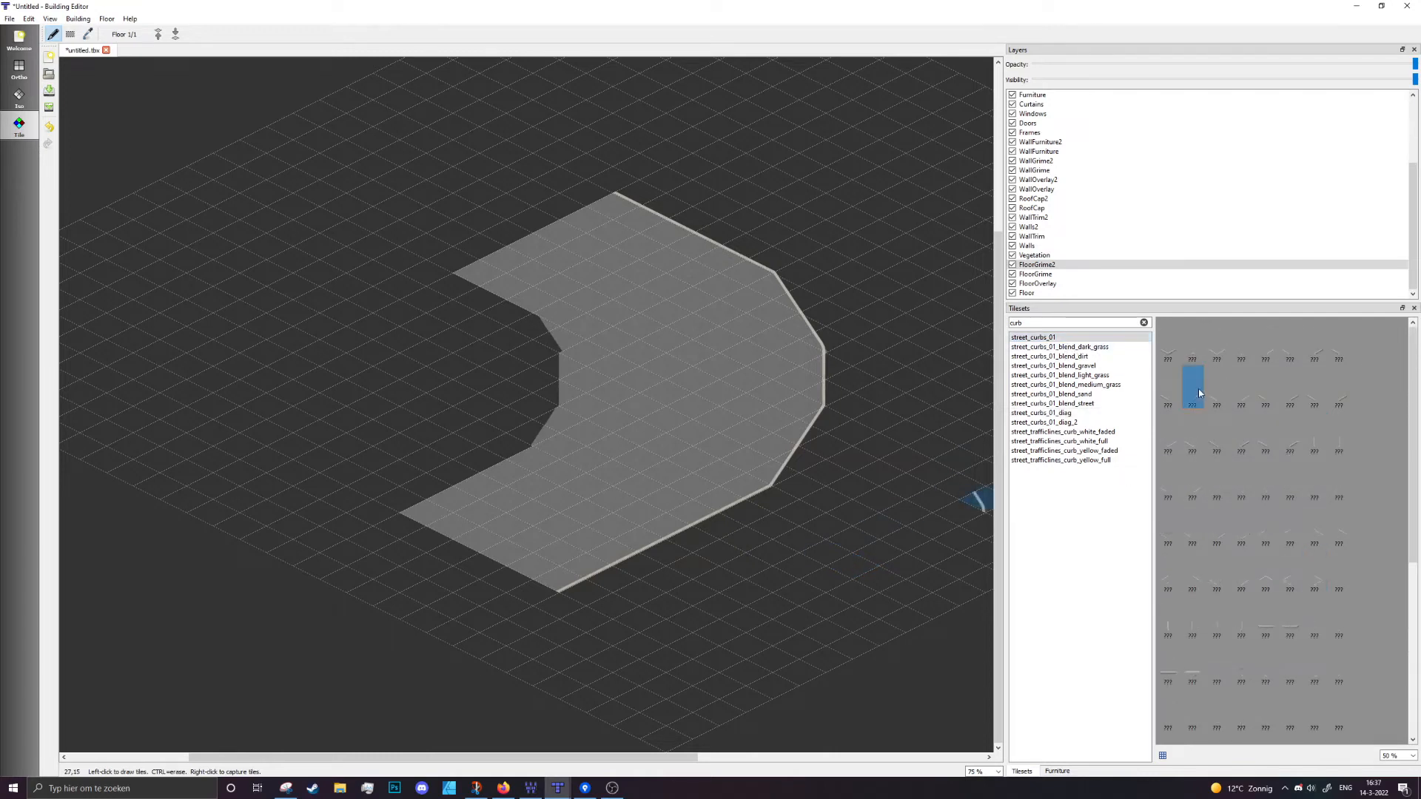
ctrl+scroll(451, 498, up, 2)
drag(363, 515, 628, 400)
scroll(740, 481, up, 3)
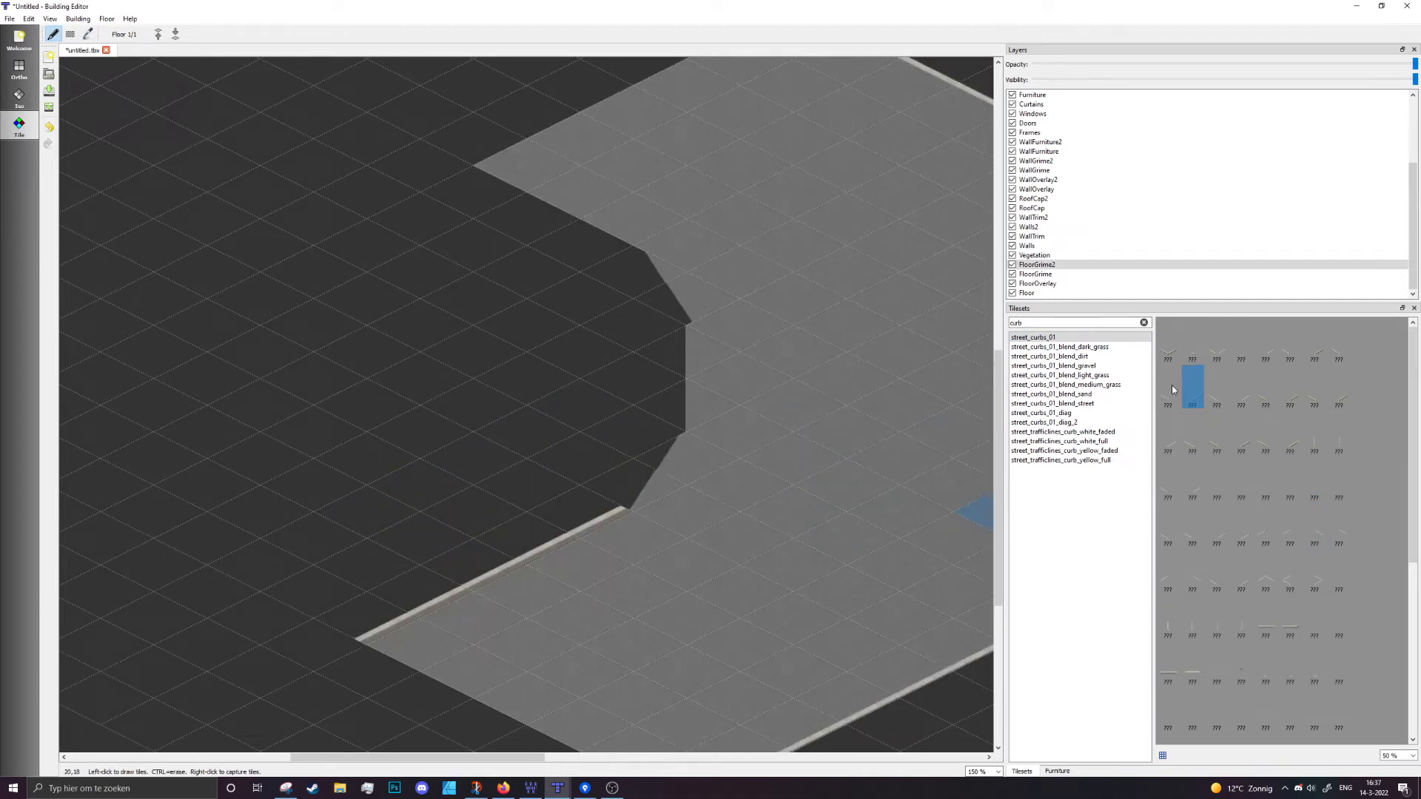
Lay a second row of straight curb tiles from street_curbs_01 just outside the street's upper outer edge
middle_drag(761, 513, 336, 606)
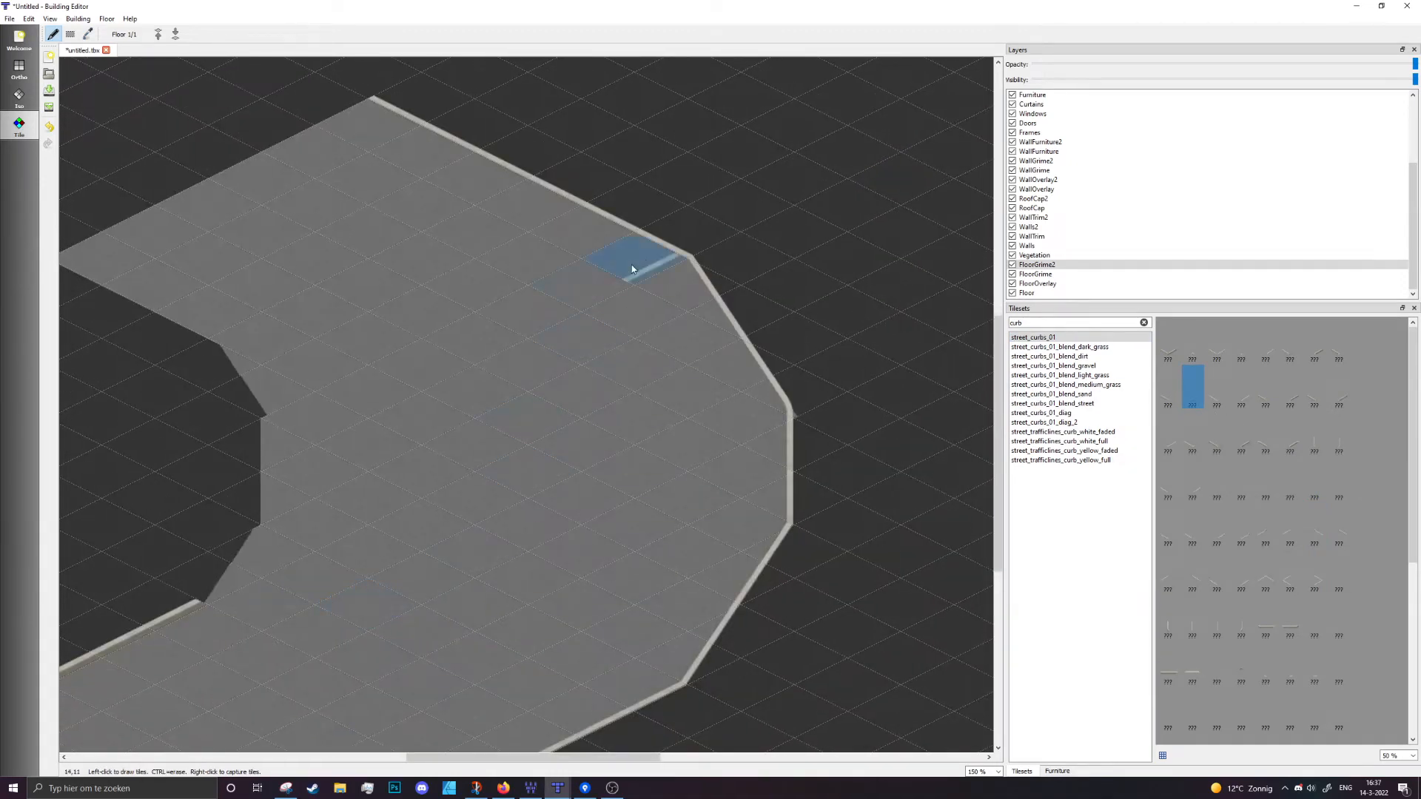
middle_drag(588, 574, 627, 582)
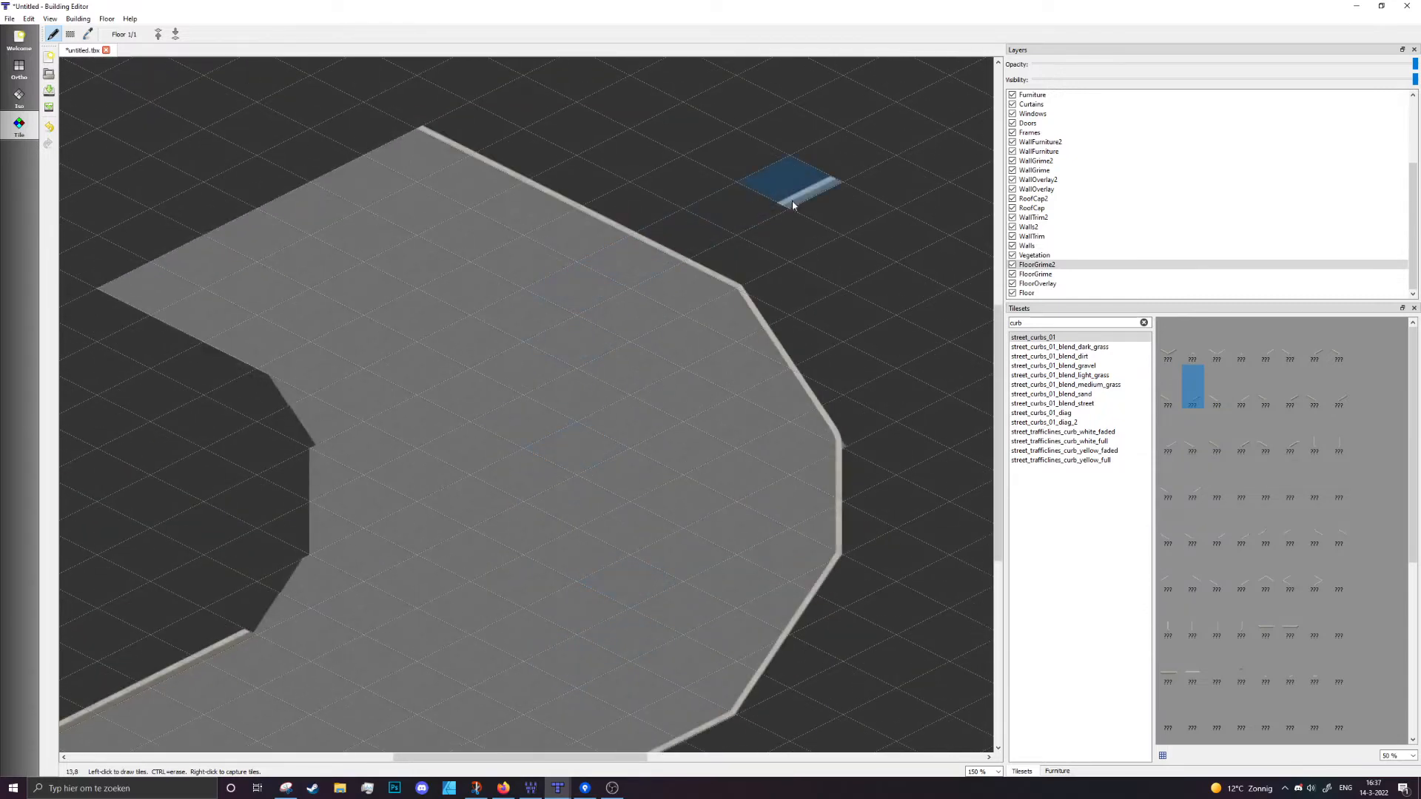
click(1168, 387)
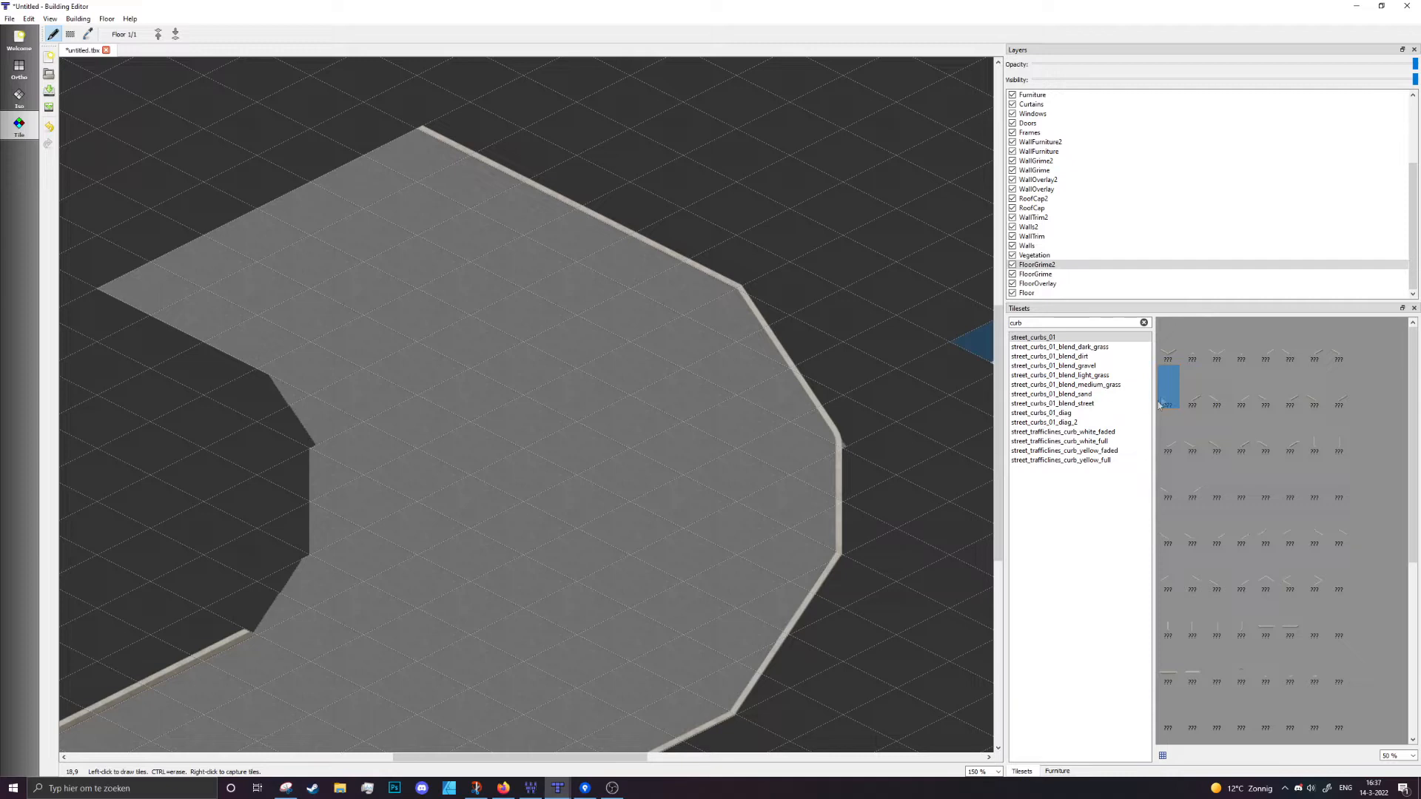
drag(450, 127, 741, 268)
scroll(831, 444, up, 3)
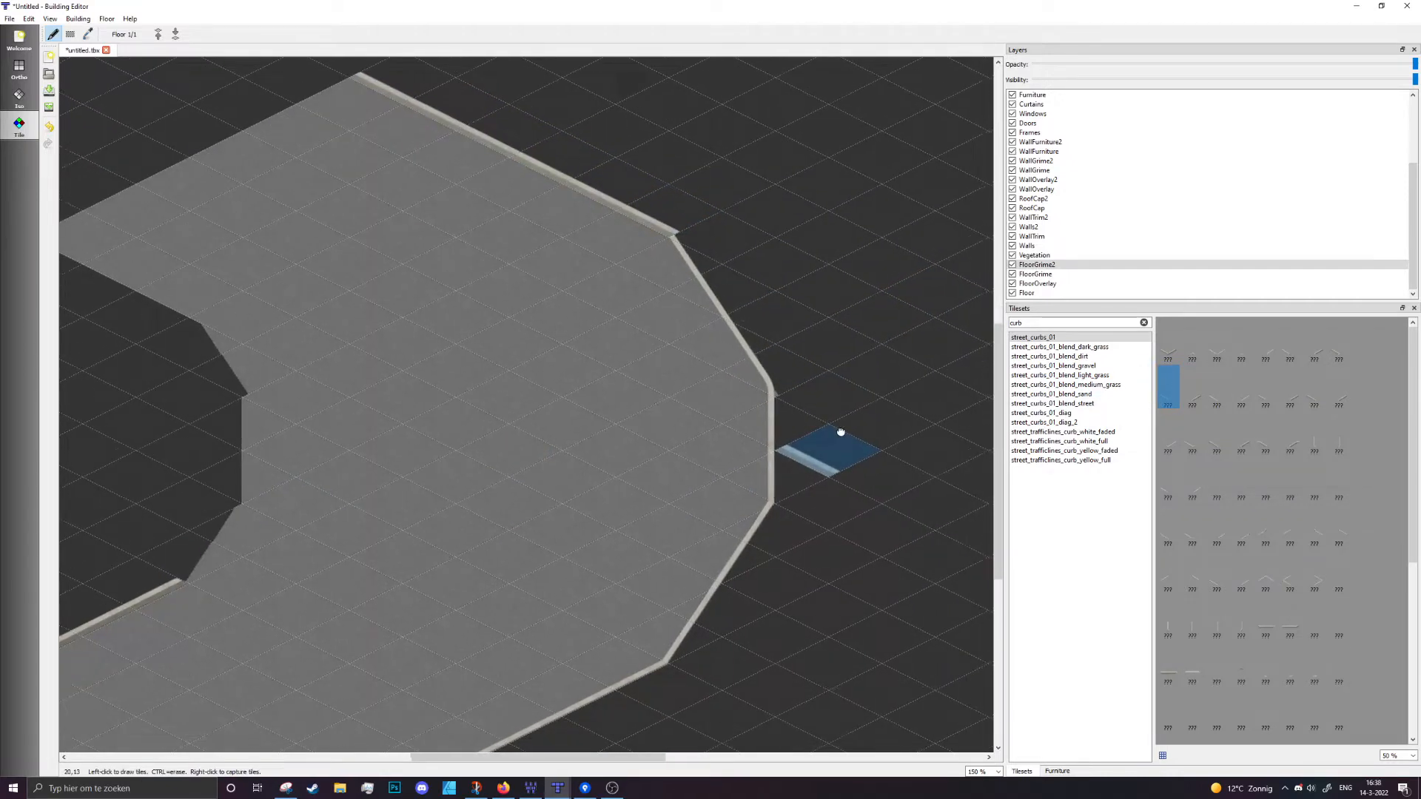
middle_drag(780, 454, 850, 486)
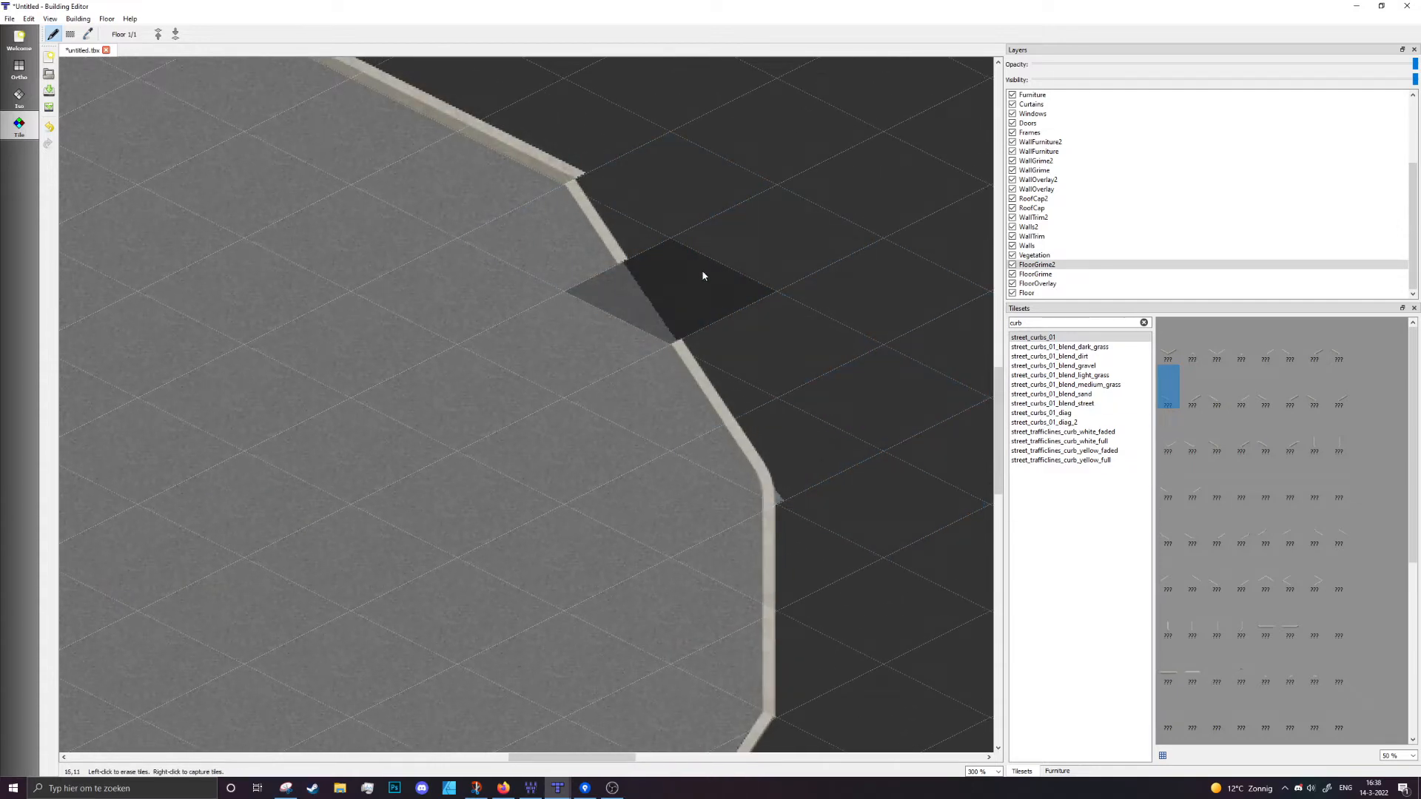
Erase the diagonal curb tiles along the upper diagonal edge, including the curved corner piece
ctrl+click(631, 237)
ctrl+click(726, 308)
ctrl+drag(734, 388, 775, 435)
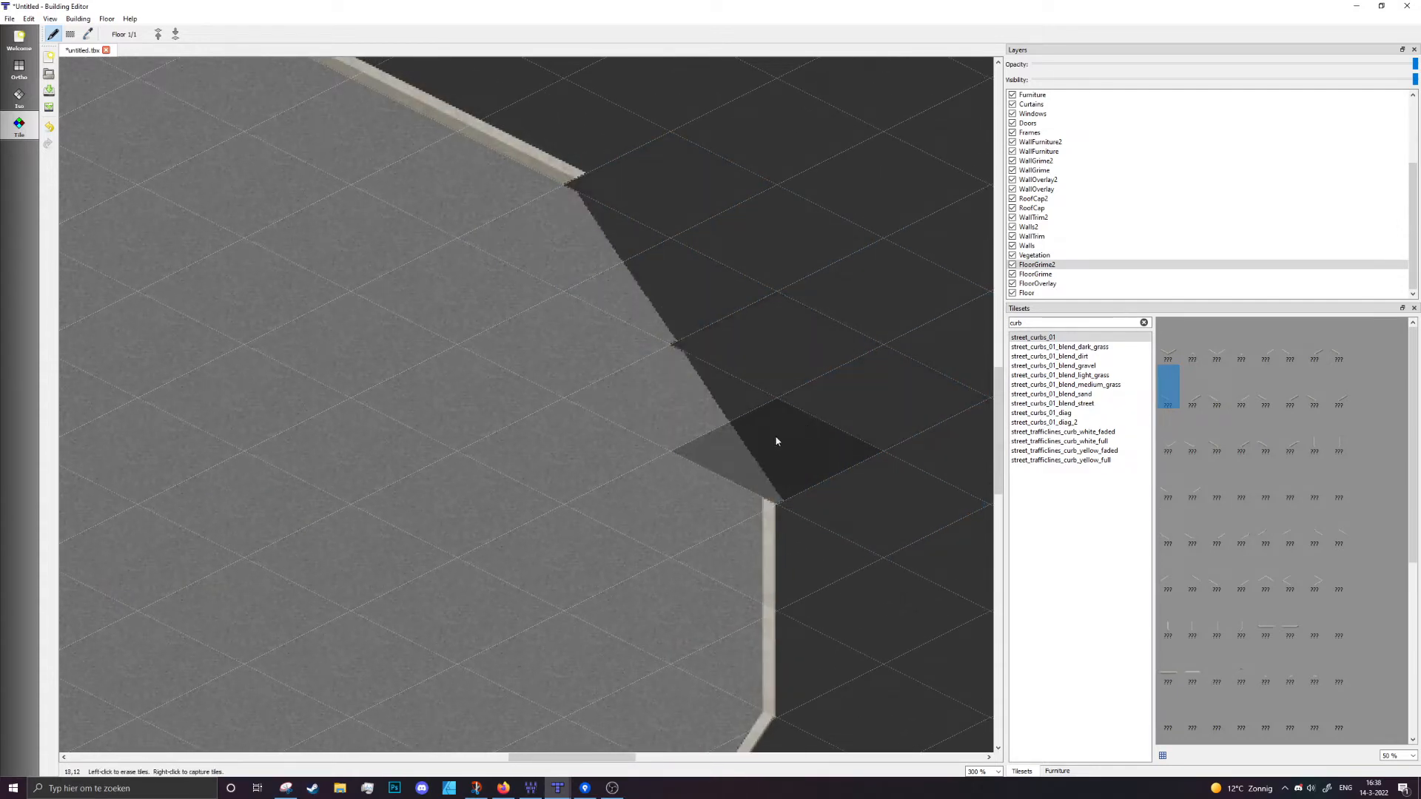
Search the street_curbs_01_diag tileset for matching diagonal curb tiles, sampling a curb piece from the upper diagonal edge to locate them
click(1090, 415)
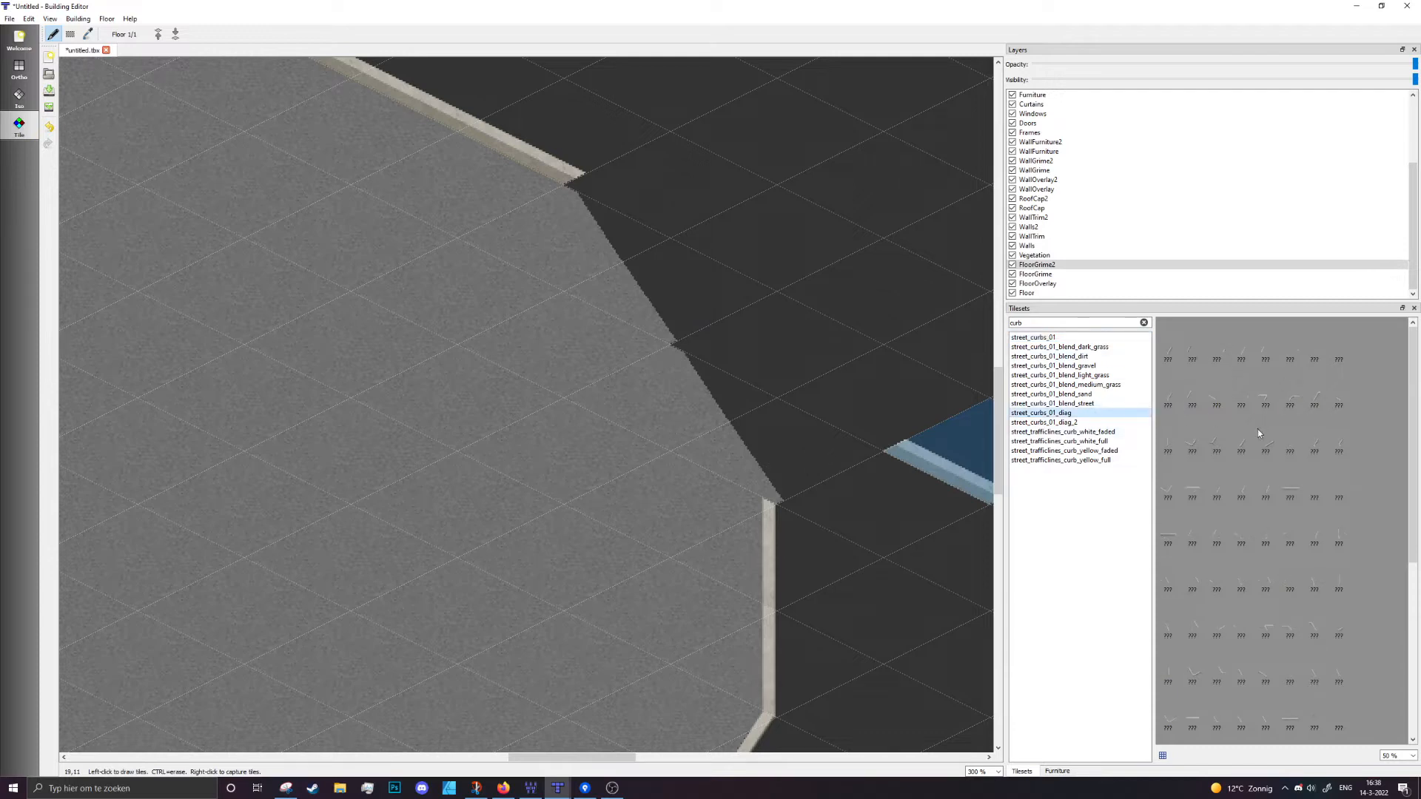
click(1241, 385)
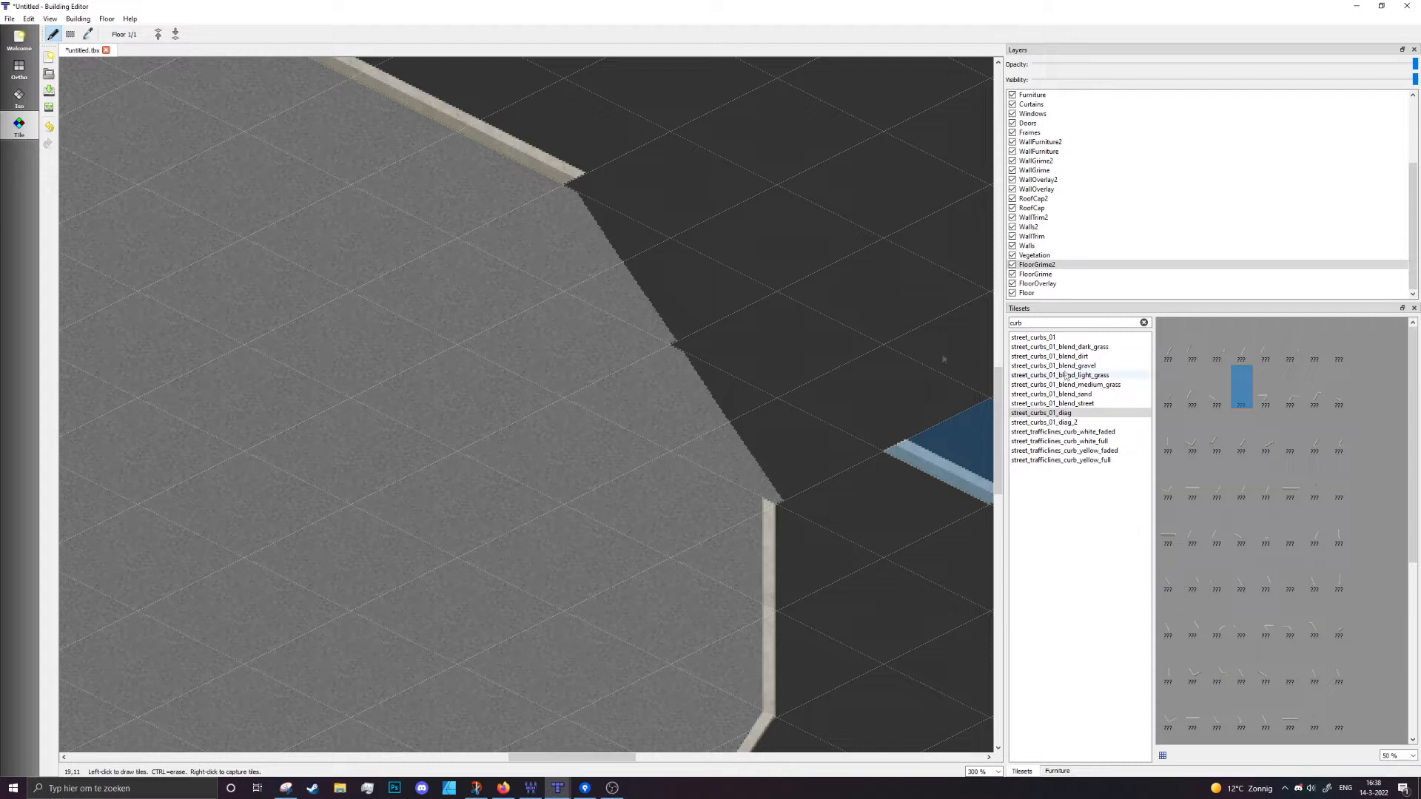
click(1089, 415)
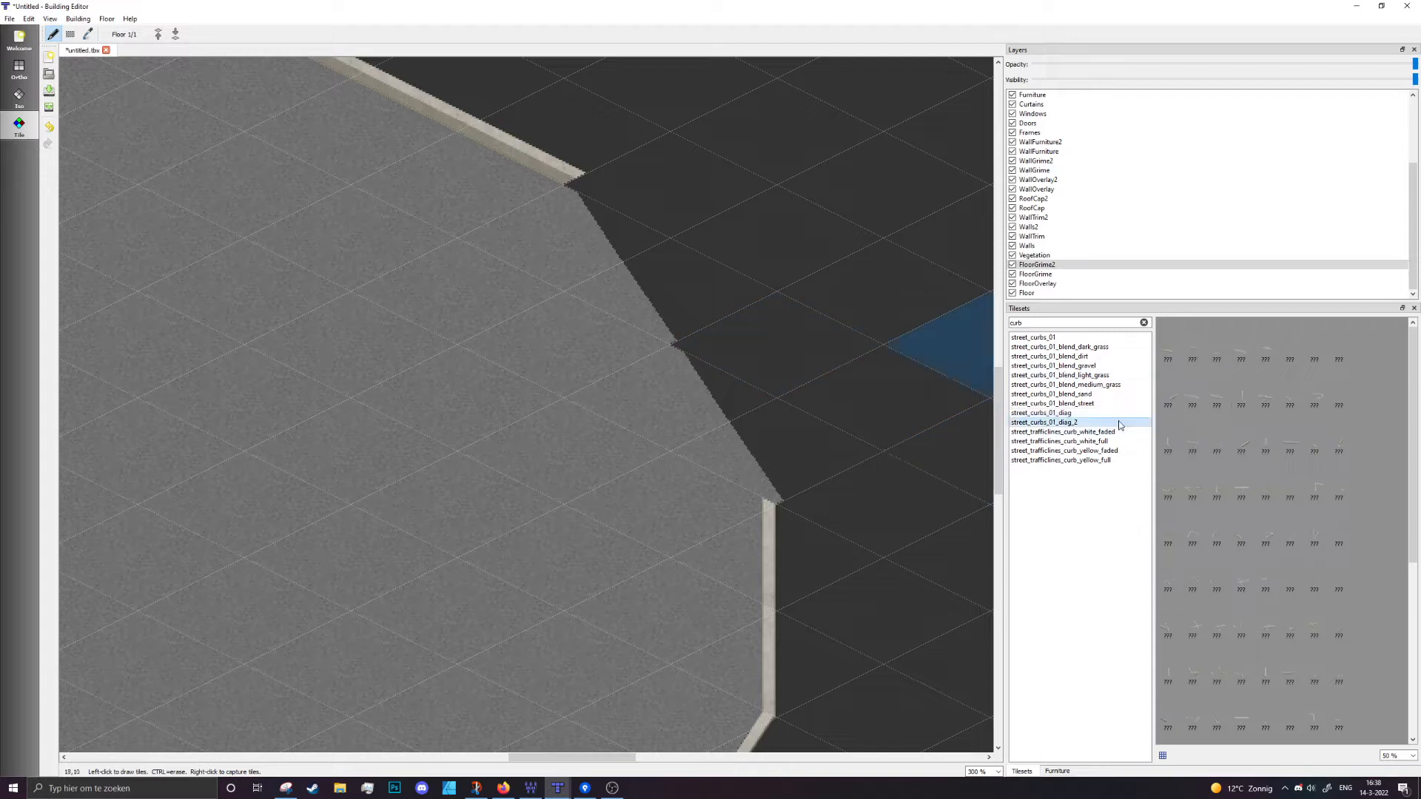
click(1251, 339)
key(Right)
key(Down)
key(Left)
key(Down)
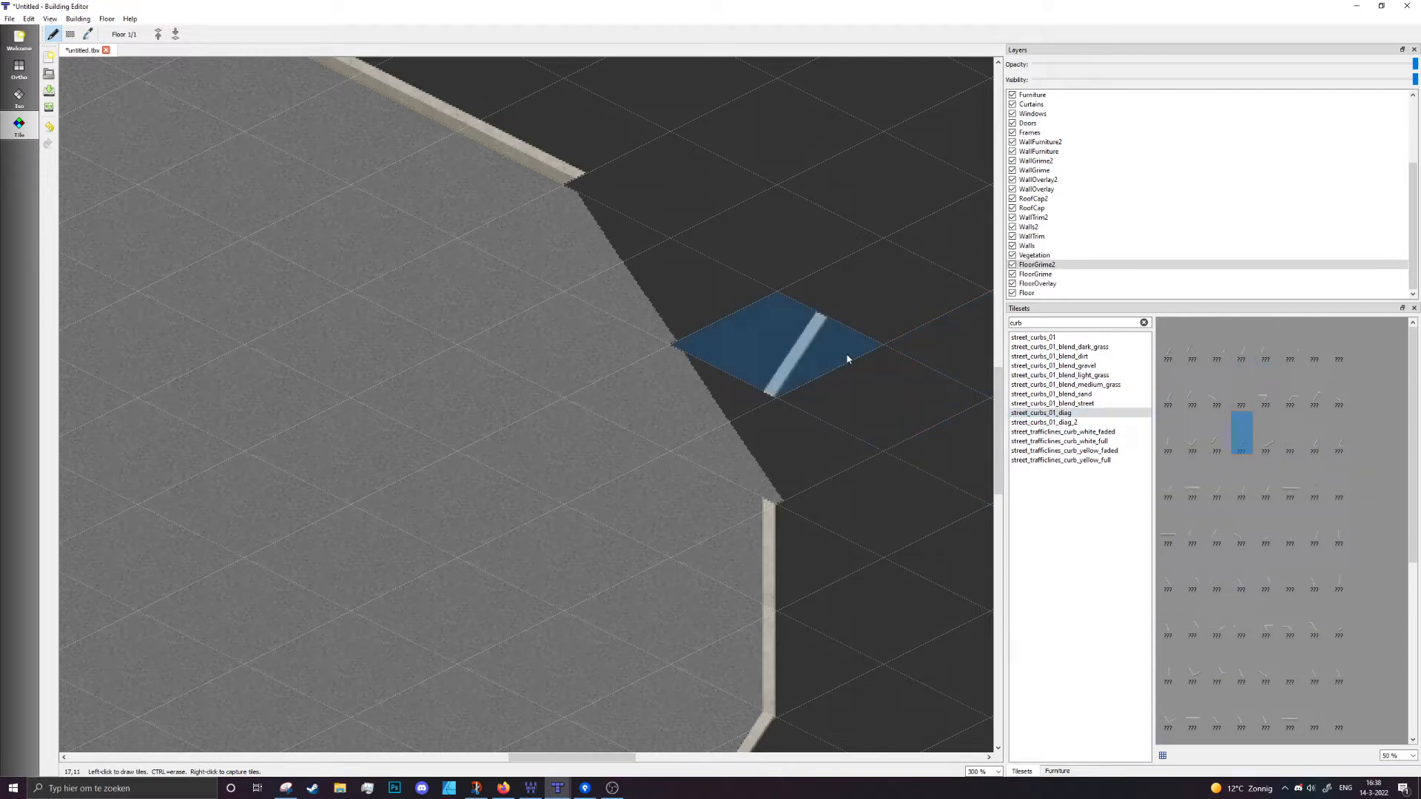
key(Down)
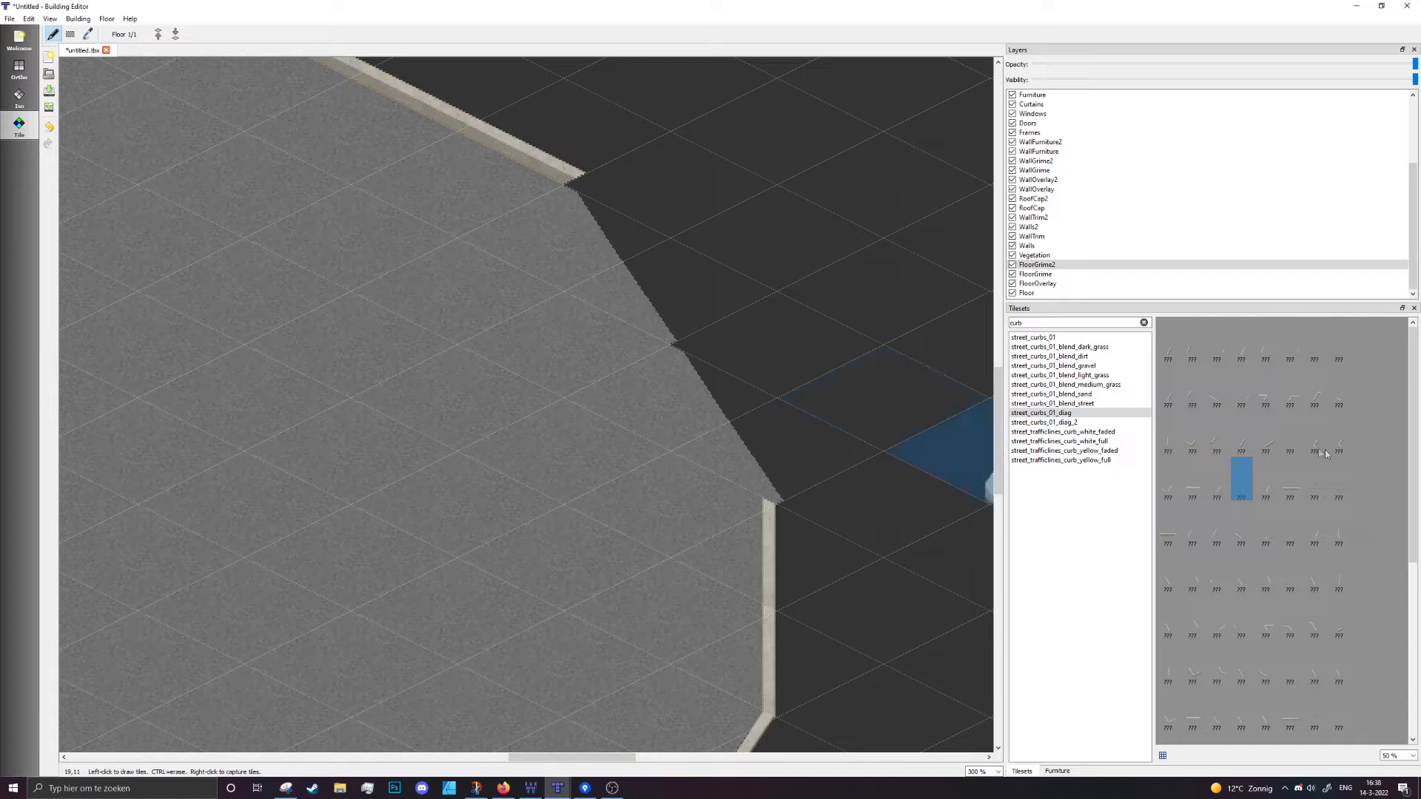
click(747, 444)
click(88, 34)
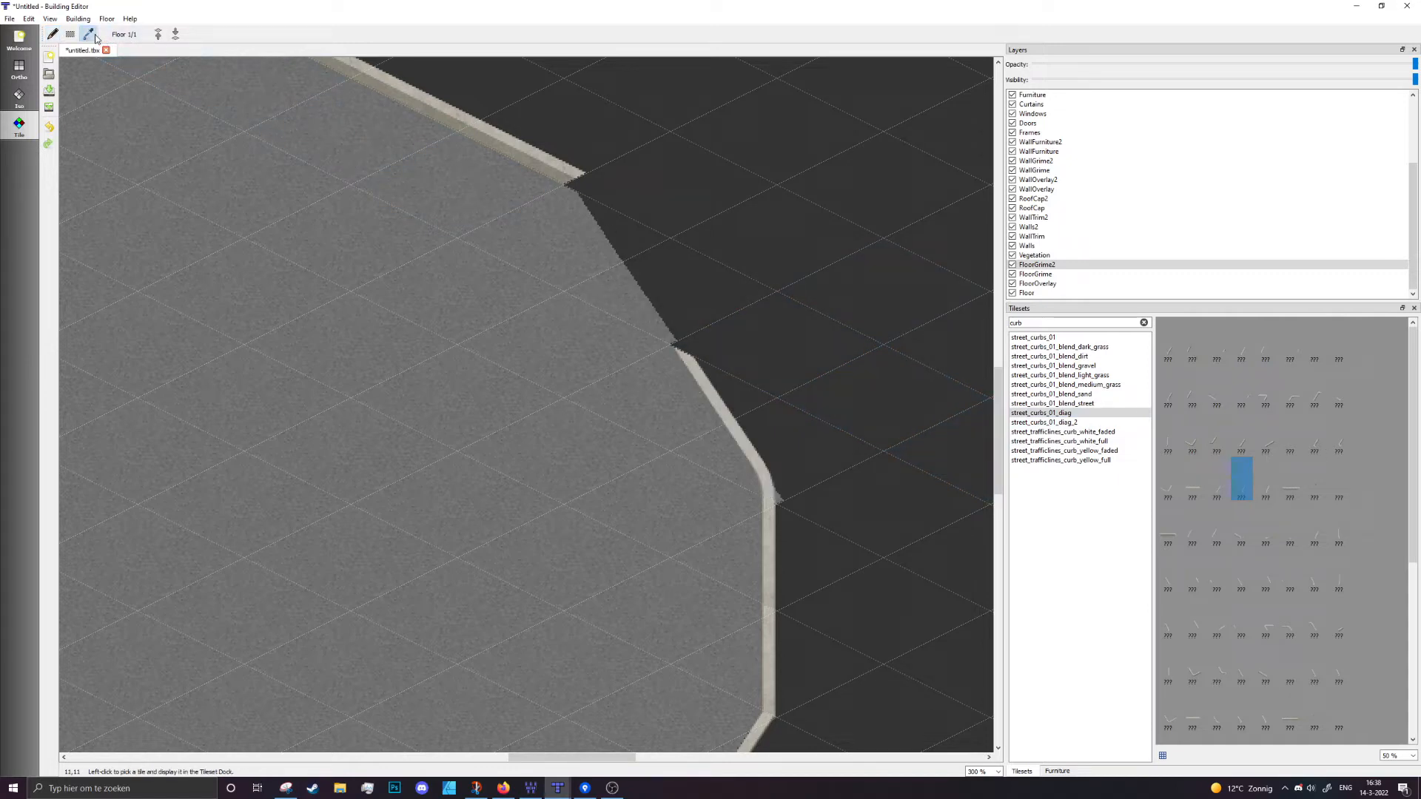
click(700, 380)
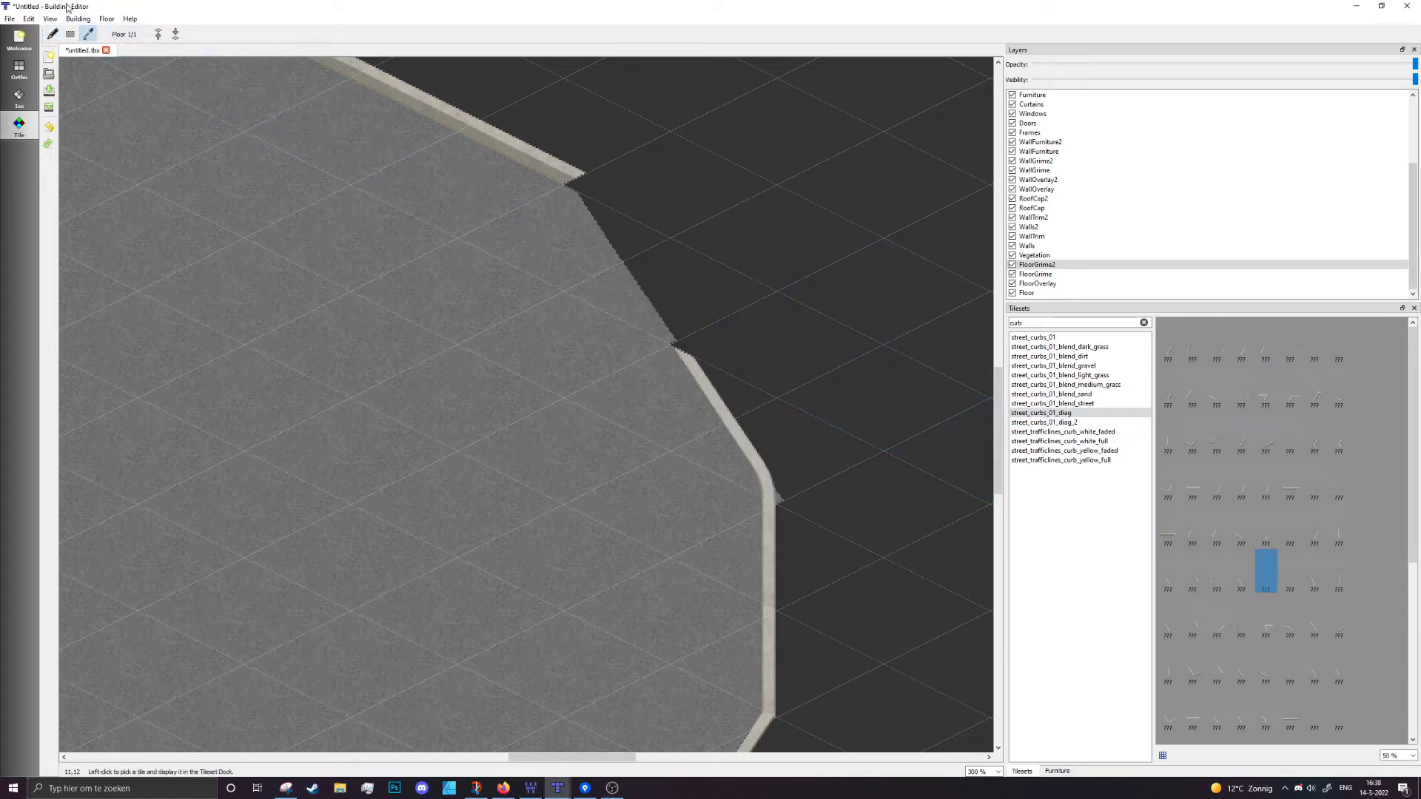
Lay diagonal curb tiles from street_curbs_01_diag just outside the street's upper diagonal edge, joining the upper straight curb
click(51, 34)
click(1171, 577)
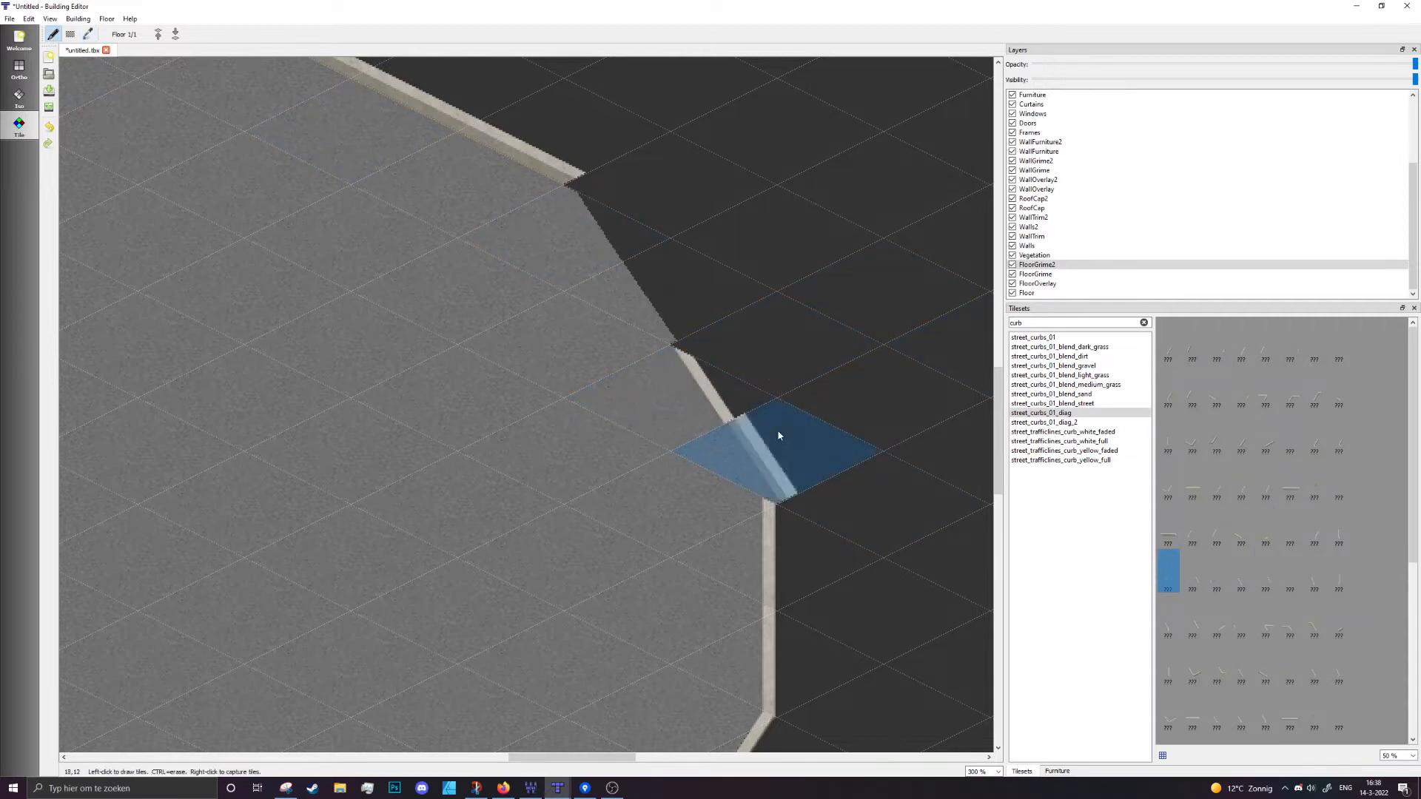
click(666, 296)
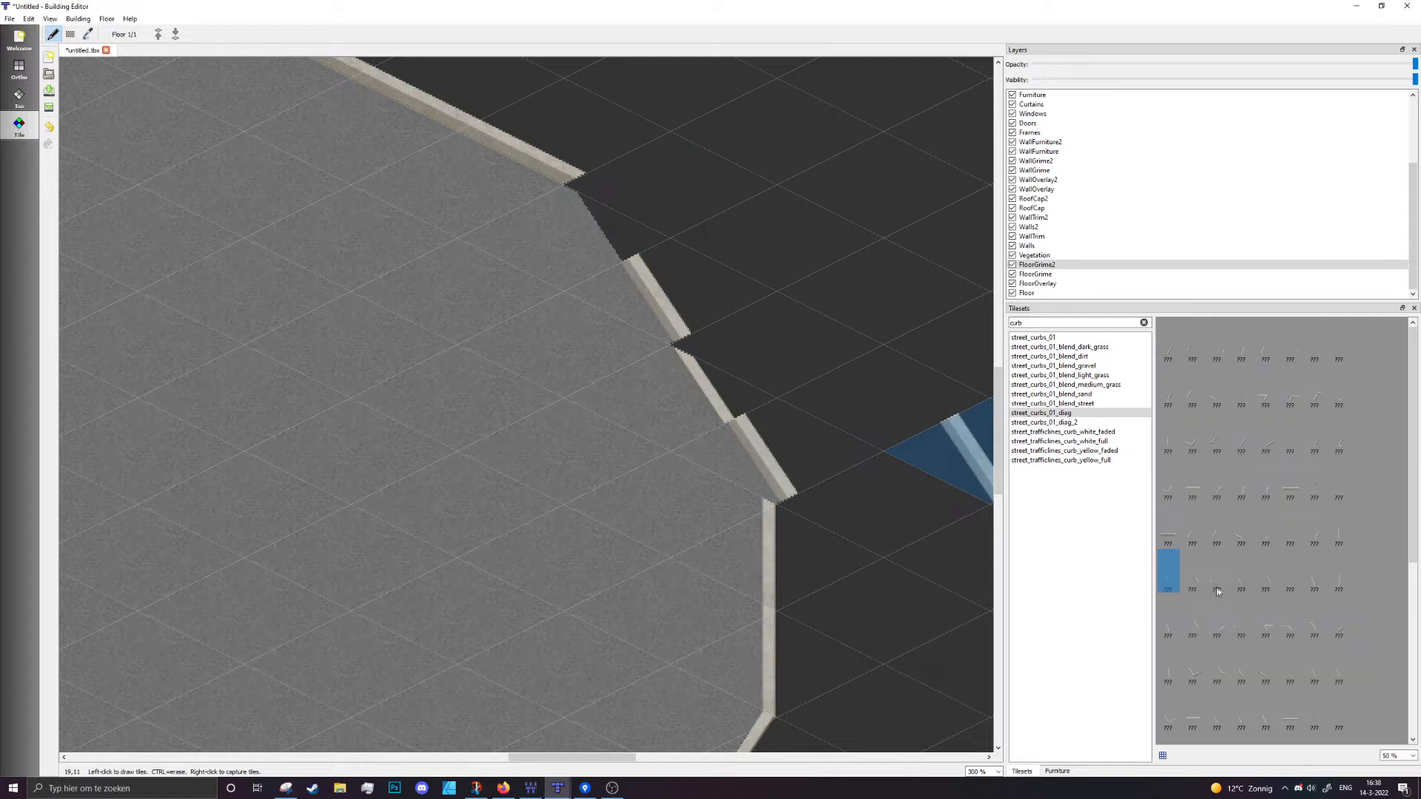
click(1193, 571)
click(625, 237)
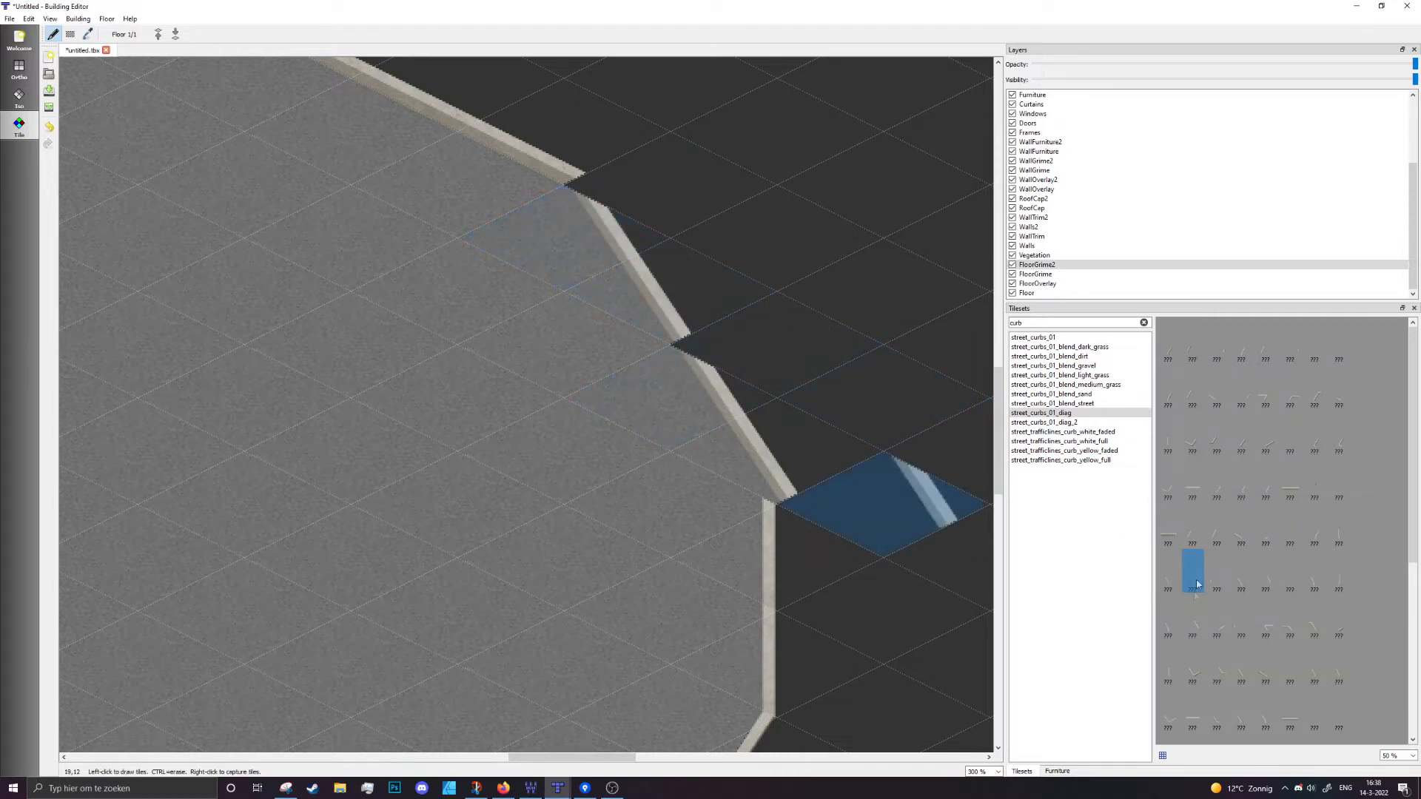
click(1214, 573)
click(762, 352)
click(656, 213)
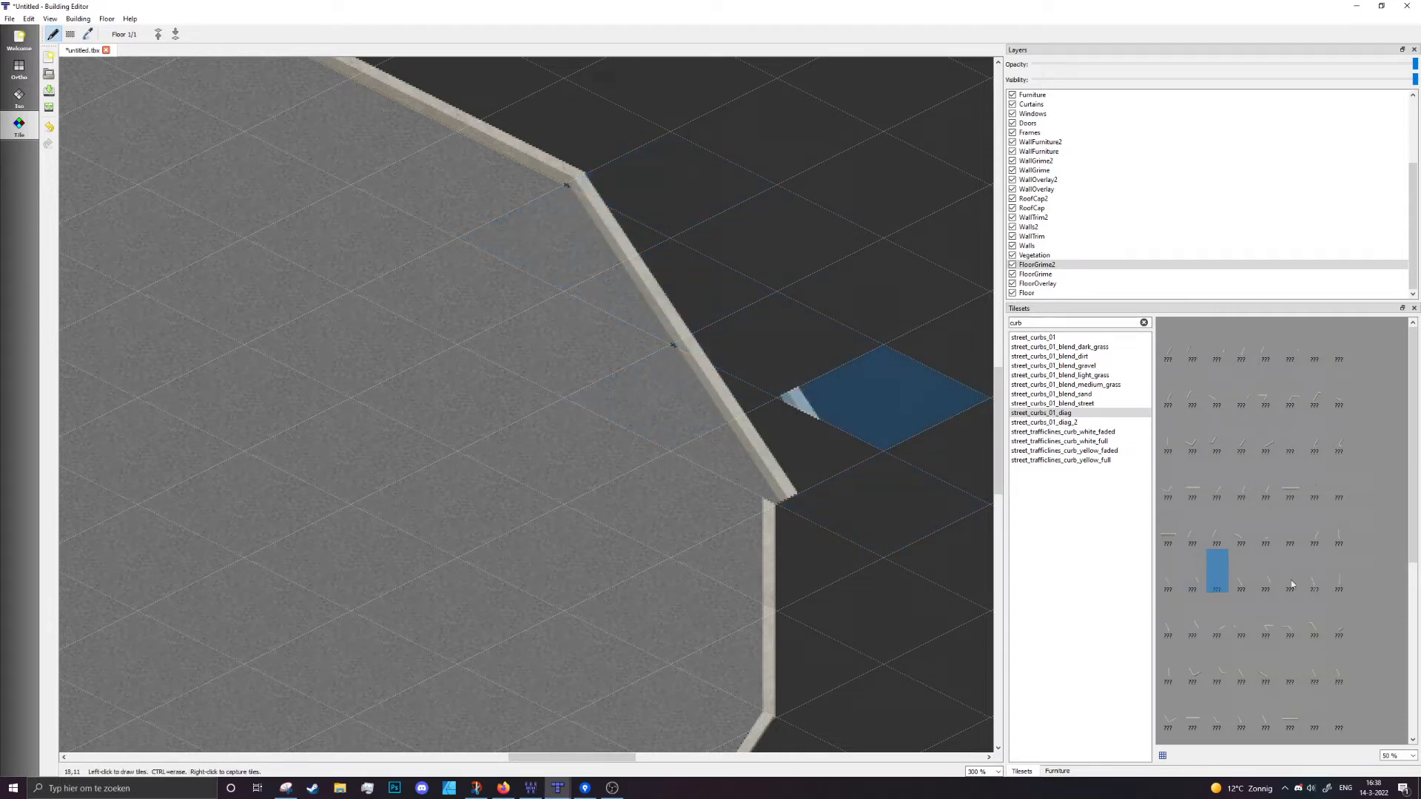
Replace the lower end piece of the upper diagonal curb with a curved tile from street_curbs_01_diag that bends into the vertical section
key(Right)
key(Right)
key(Right)
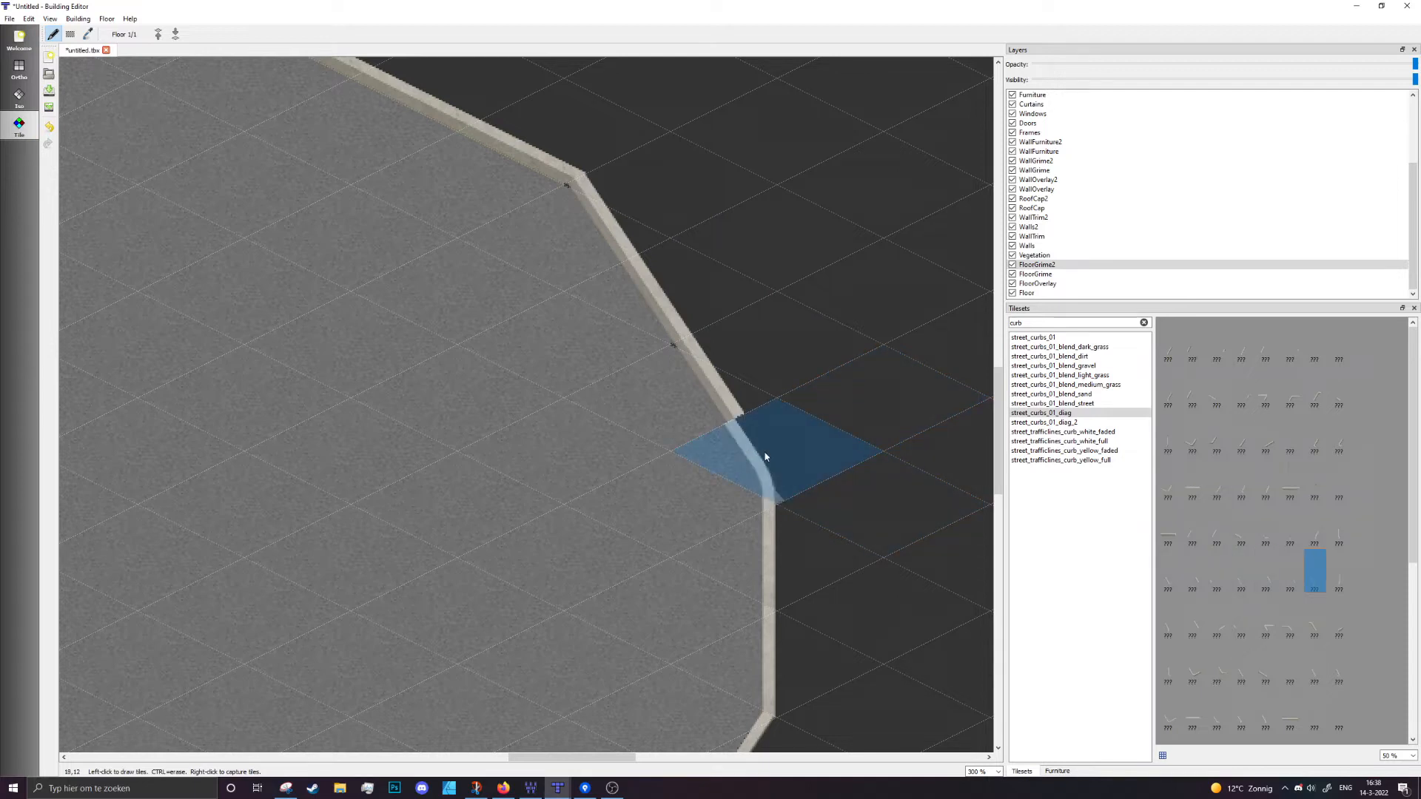
key(Right)
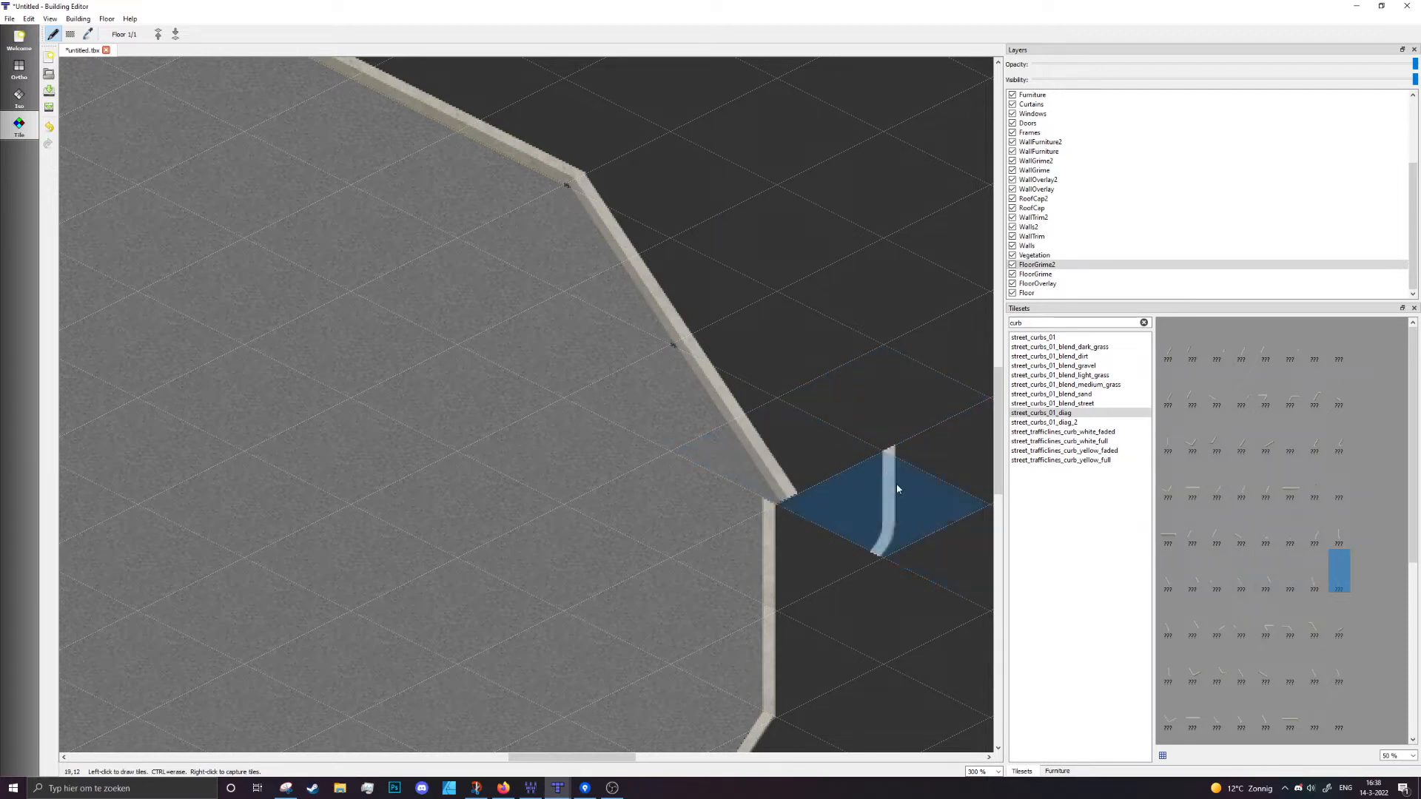
key(Down)
key(Left)
key(Left)
key(Left)
key(Left)
key(Left)
key(Left)
key(Left)
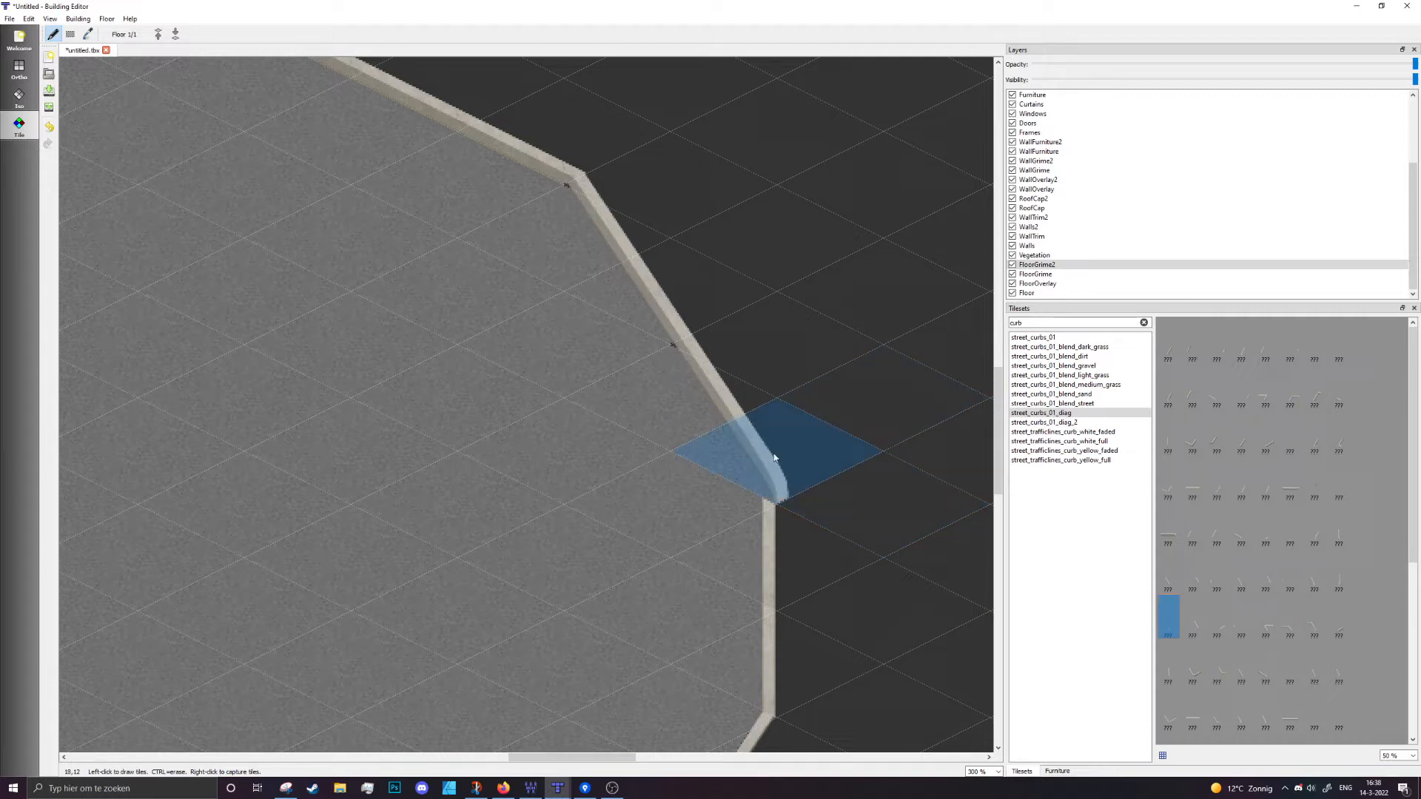
click(770, 454)
Sample the vertical curb tile and replace the vertical section with the adjoining outer straight tiles from street_curbs_01
middle_drag(764, 537, 707, 398)
click(88, 32)
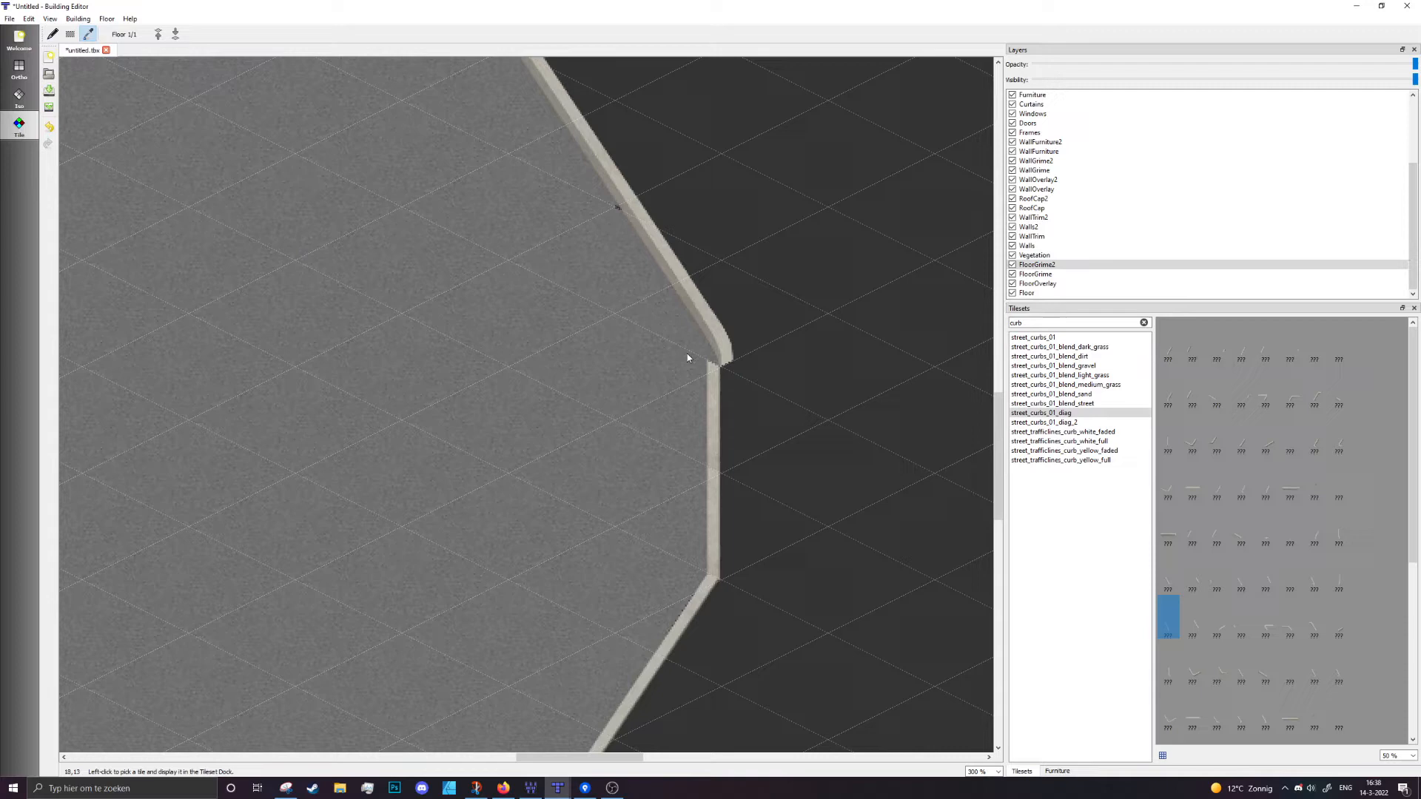
click(716, 394)
click(53, 34)
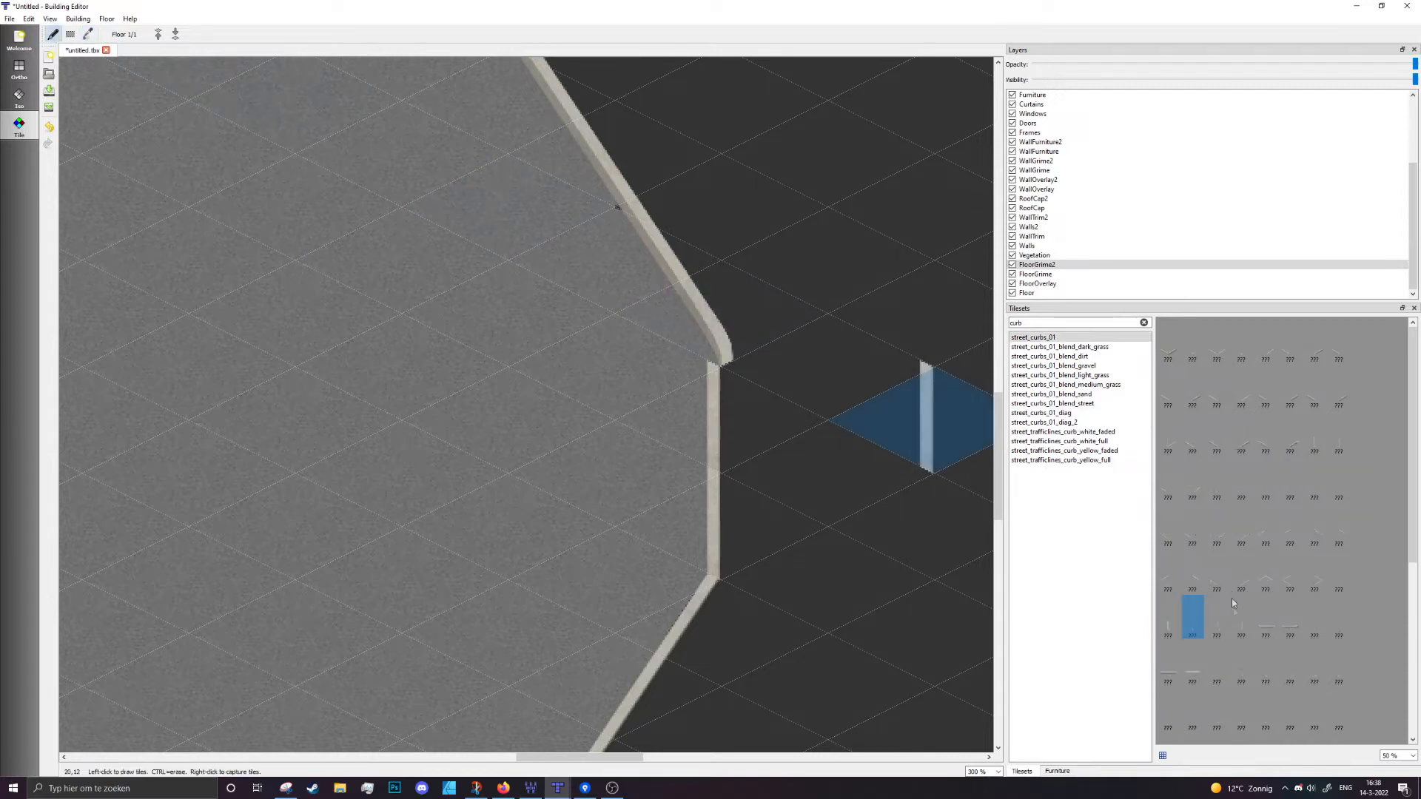
key(Right)
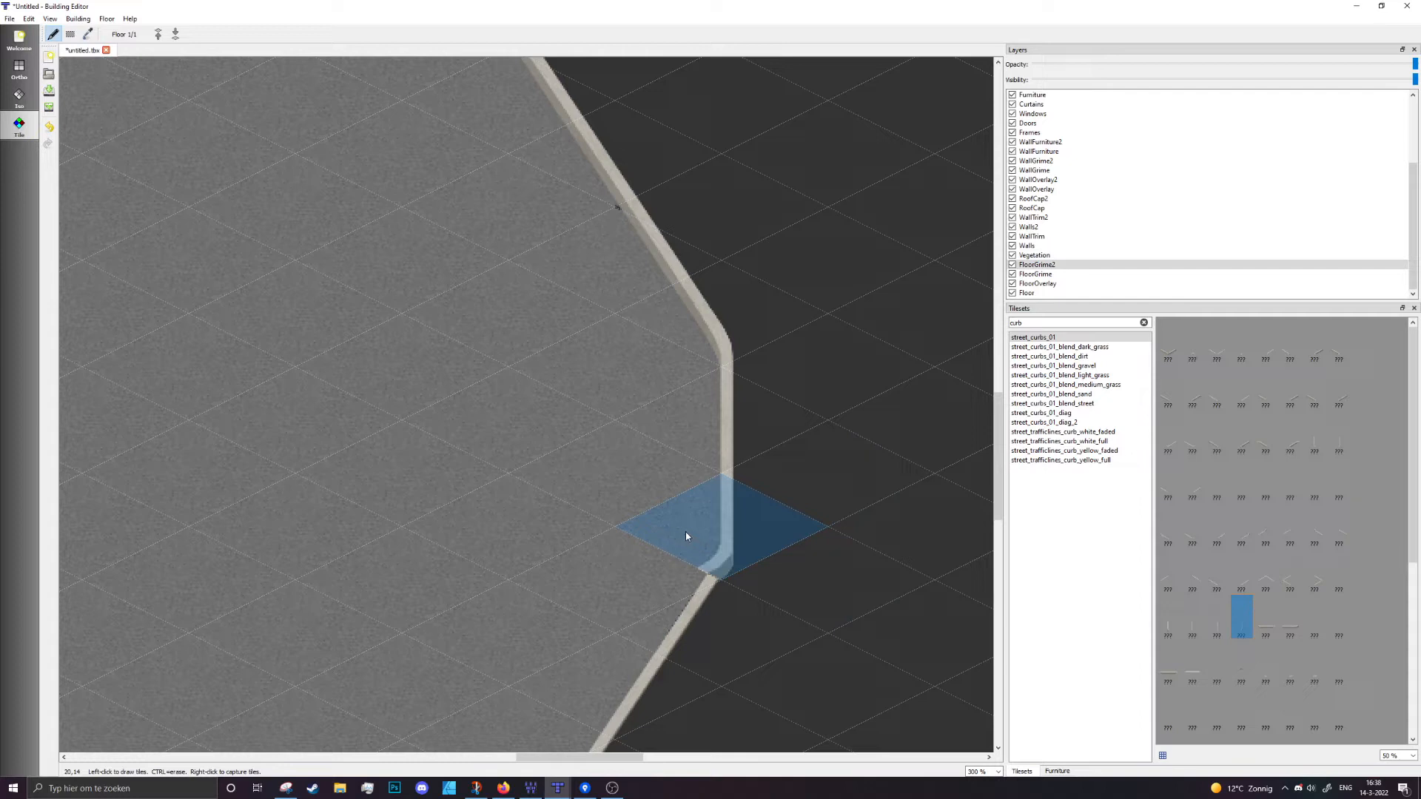
Place a curved curb tile from street_curbs_01_diag where the vertical section meets the lower diagonal edge
middle_drag(686, 533, 631, 406)
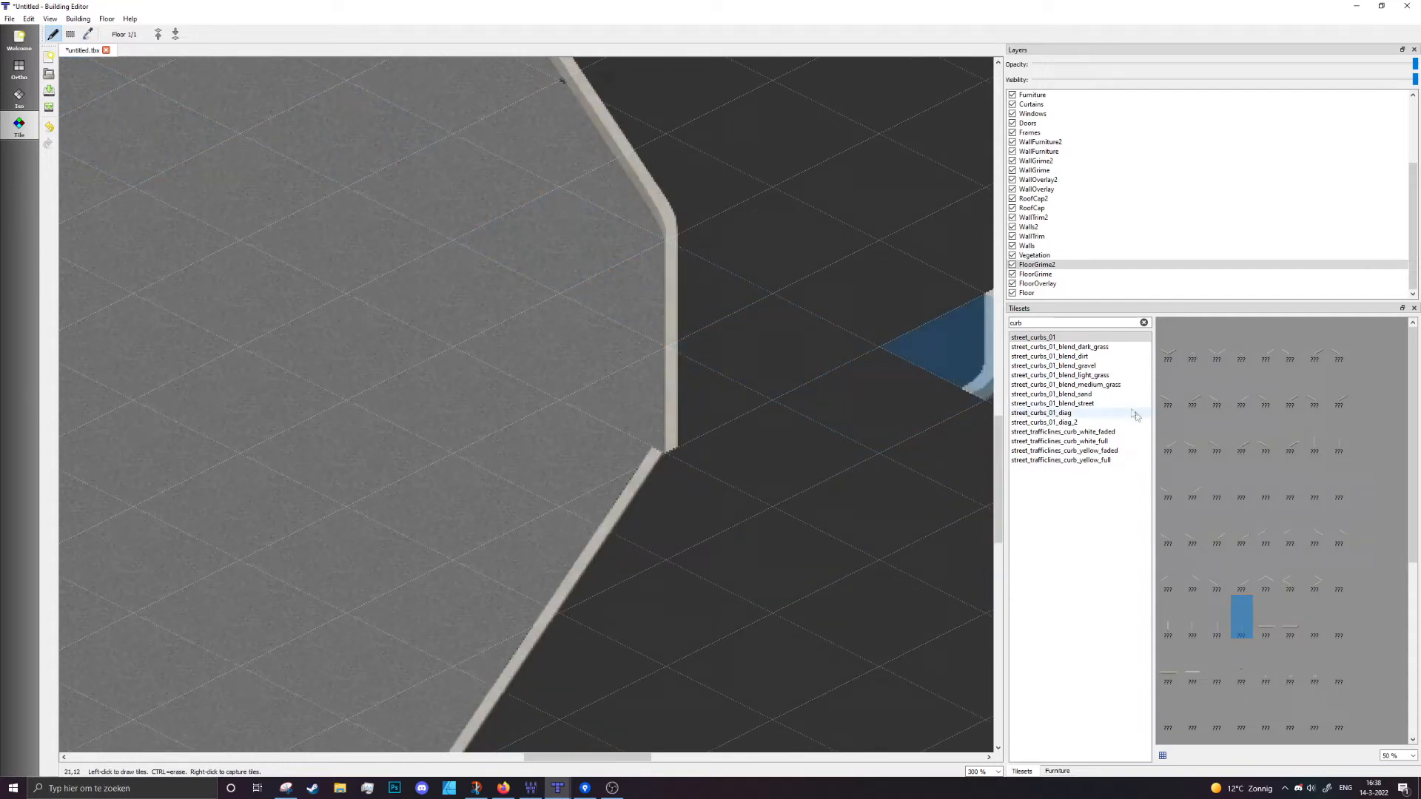
click(1090, 415)
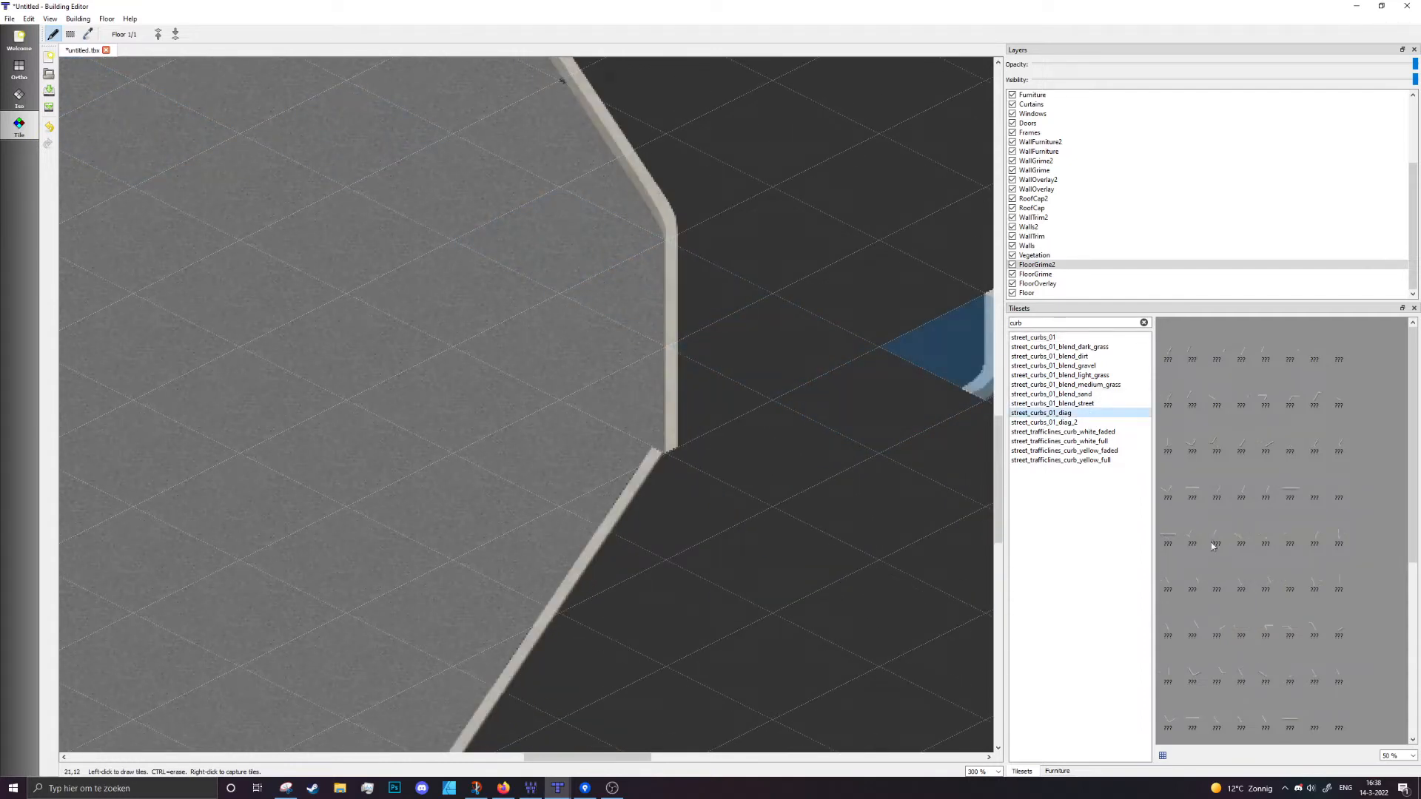
click(1339, 572)
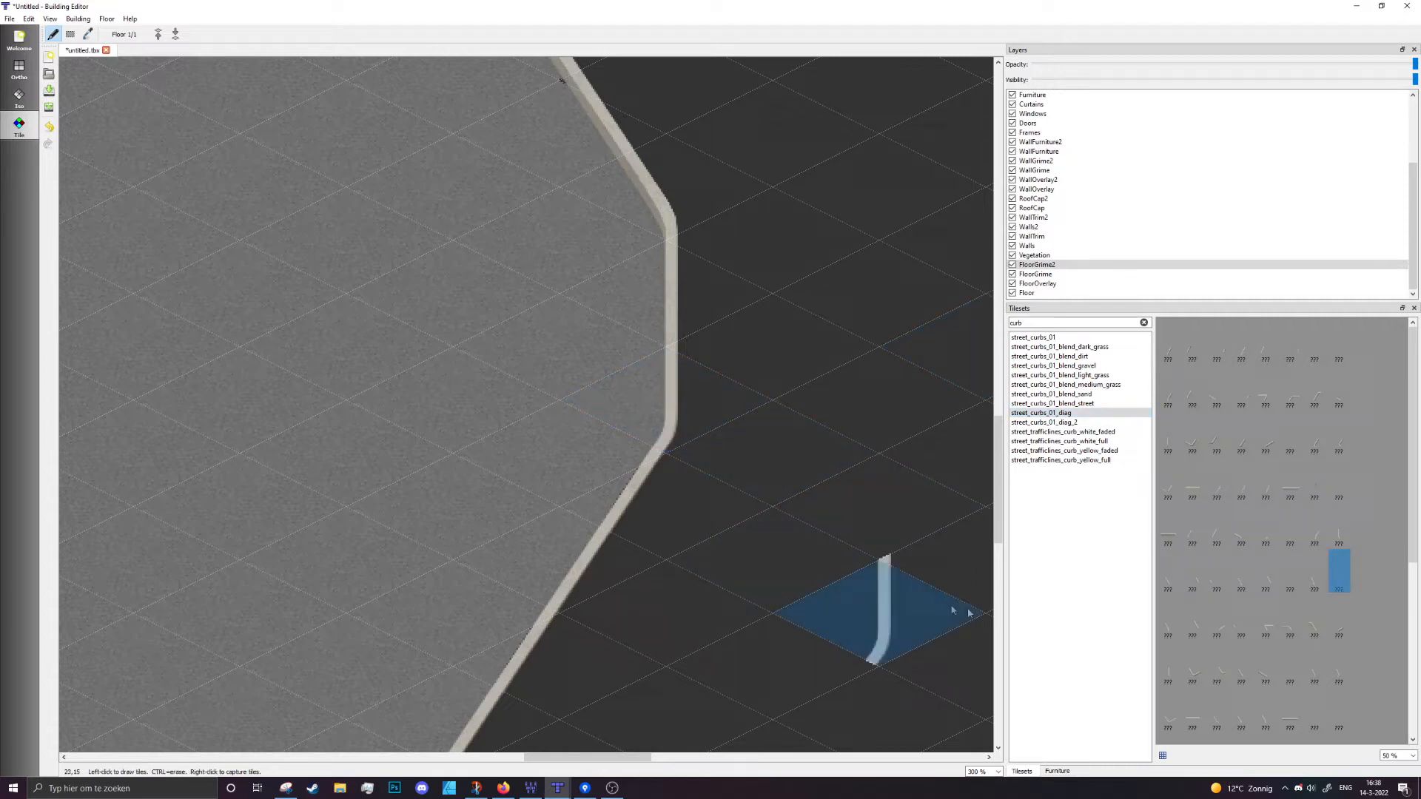
scroll(925, 474, down, 3)
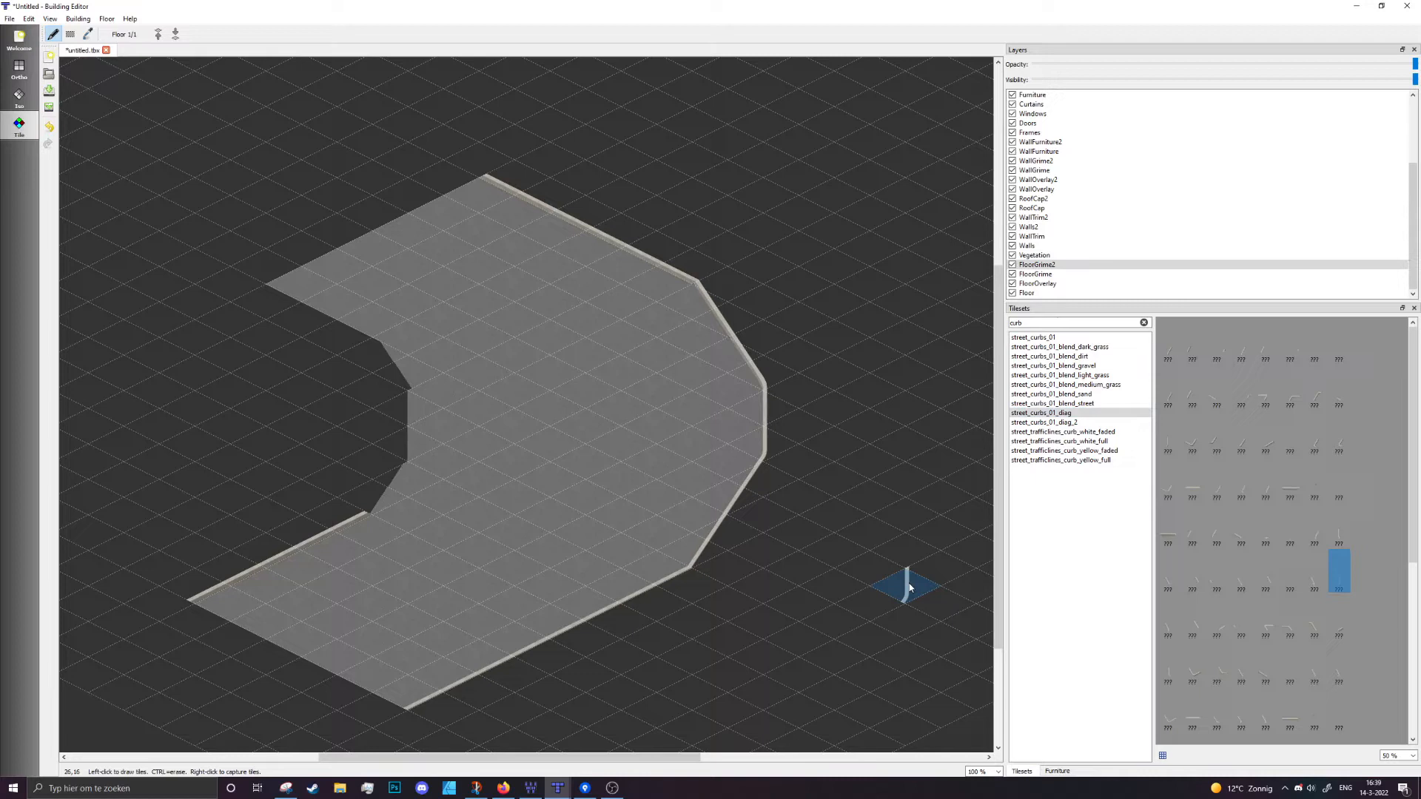
mouse_move(909, 584)
middle_down()
mouse_move(962, 518)
mouse_move(977, 532)
mouse_move(864, 576)
middle_up()
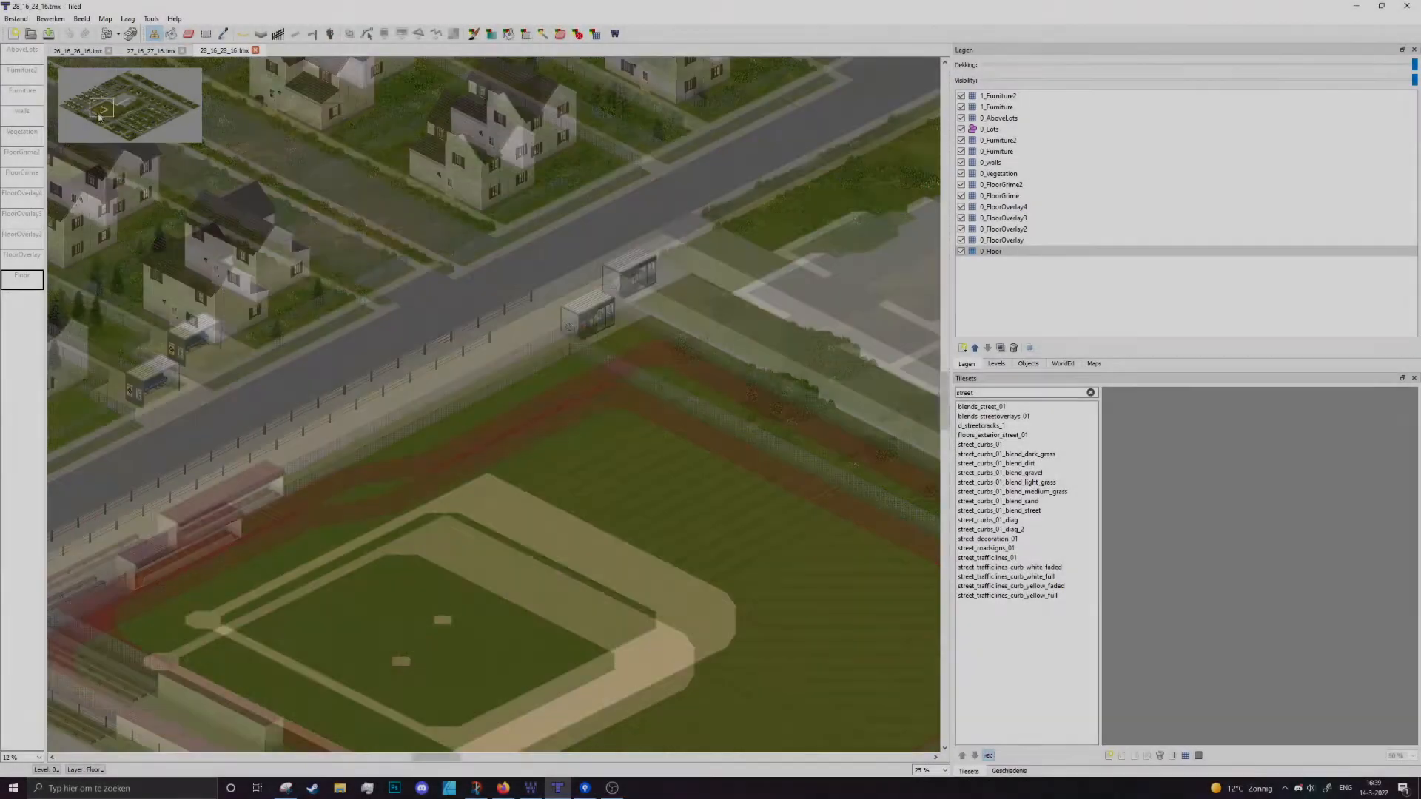
Switch to the 28_16_28_16.tmx map in Tiled and examine the curb edges of the slanted road beside the baseball field
middle_drag(297, 703, 290, 400)
drag(952, 530, 1150, 531)
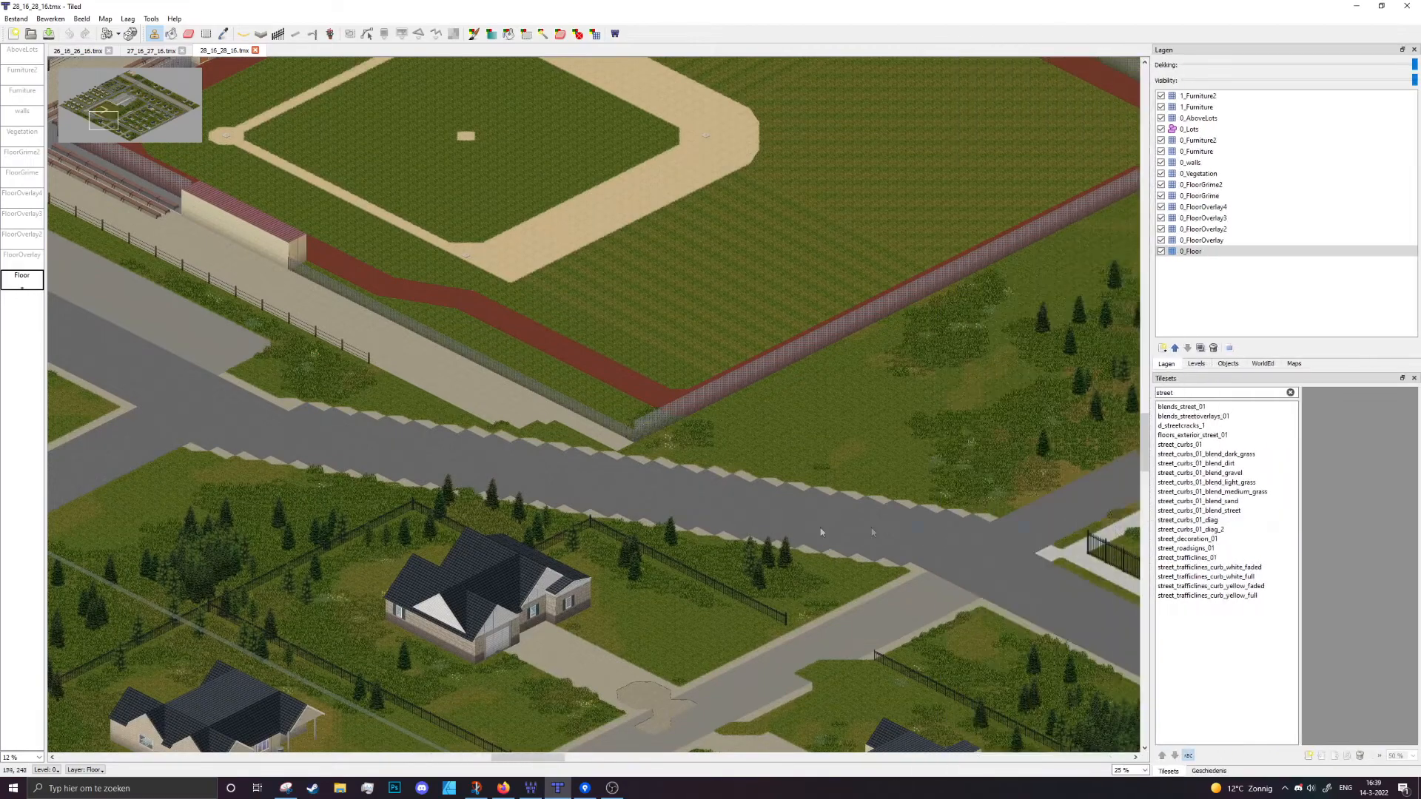
middle_drag(957, 594, 757, 549)
middle_drag(217, 430, 583, 470)
middle_drag(1036, 511, 468, 472)
middle_drag(629, 554, 1079, 580)
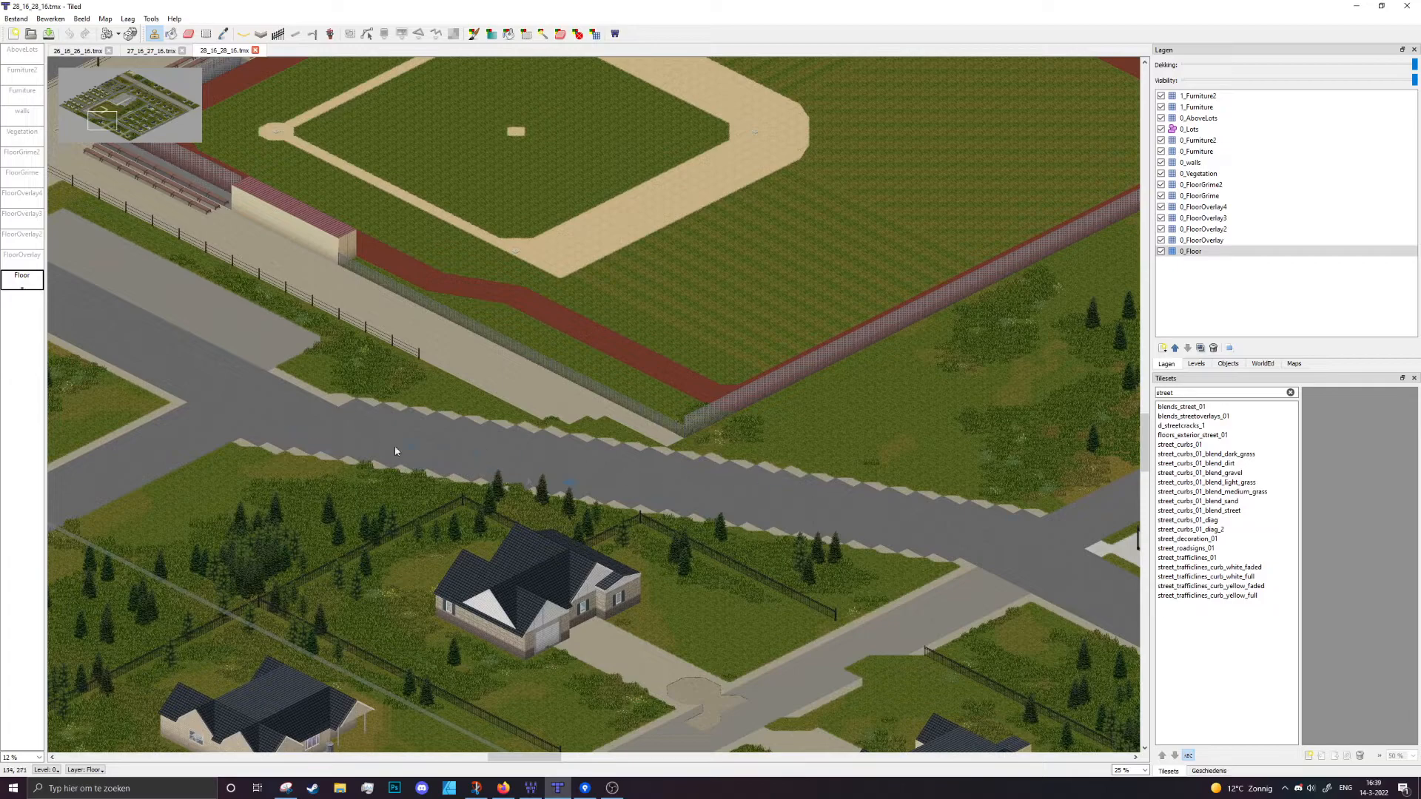
ctrl+scroll(271, 472, up, 3)
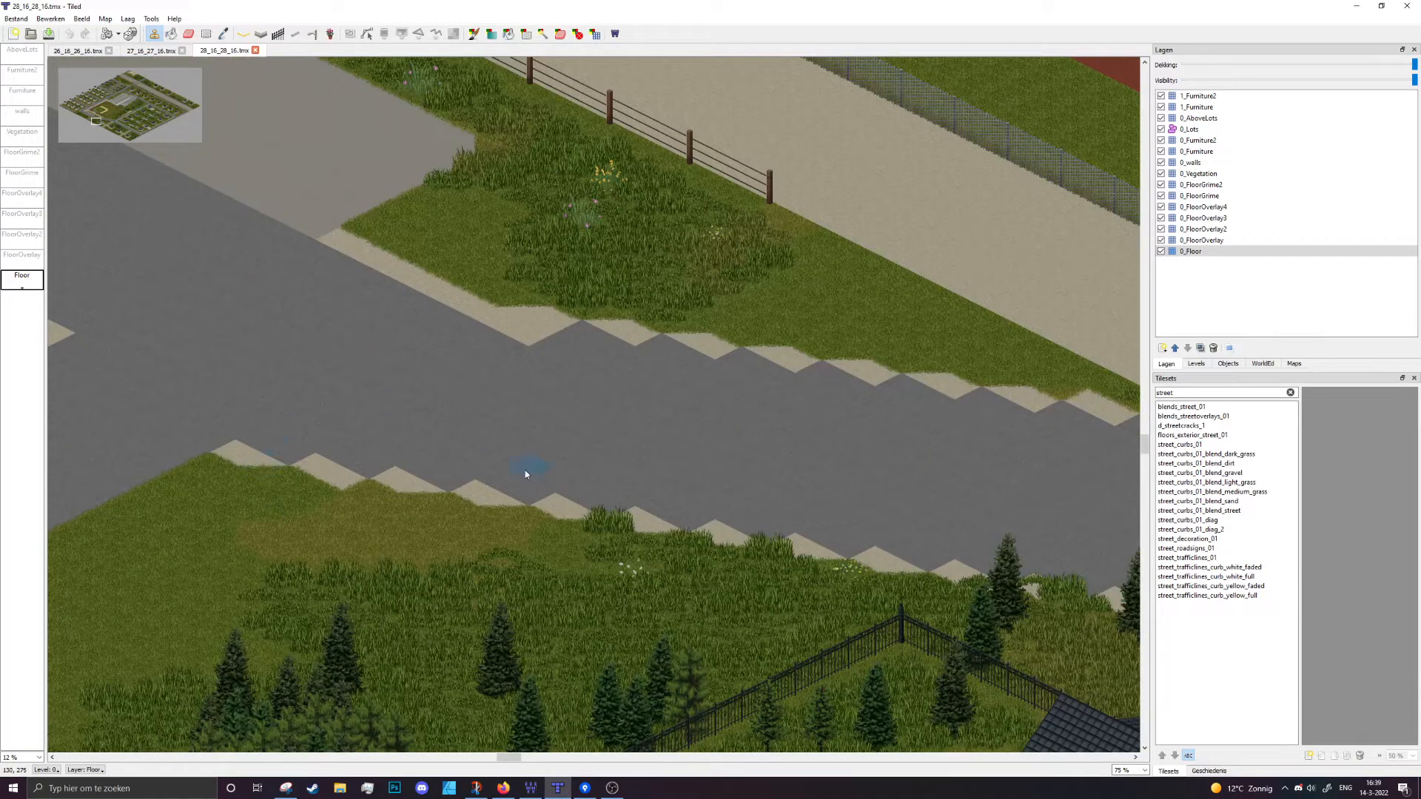
ctrl+scroll(522, 459, down, 3)
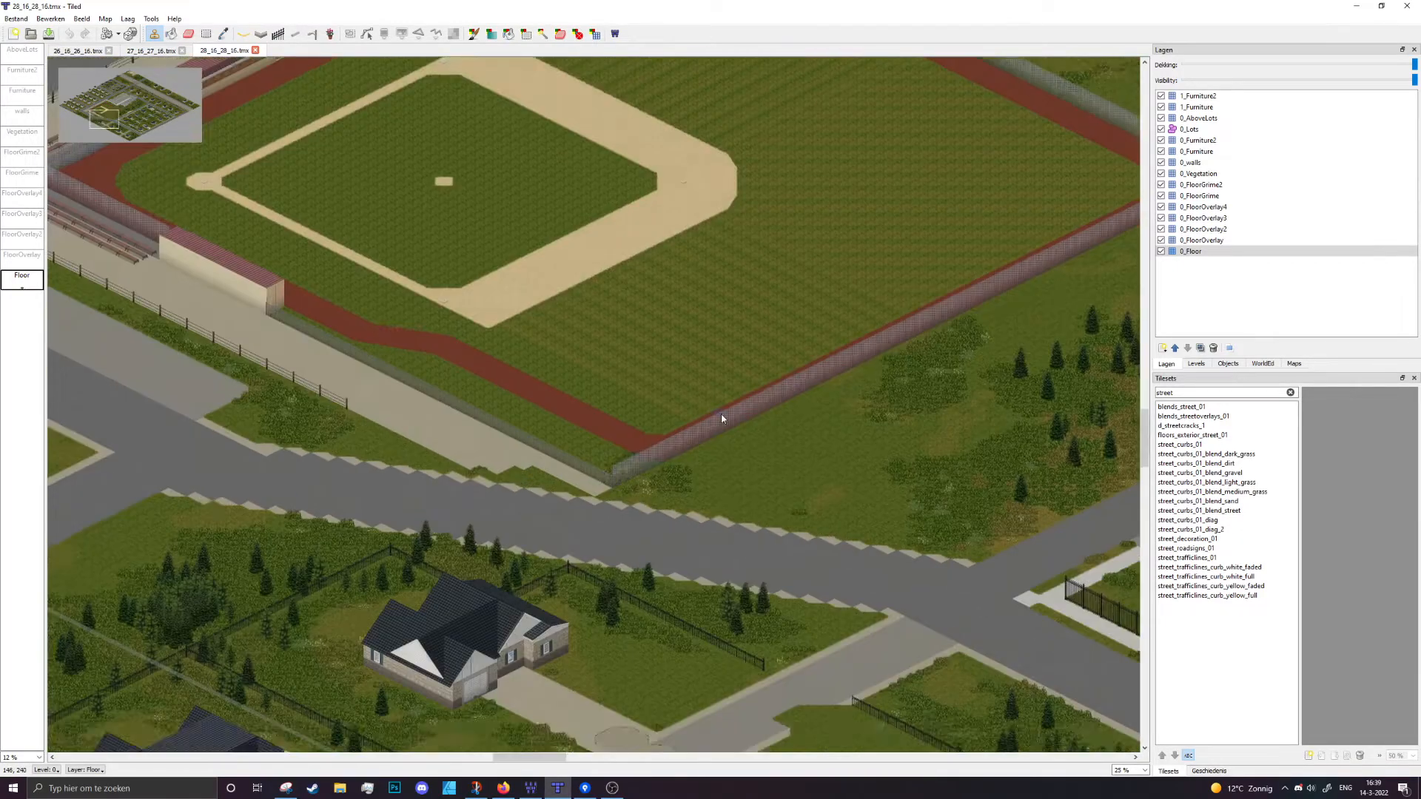
middle_drag(723, 415, 958, 428)
middle_drag(550, 480, 544, 407)
ctrl+scroll(473, 357, up, 4)
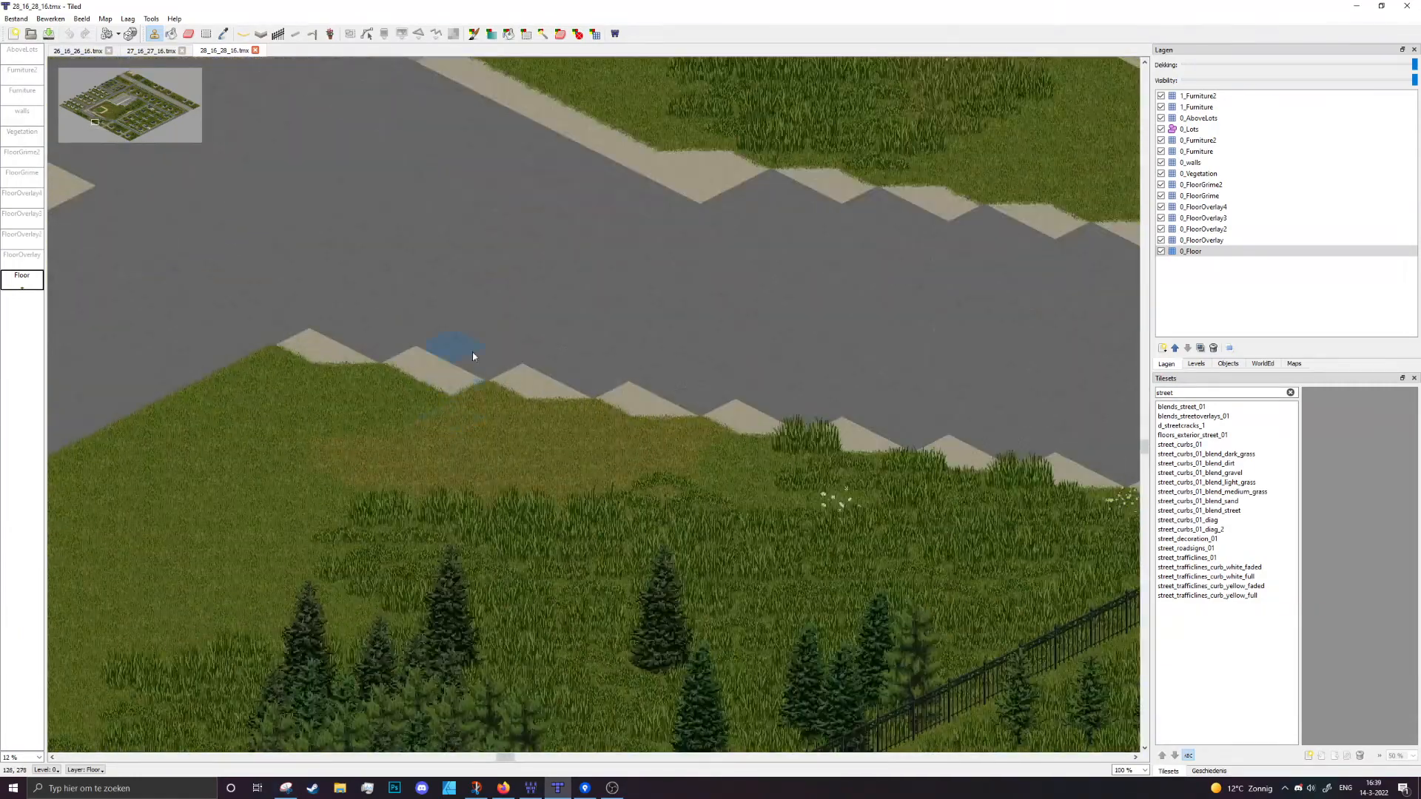
middle_drag(474, 357, 511, 501)
Sample the tile at the road's lower jagged edge, choose the street_curbs_01_blend_gravel tileset and make 0_FloorOverlay the active layer
click(223, 33)
click(351, 492)
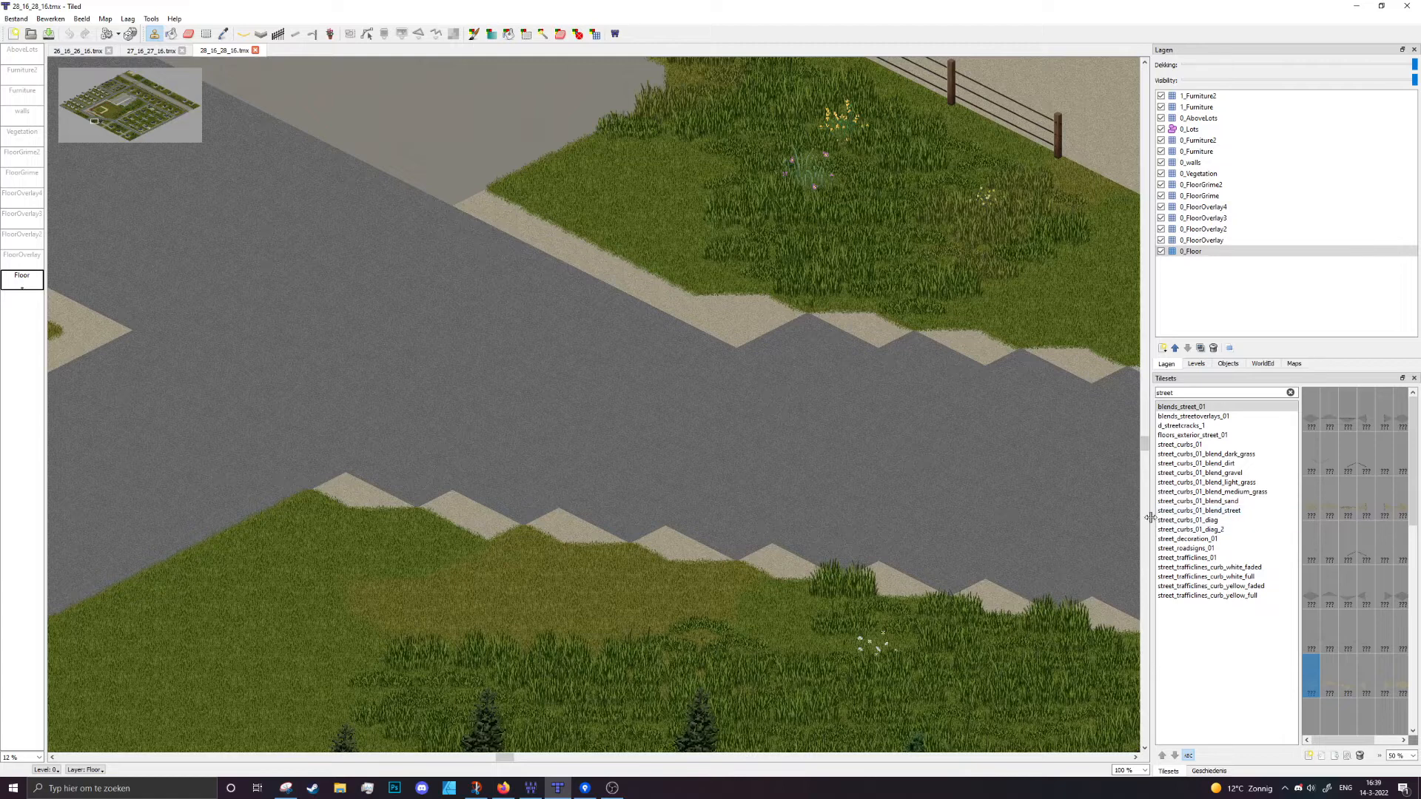
drag(1150, 520, 1036, 510)
click(1140, 482)
key(Up)
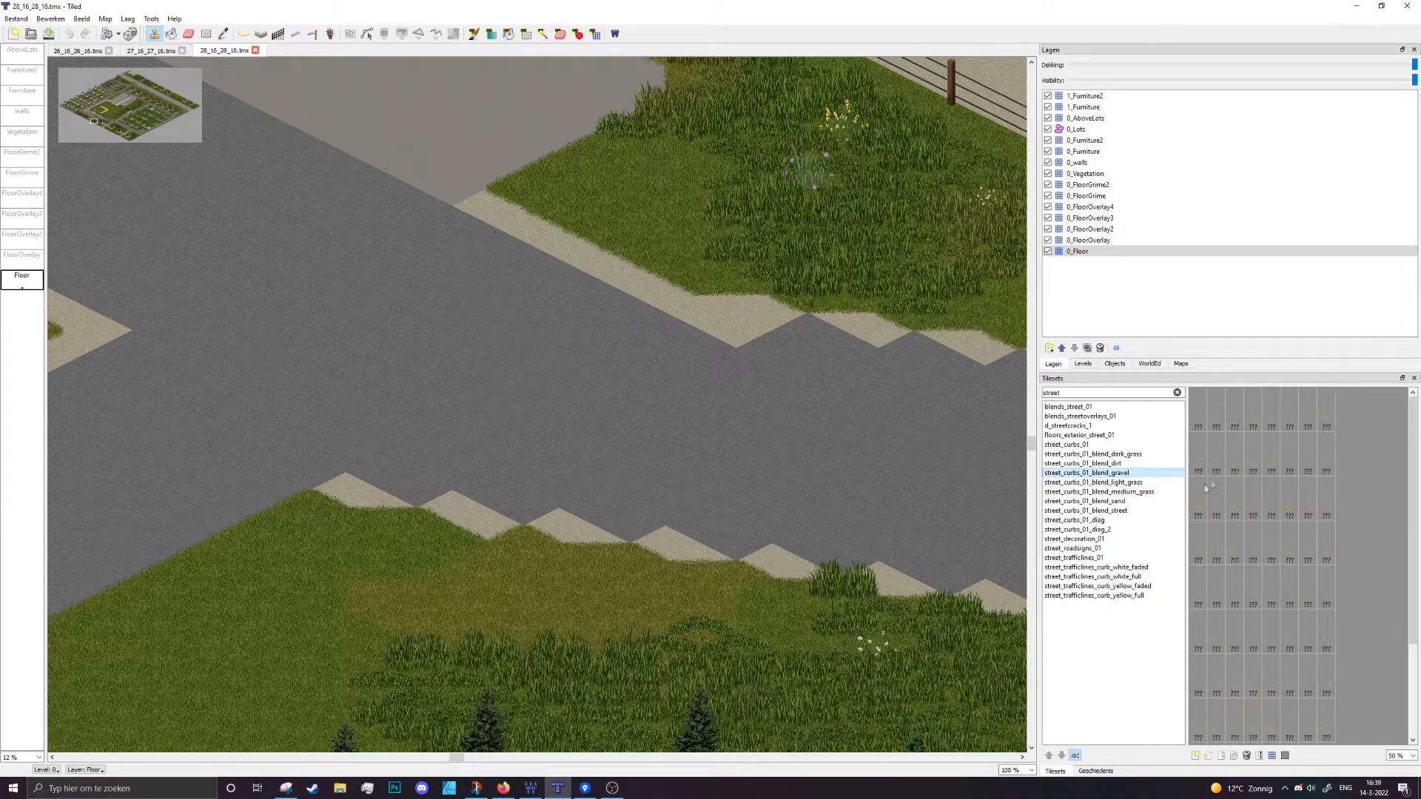
click(1123, 241)
ctrl+scroll(399, 481, up, 2)
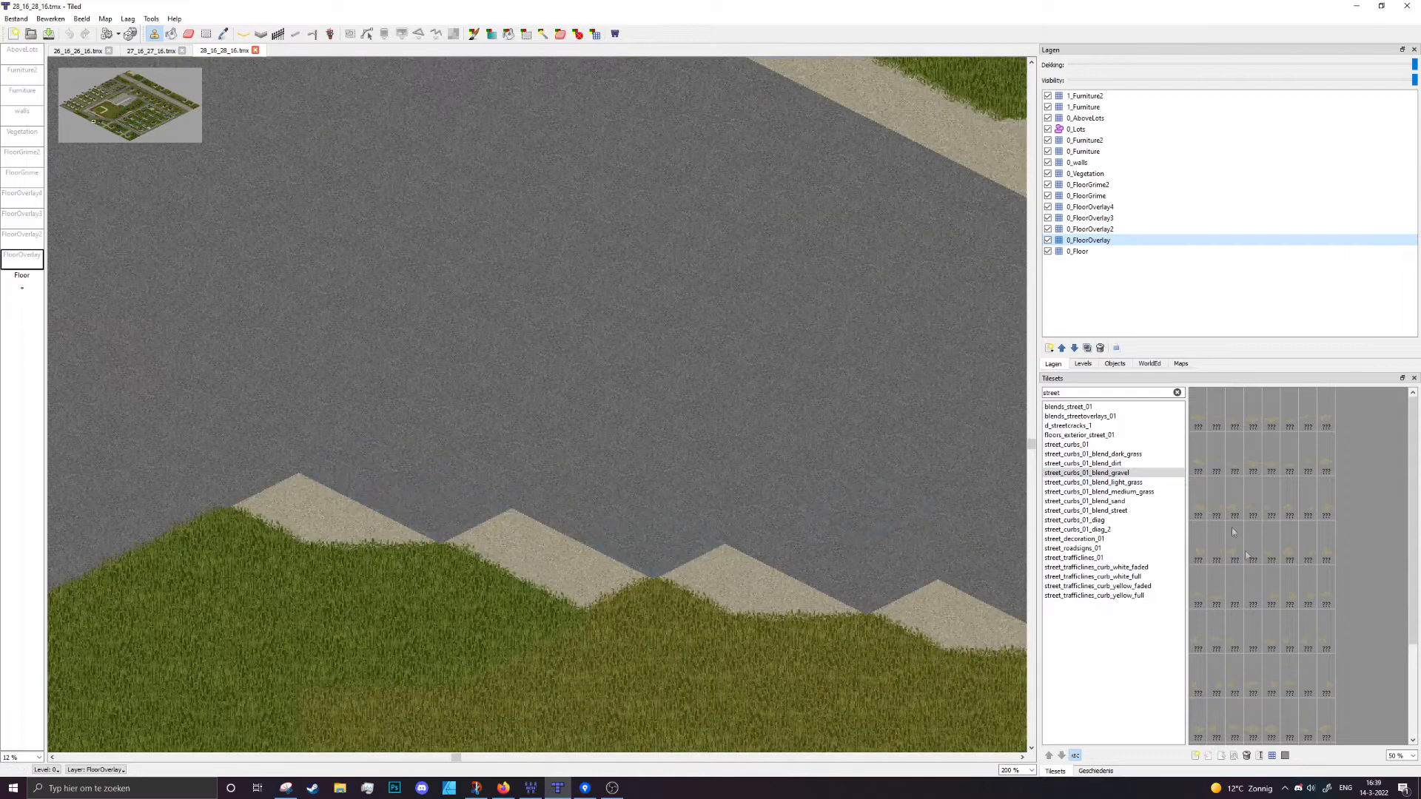
Try street_curbs_01_blend_gravel tiles in the first notch of the road's lower edge and delete the tiles placed there
click(1256, 462)
click(469, 516)
click(1239, 463)
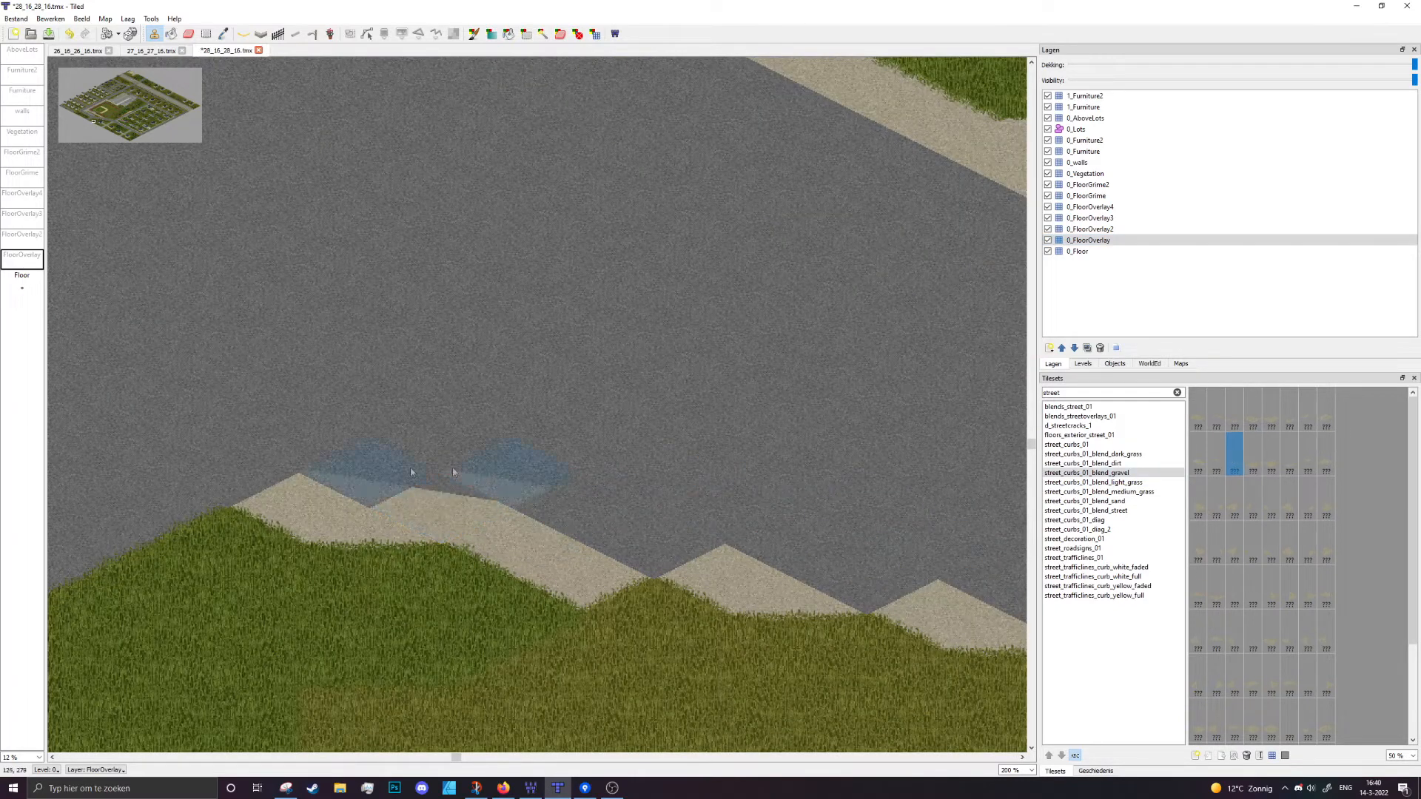
click(206, 34)
drag(315, 479, 400, 494)
drag(342, 455, 494, 531)
key(Delete)
key(b)
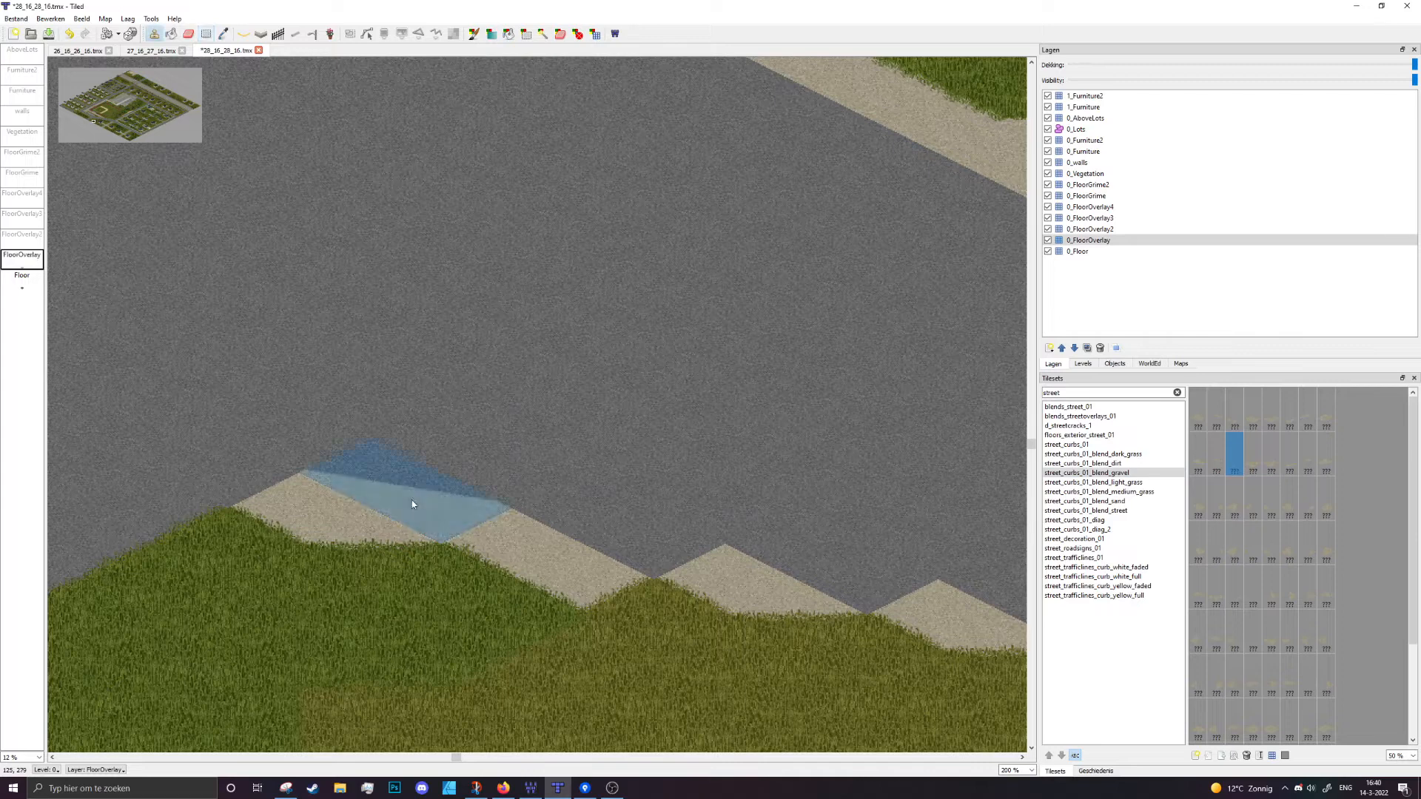
Fill the notches along the road's lower edge with slanted gravel tiles from street_curbs_01_blend_gravel on 0_FloorOverlay
click(411, 500)
scroll(725, 514, down, 2)
scroll(899, 535, down, 3)
ctrl+scroll(690, 367, down, 2)
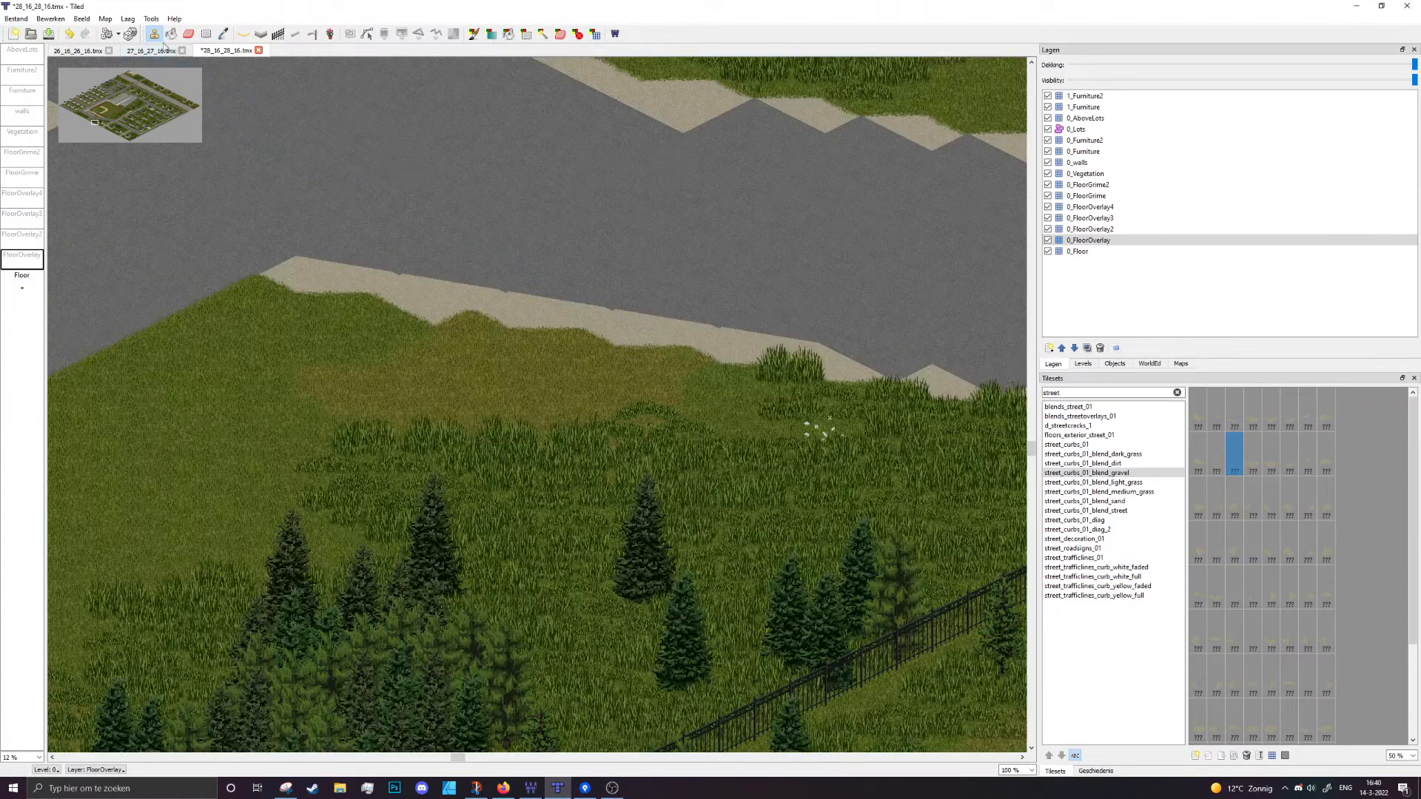
Mark the cells along the first notches of the road's lower gravel edge as no-blend
click(207, 34)
ctrl+scroll(399, 371, up, 2)
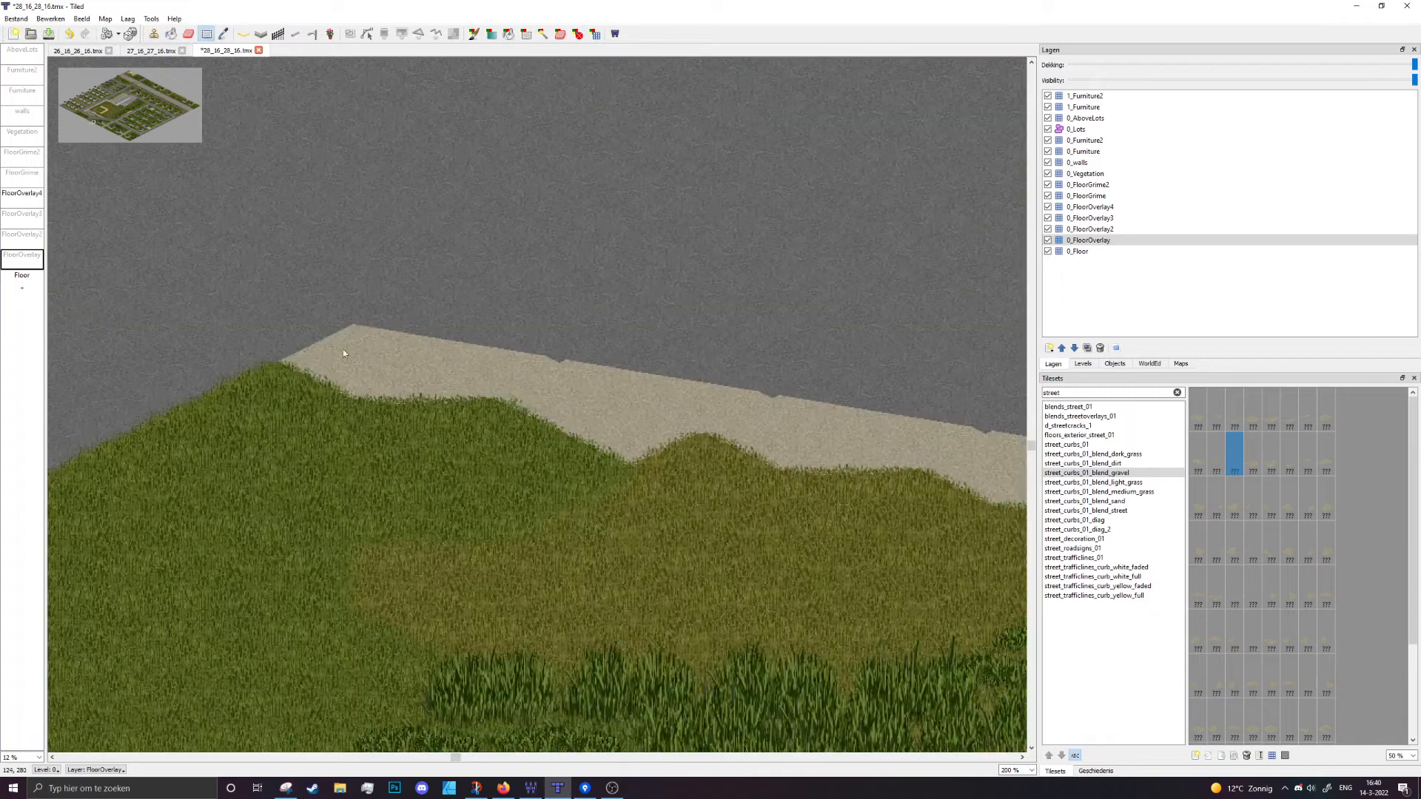
click(154, 34)
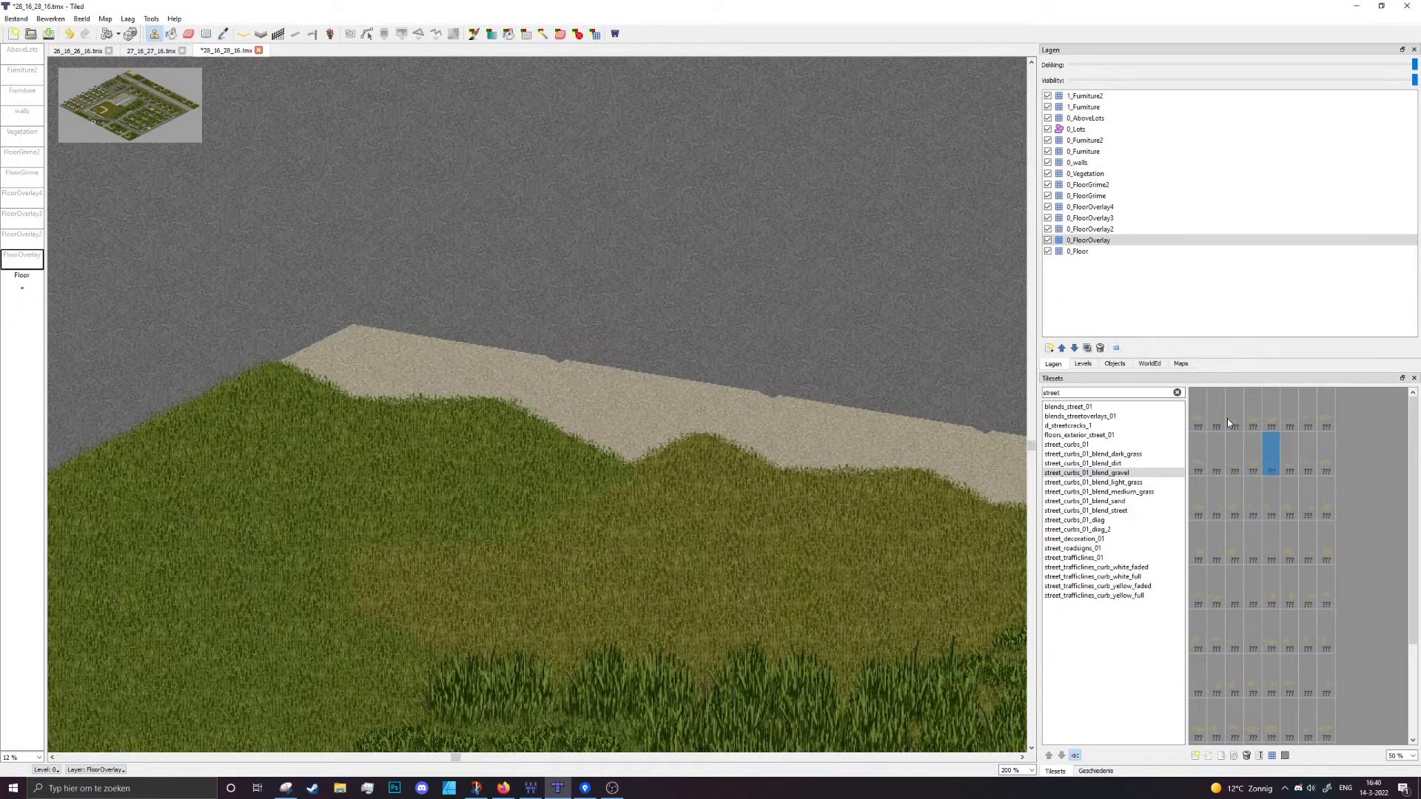
click(1193, 422)
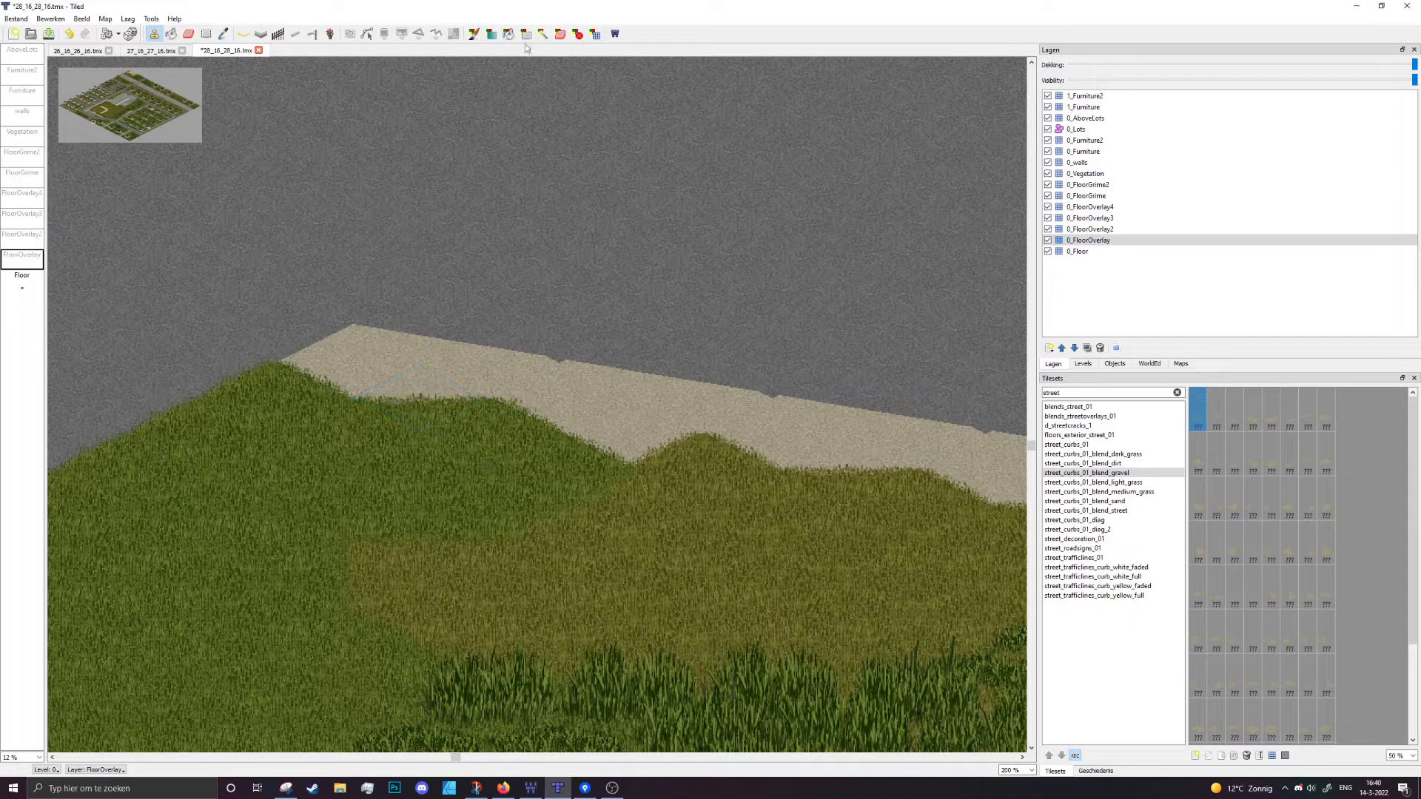
click(579, 34)
mouse_move(469, 442)
mouse_down()
mouse_move(753, 460)
mouse_move(762, 488)
mouse_up()
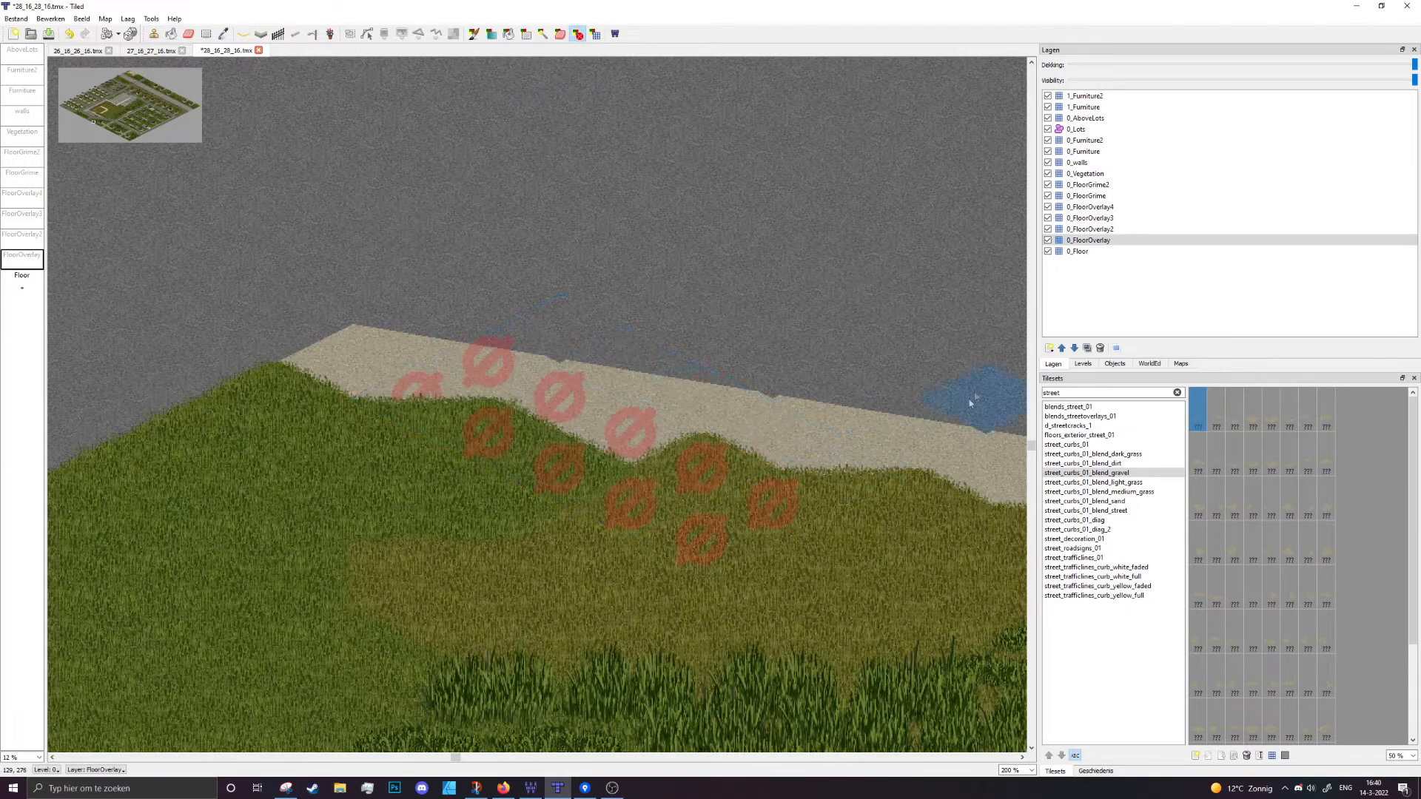
Toggle the visibility of the floor overlay layers and make 0_FloorOverlay4 the active layer
click(153, 35)
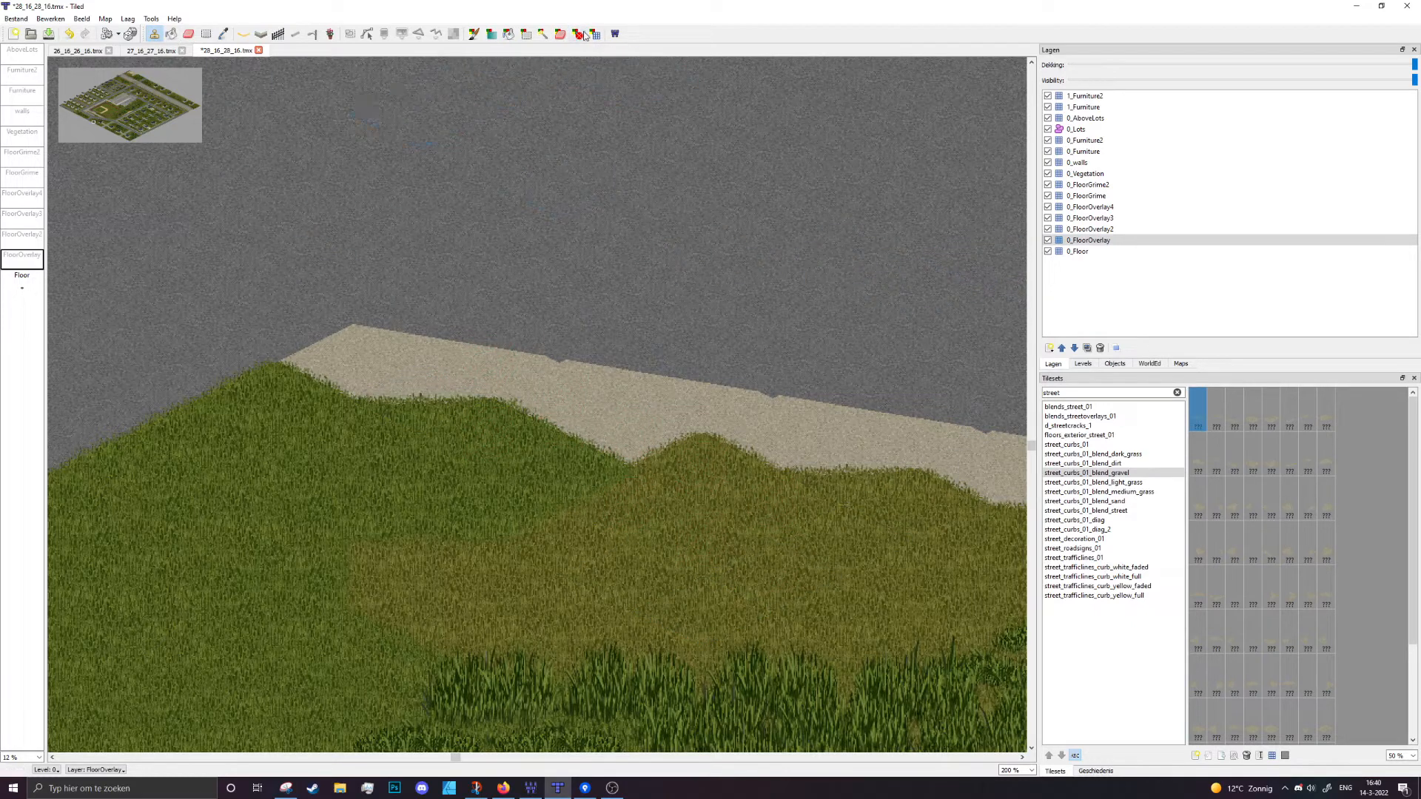
click(1051, 230)
click(1047, 219)
click(1047, 218)
click(1087, 216)
click(1090, 207)
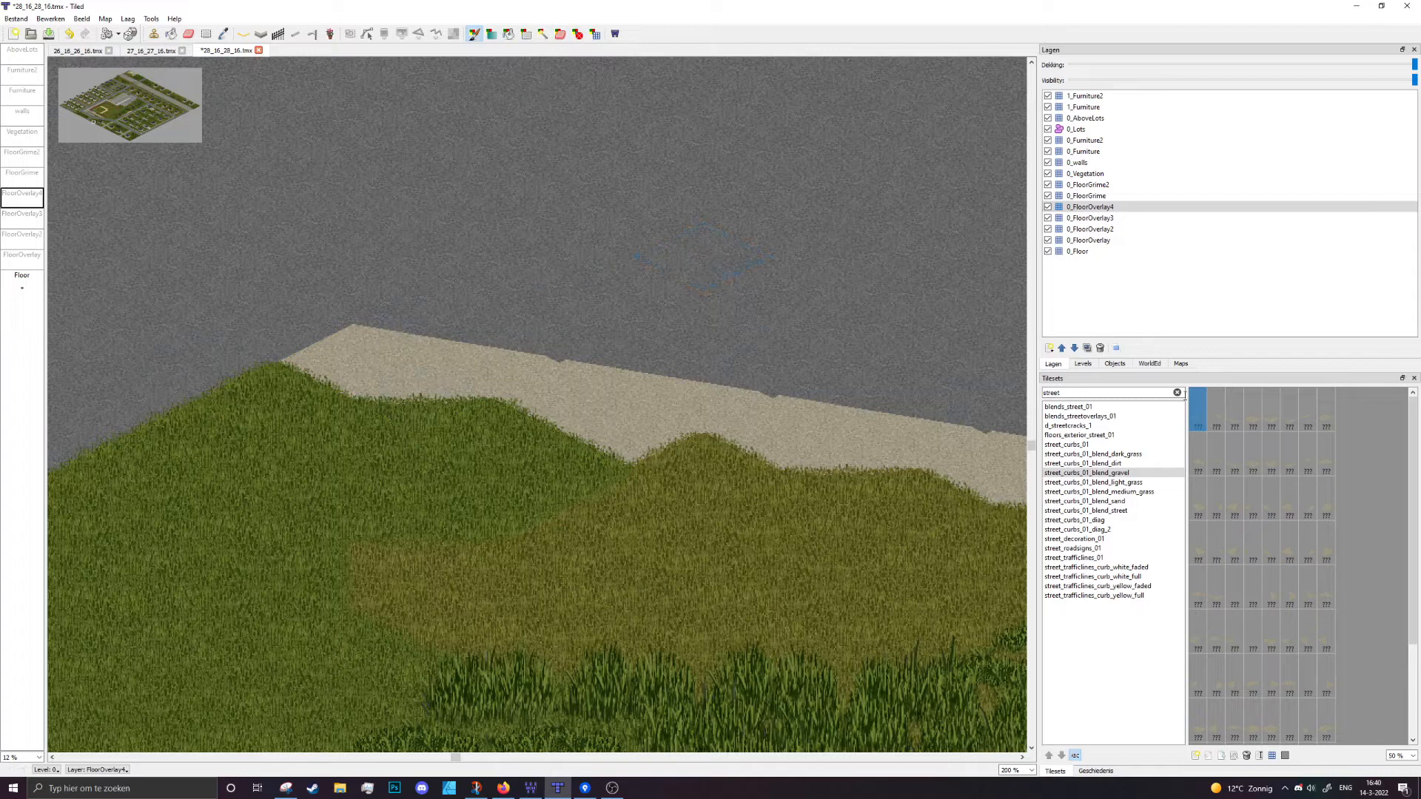
Paint grass into the jagged gravel notches along the whole lower edge of the road with the BMP brush
click(448, 381)
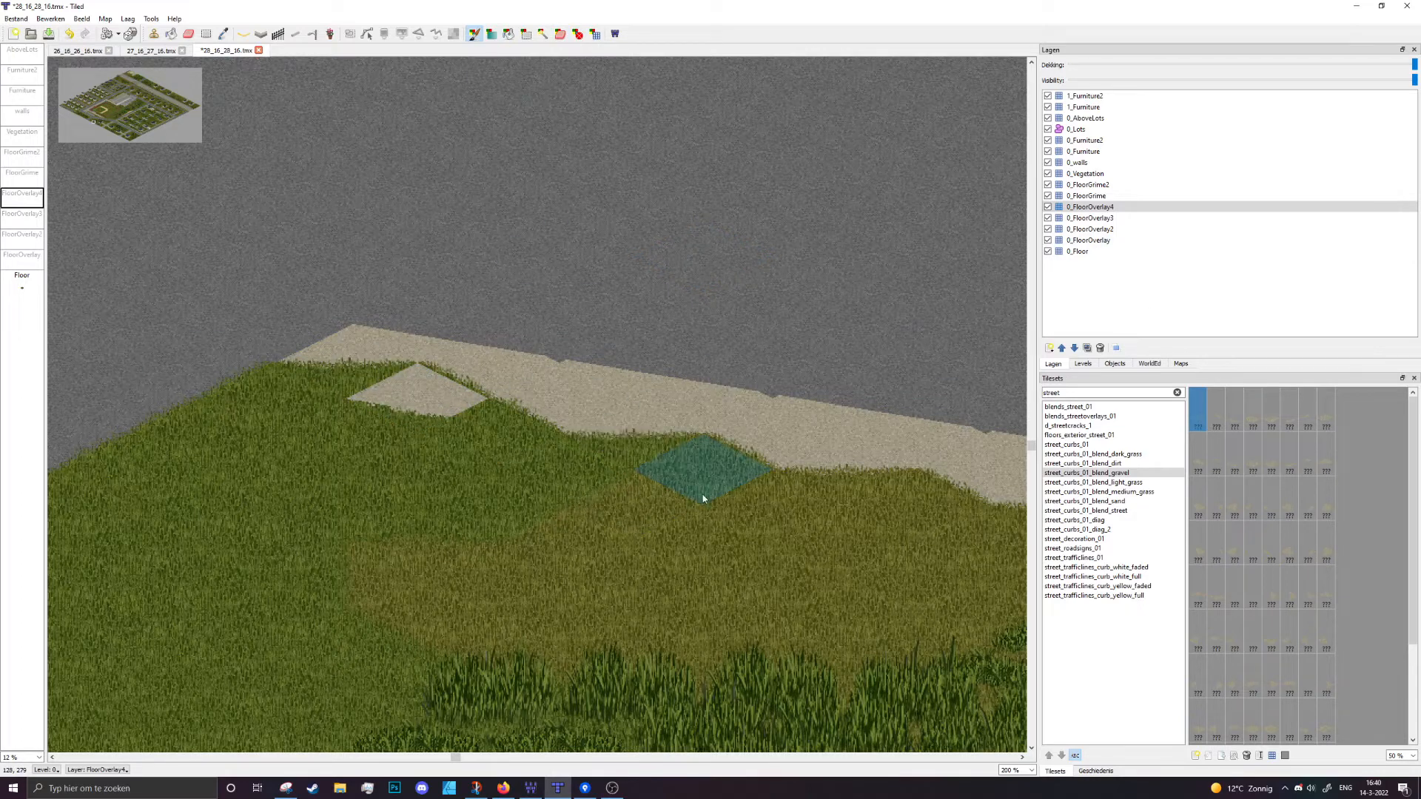
middle_drag(975, 536, 637, 433)
click(483, 424)
middle_drag(775, 525, 579, 488)
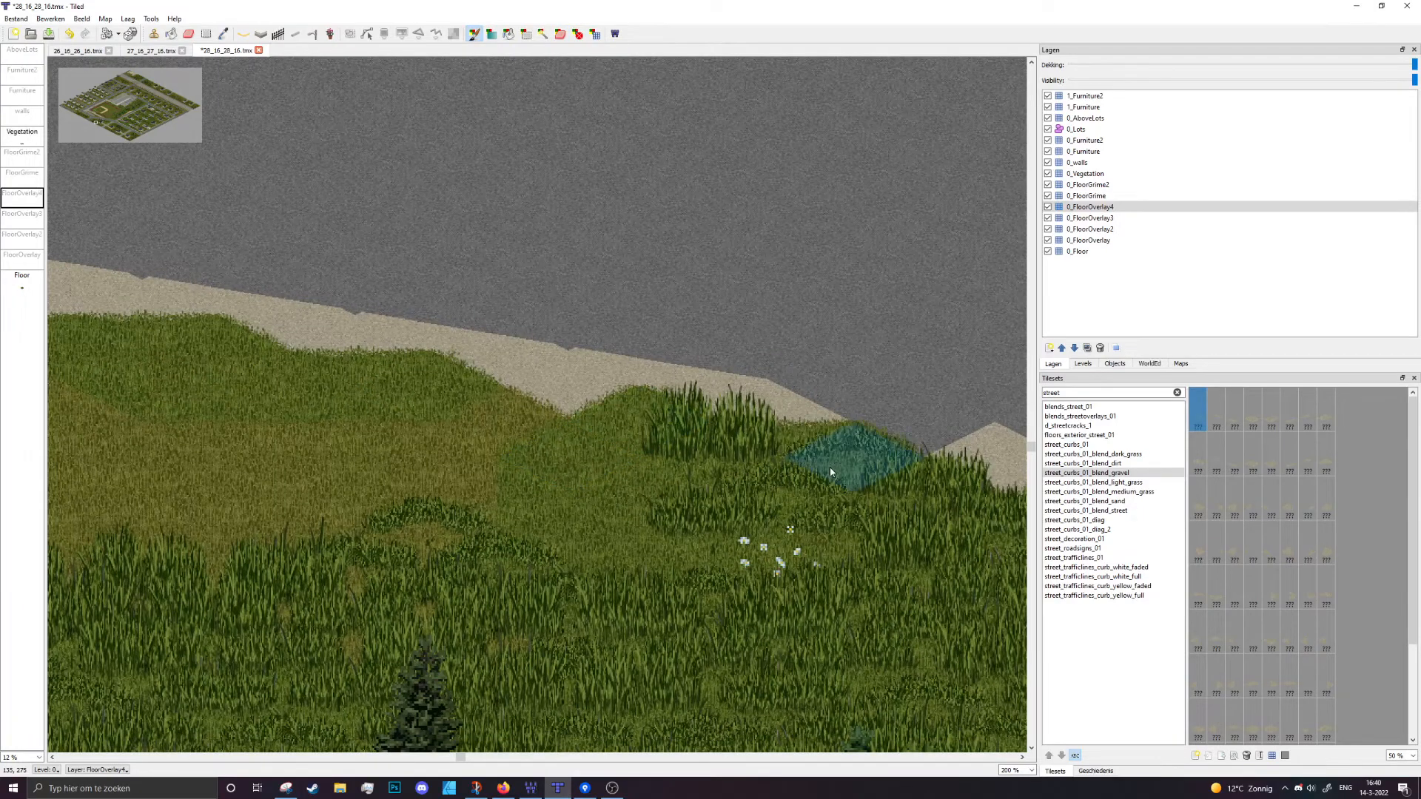
middle_drag(911, 503, 467, 411)
middle_drag(899, 481, 629, 437)
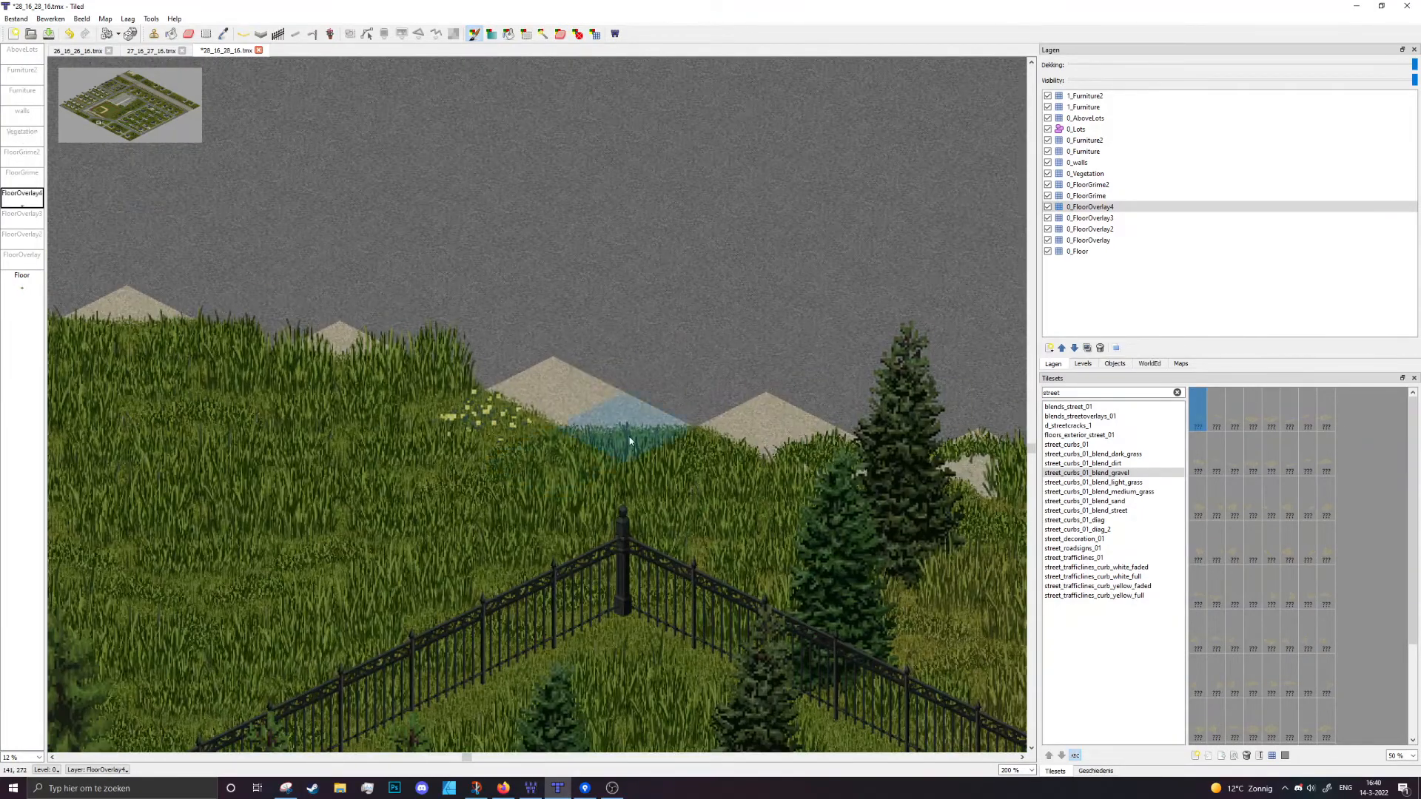
middle_drag(841, 466, 476, 444)
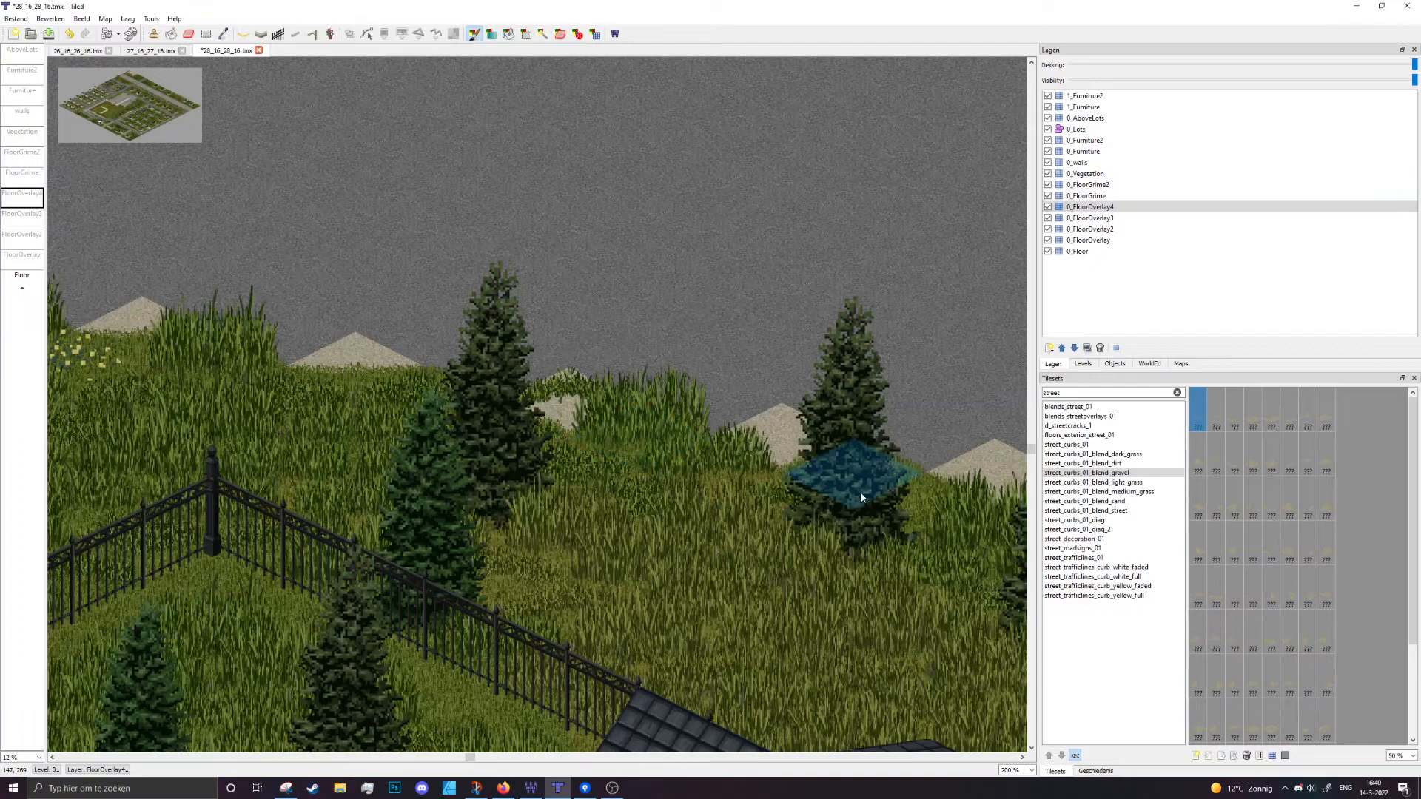
middle_drag(851, 474, 366, 433)
middle_drag(909, 524, 330, 429)
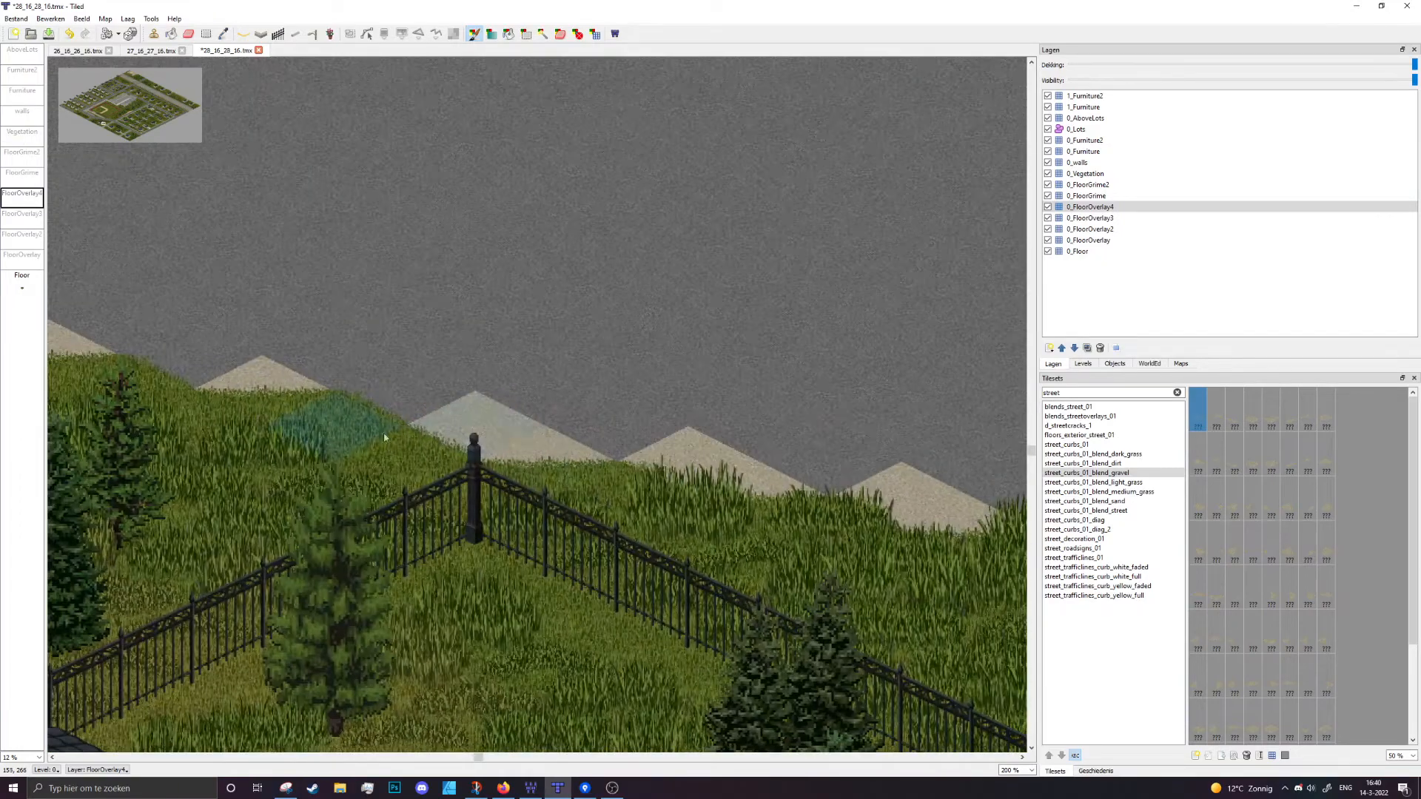
middle_drag(898, 565, 476, 422)
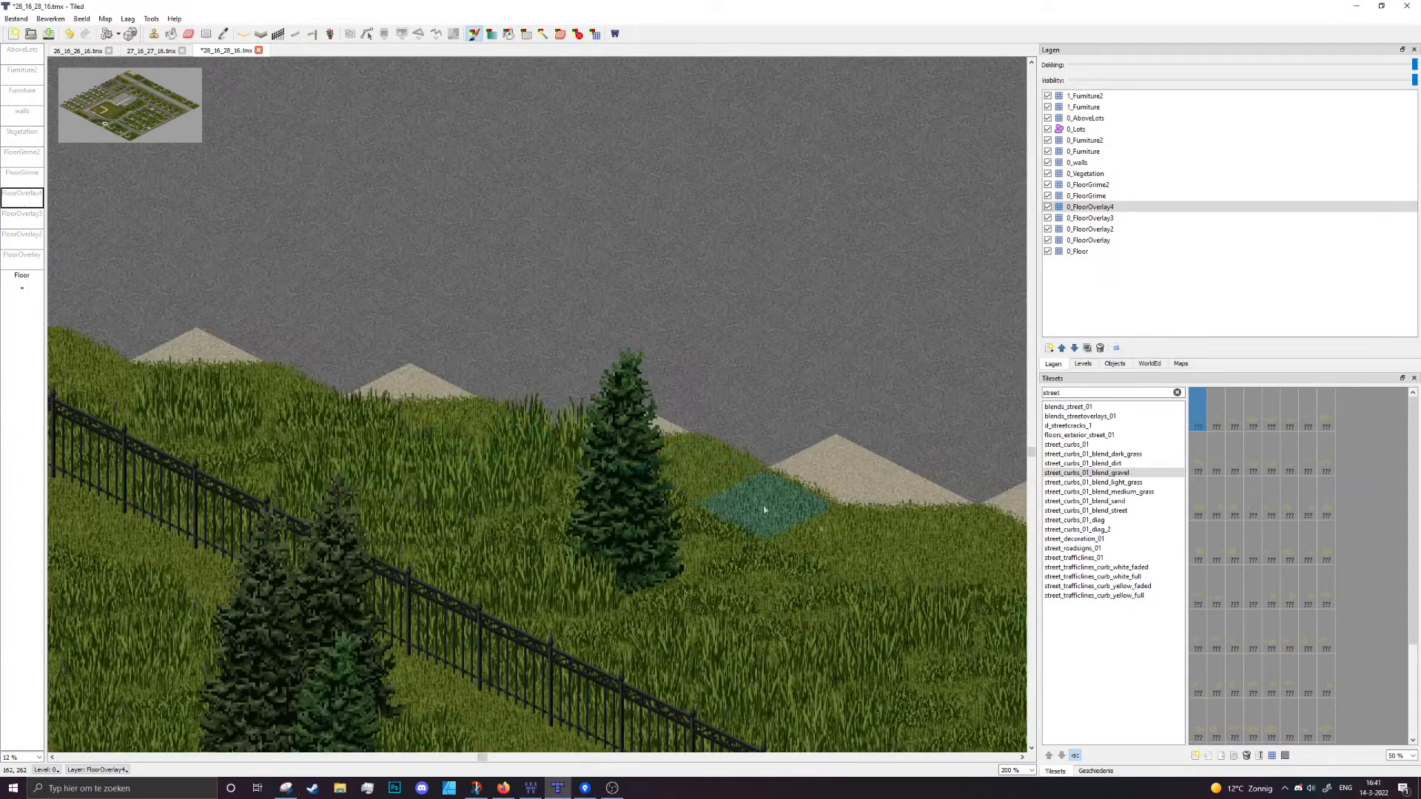
middle_drag(902, 522, 501, 427)
middle_drag(901, 466, 301, 413)
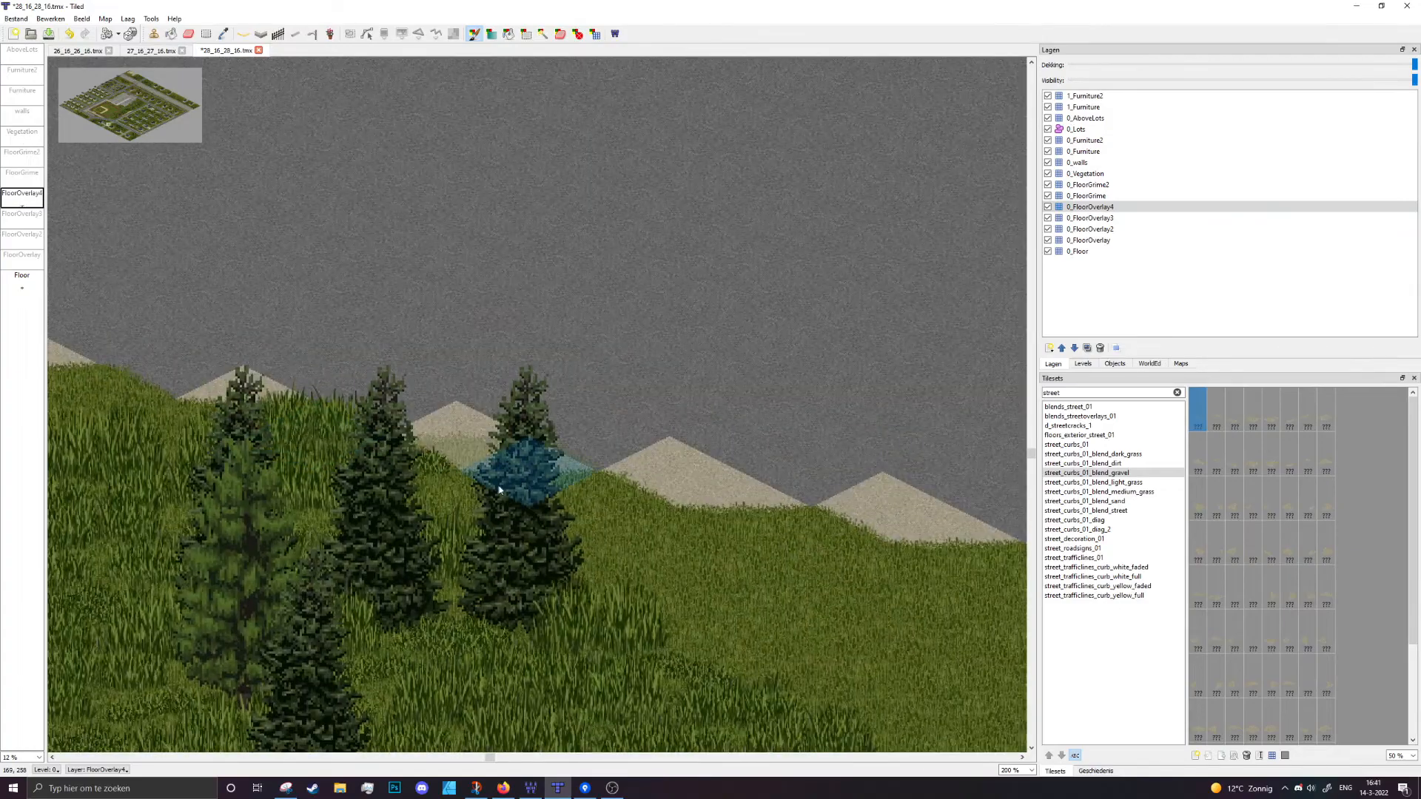
middle_drag(768, 521, 570, 445)
mouse_move(793, 476)
middle_down()
mouse_move(457, 459)
mouse_move(987, 437)
middle_up()
middle_drag(628, 358, 1265, 444)
middle_drag(370, 355, 955, 444)
middle_drag(74, 259, 759, 339)
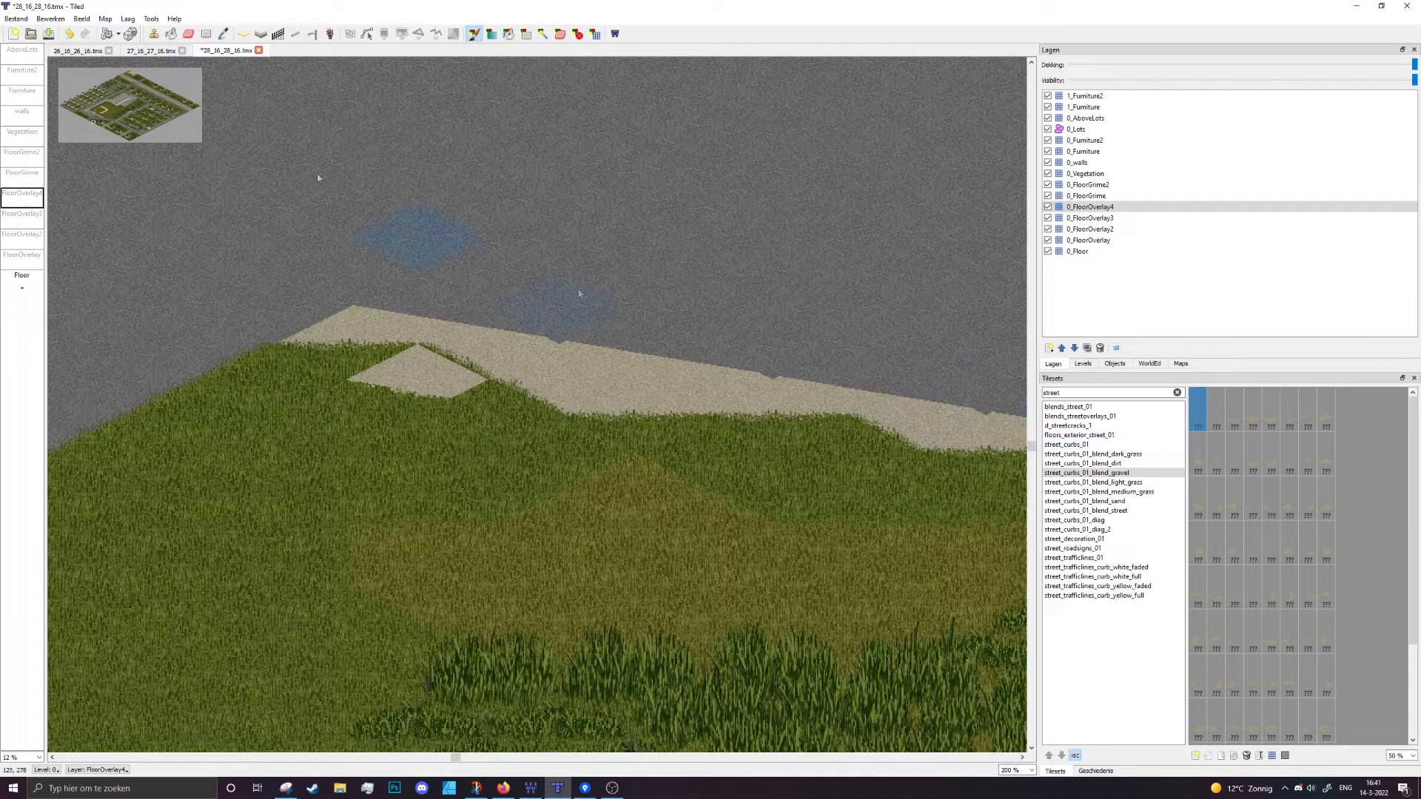
Lay slanted gravel pieces from street_curbs_01_blend_gravel along the start of the road's lower edge on 0_FloorOverlay4
click(154, 34)
click(1216, 408)
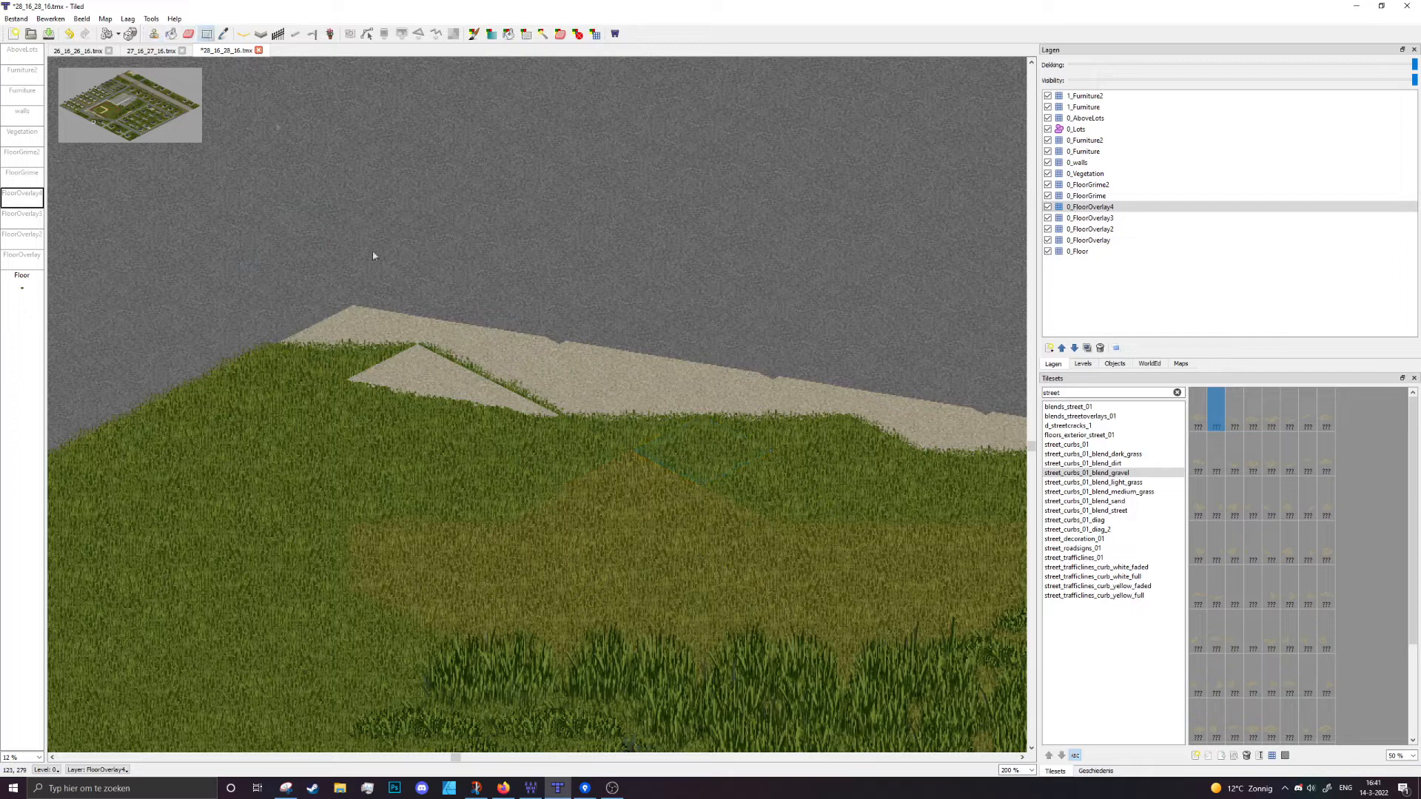
key(b)
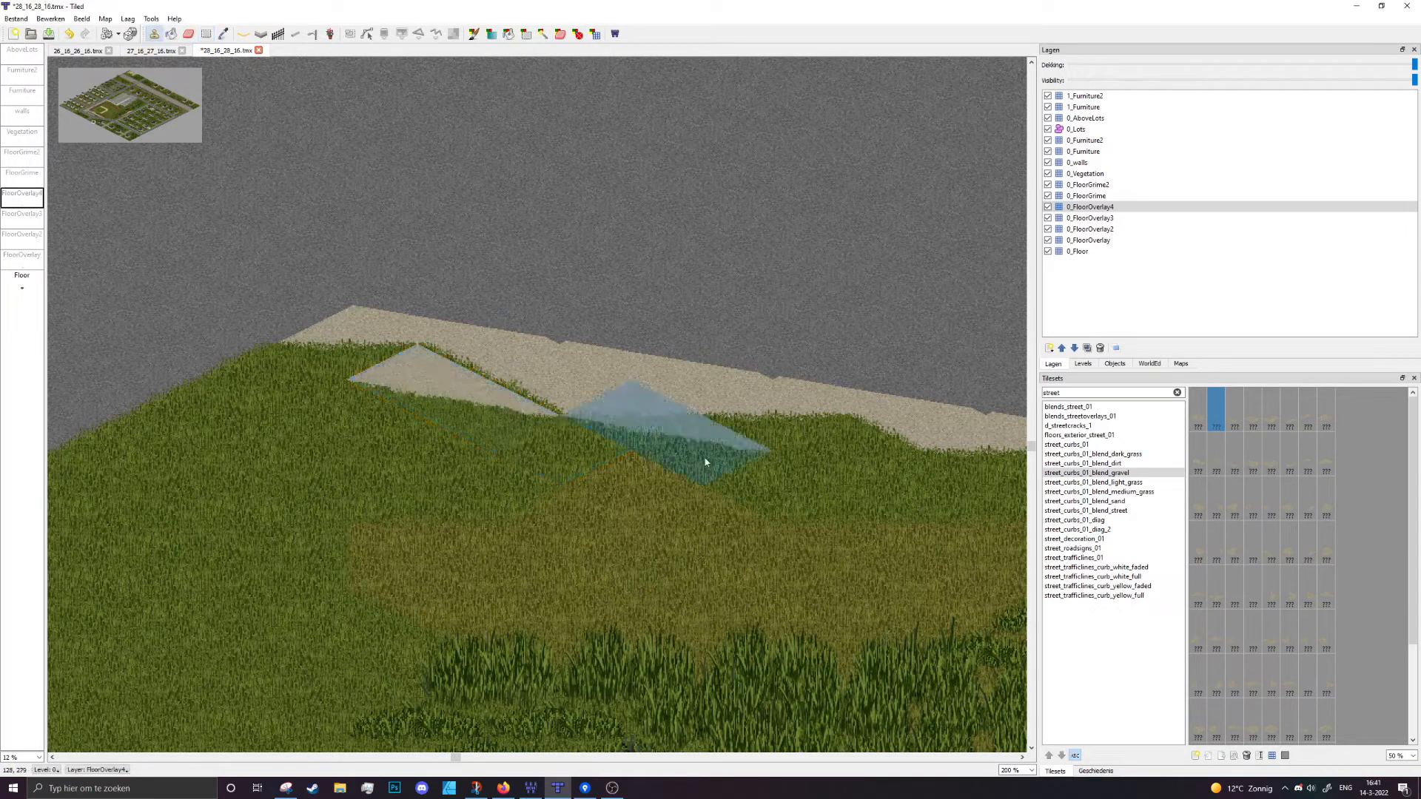
click(920, 486)
middle_drag(861, 492, 467, 443)
click(787, 478)
scroll(598, 566, down, 1)
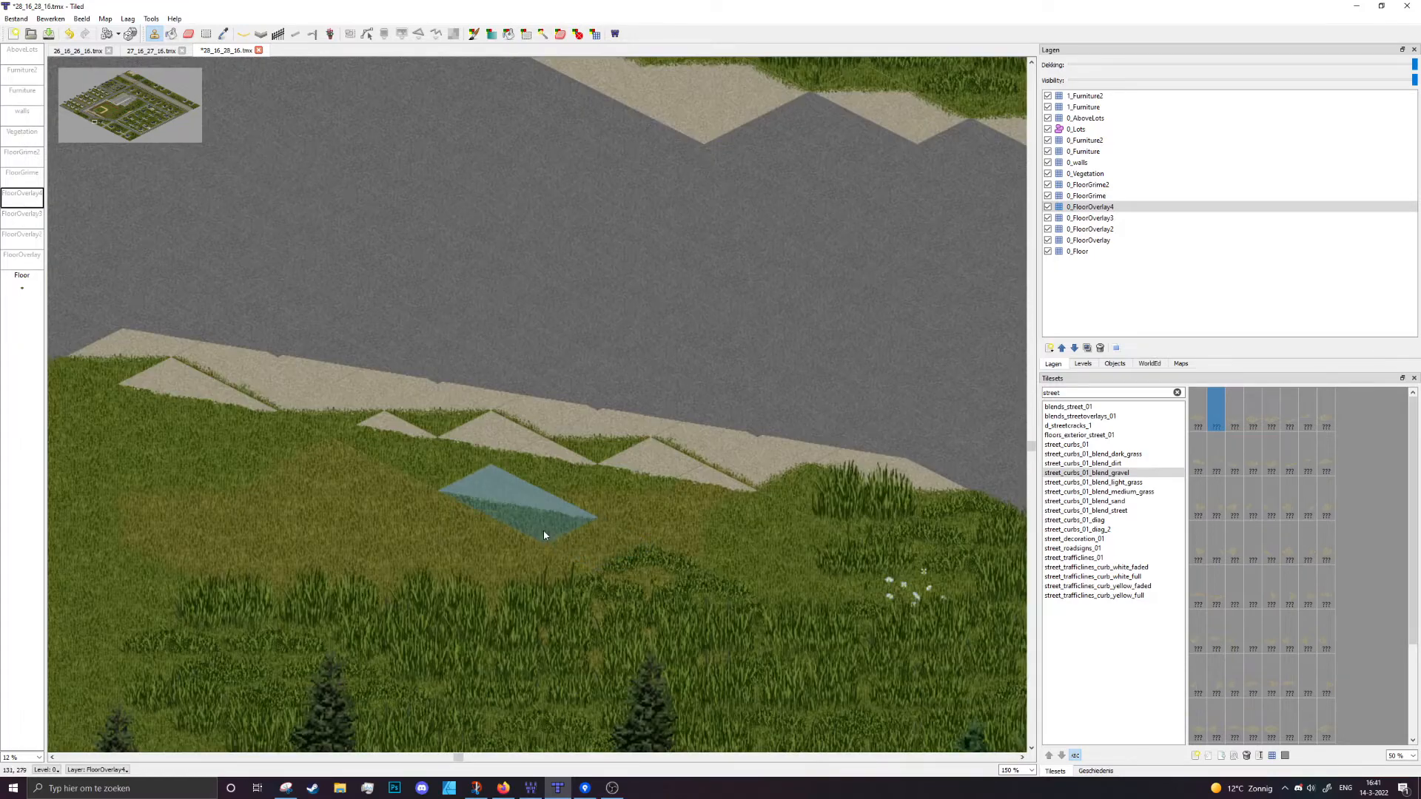
middle_drag(587, 529, 627, 496)
scroll(553, 478, down, 1)
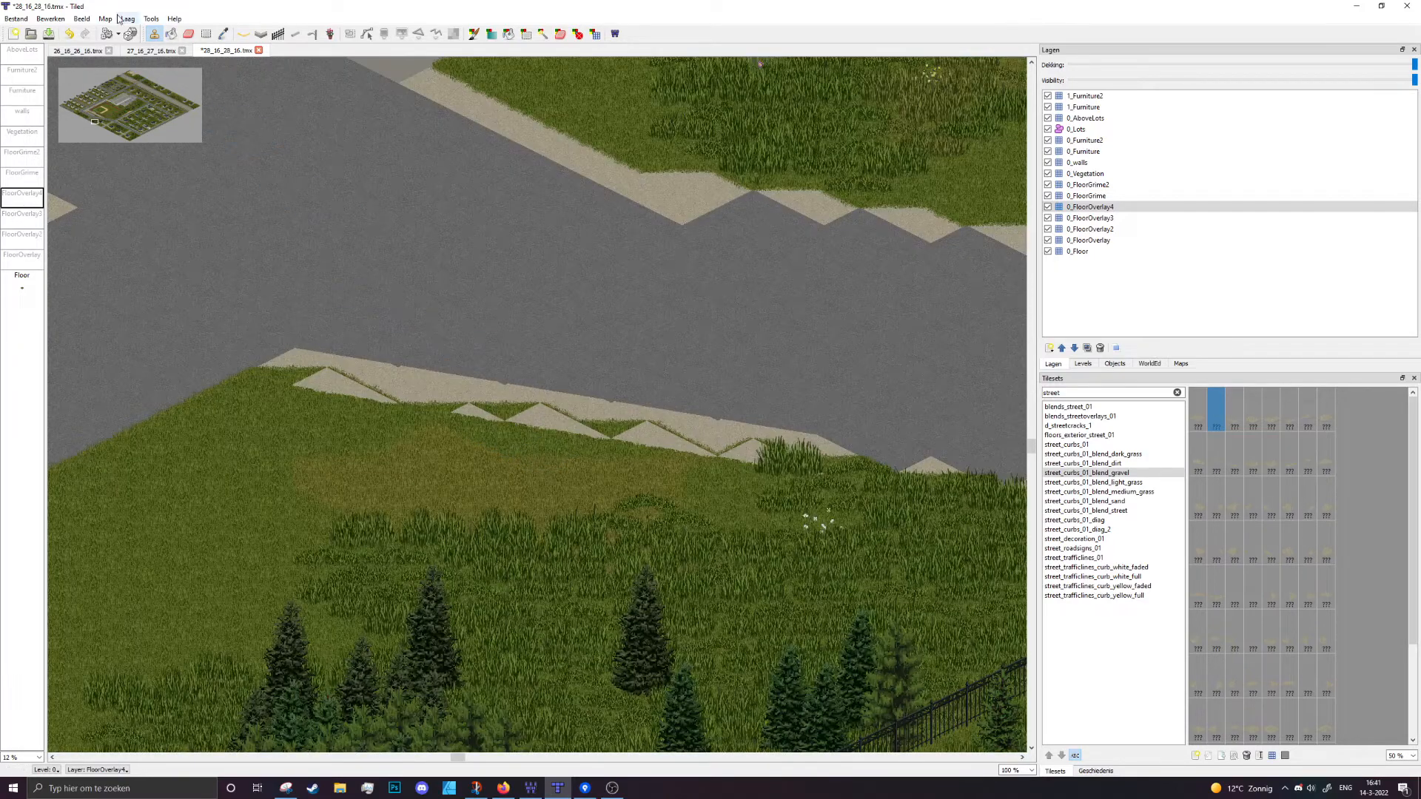
Try to paste a copy of the slanted gravel pieces from 0_FloorOverlay4 farther along the road's lower edge
drag(314, 378, 878, 437)
key(ctrl+c)
middle_drag(857, 422, 445, 285)
key(ctrl+v)
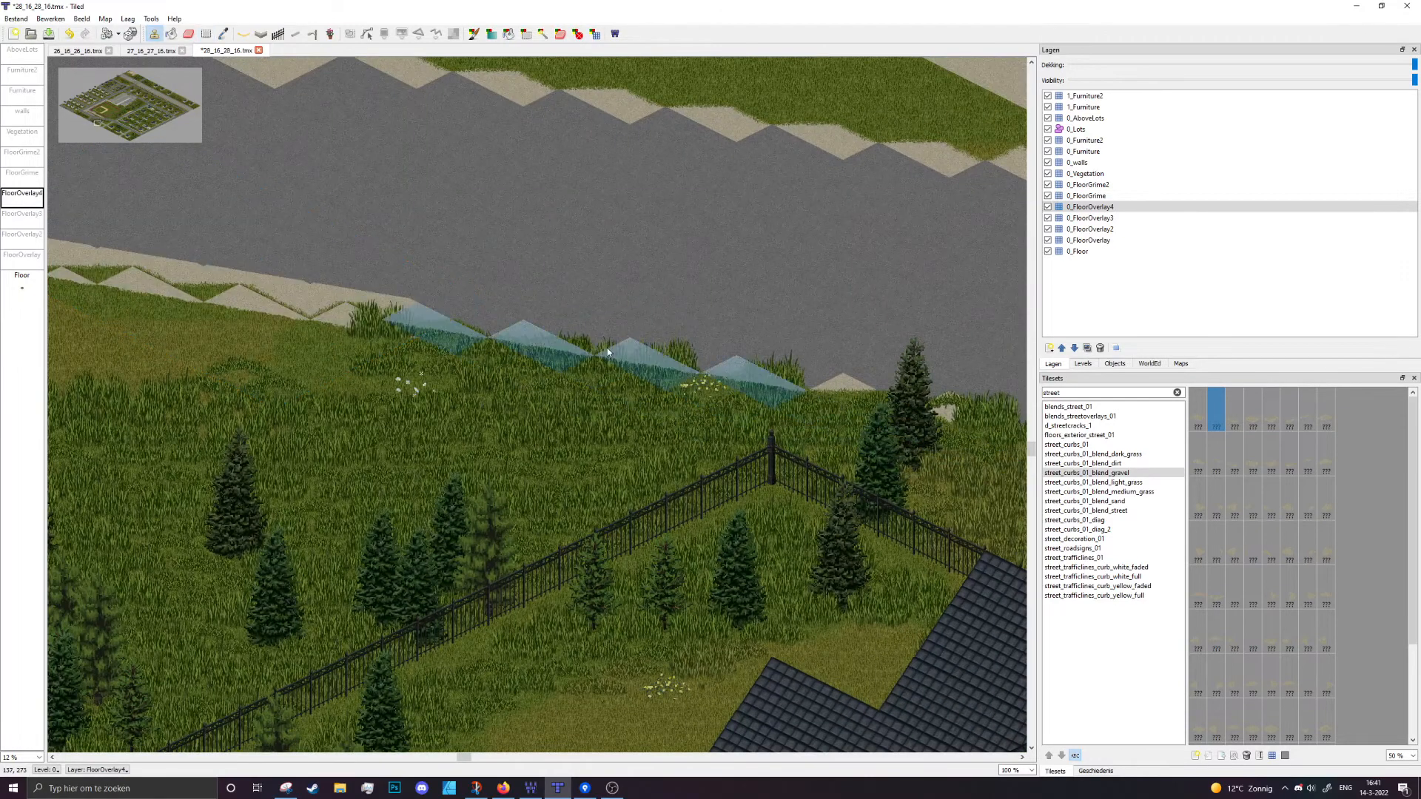
middle_drag(478, 375, 850, 424)
key(ctrl+z)
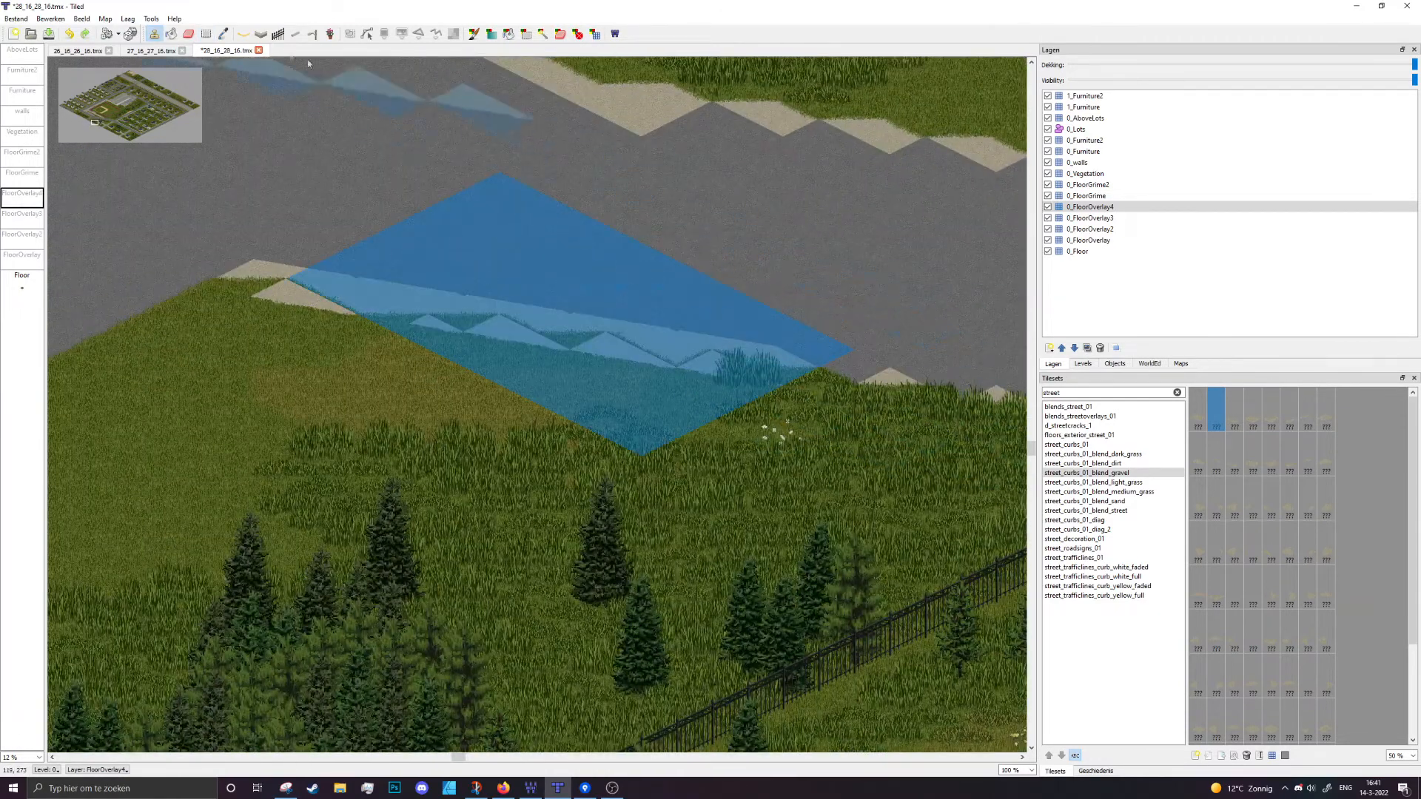
Remove the selected slanted gravel pieces from 0_FloorOverlay4 and place them at the same spot on 0_FloorOverlay
key(Delete)
key(ctrl+Page_Down)
key(ctrl+Page_Down)
key(ctrl+Page_Down)
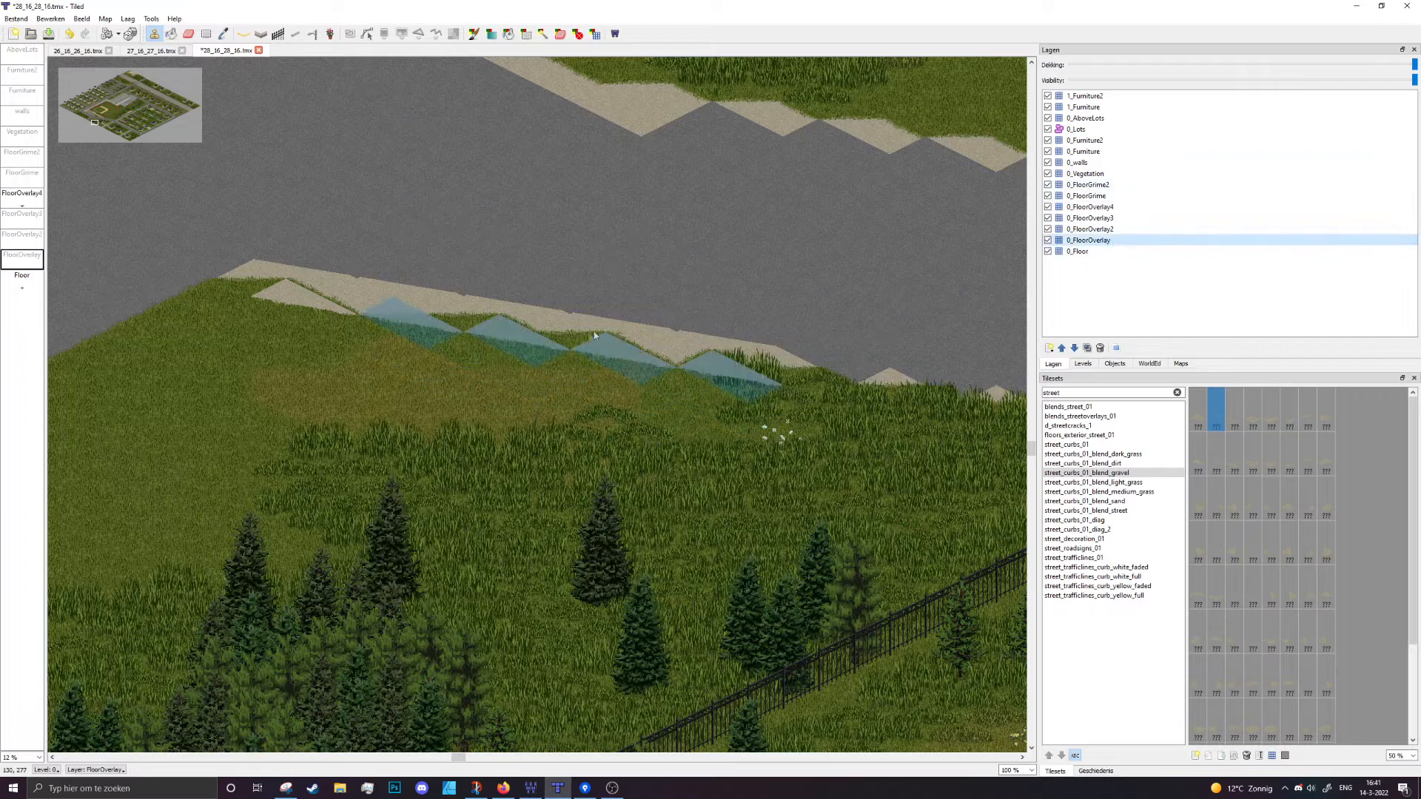
click(582, 338)
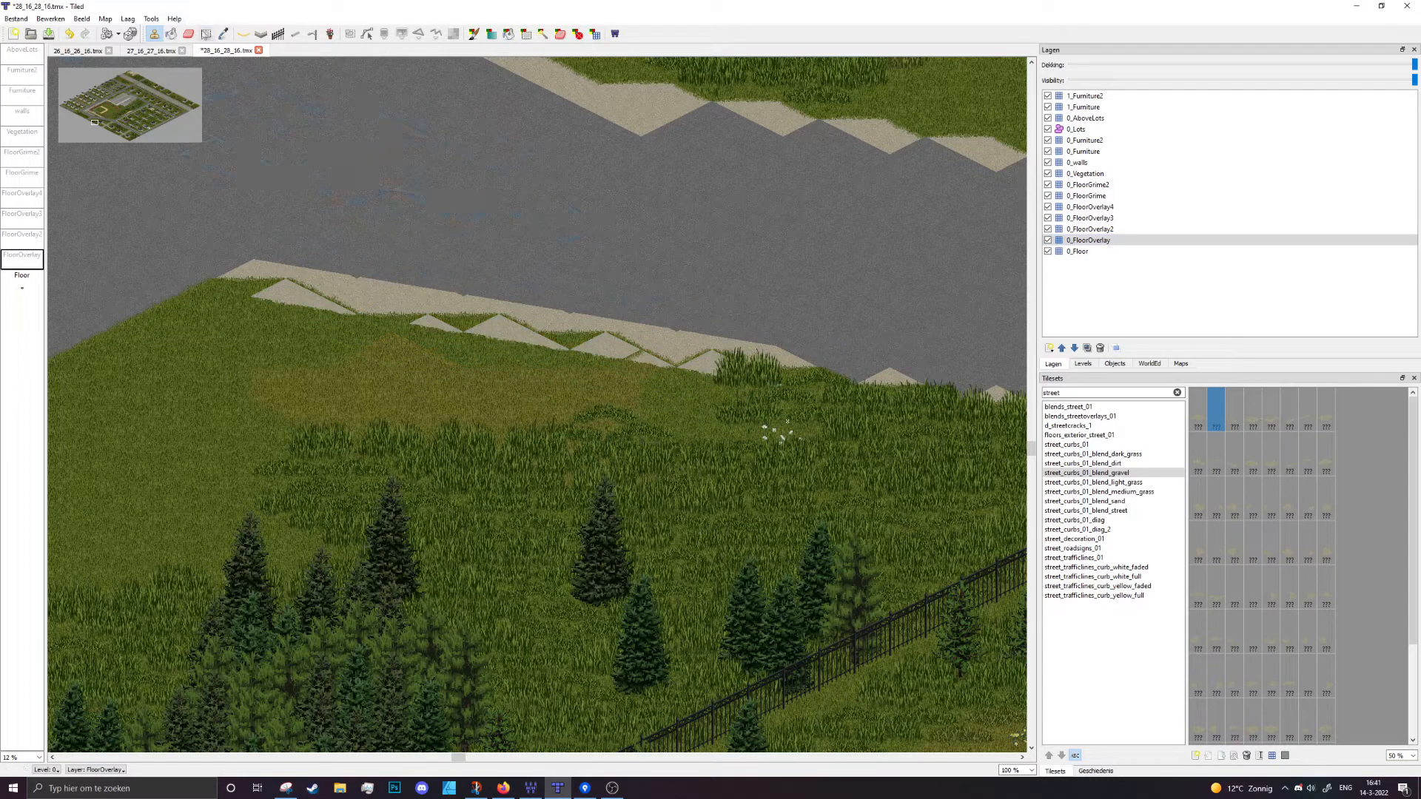
Check 0_FloorOverlay4 for leftover gravel tiles at the first notch and return to 0_FloorOverlay
key(ctrl+Page_Up)
key(ctrl+Page_Up)
key(ctrl+Page_Up)
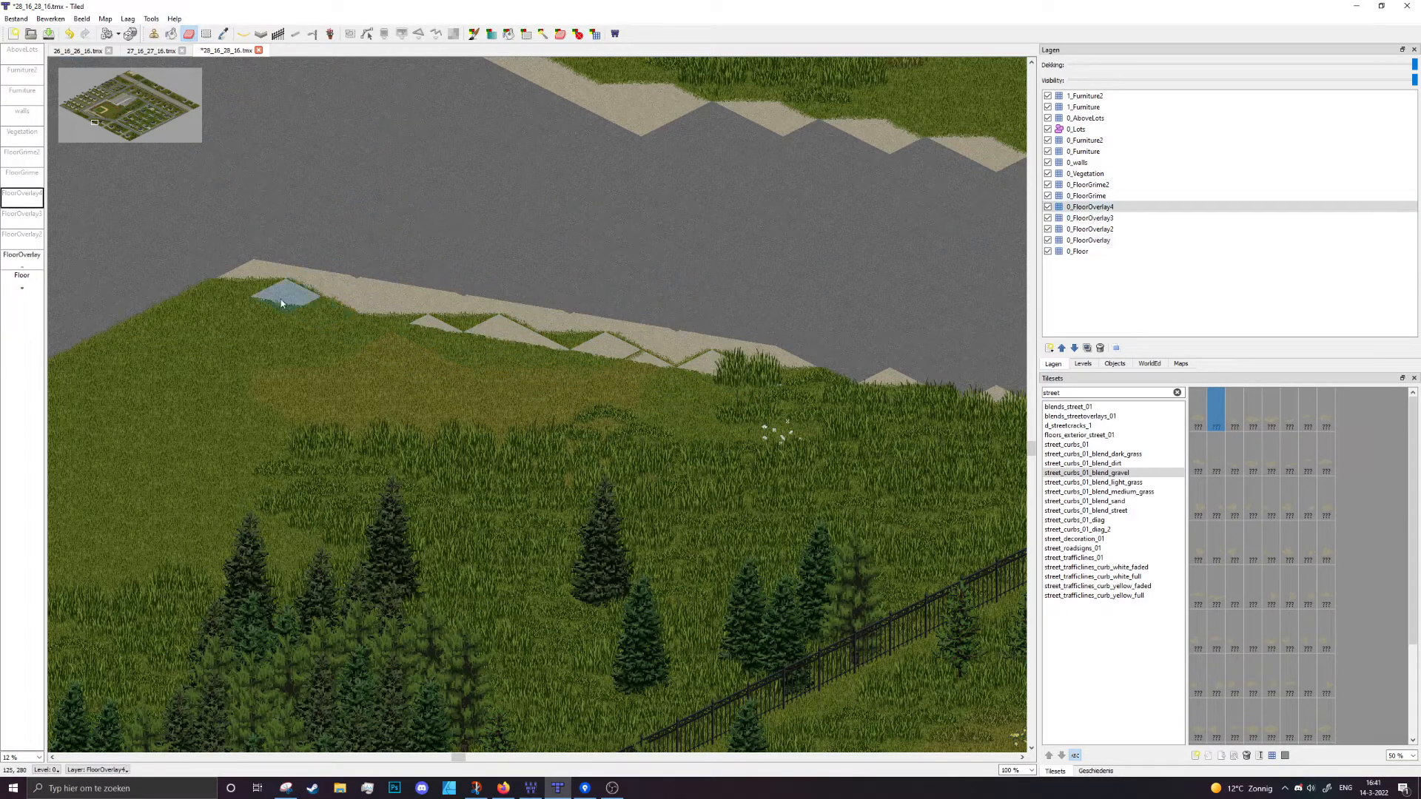
click(1109, 241)
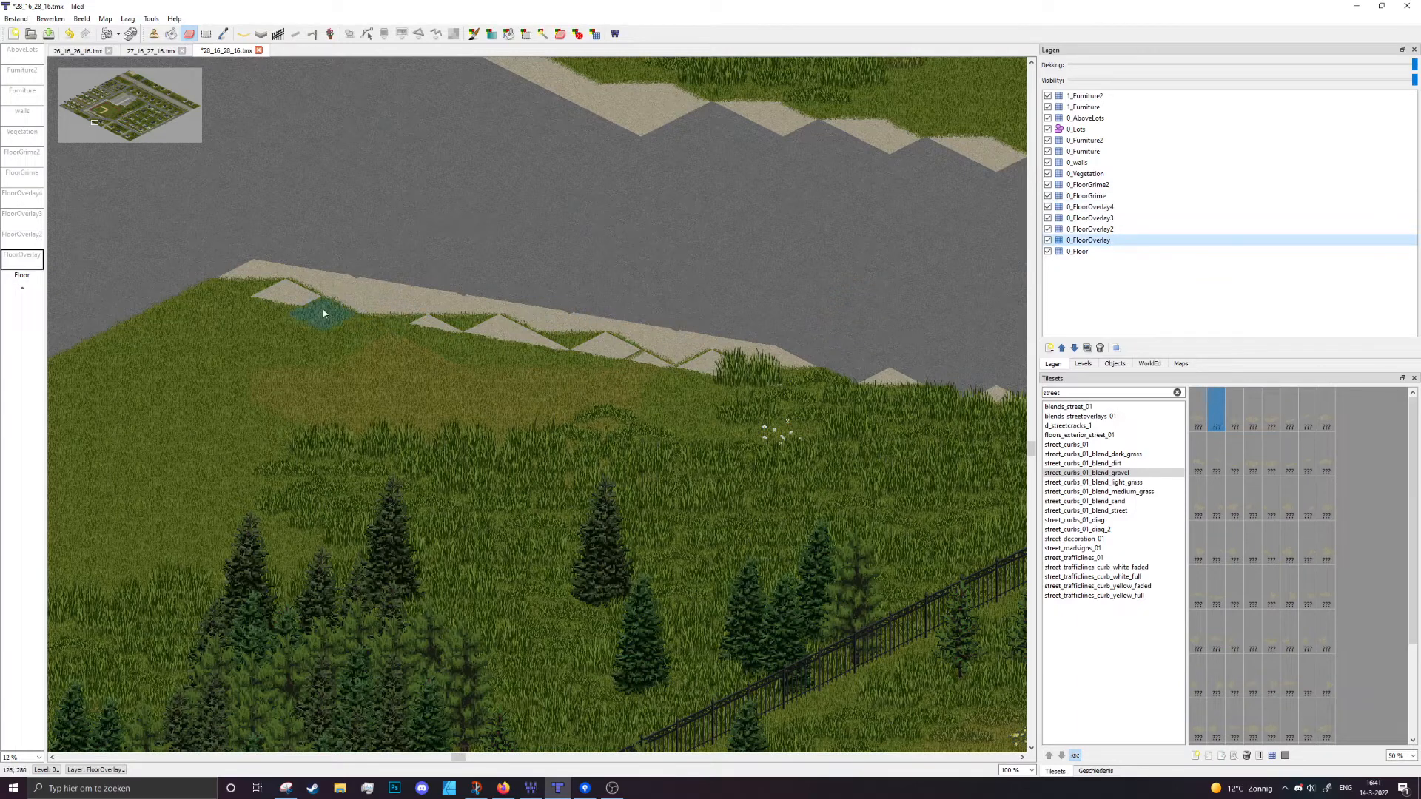
click(154, 34)
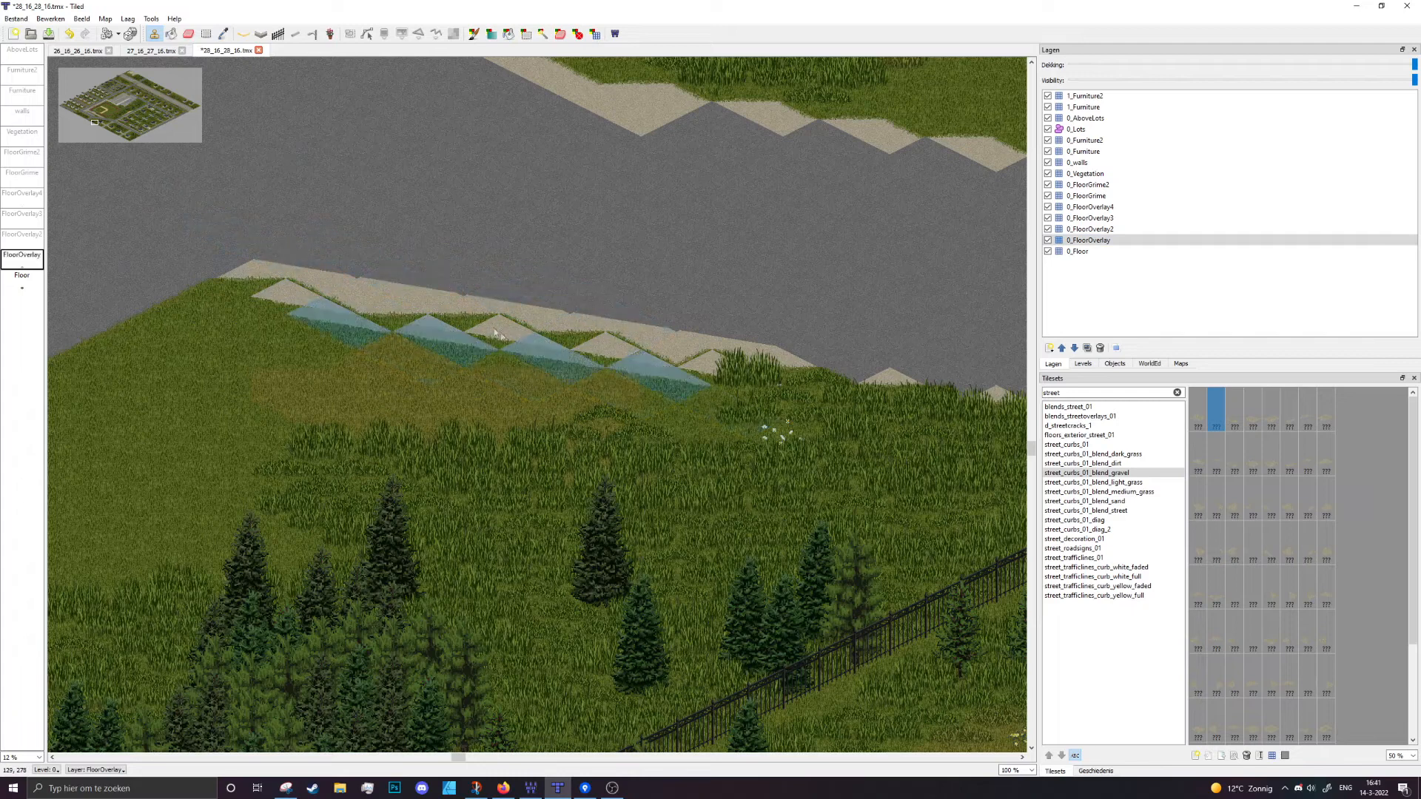
Copy the finished stretch of the lower road edge and paste it repeatedly on 0_FloorOverlay up to the side street
drag(289, 294, 818, 363)
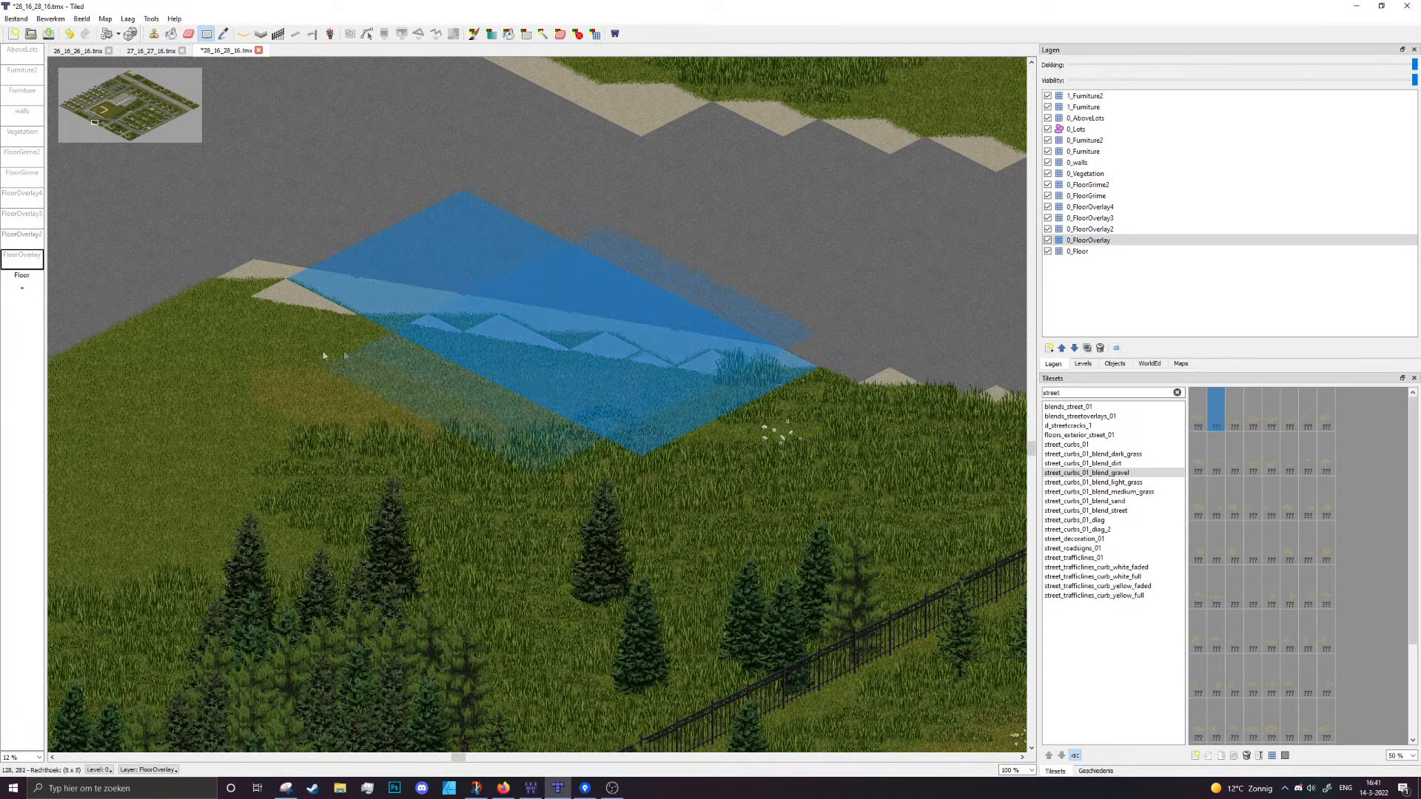
key(ctrl+v)
scroll(576, 409, right, 5)
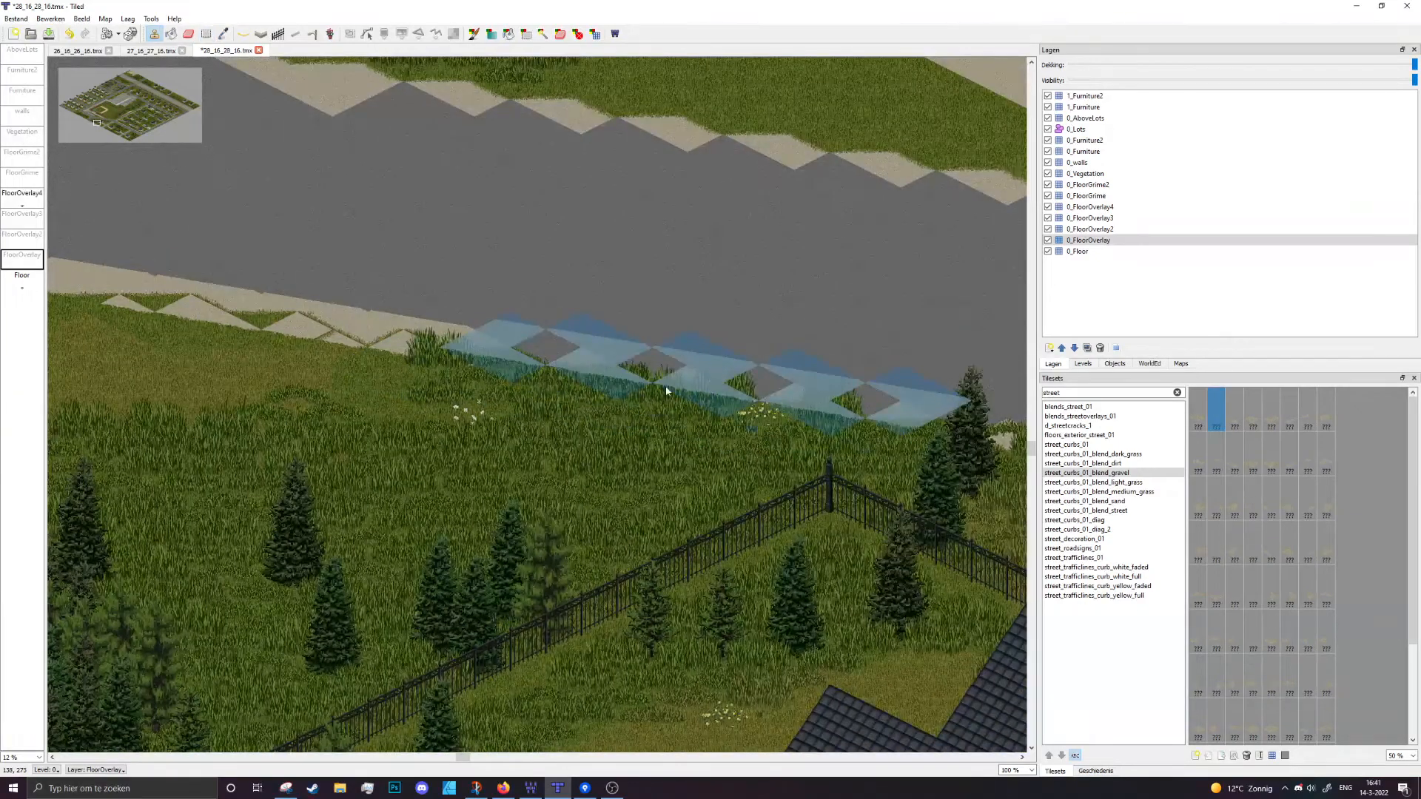
scroll(666, 400, right, 5)
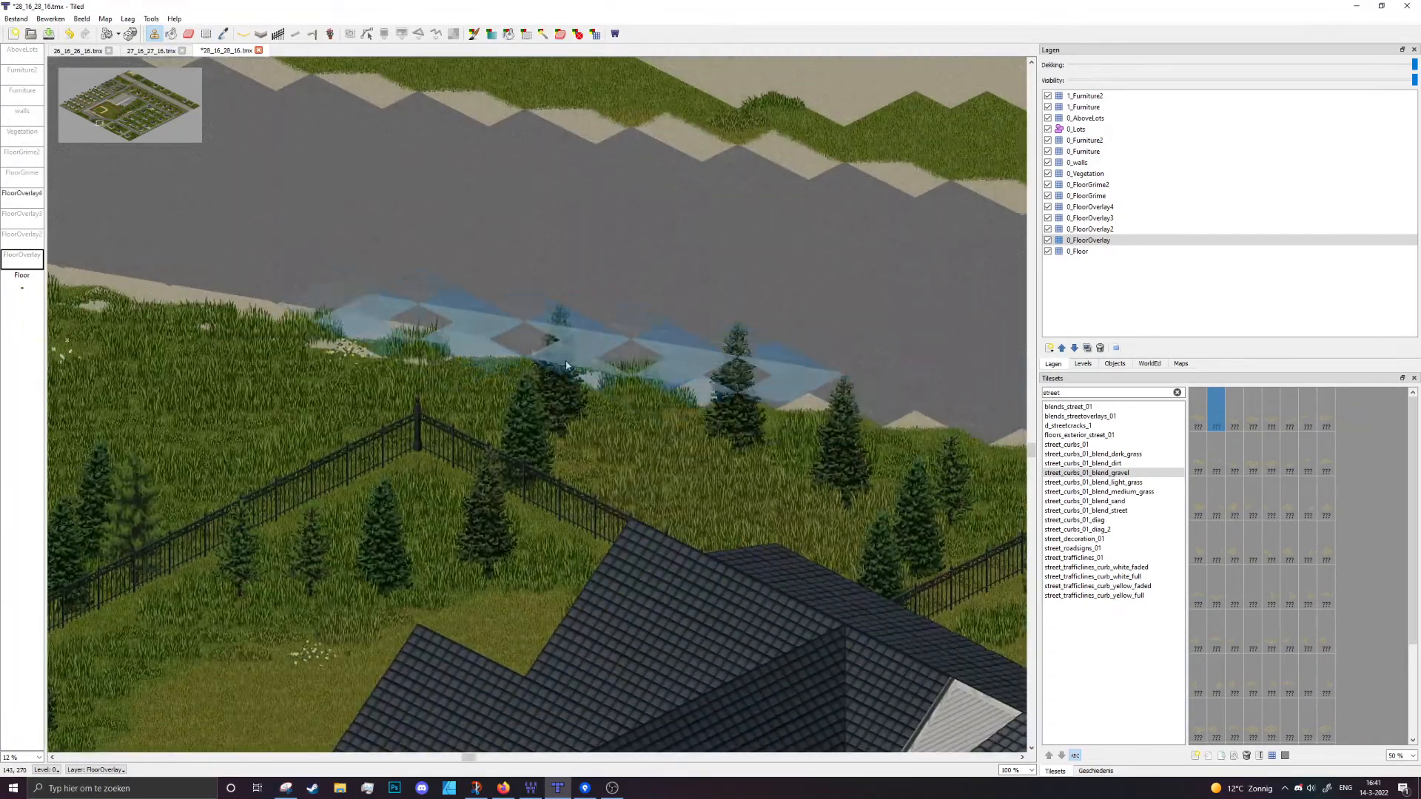
scroll(654, 390, right, 5)
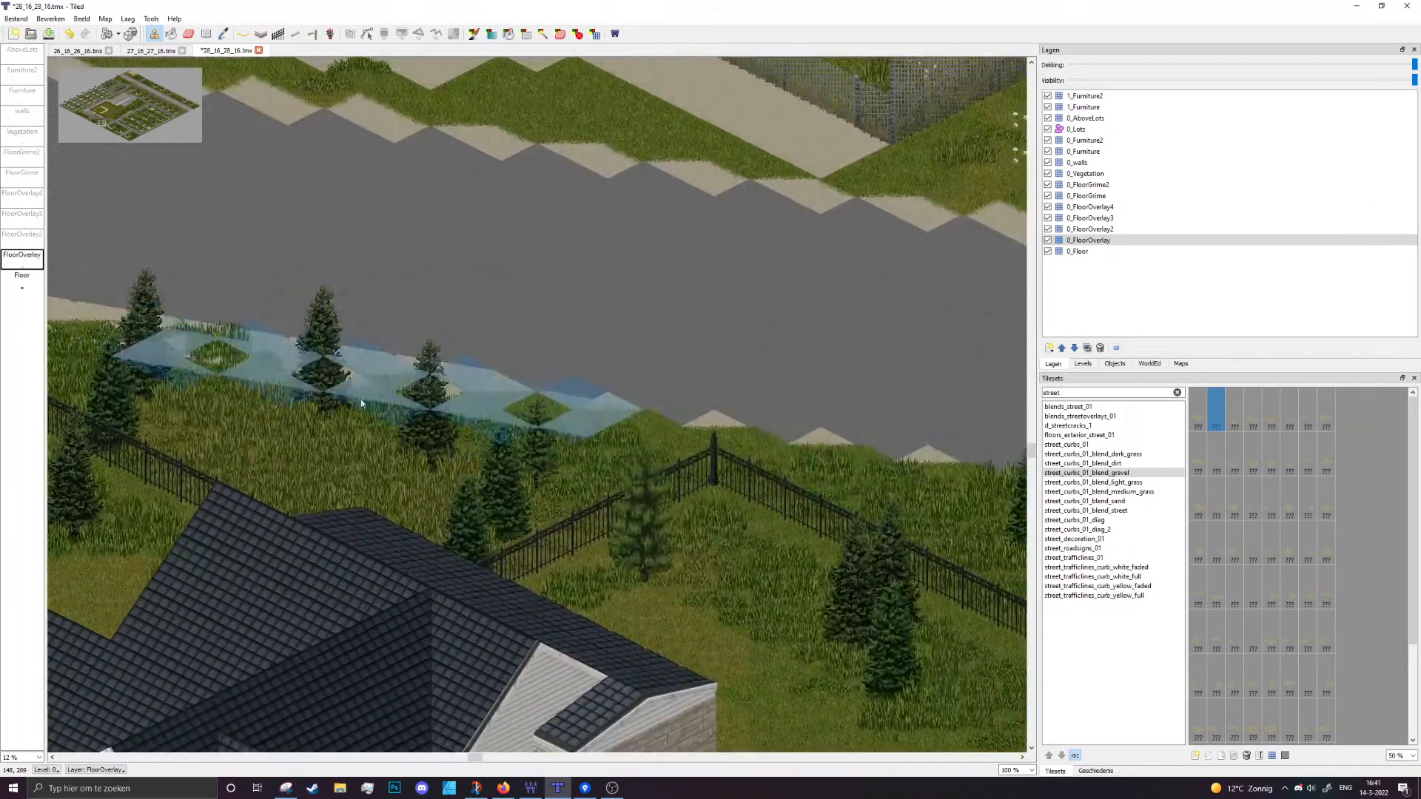
scroll(652, 427, right, 5)
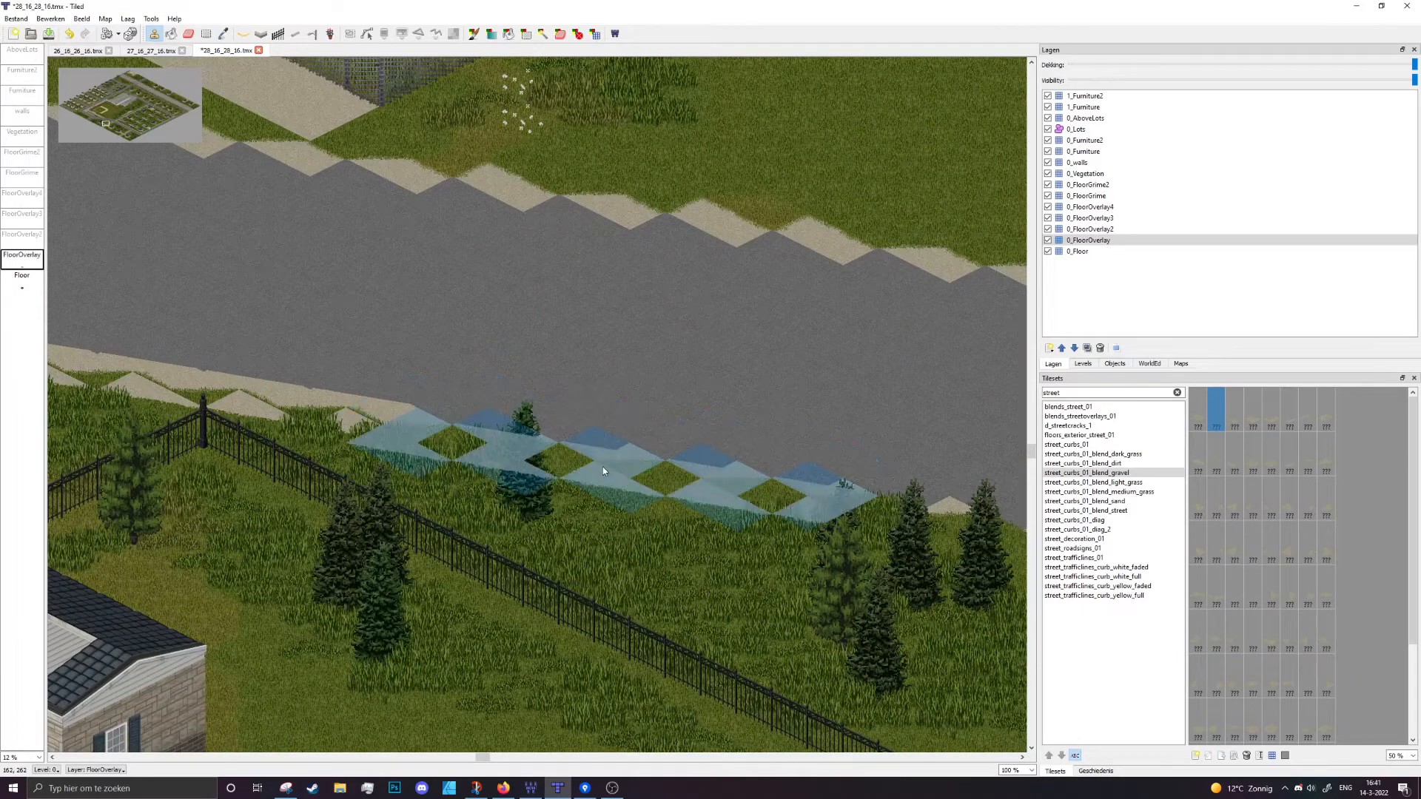
key(z)
key(z)
key(z)
key(z)
scroll(726, 452, right, 6)
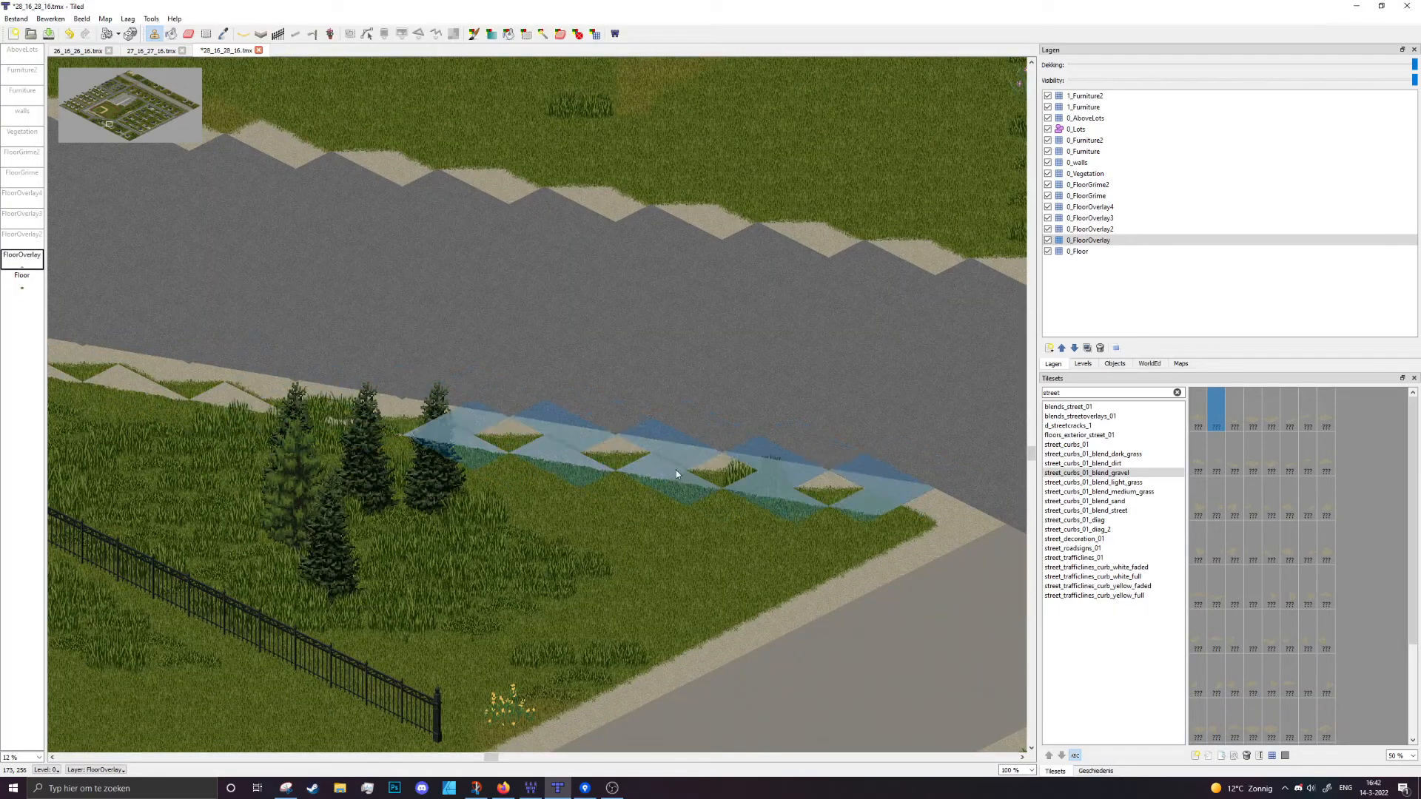
Clear the grass blends covering the pasted gravel tiles along the road's lower edge
middle_drag(252, 473, 899, 462)
middle_drag(200, 367, 787, 495)
middle_drag(255, 403, 910, 512)
middle_drag(485, 473, 682, 517)
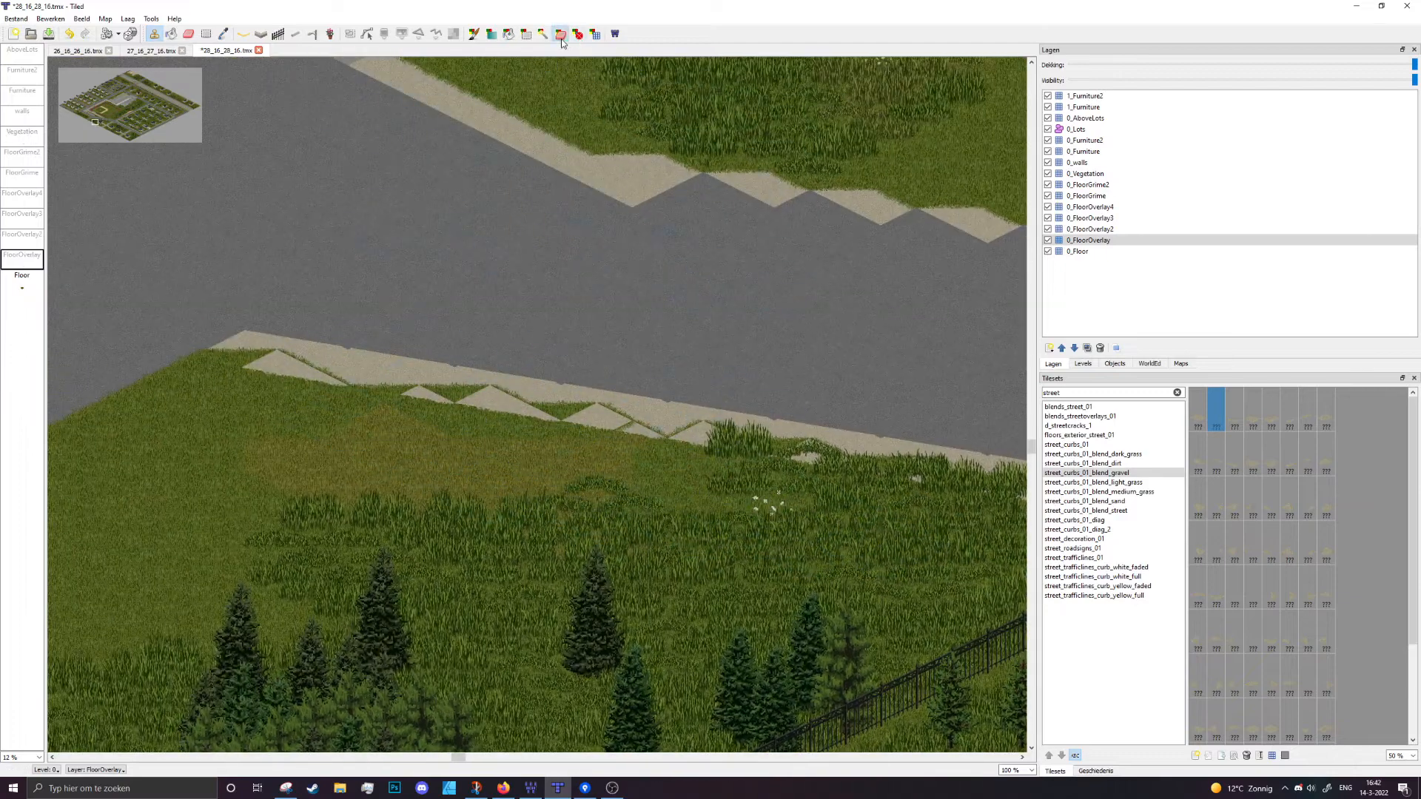
middle_drag(788, 410, 427, 300)
mouse_move(370, 344)
mouse_down()
mouse_move(705, 402)
mouse_move(897, 485)
mouse_up()
middle_drag(894, 453, 369, 360)
mouse_move(491, 365)
mouse_down()
mouse_move(717, 439)
mouse_move(491, 354)
mouse_move(723, 413)
mouse_move(863, 429)
mouse_up()
mouse_move(870, 393)
middle_down()
mouse_move(565, 359)
mouse_move(413, 373)
middle_up()
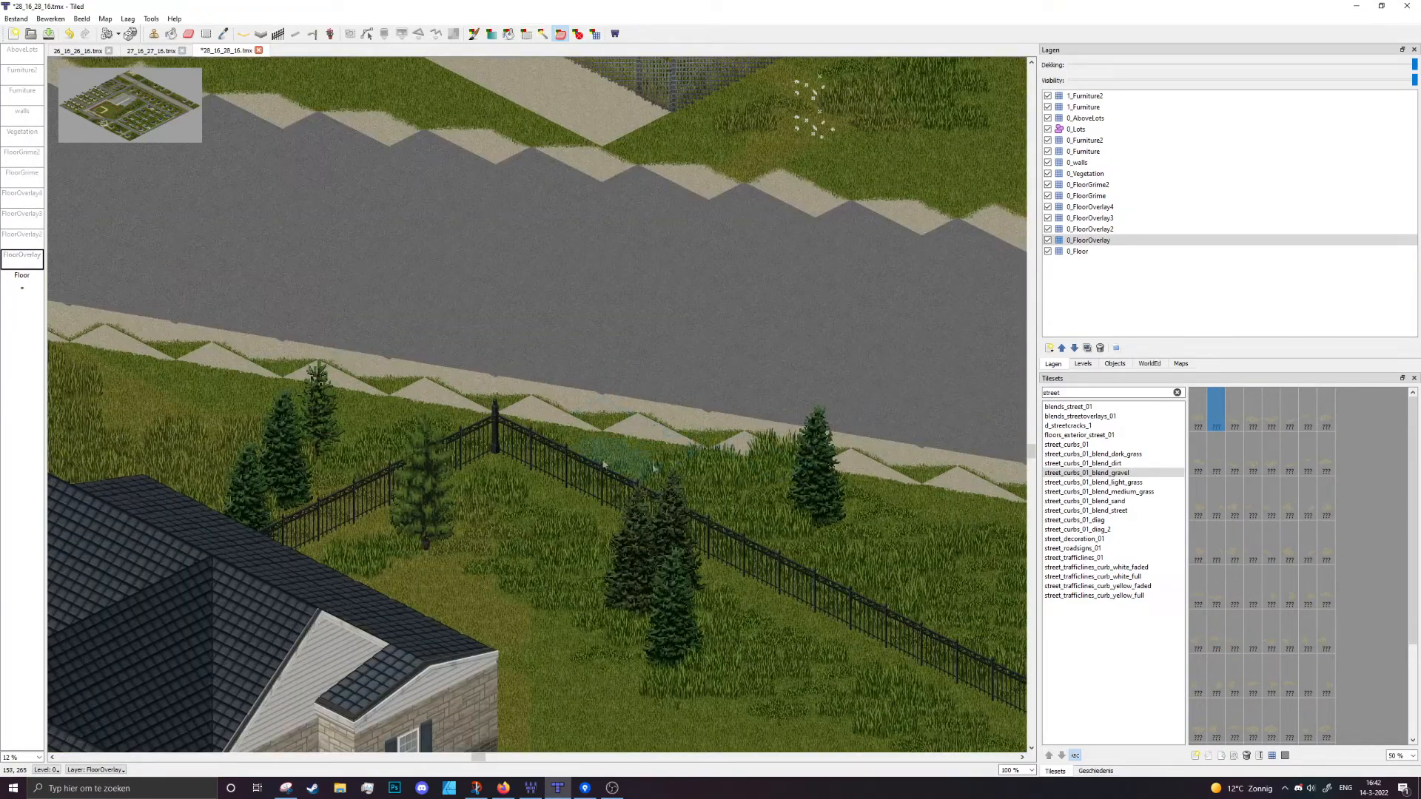
Examine the gravel edge up to the side street, toggling the visibility of 0_FloorOverlay
ctrl+scroll(788, 443, up, 4)
ctrl+scroll(544, 421, down, 4)
middle_drag(370, 356, 223, 415)
middle_drag(726, 488, 341, 414)
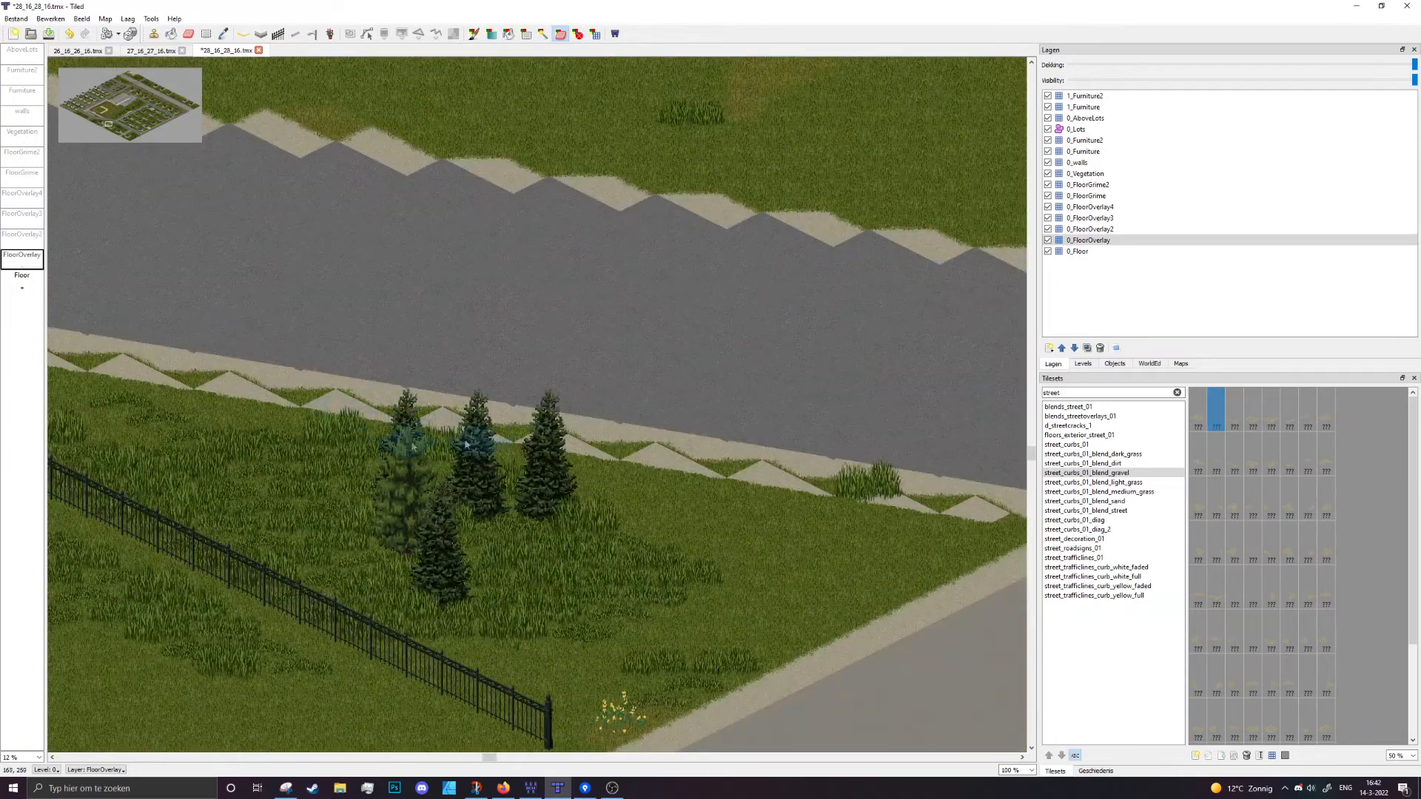
middle_drag(730, 326, 1029, 296)
click(1048, 241)
click(1048, 240)
Mark cells along the start of the road's lower gravel edge as no-blend on 0_FloorOverlay2 and 0_FloorOverlay3
click(1088, 229)
middle_drag(459, 244, 1037, 332)
click(578, 35)
middle_drag(431, 162, 617, 362)
drag(249, 323, 543, 363)
middle_drag(659, 378, 294, 379)
drag(196, 370, 403, 372)
click(1156, 209)
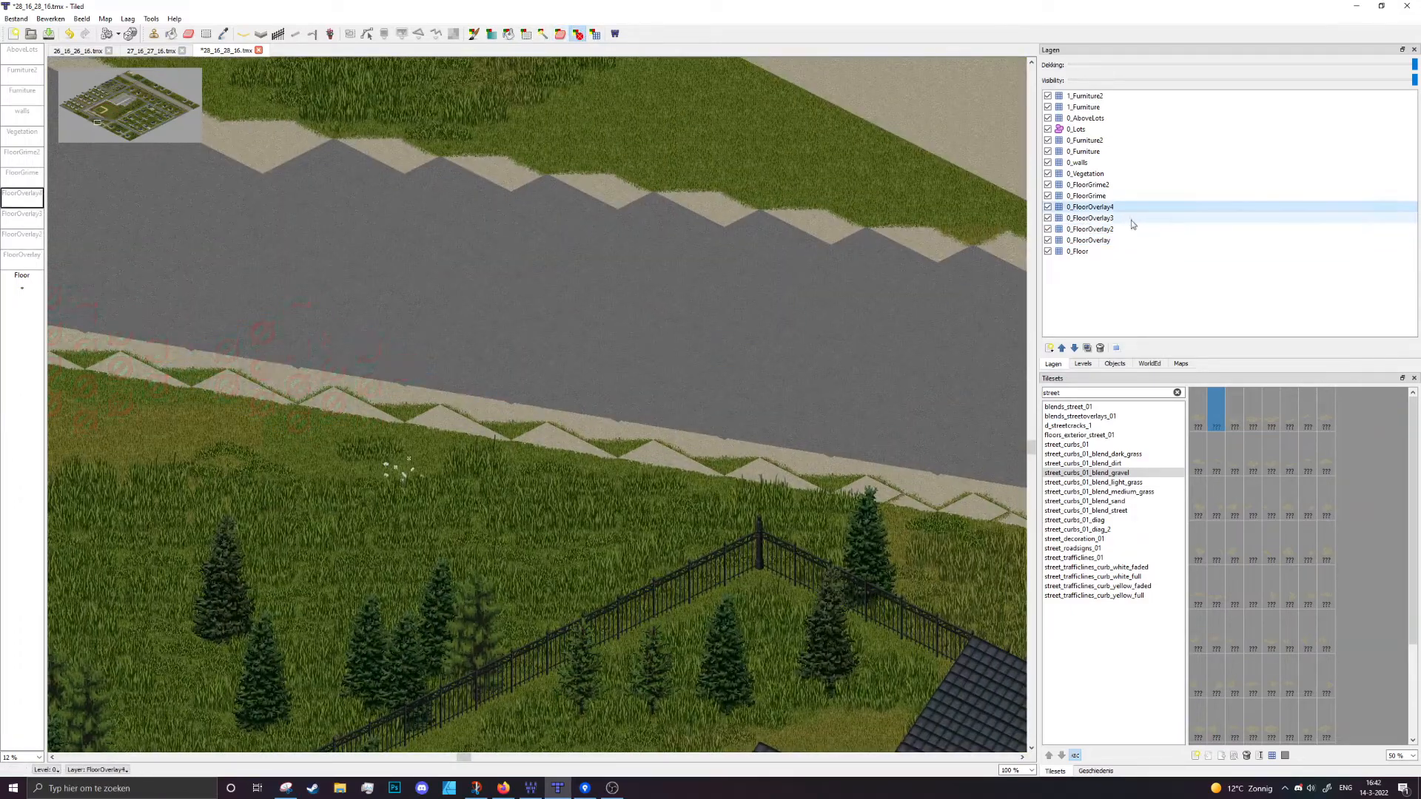
click(1134, 219)
middle_drag(332, 335, 659, 346)
drag(236, 344, 553, 361)
Mark the first stretch of the lower gravel edge as no-blend cells on 0_FloorOverlay4, undoing one misplaced area
click(1155, 208)
drag(289, 394, 529, 342)
key(ctrl+z)
drag(194, 330, 770, 400)
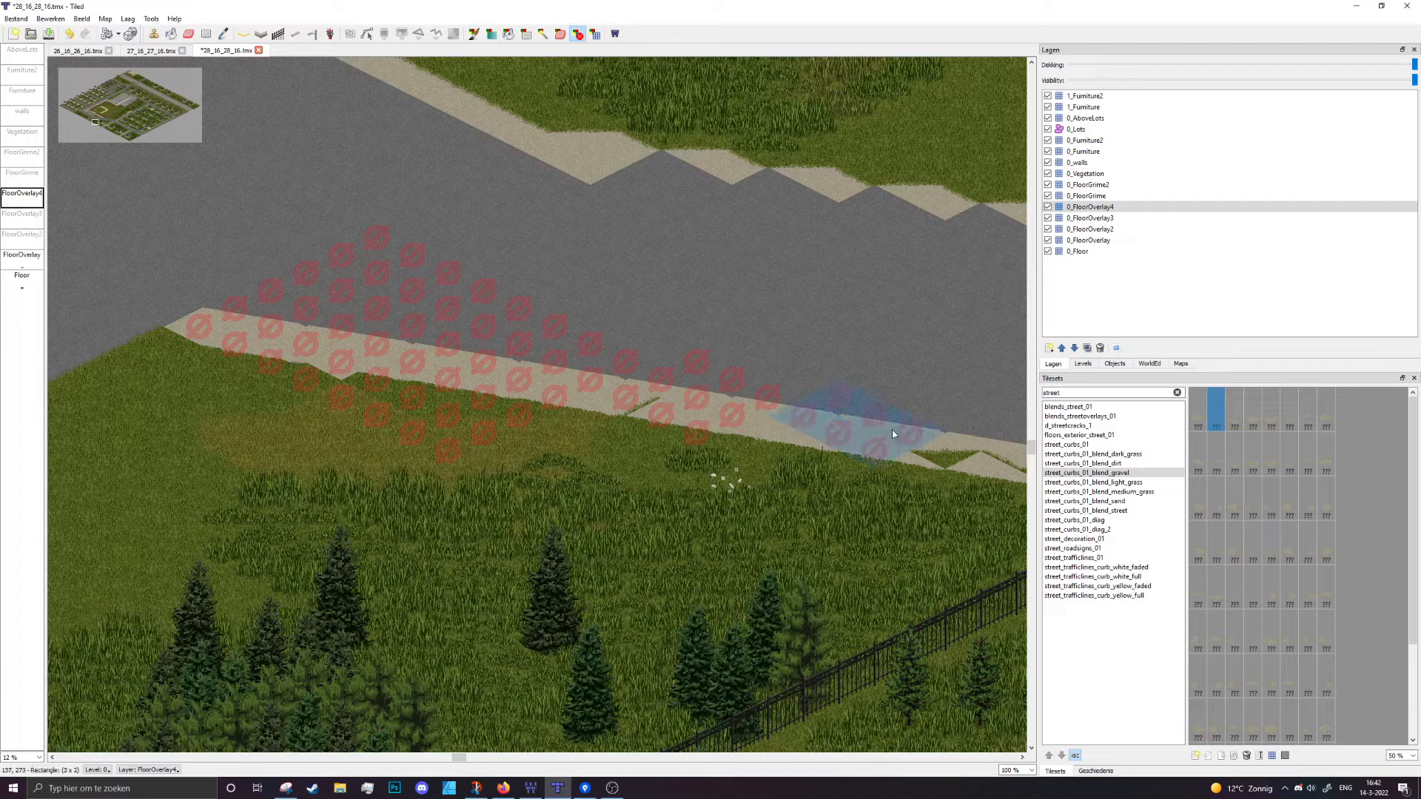
middle_drag(965, 453, 534, 392)
drag(497, 401, 568, 404)
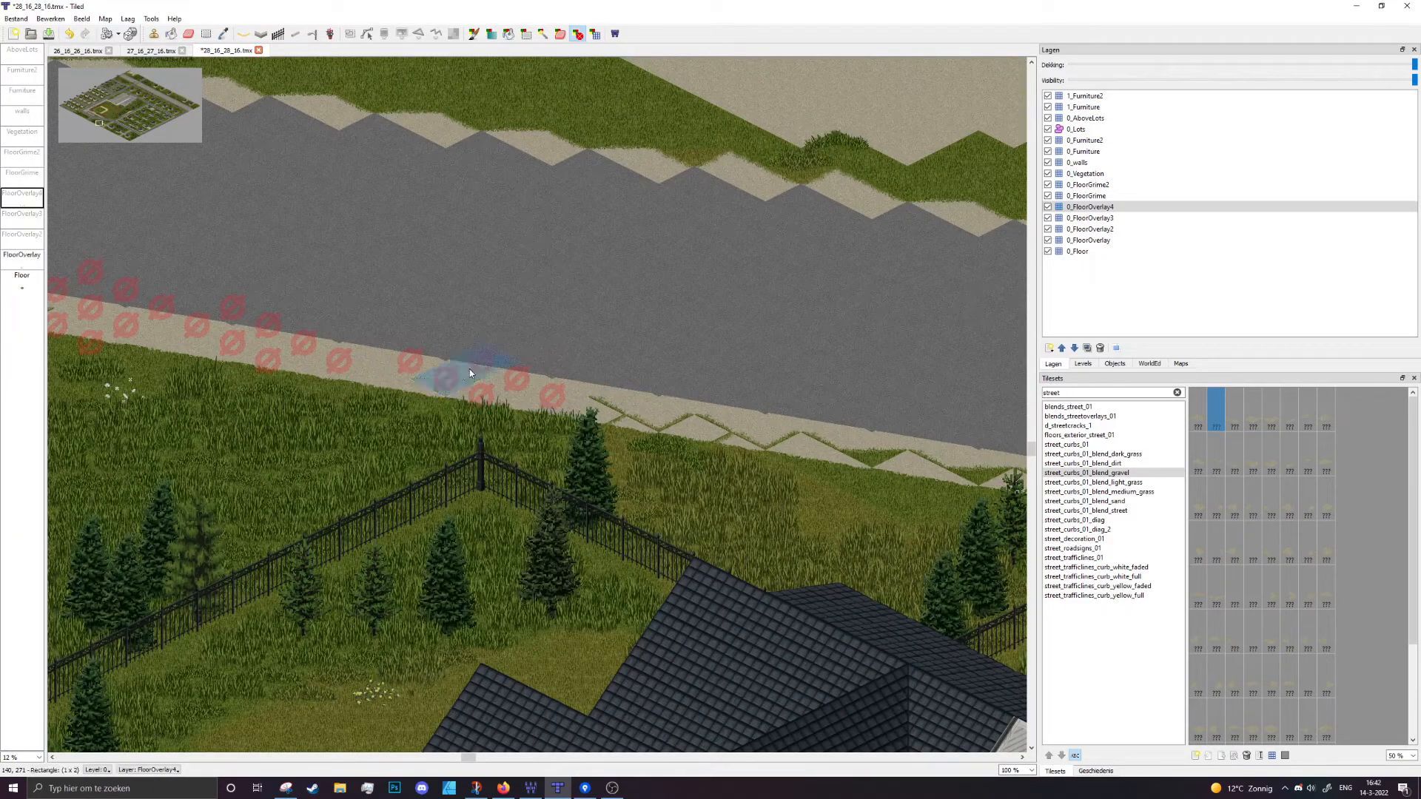
drag(693, 427, 781, 436)
drag(870, 431, 900, 440)
Continue the no-blend cells on 0_FloorOverlay4 along the lower gravel edge up to the side street corner
middle_drag(900, 440, 444, 407)
drag(487, 420, 770, 464)
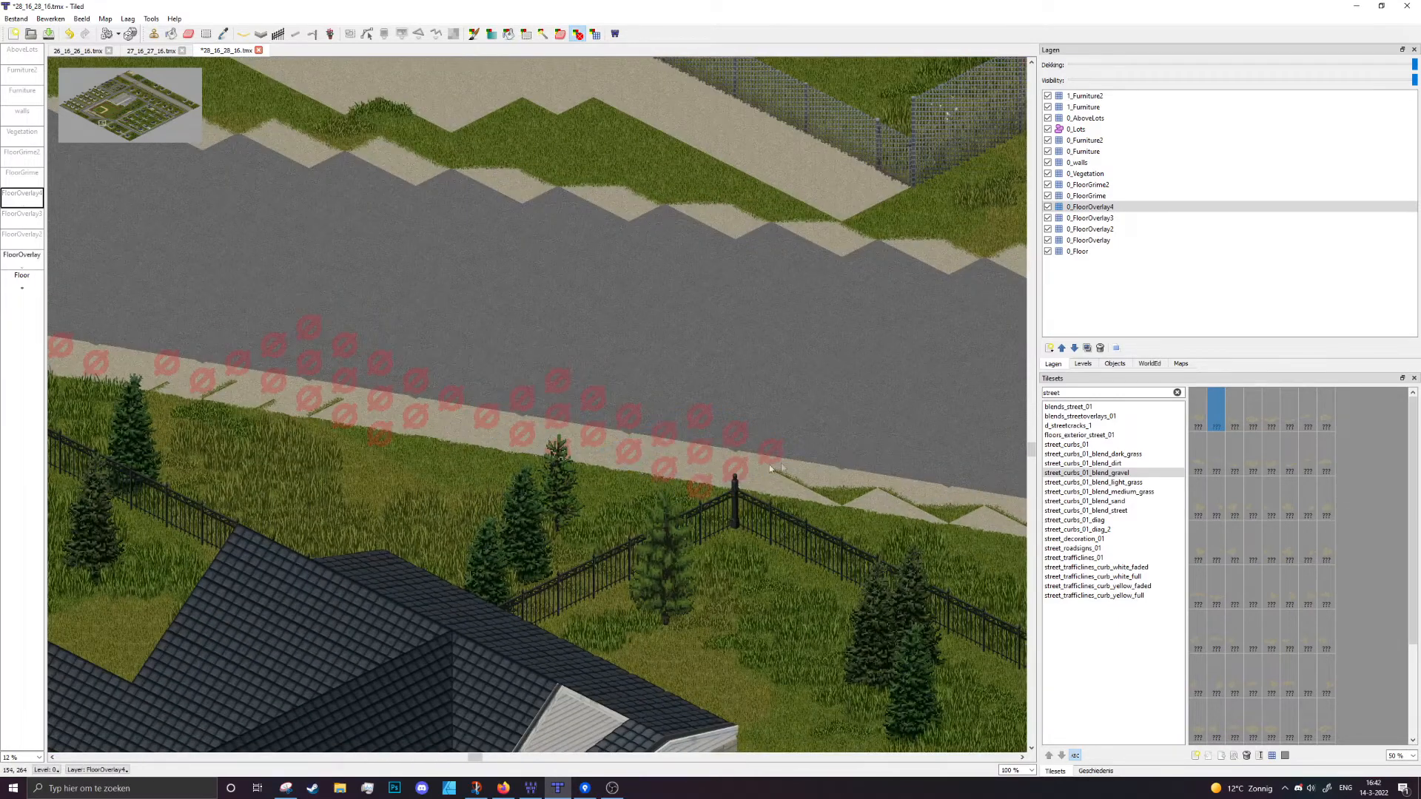
middle_drag(899, 484, 492, 403)
drag(492, 403, 605, 404)
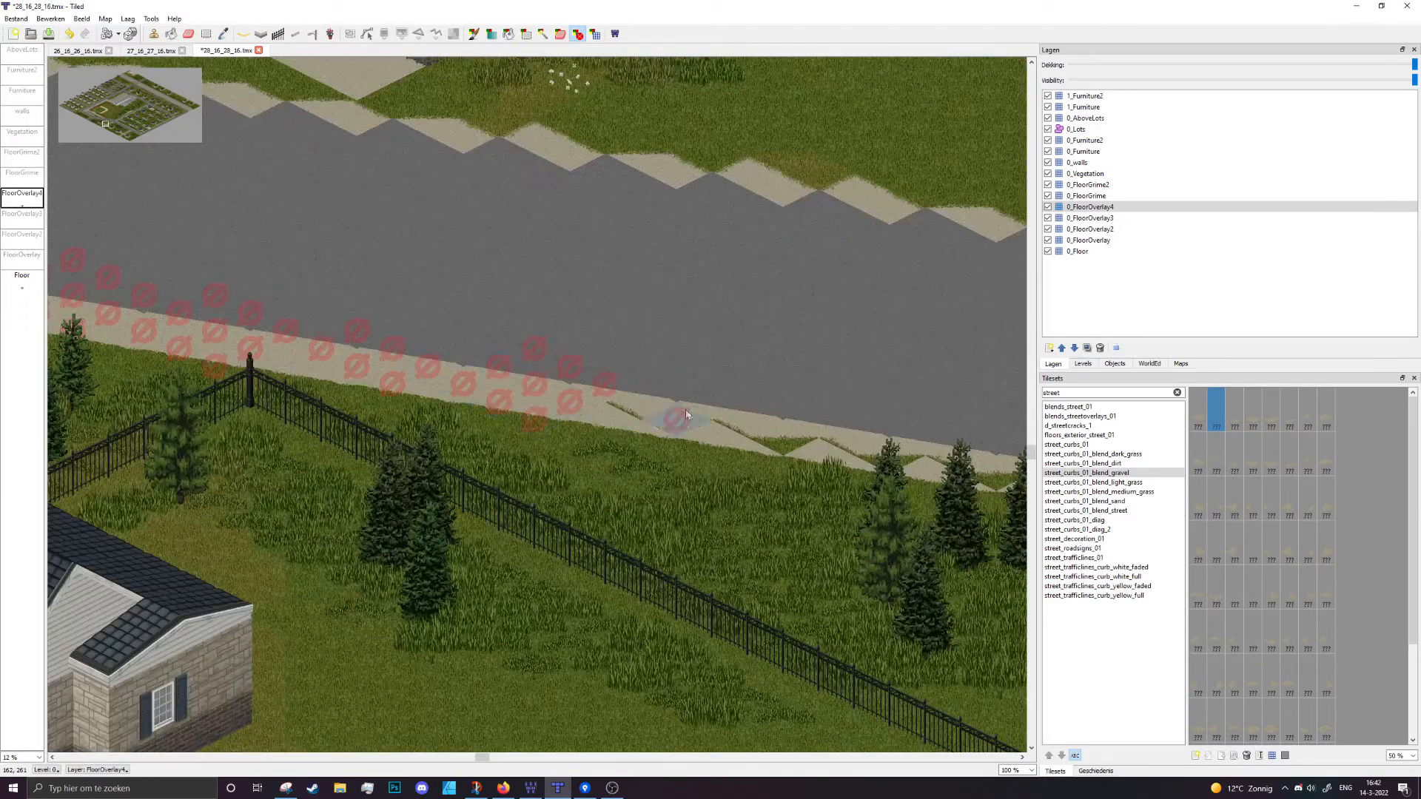
drag(646, 410, 841, 443)
middle_drag(680, 397, 442, 404)
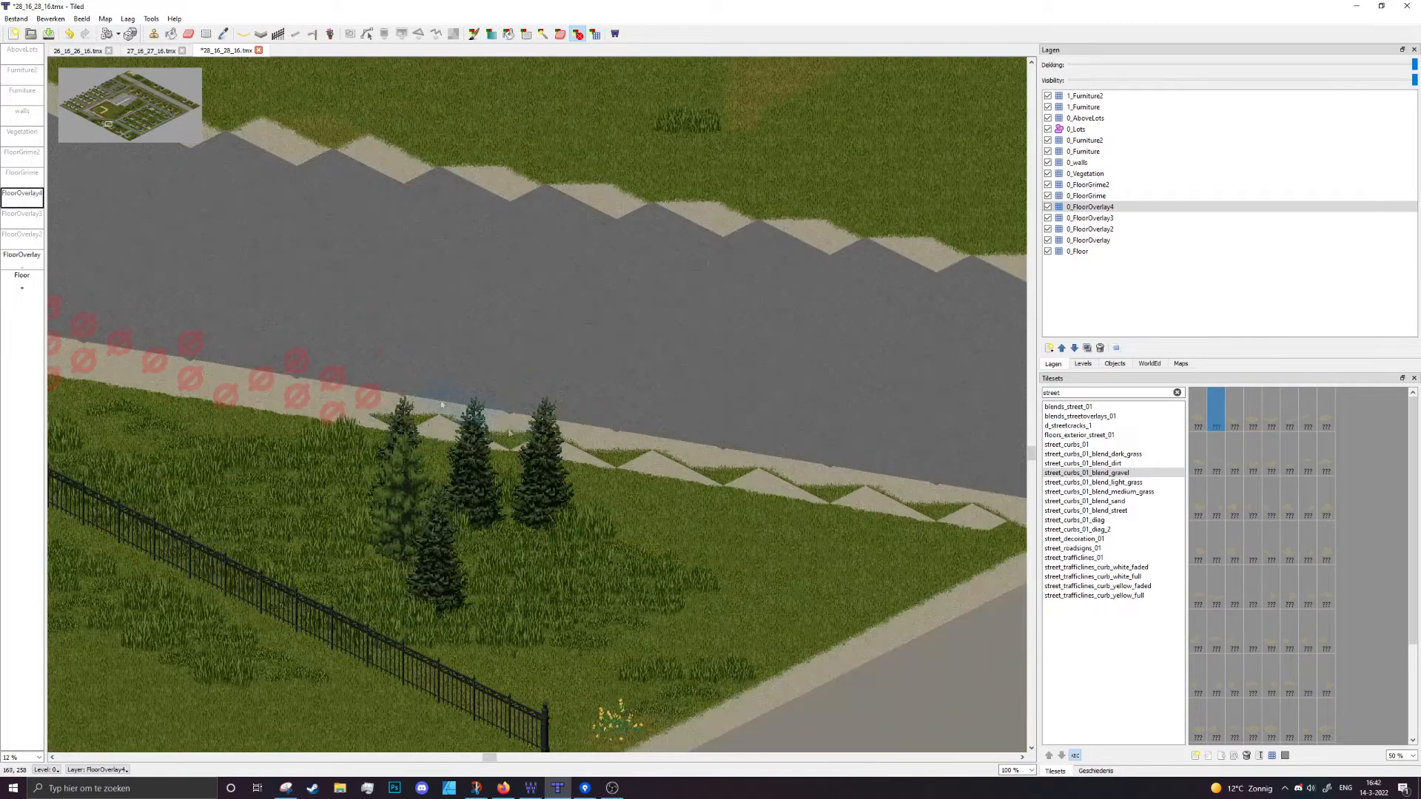
drag(425, 423, 792, 466)
scroll(909, 483, up, 3)
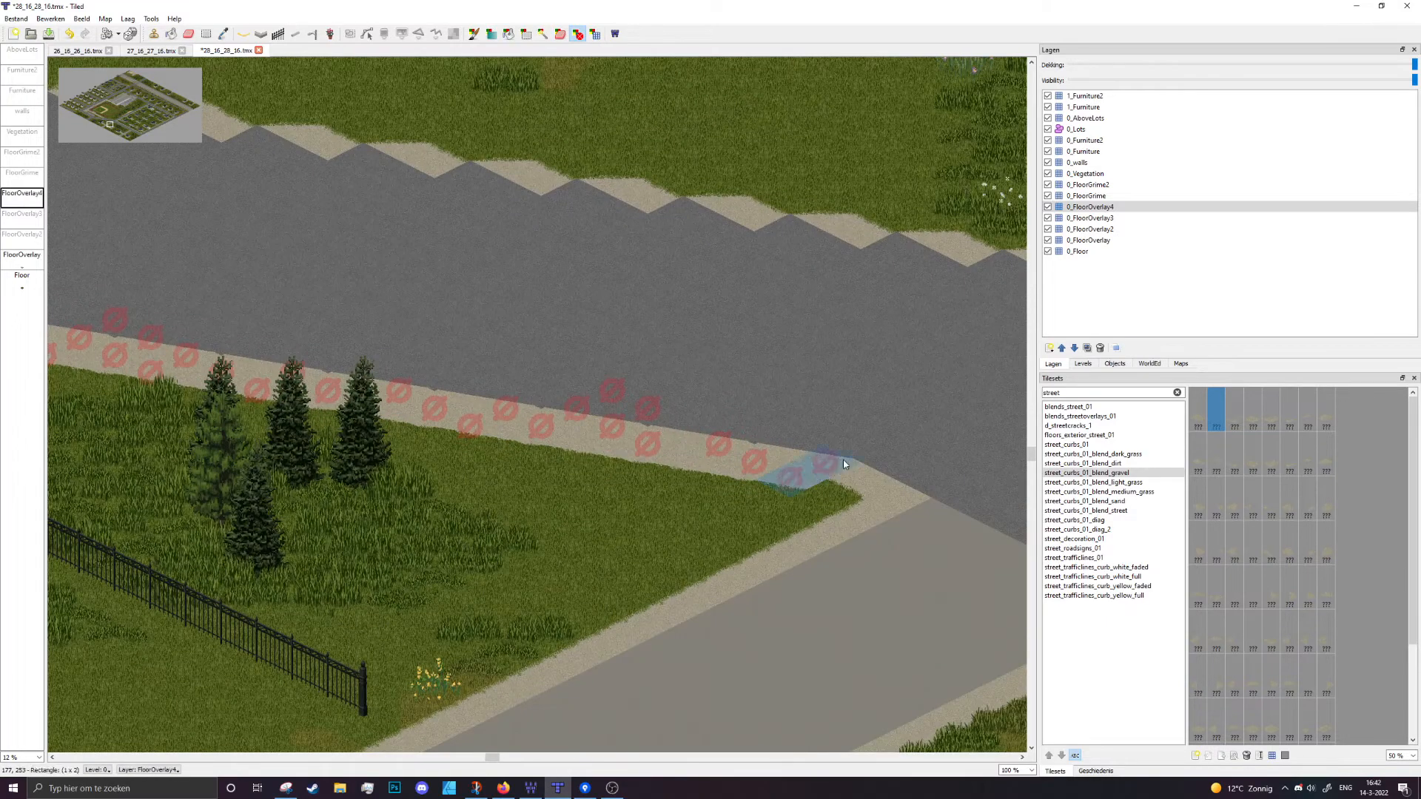
drag(422, 449, 531, 415)
middle_drag(602, 407, 788, 390)
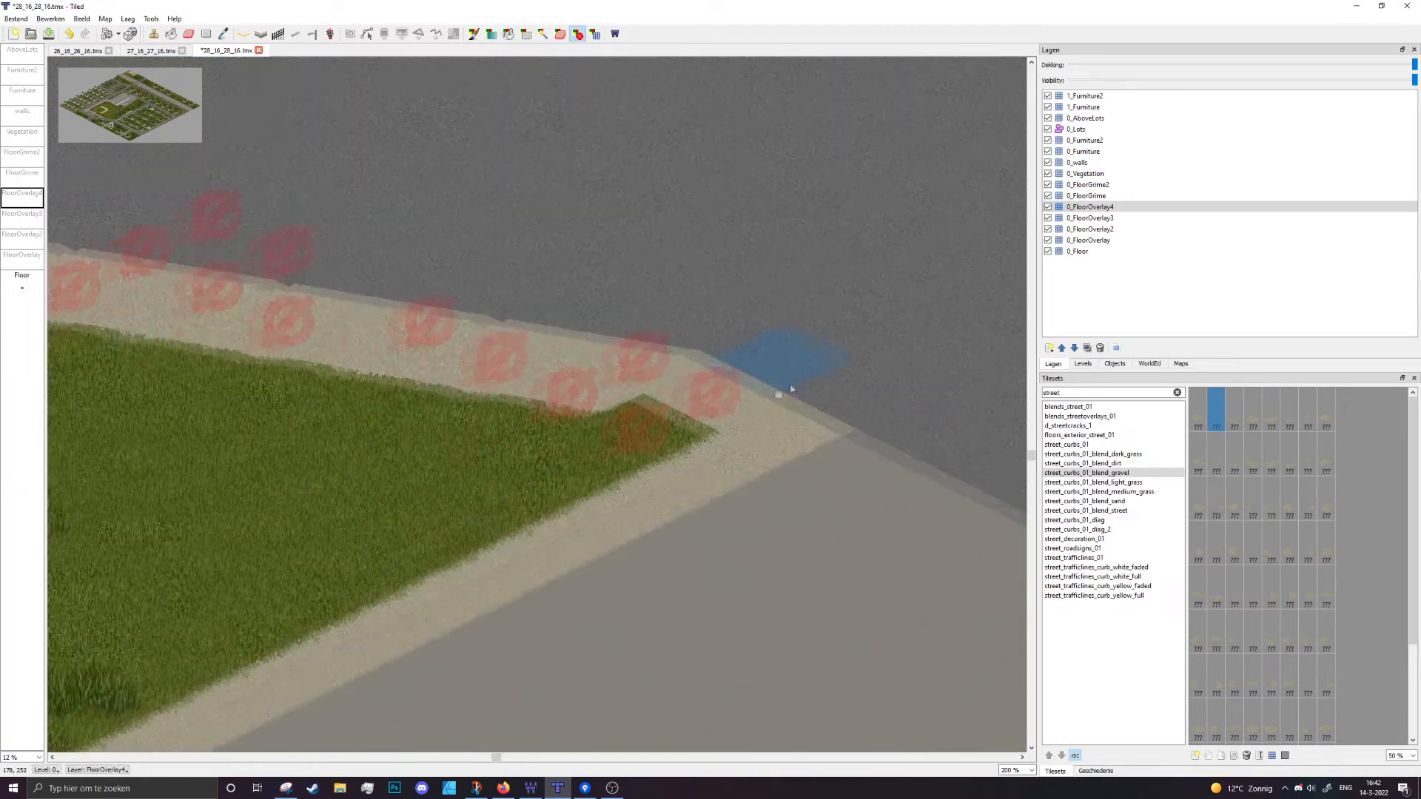
Stamp a street_curbs_01_blend_gravel tile on 0_FloorOverlay over the grass peak at the side street corner
click(155, 35)
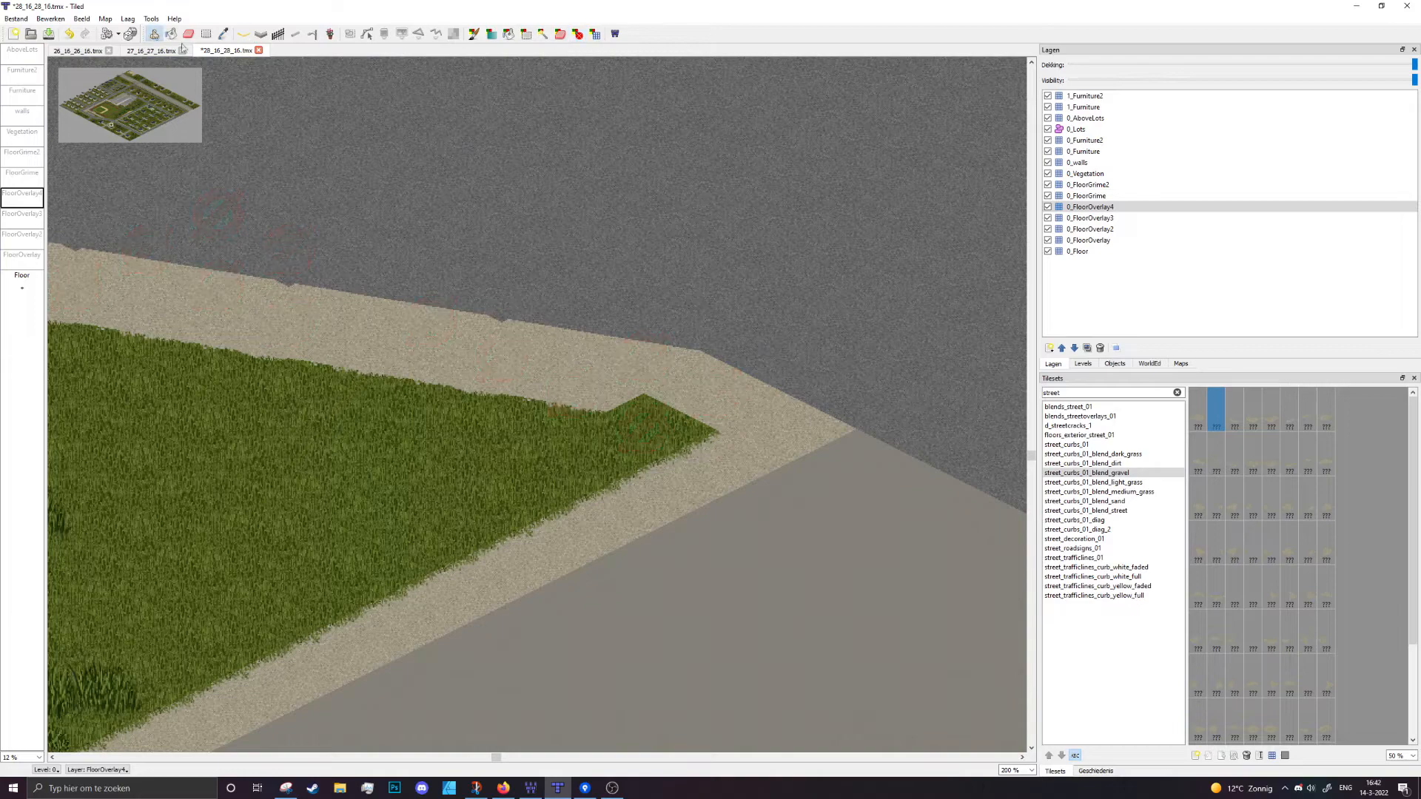
click(1075, 240)
click(1216, 415)
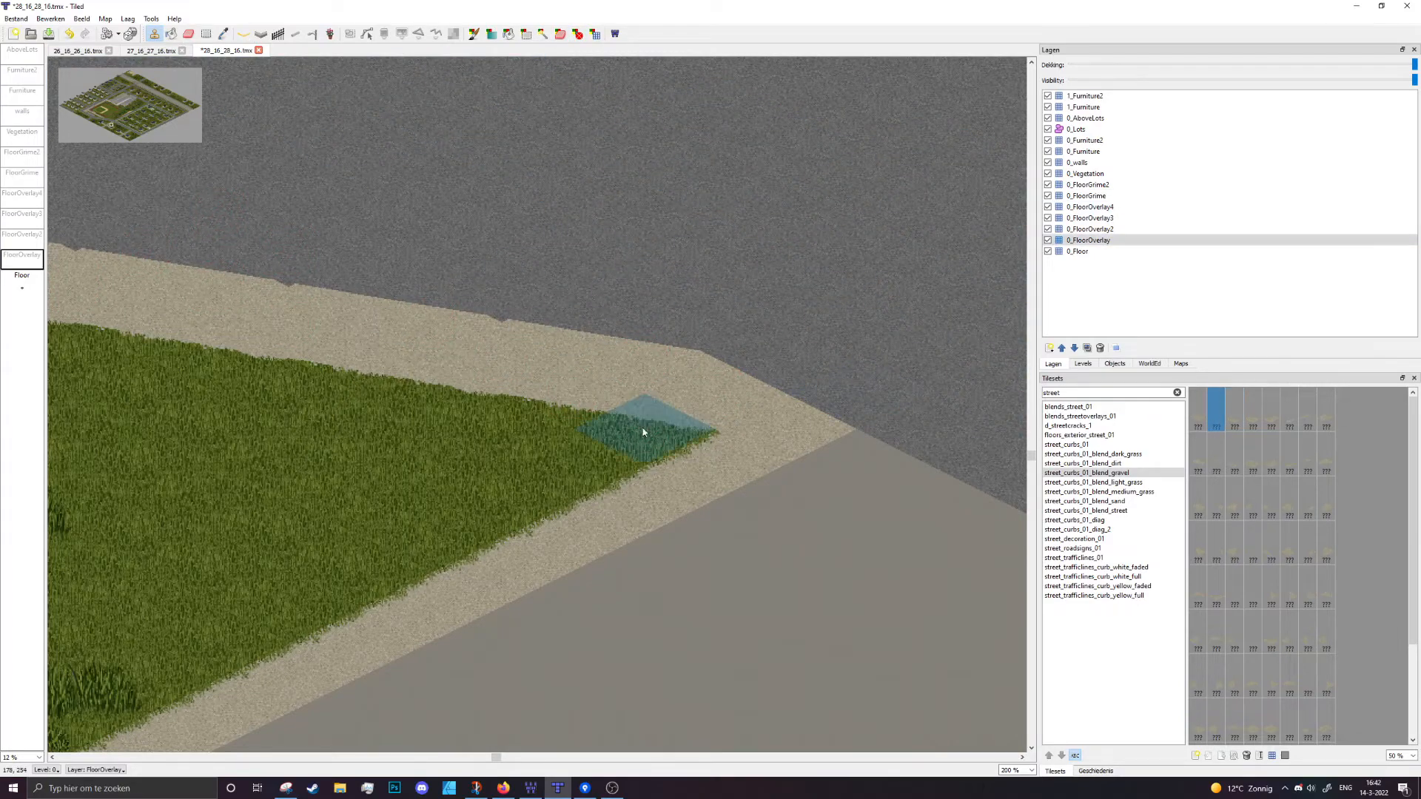
scroll(888, 488, down, 4)
Paint grass over the gravel notch protruding below the start of the lower road edge, using the 0_Floor layer
scroll(780, 398, down, 1)
middle_drag(422, 315, 775, 384)
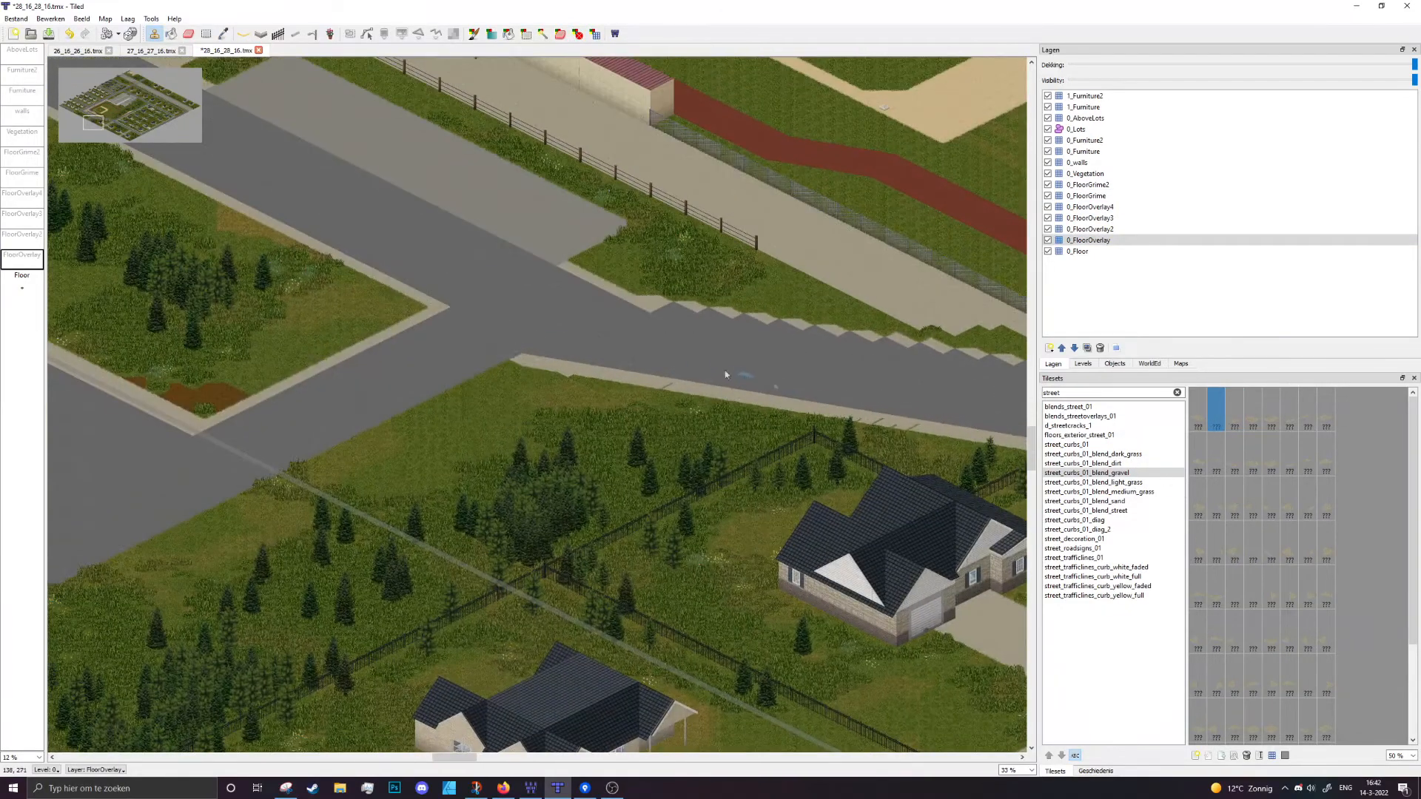
scroll(479, 373, up, 4)
click(548, 438)
scroll(285, 480, down, 1)
scroll(445, 482, up, 1)
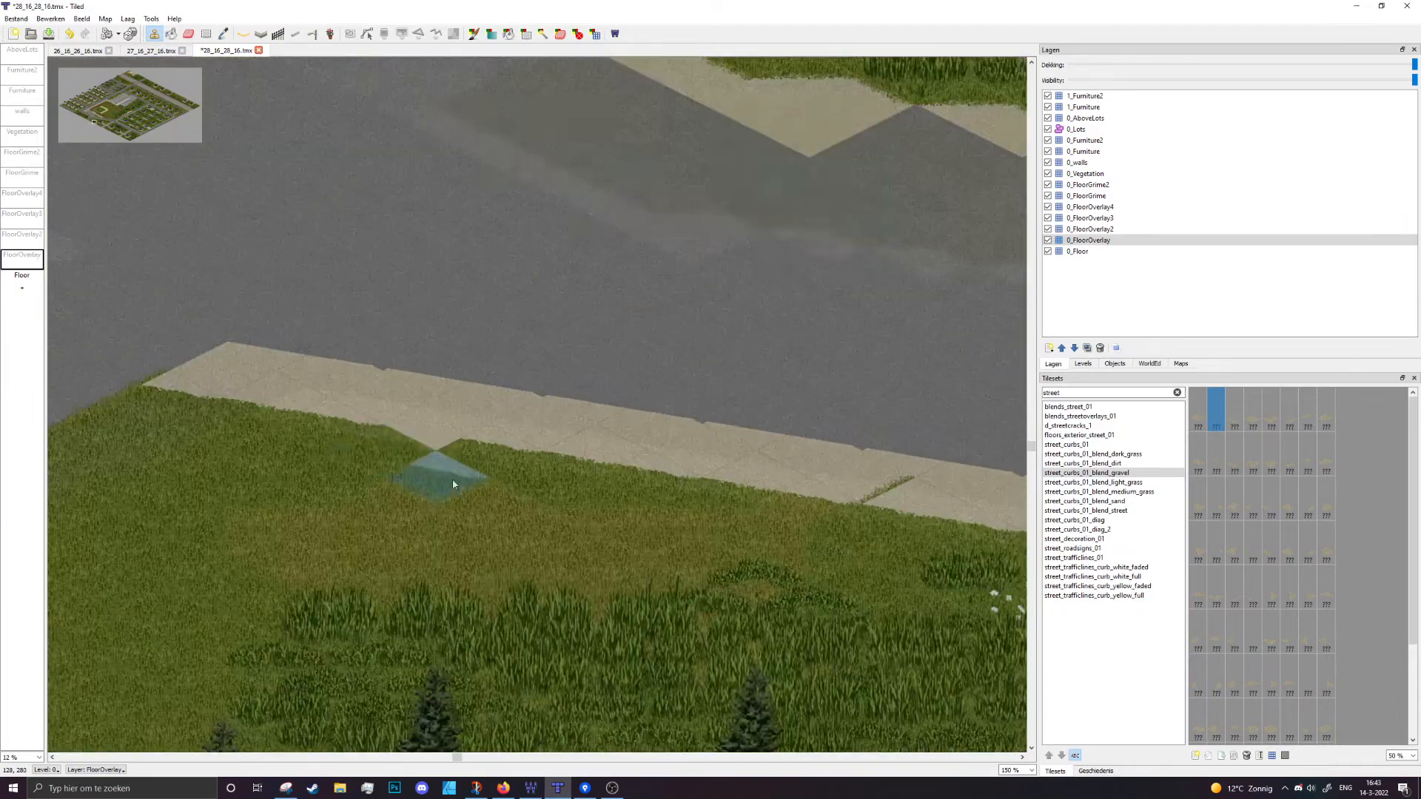
scroll(432, 438, up, 3)
click(1197, 411)
click(1047, 209)
click(1048, 251)
click(1048, 251)
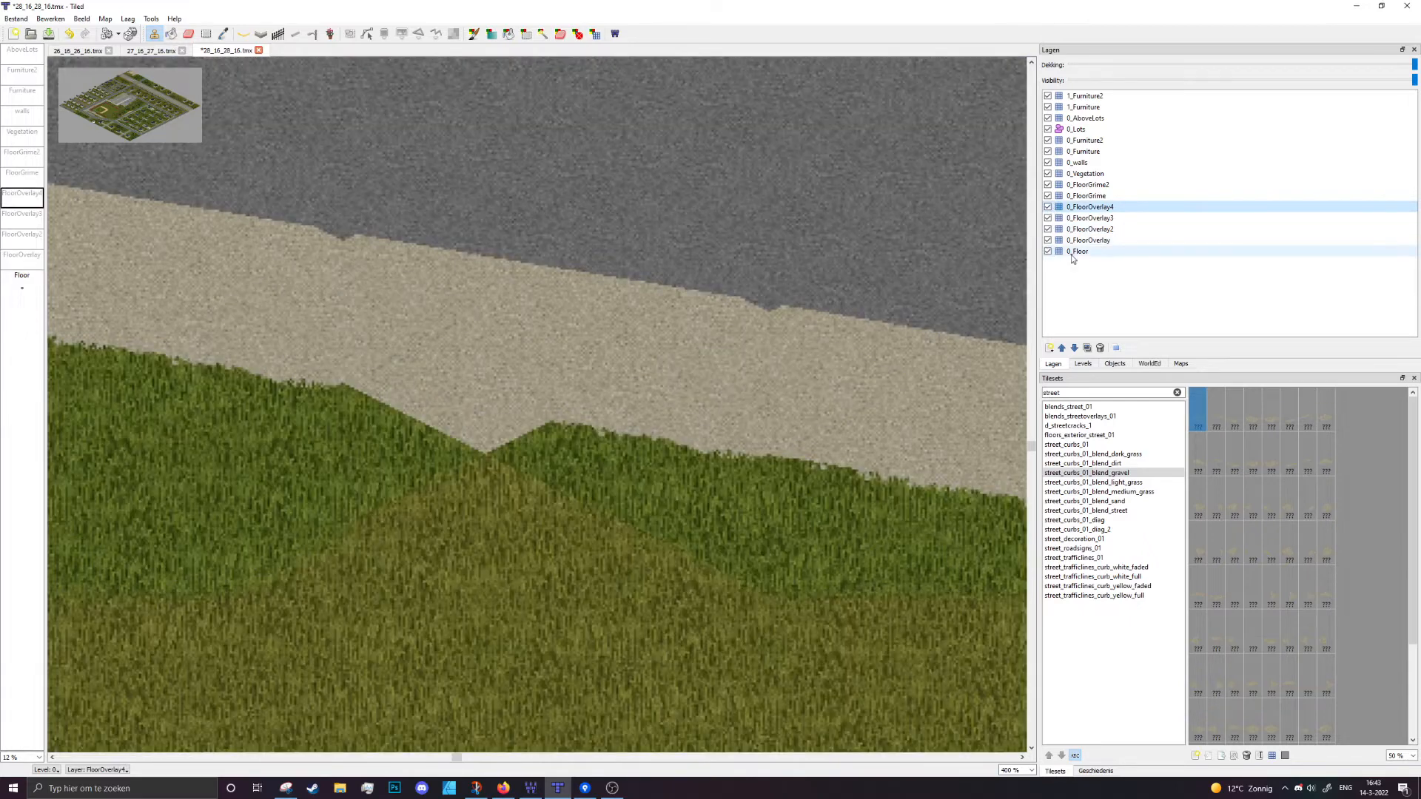
click(474, 34)
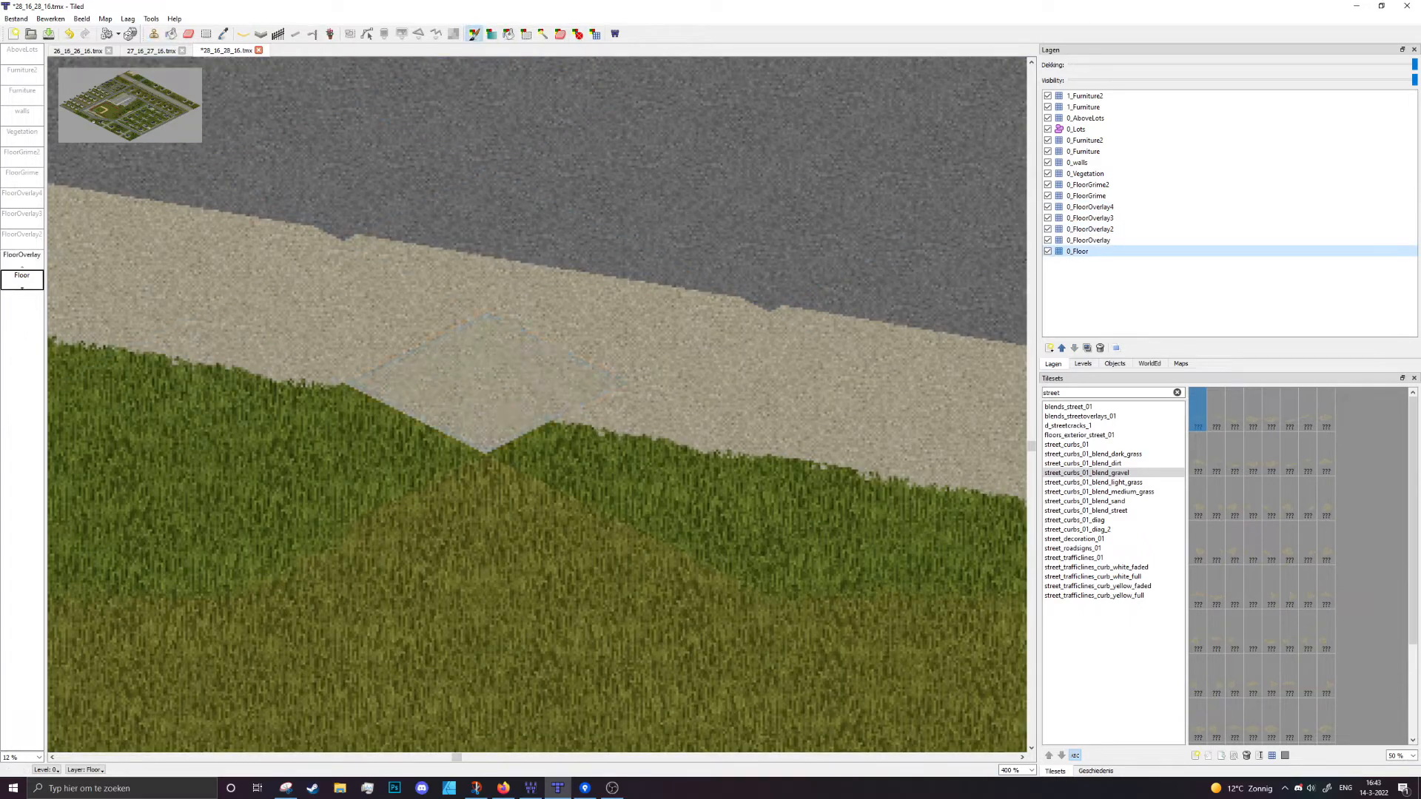
ctrl+scroll(481, 379, down, 4)
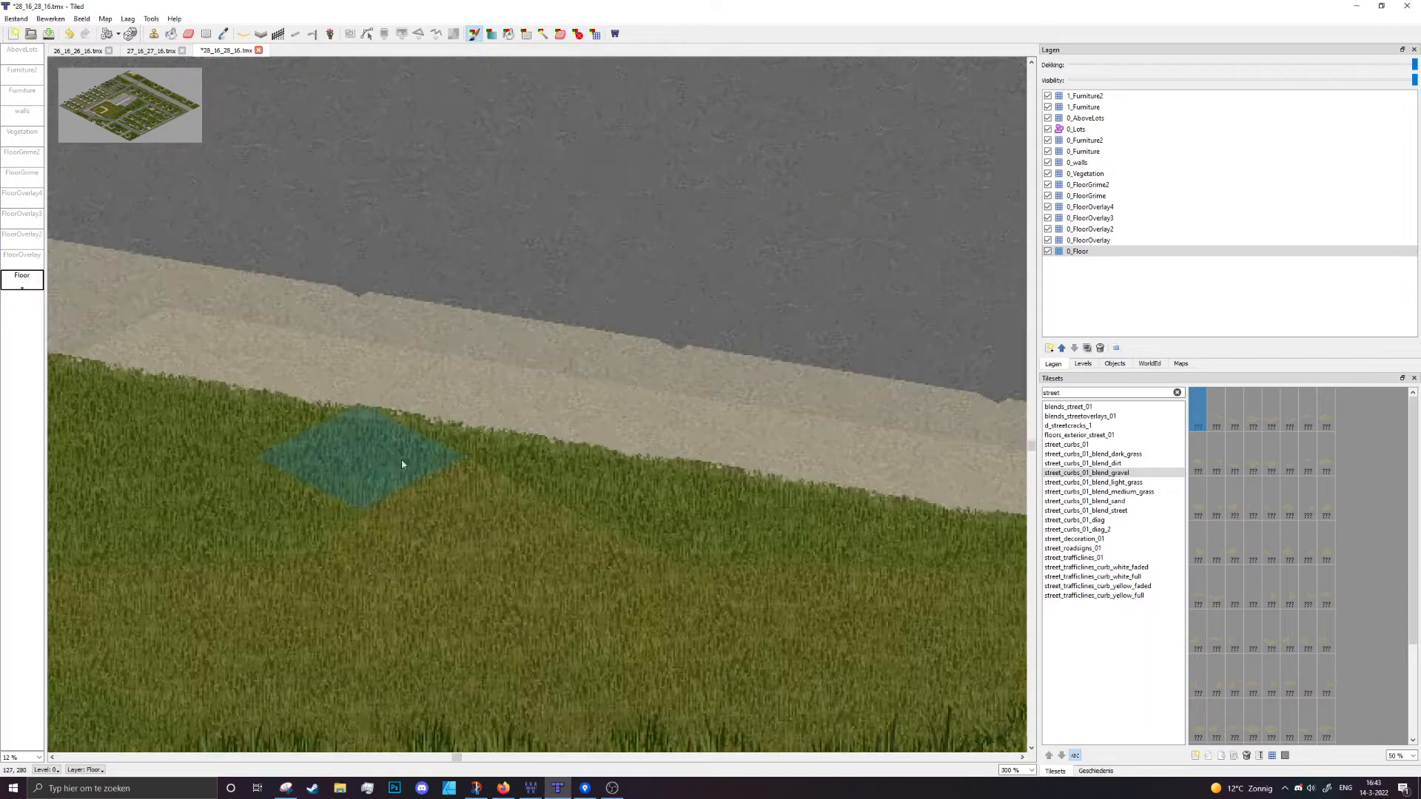
Mark the cells with leftover grass strips across the lower gravel edge as no-blend on 0_FloorOverlay3
middle_drag(613, 450, 185, 378)
ctrl+scroll(272, 412, up, 2)
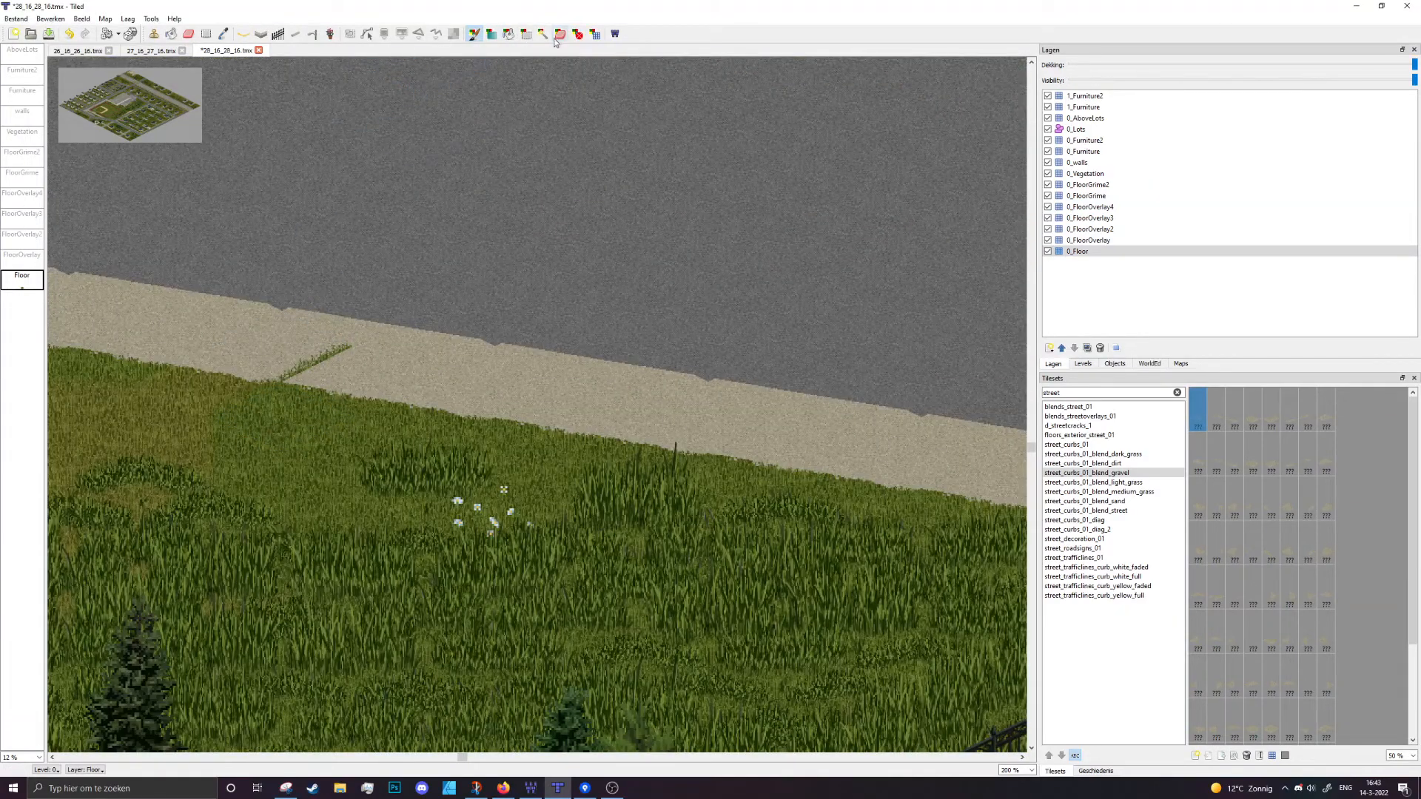
click(578, 34)
click(364, 369)
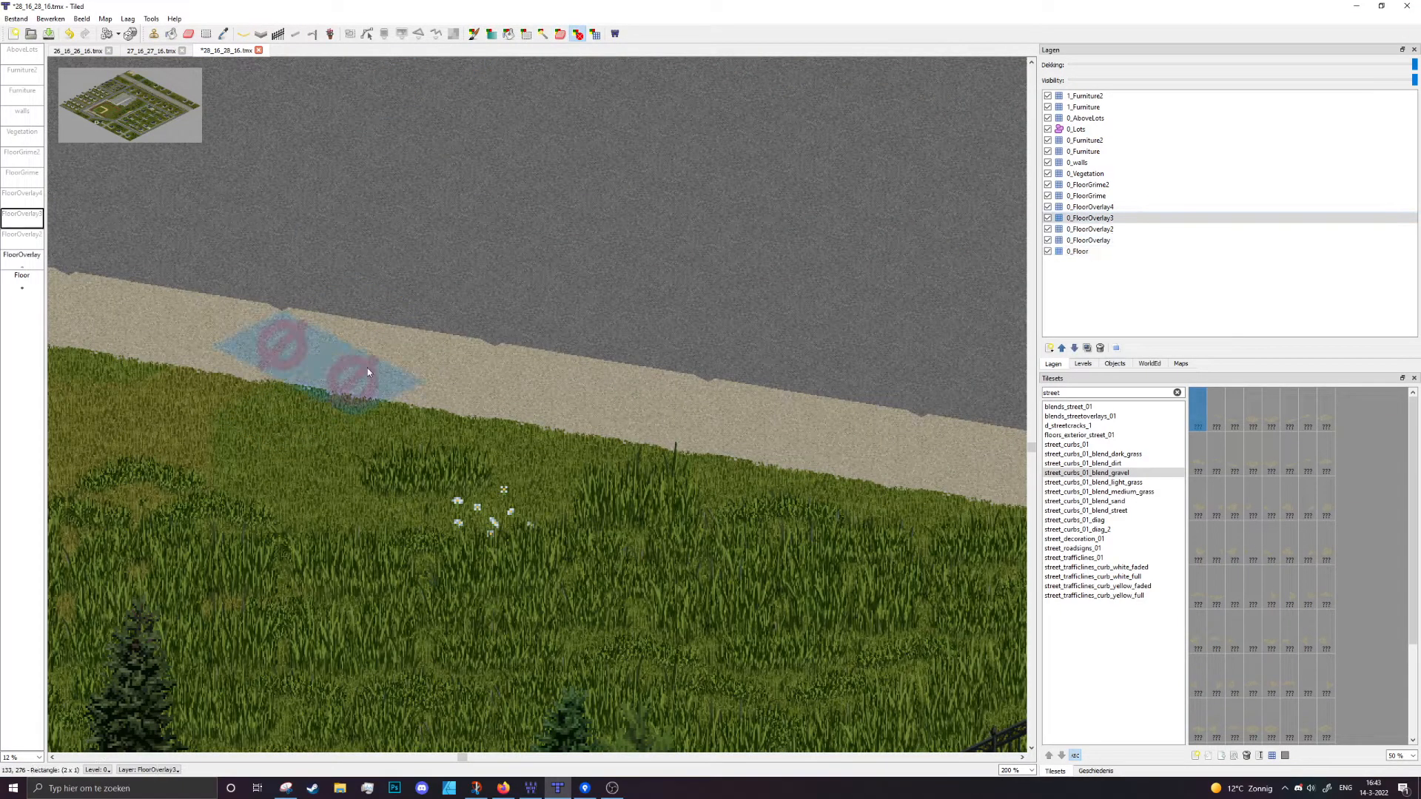
middle_drag(779, 363, 111, 257)
ctrl+scroll(111, 257, down, 1)
middle_drag(482, 295, 305, 290)
drag(444, 394, 495, 410)
key(ctrl+z)
click(551, 405)
click(715, 432)
Mark no-blend cells near the start of the lower edge with 0_FloorOverlay2 selected, and check 0_FloorGrime2 and 0_FloorOverlay
middle_drag(818, 437, 163, 285)
middle_drag(584, 370, 82, 351)
middle_drag(748, 411, 17, 256)
middle_drag(185, 259, 934, 326)
click(1155, 241)
click(1111, 231)
mouse_move(281, 248)
middle_down()
mouse_move(684, 325)
mouse_move(829, 369)
middle_up()
click(450, 348)
drag(471, 372, 532, 351)
drag(314, 345, 371, 326)
scroll(688, 239, down, 4)
middle_drag(685, 238, 787, 308)
click(1113, 184)
click(1100, 242)
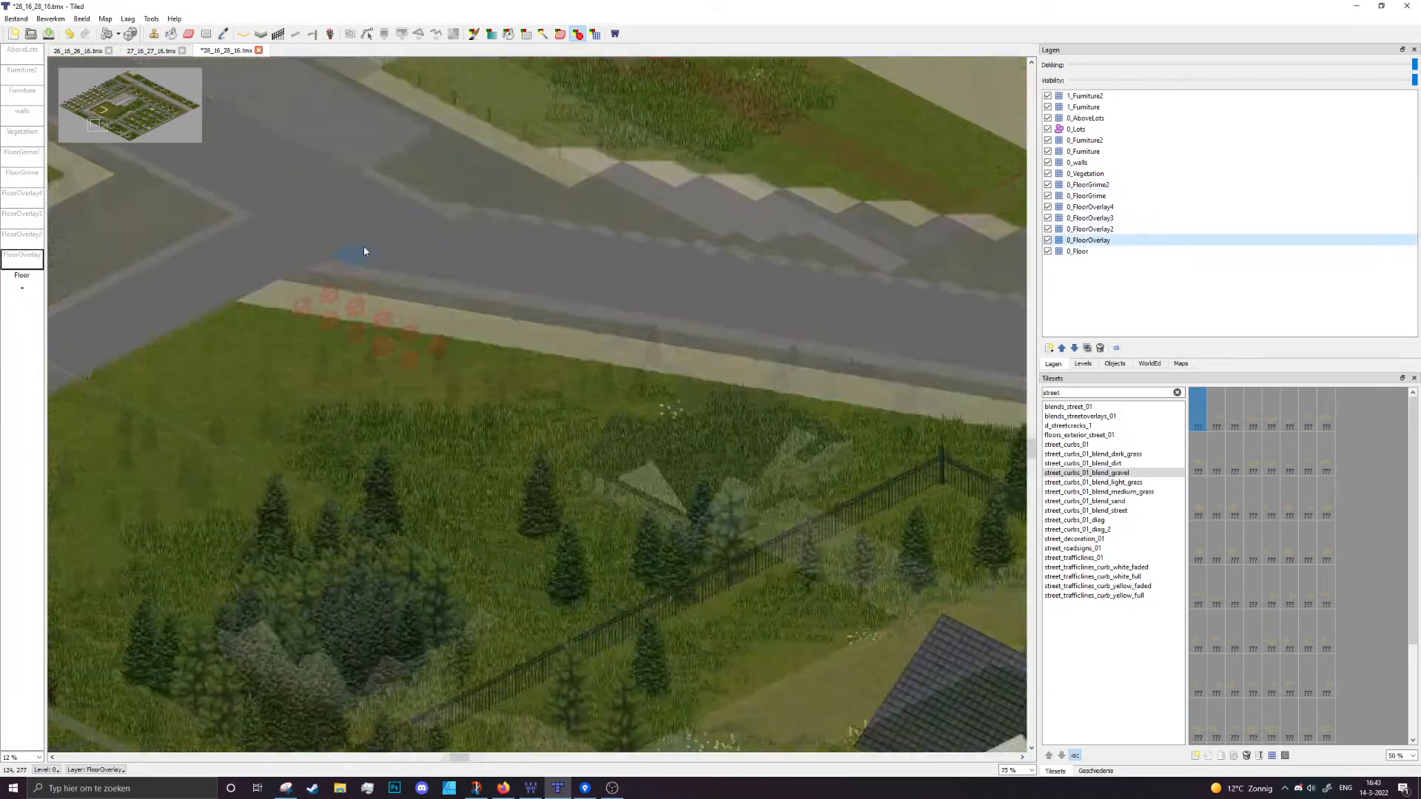
scroll(363, 247, up, 3)
scroll(454, 555, up, 2)
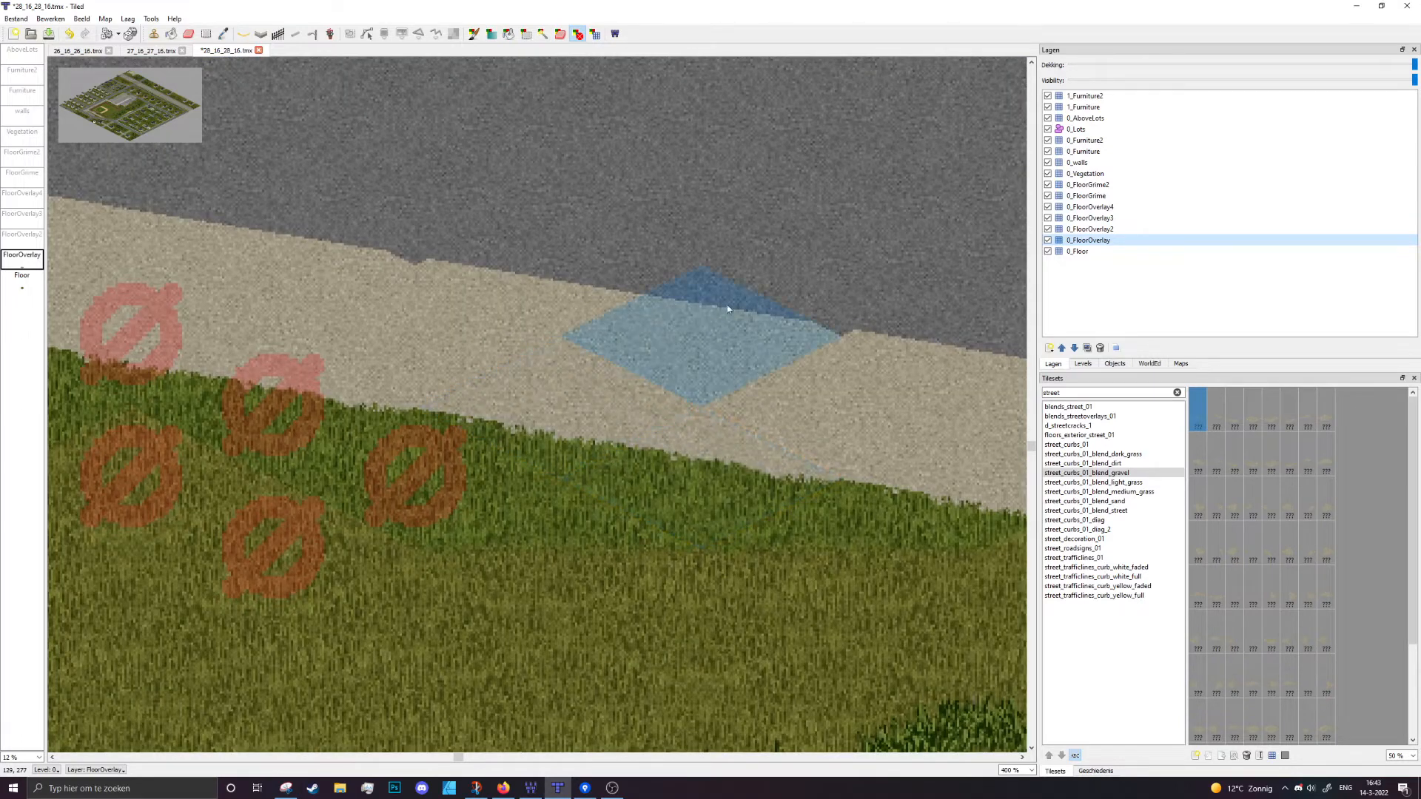
Stamp street_curbs_01_blend_gravel tiles on 0_FloorOverlay to straighten the first notches of the road's upper edge
scroll(544, 283, down, 3)
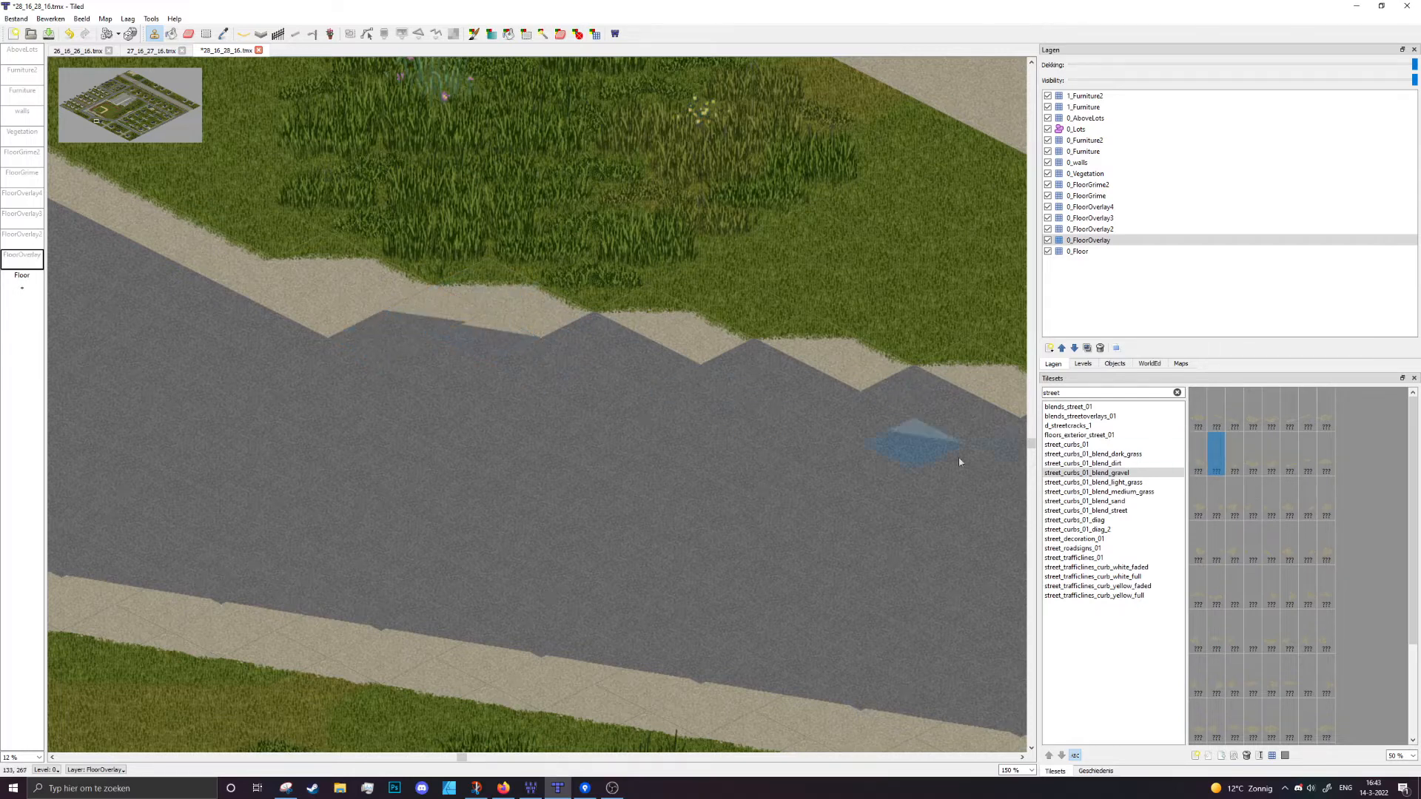
scroll(882, 511, up, 2)
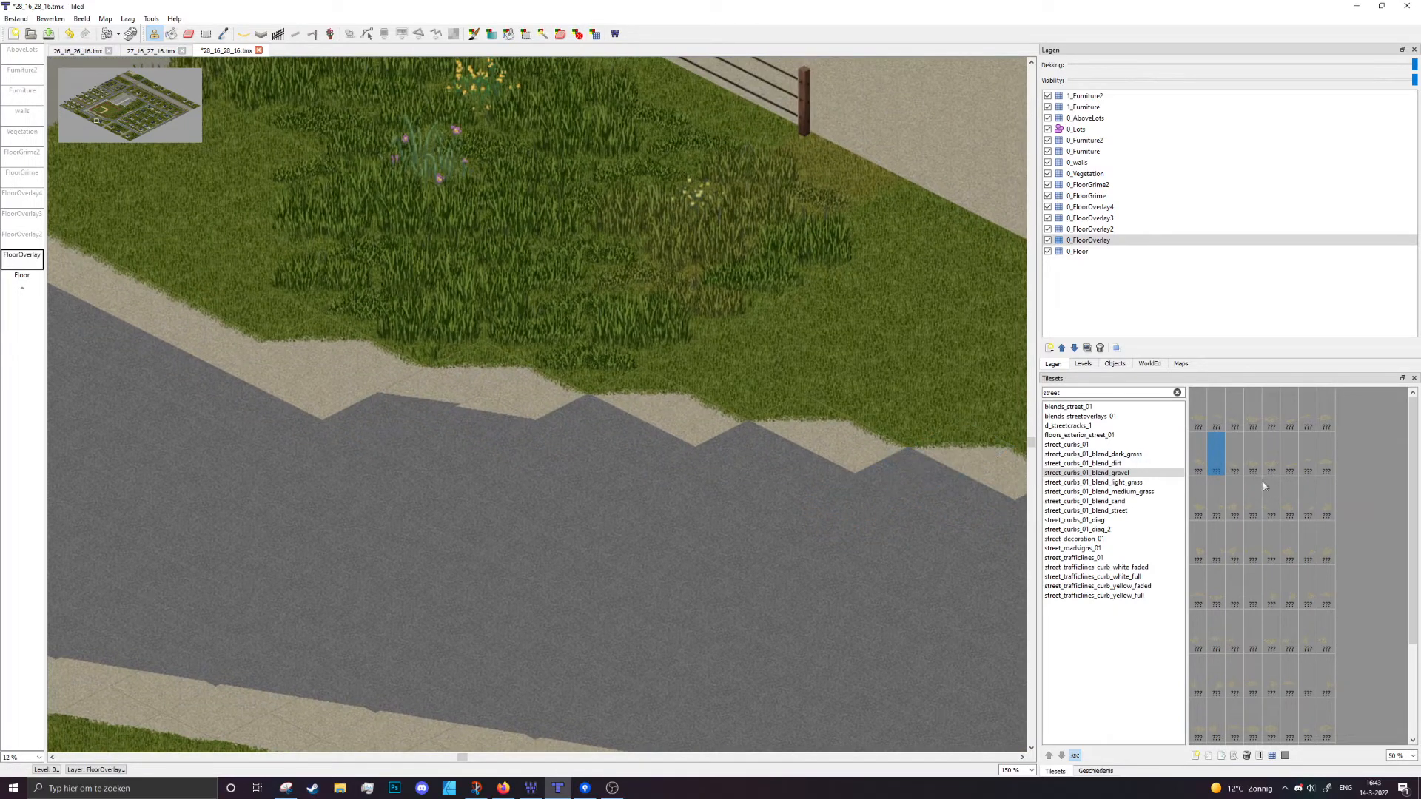
ctrl+scroll(543, 374, up, 3)
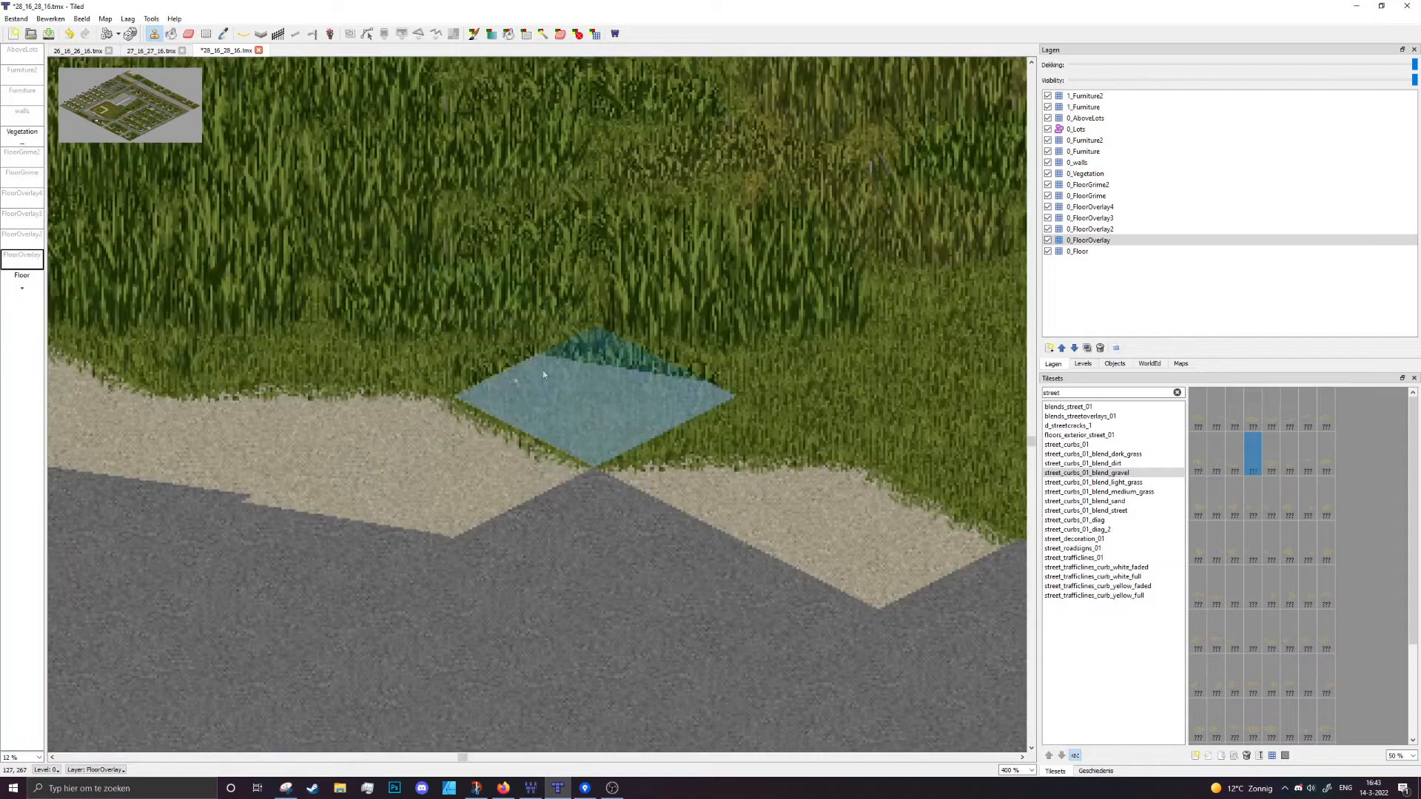
click(539, 413)
click(472, 358)
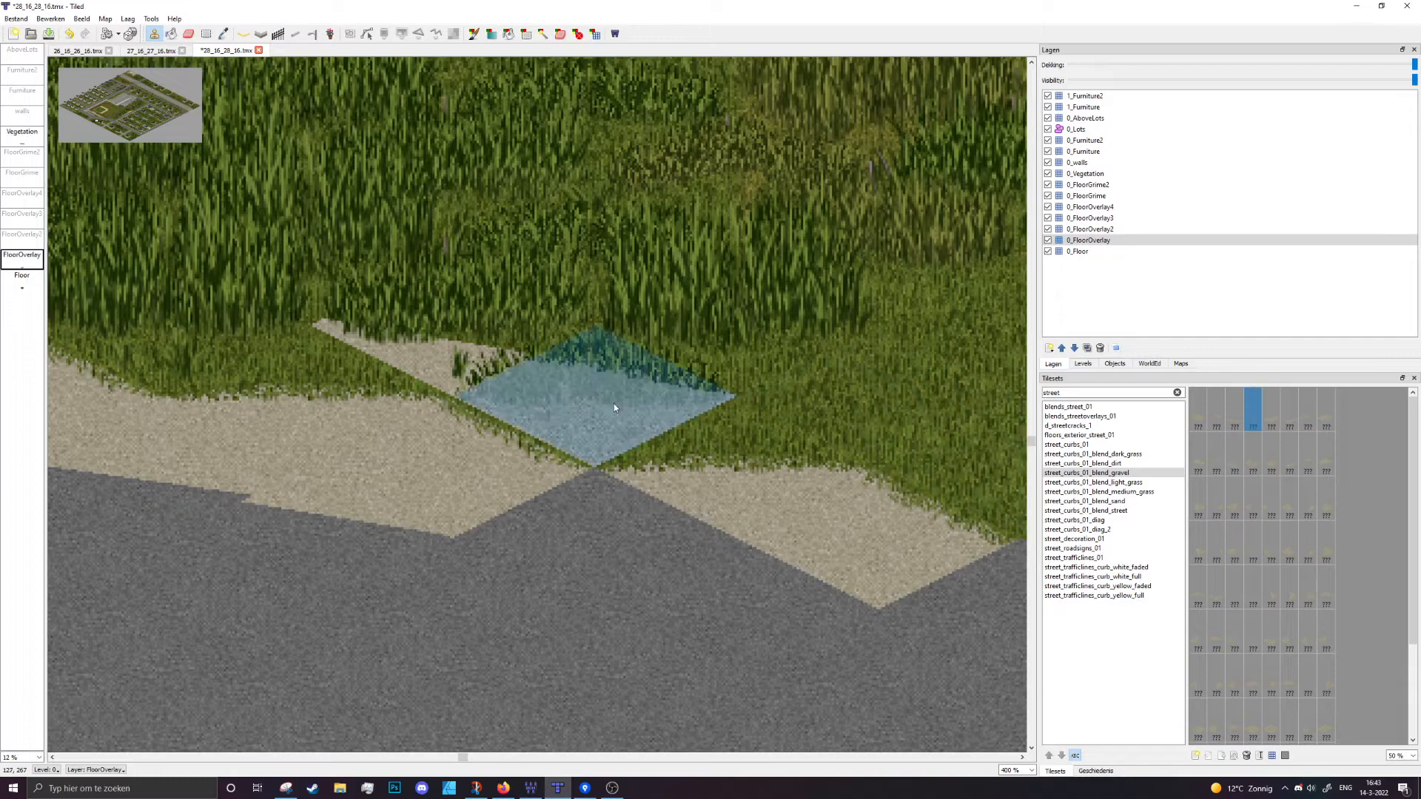
click(1233, 412)
ctrl+scroll(668, 416, down, 4)
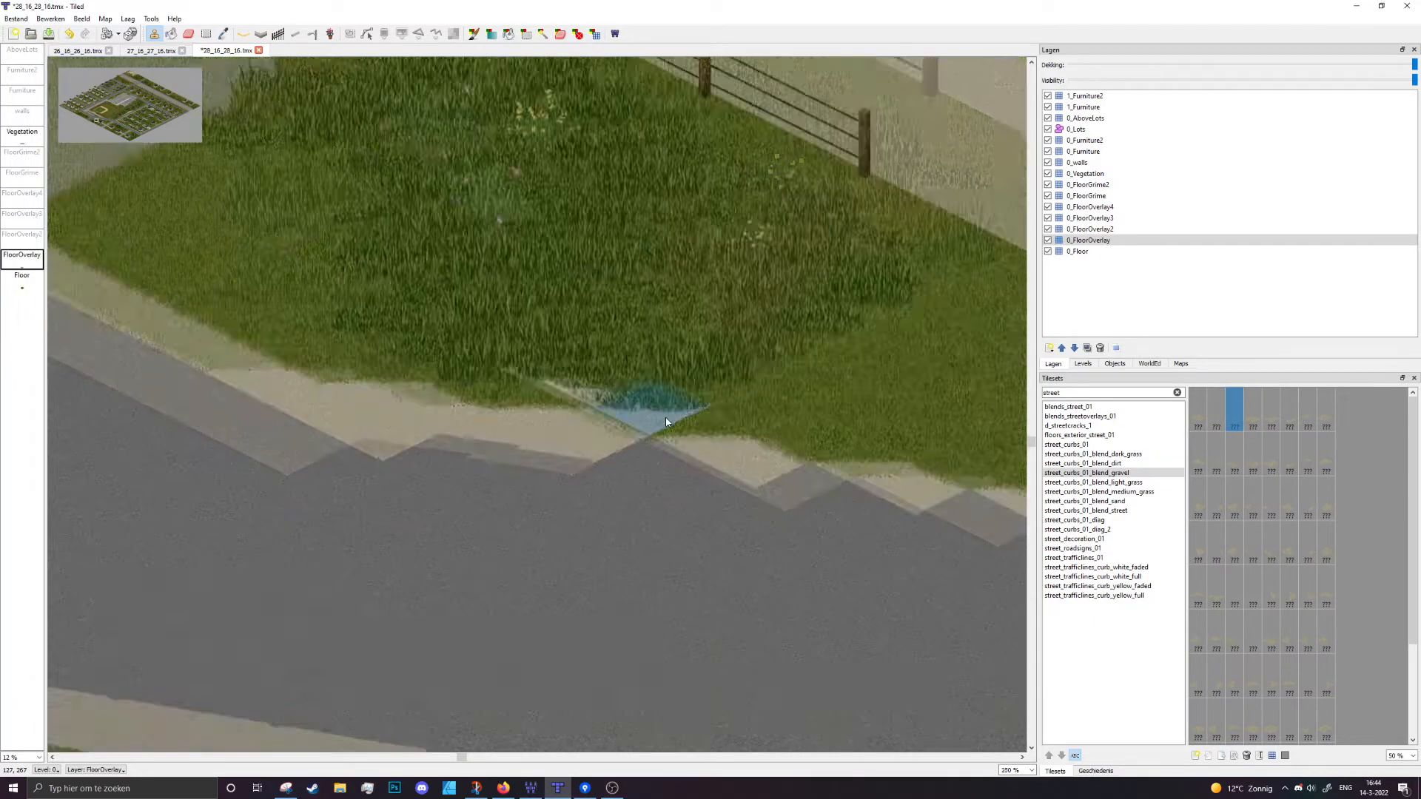
ctrl+scroll(585, 429, up, 2)
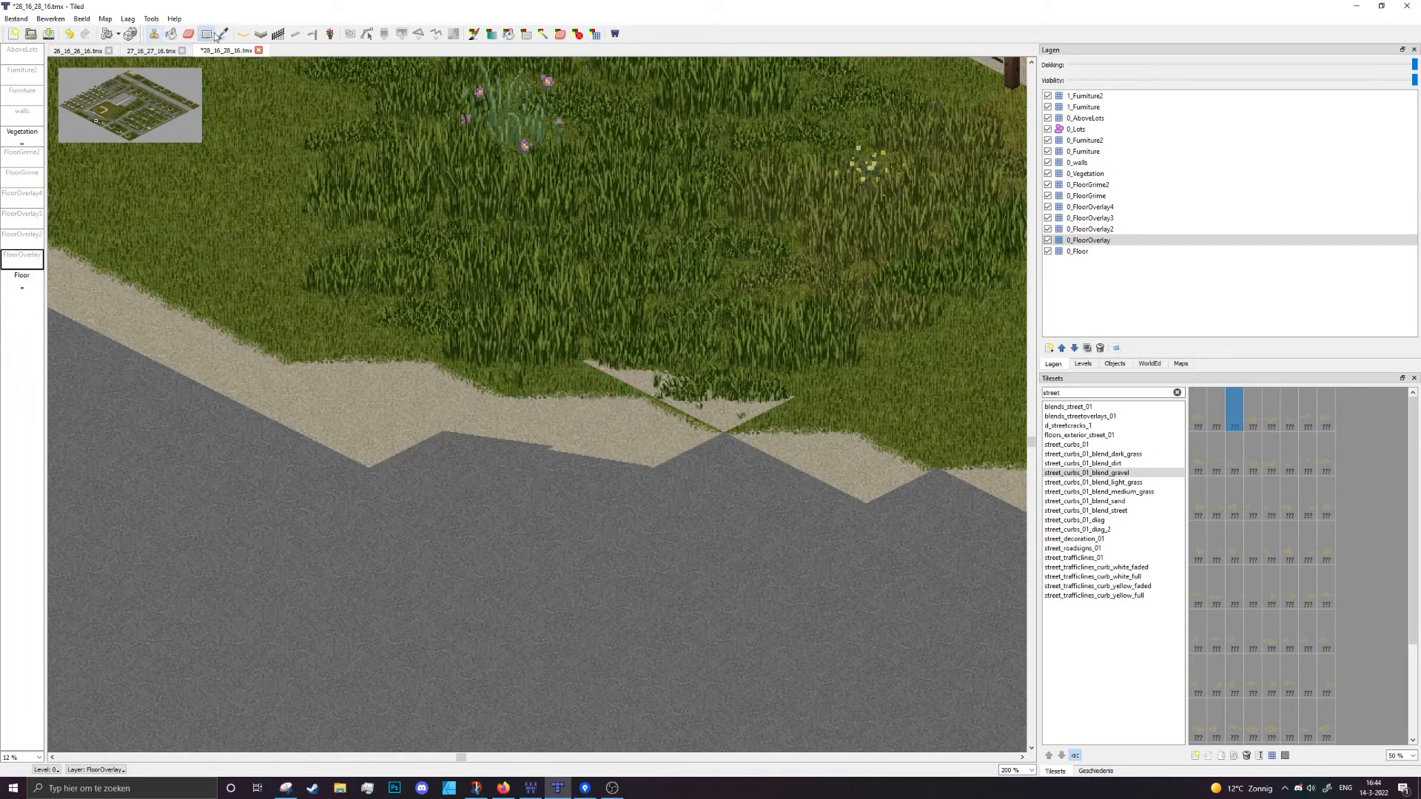
Copy the finished tile group and paste it on 0_FloorOverlay over the next notches of the upper road edge
key(ctrl+v)
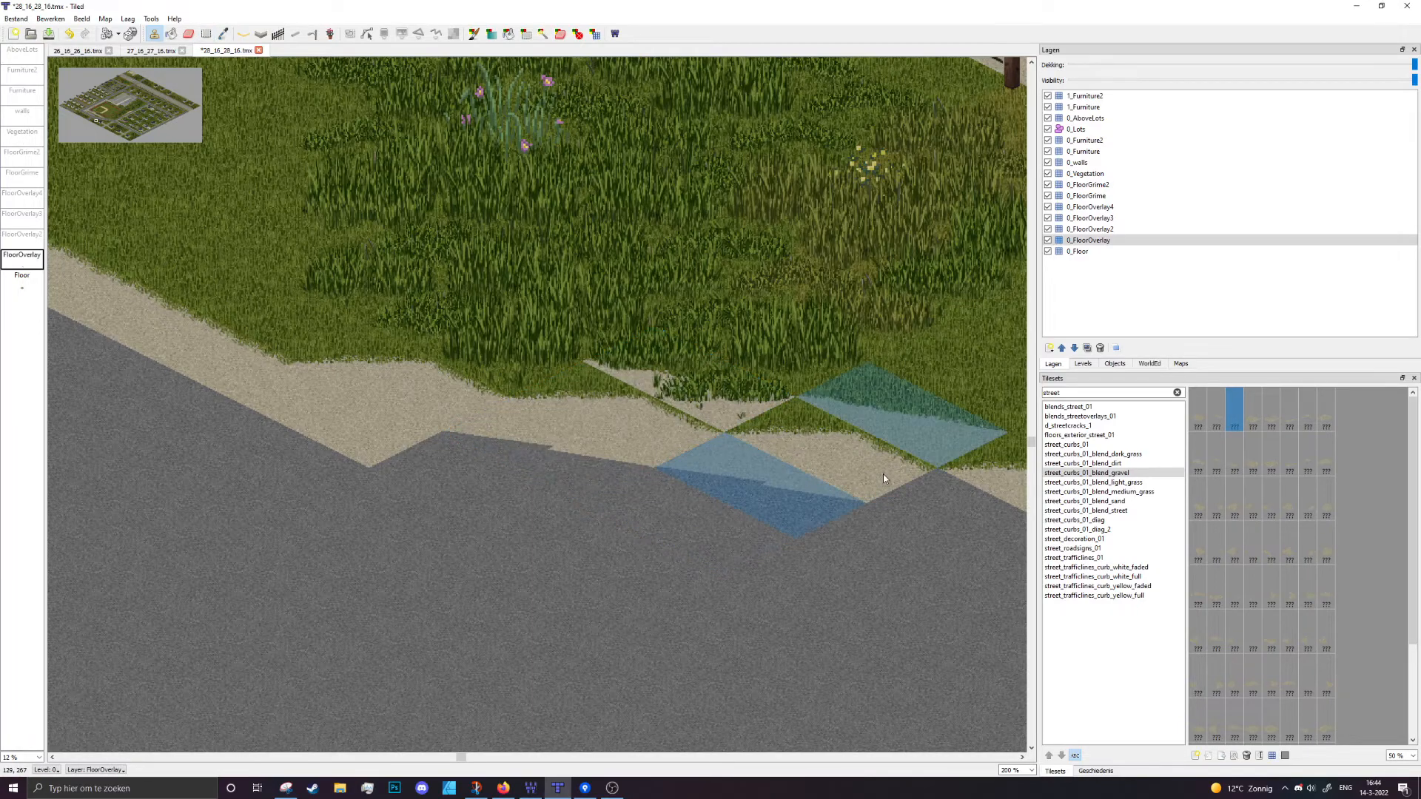
middle_drag(912, 532, 393, 414)
click(559, 399)
click(769, 429)
middle_drag(864, 449, 542, 400)
click(699, 421)
click(897, 453)
Paste the gravel tile group along the upper road edge beside the fenced gravel path, undoing one misplaced copy
middle_drag(926, 492, 370, 400)
click(553, 398)
click(747, 435)
middle_drag(876, 475, 441, 422)
click(540, 407)
click(705, 437)
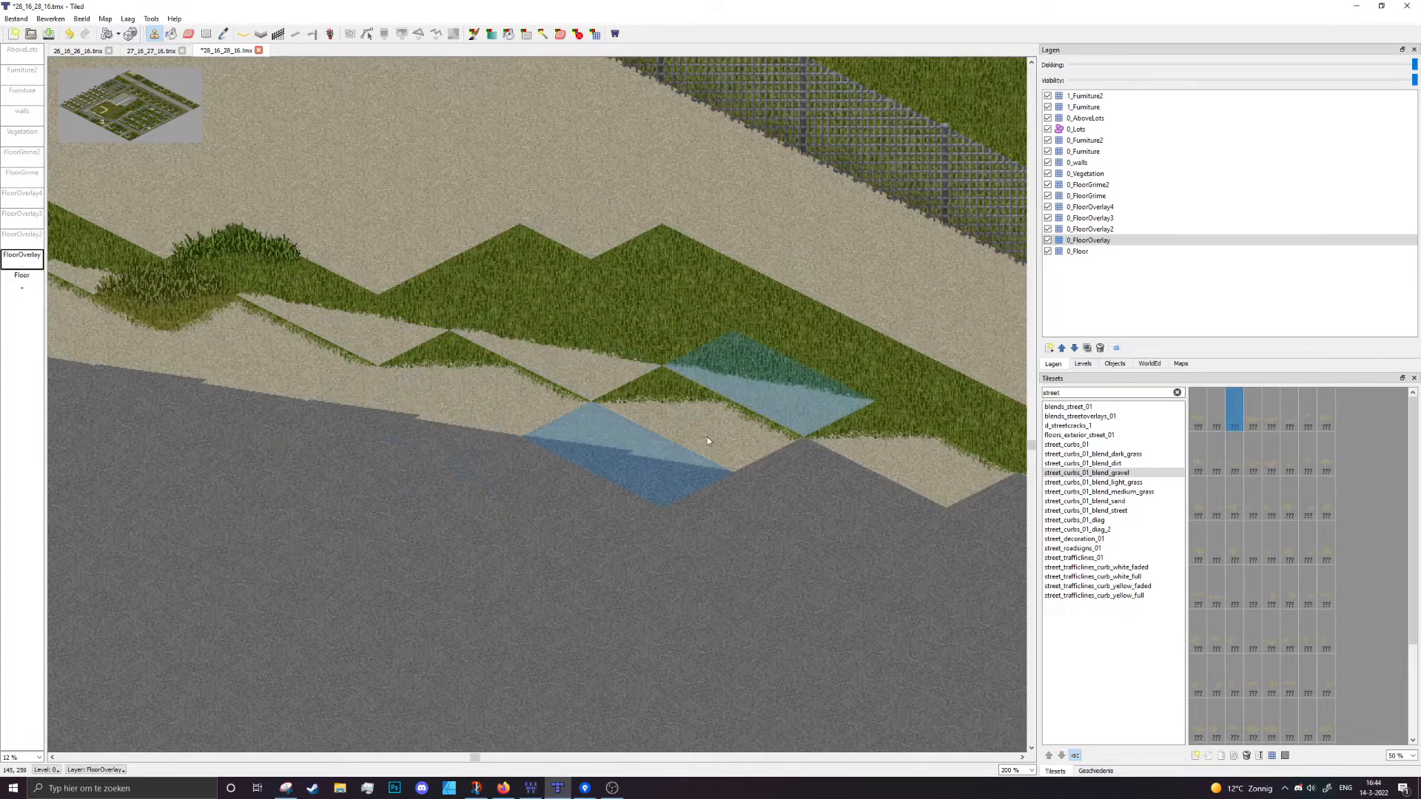
middle_drag(926, 492, 453, 430)
click(522, 416)
click(731, 454)
middle_drag(936, 500, 497, 469)
key(ctrl+z)
click(673, 462)
Paste the gravel tile group over the remaining upper-edge notches up to the road junction
middle_drag(862, 501, 429, 435)
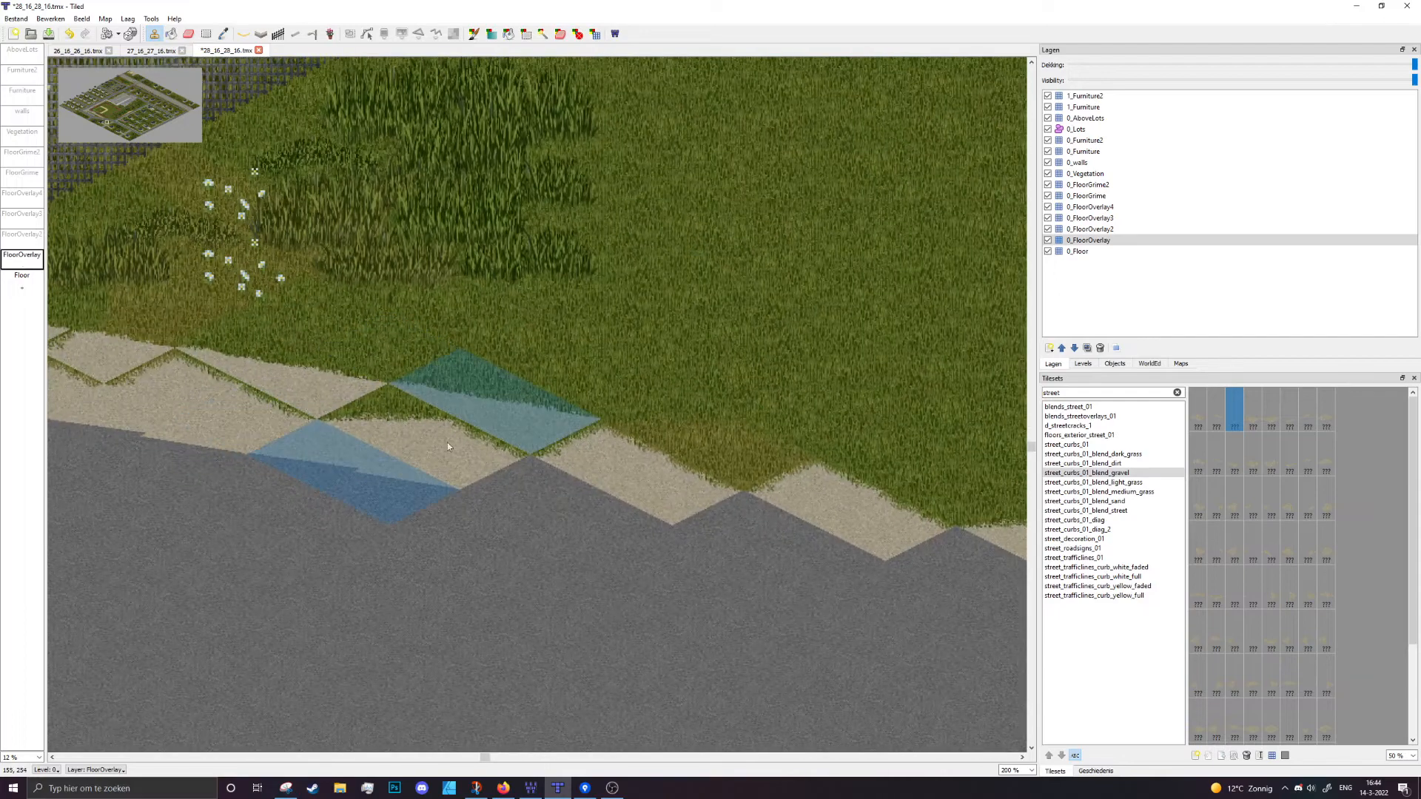
click(693, 470)
middle_drag(869, 516, 412, 427)
click(465, 434)
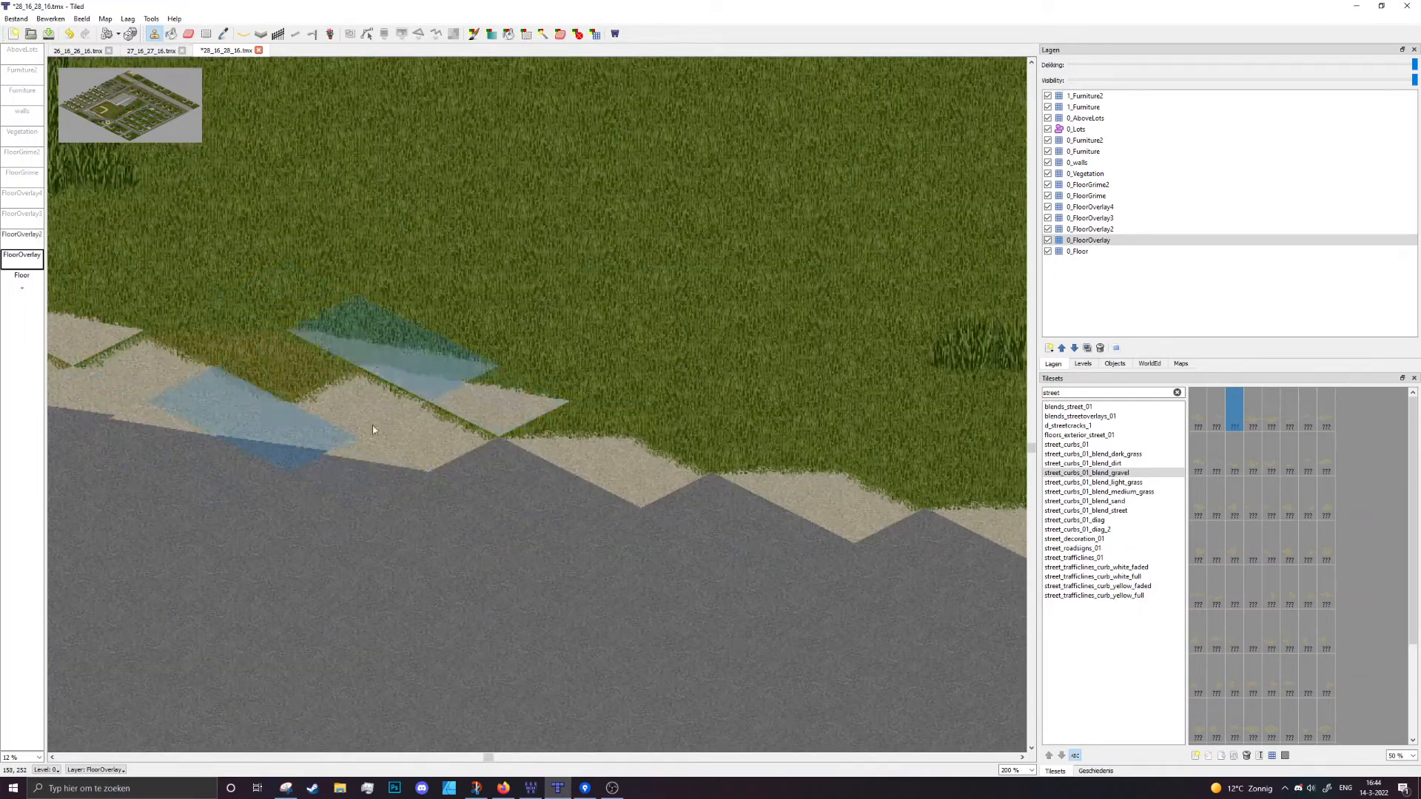
click(684, 482)
middle_drag(831, 523, 541, 452)
click(541, 451)
middle_drag(889, 500, 459, 424)
scroll(533, 456, down, 3)
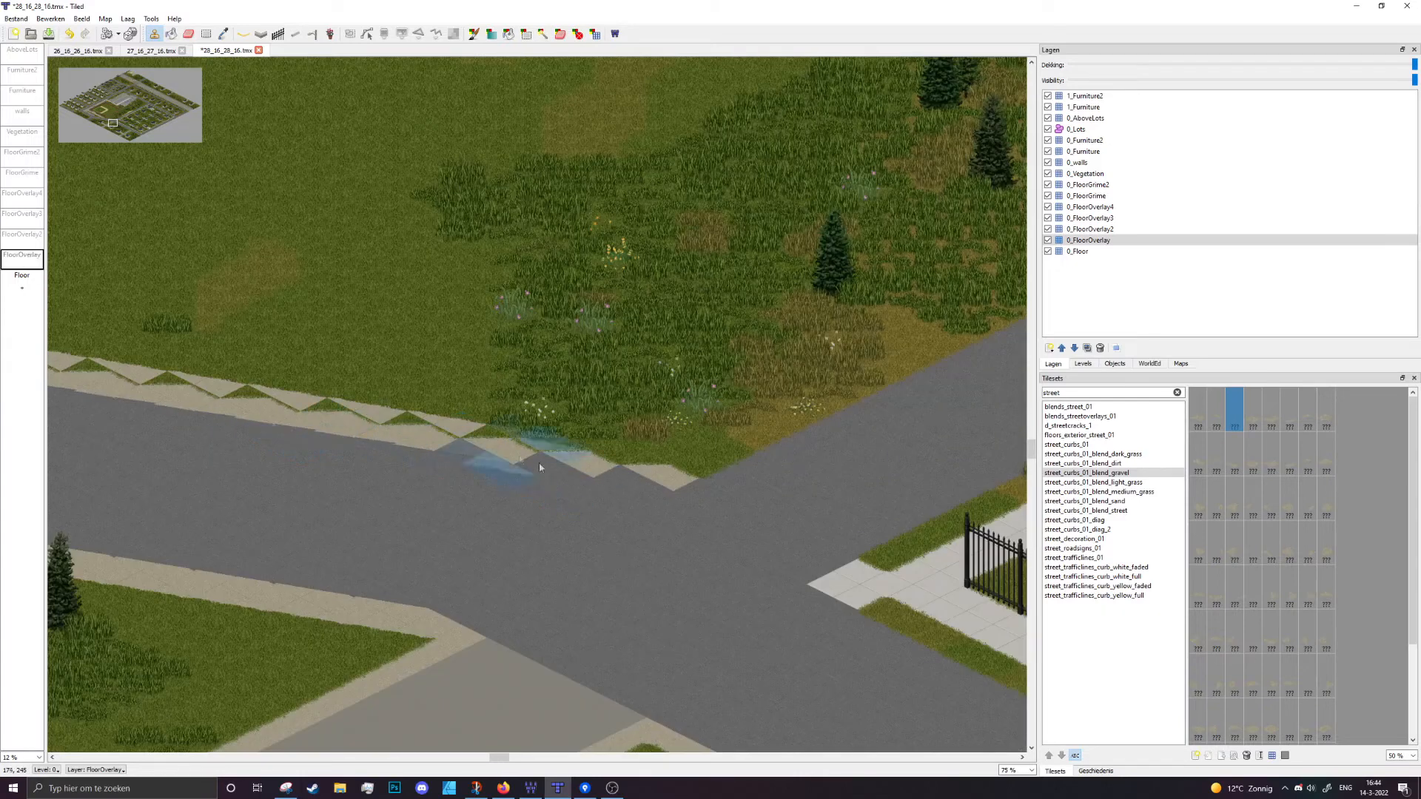
click(673, 480)
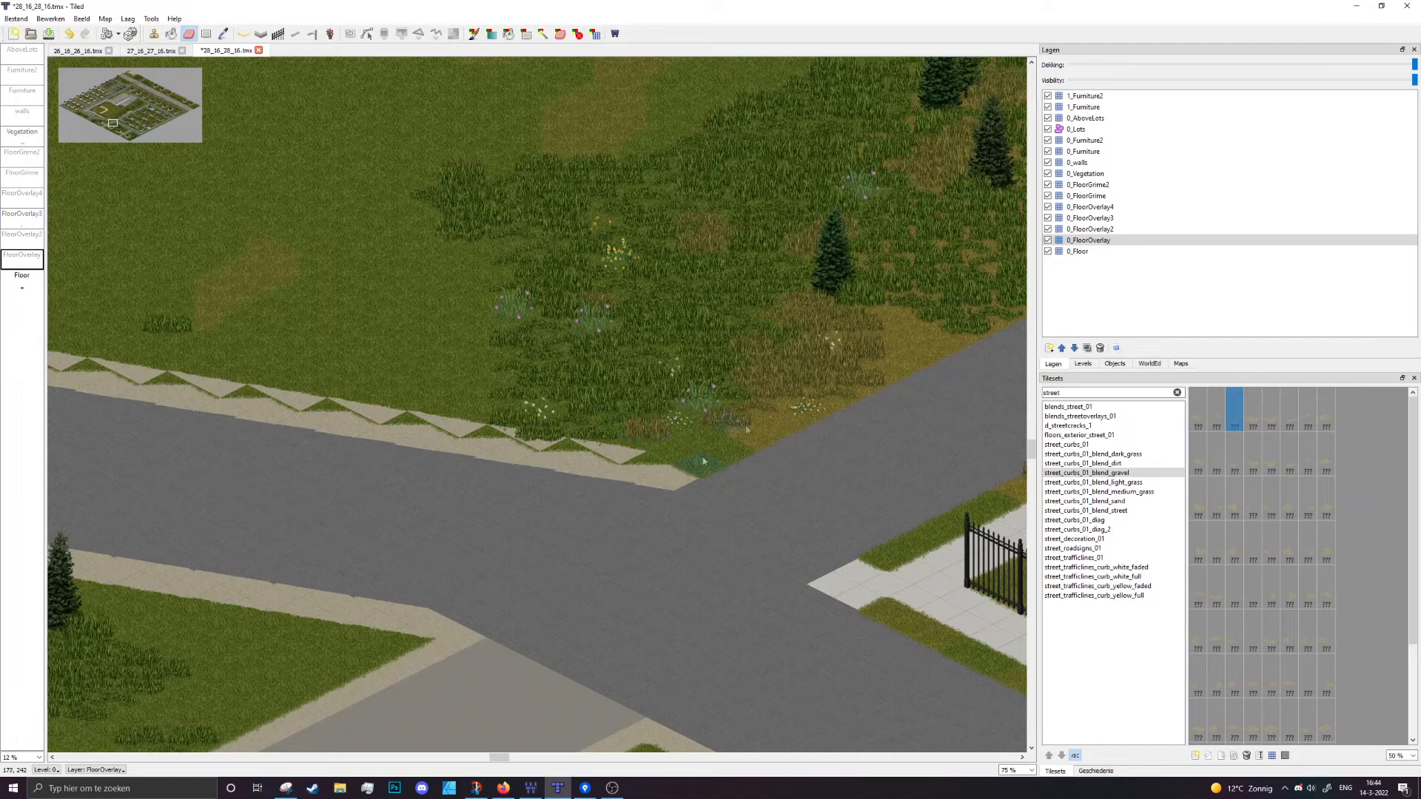
Erase the outer row of gravel tiles on 0_FloorOverlay where the upper road edge runs beside the gravel path
scroll(437, 490, down, 3)
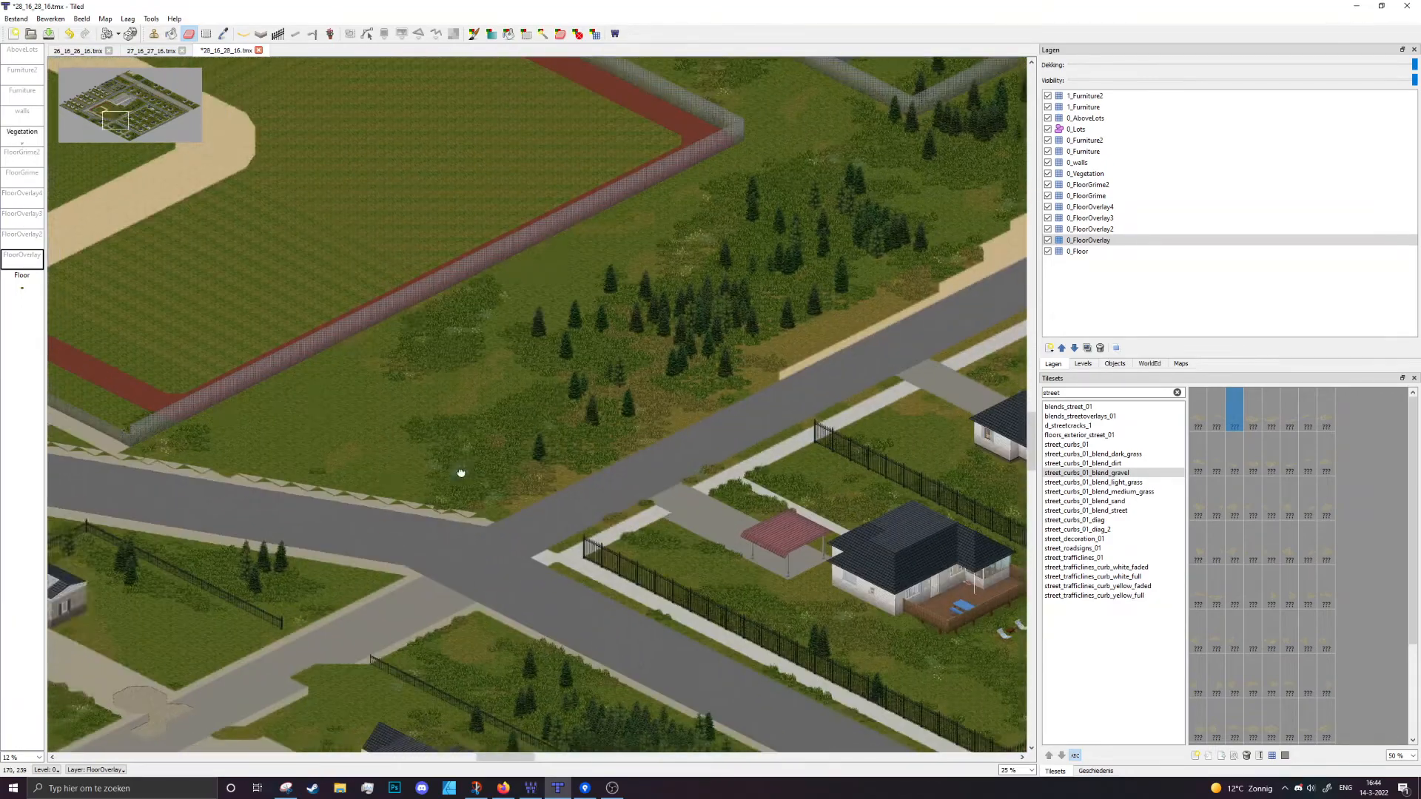
scroll(460, 469, up, 7)
scroll(569, 368, down, 1)
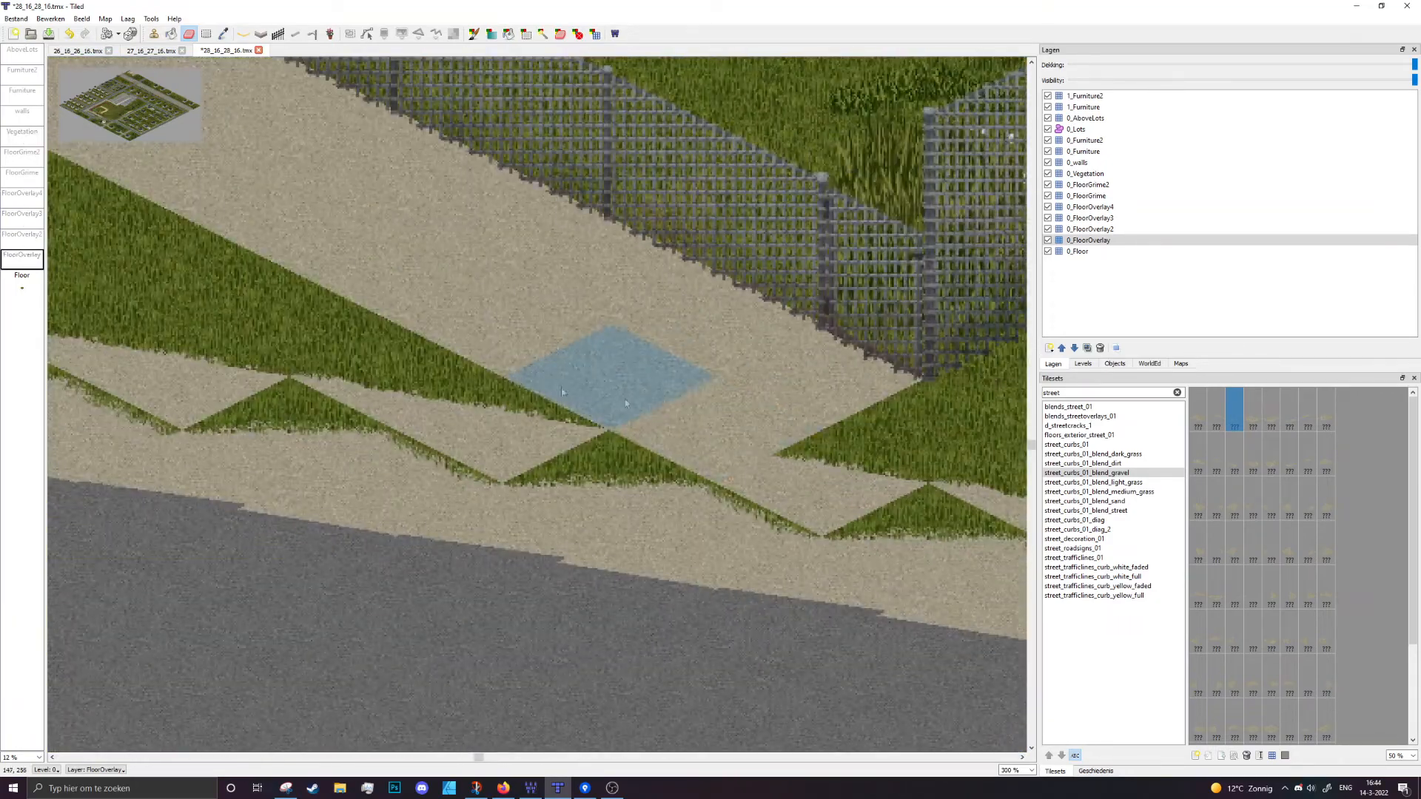
drag(887, 469, 955, 489)
middle_drag(503, 391, 870, 479)
drag(868, 482, 887, 509)
middle_drag(333, 418, 759, 361)
scroll(740, 359, down, 2)
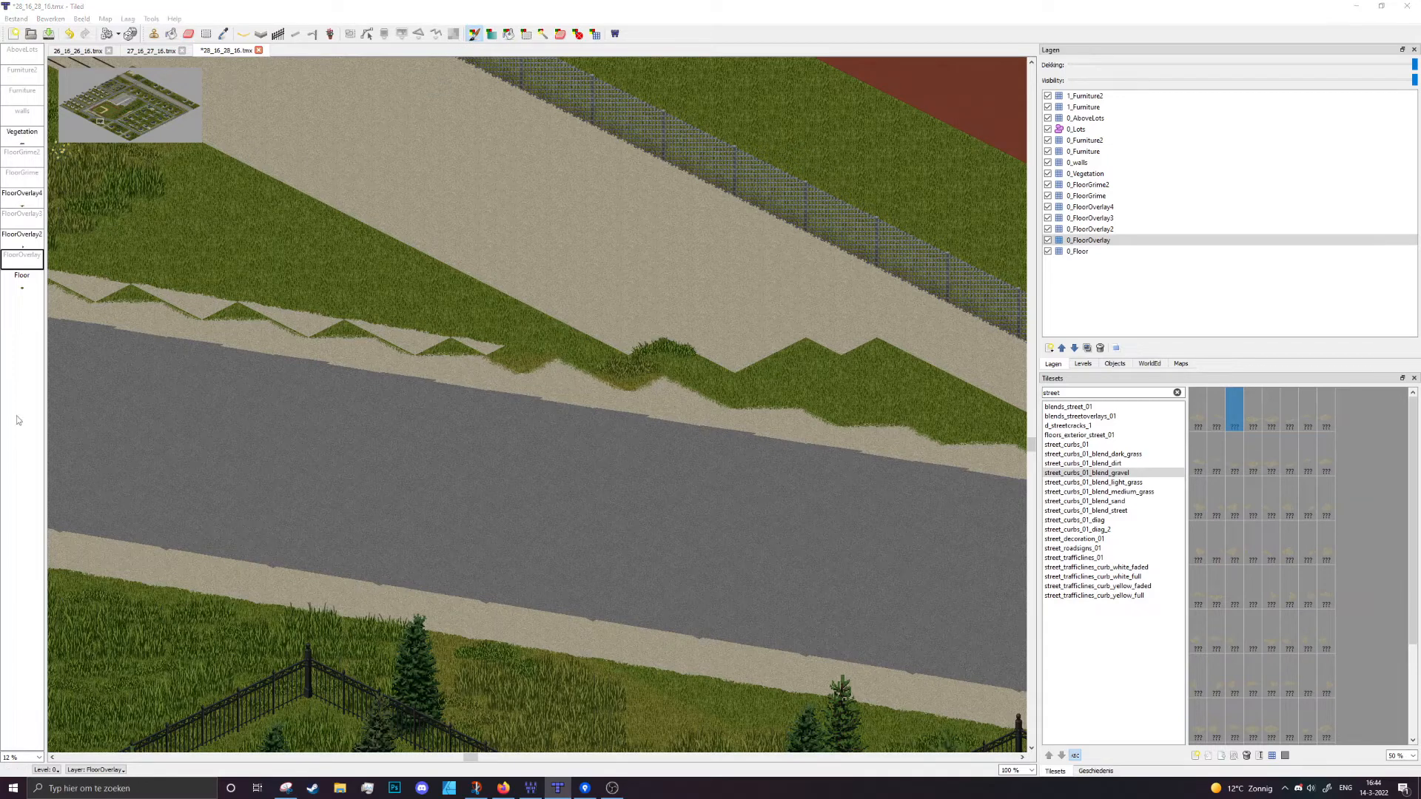
Paint gravel over the narrow grass strip between the upper road edge and the fenced gravel path
mouse_move(564, 352)
mouse_down()
mouse_move(624, 370)
mouse_move(630, 343)
mouse_move(762, 374)
mouse_move(786, 336)
mouse_up()
drag(927, 358, 936, 402)
scroll(936, 403, right, 3)
drag(531, 341, 869, 419)
ctrl+scroll(567, 330, down, 1)
middle_drag(567, 330, 939, 380)
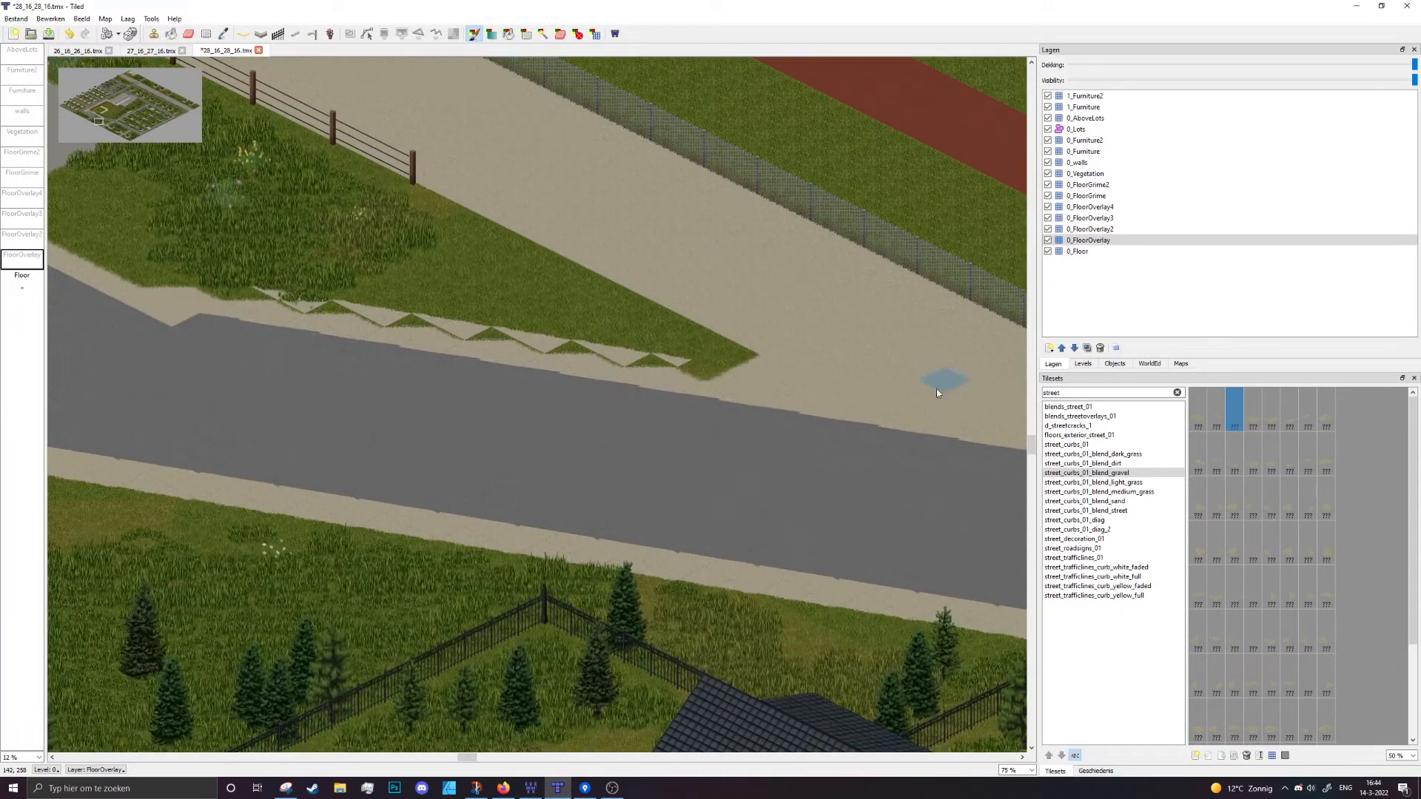
Paste the gravel tile group over the last upper-edge notches toward the road bend, undoing a mistaken erase
ctrl+scroll(903, 381, up, 1)
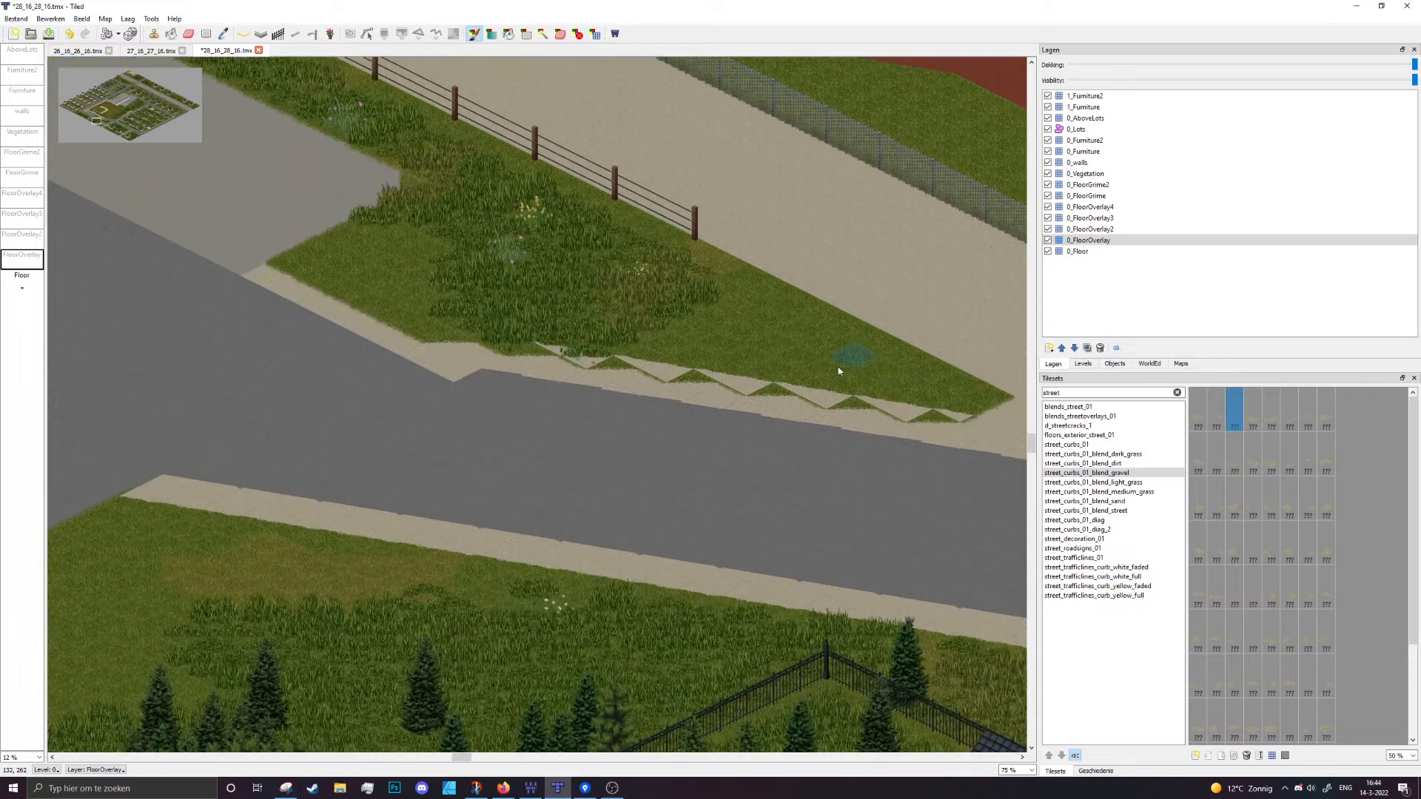
ctrl+scroll(539, 370, up, 1)
key(b)
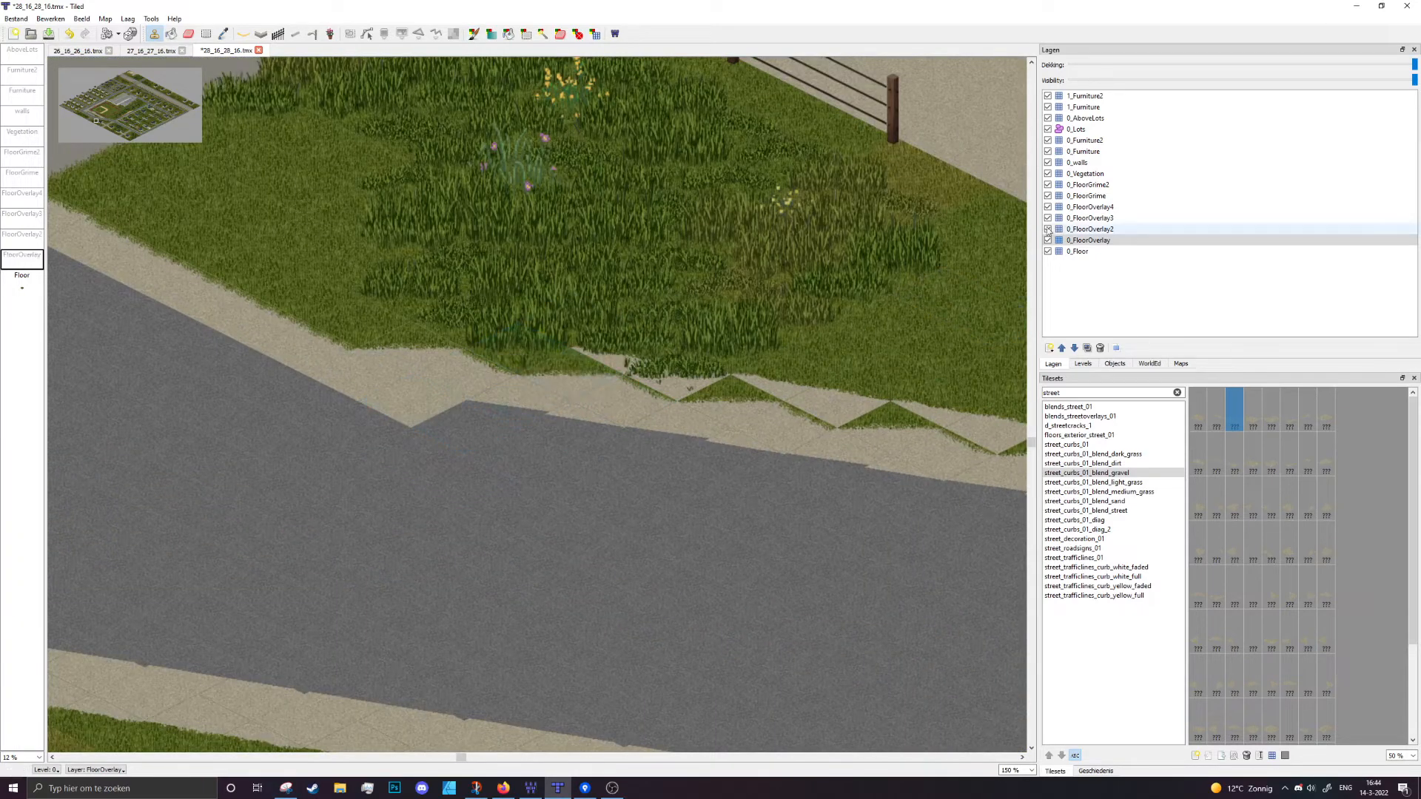
click(473, 367)
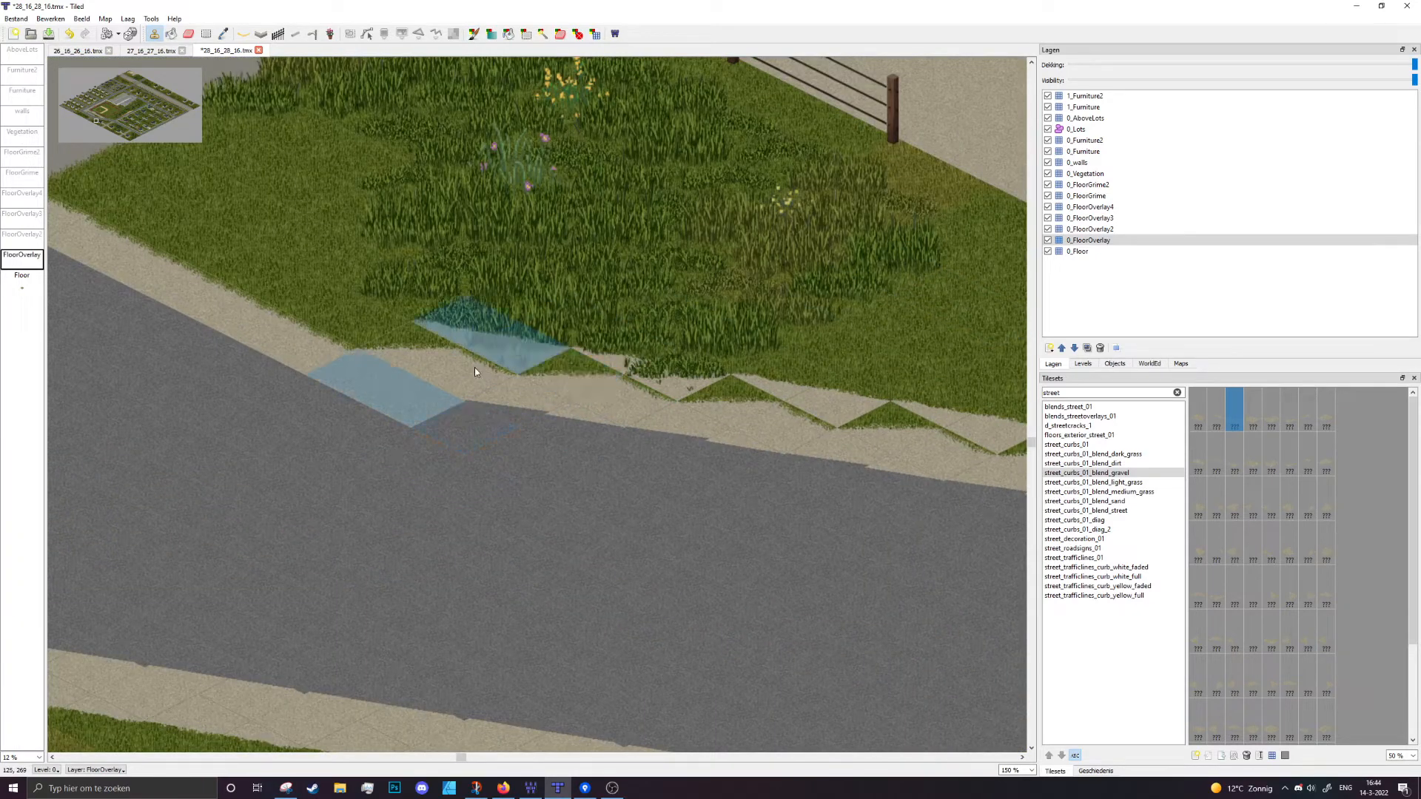
click(305, 356)
click(189, 34)
click(158, 345)
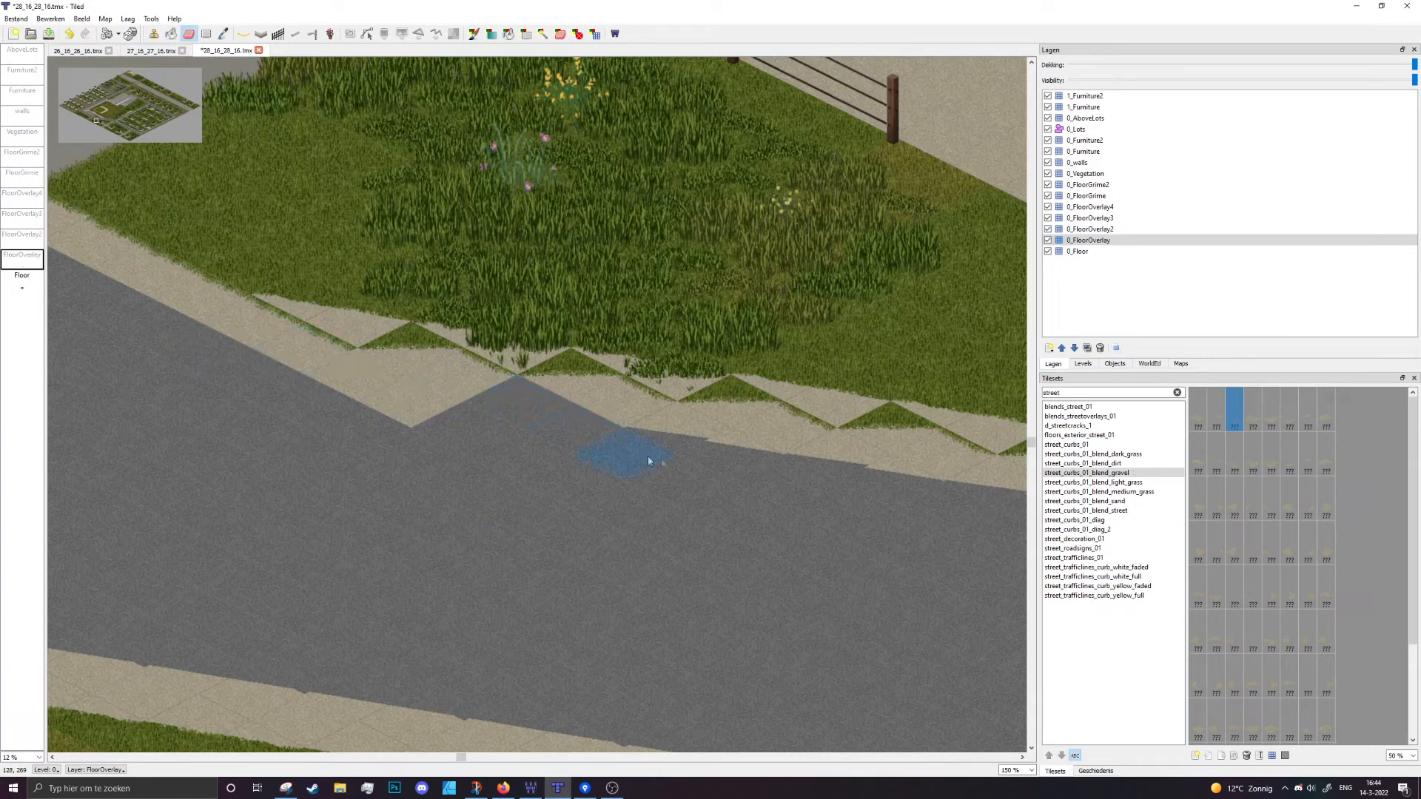
key(ctrl+z)
drag(200, 346, 366, 402)
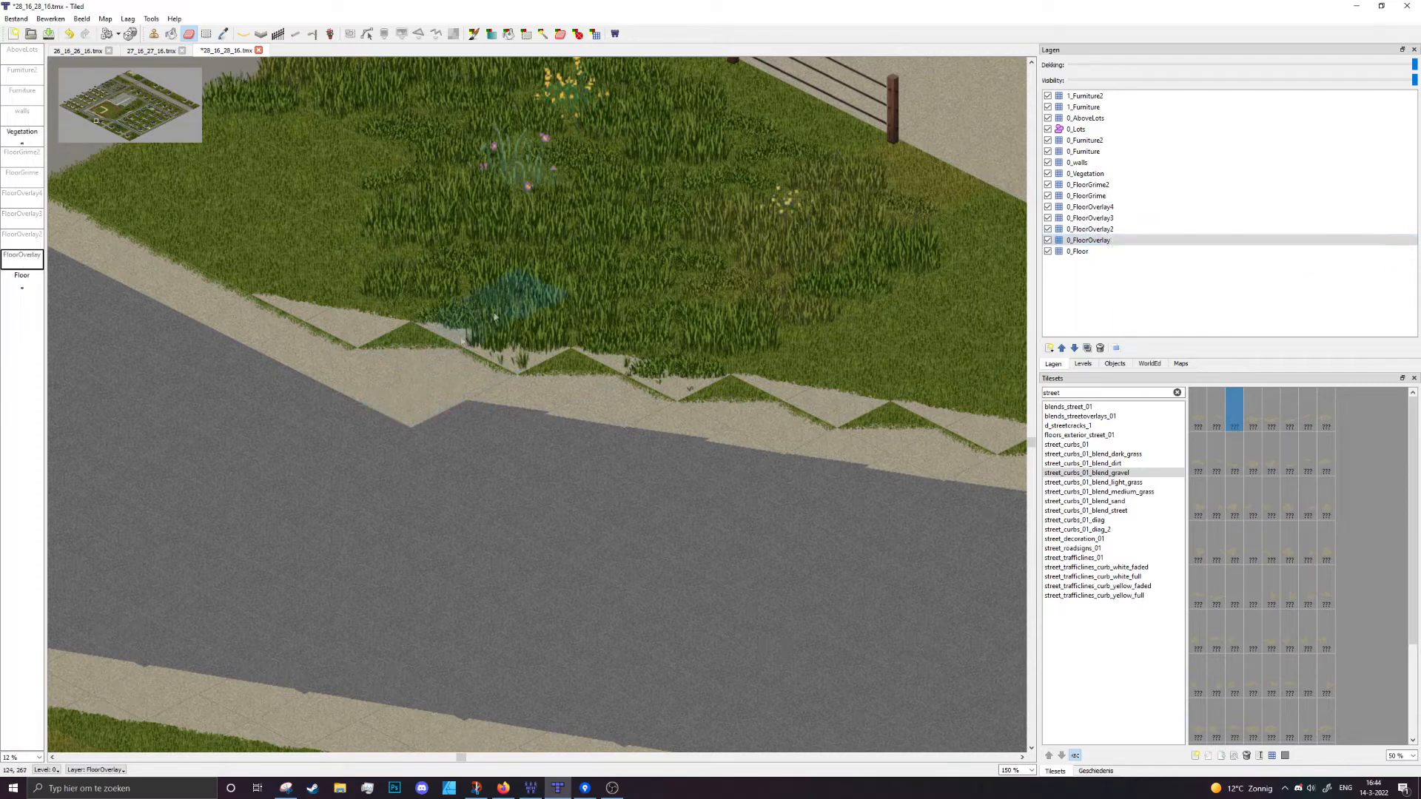
Toggle the floor overlay layers' visibility to examine which one holds the grass blends along the upper road edge
click(1094, 229)
click(1091, 206)
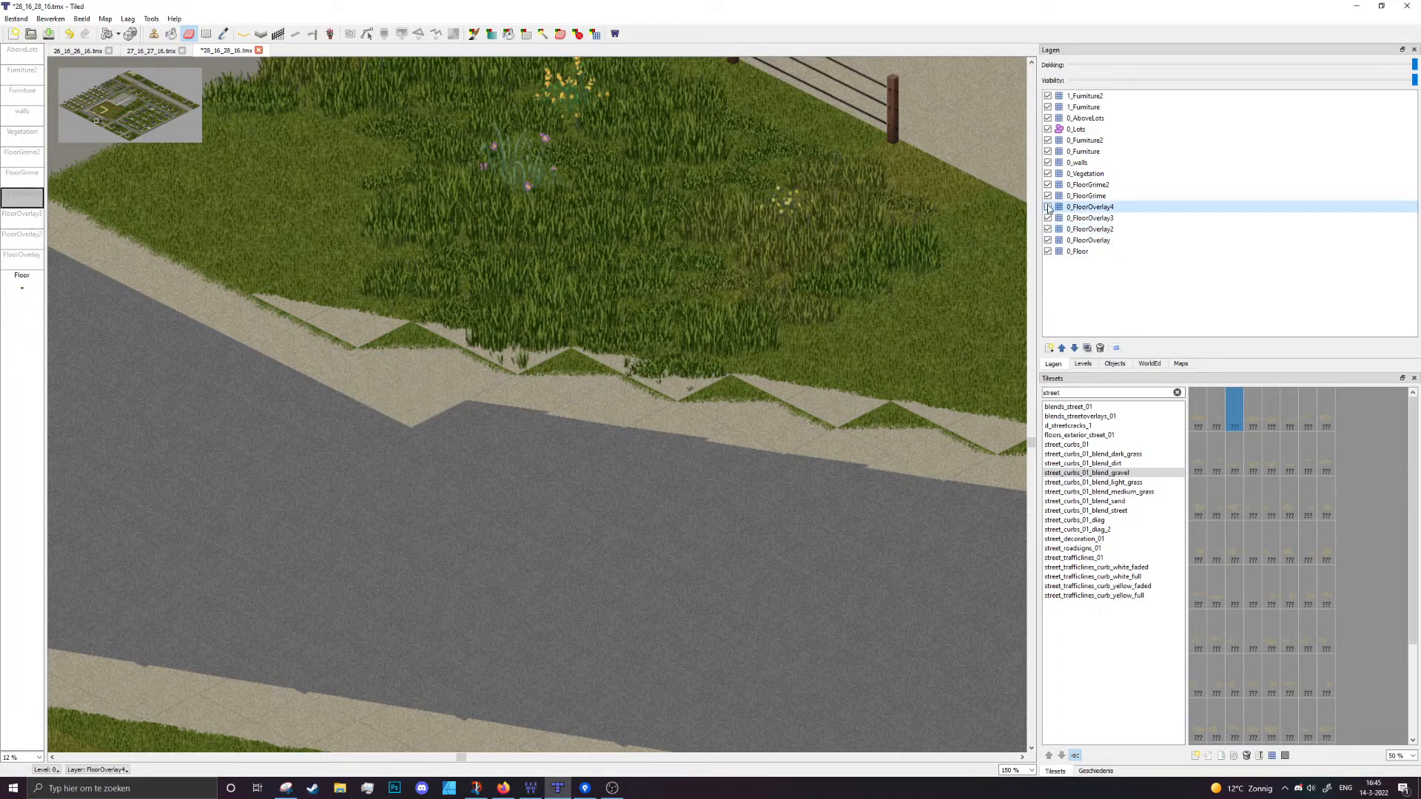
click(1047, 220)
click(1048, 219)
click(1048, 230)
click(1048, 230)
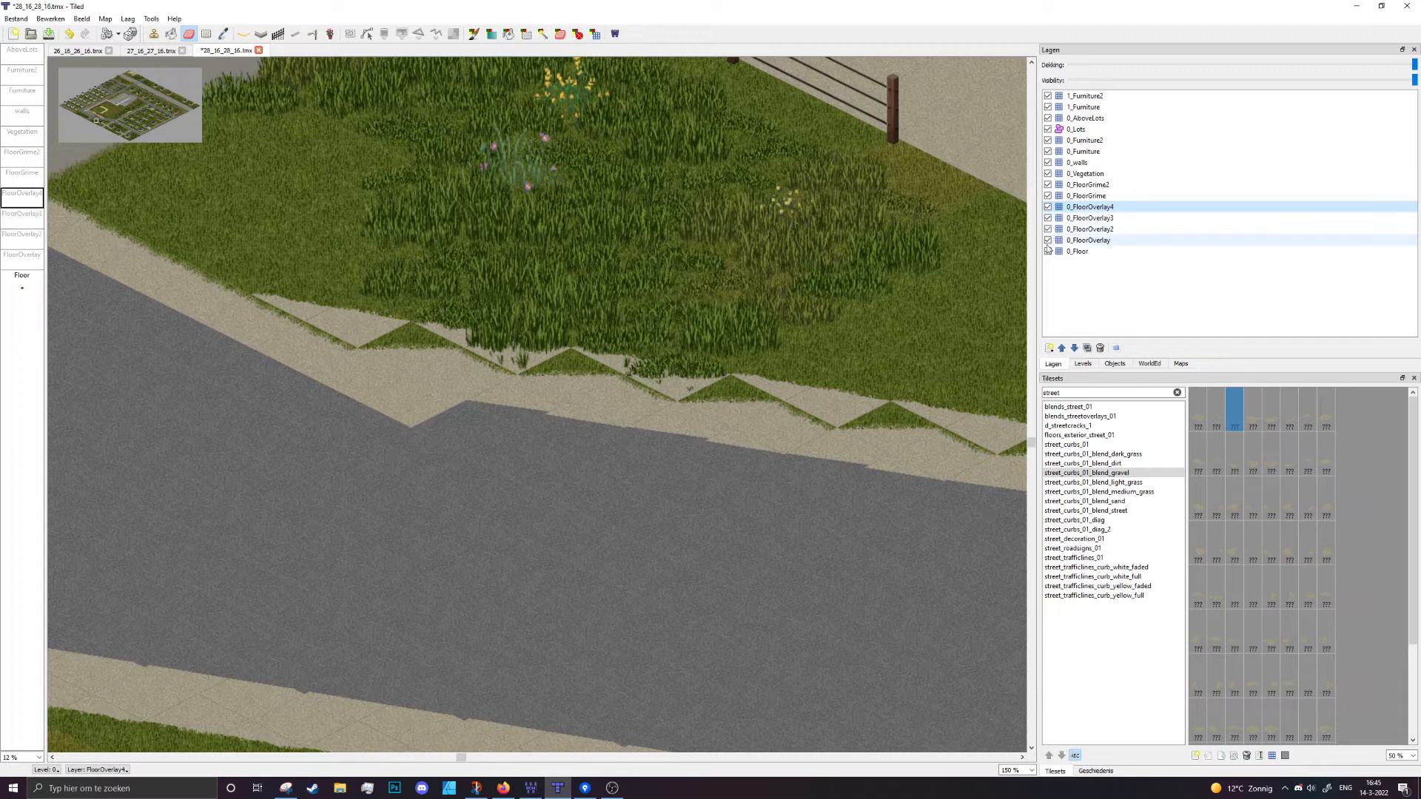
click(1047, 242)
click(1048, 240)
Mark no-blend cells on 0_FloorOverlay over the grass notches along the upper road edge beside the grass wedge
click(577, 34)
drag(411, 347, 924, 462)
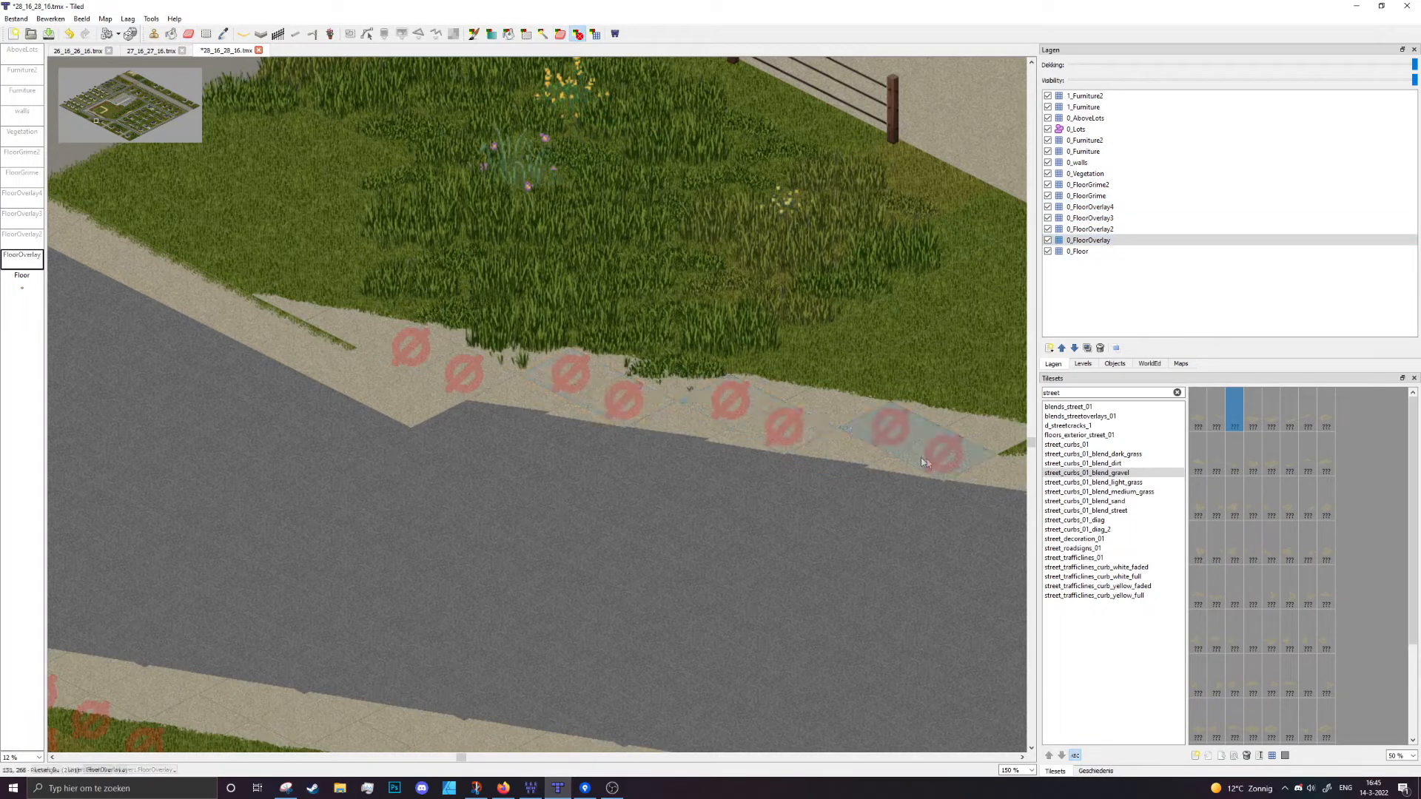
middle_drag(907, 473, 276, 384)
click(466, 390)
click(629, 419)
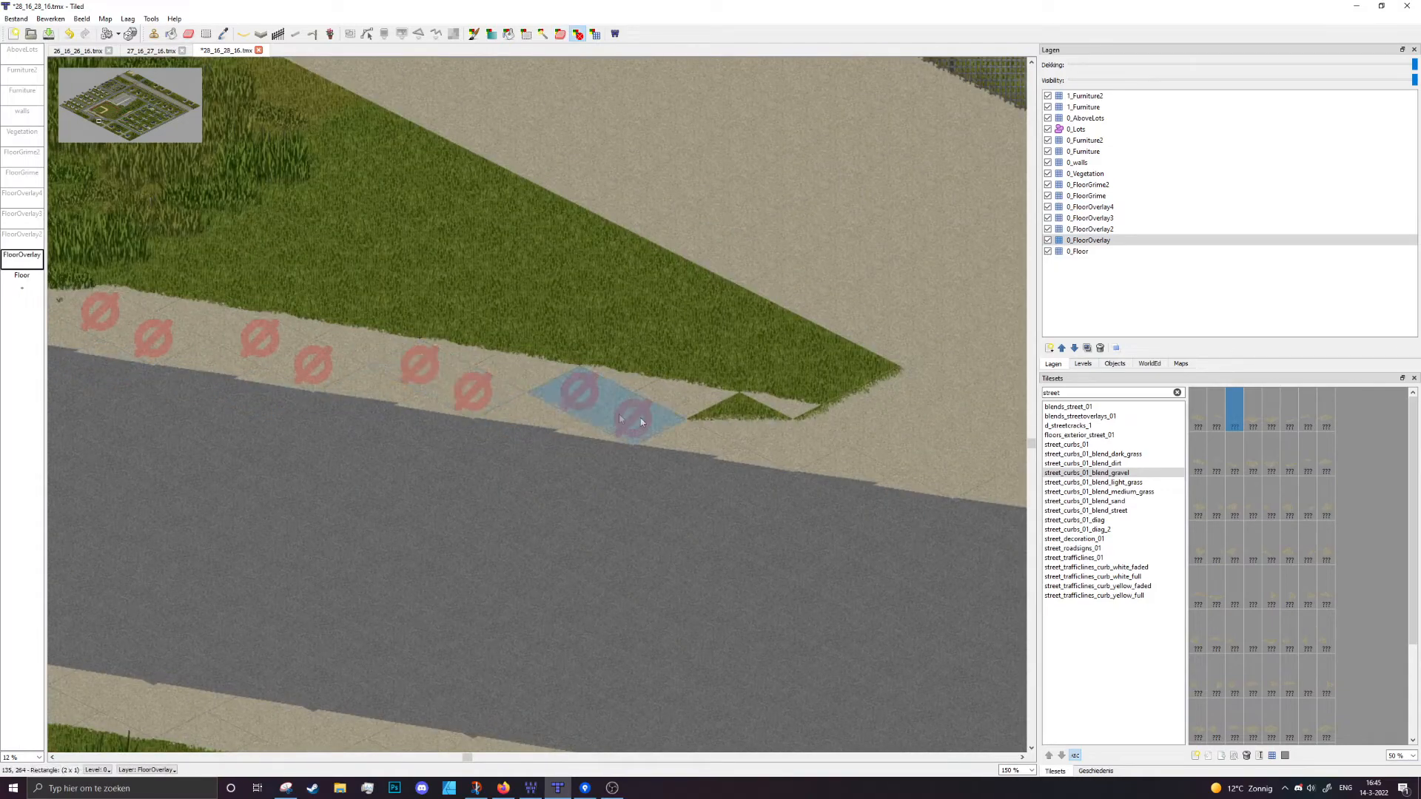
drag(641, 421, 794, 441)
Mark no-blend cells on 0_FloorOverlay along the upper road edge just past the mesh fence corner, undoing one stray mark
middle_drag(970, 482, 477, 408)
middle_drag(740, 412, 130, 313)
drag(275, 389, 343, 406)
click(376, 440)
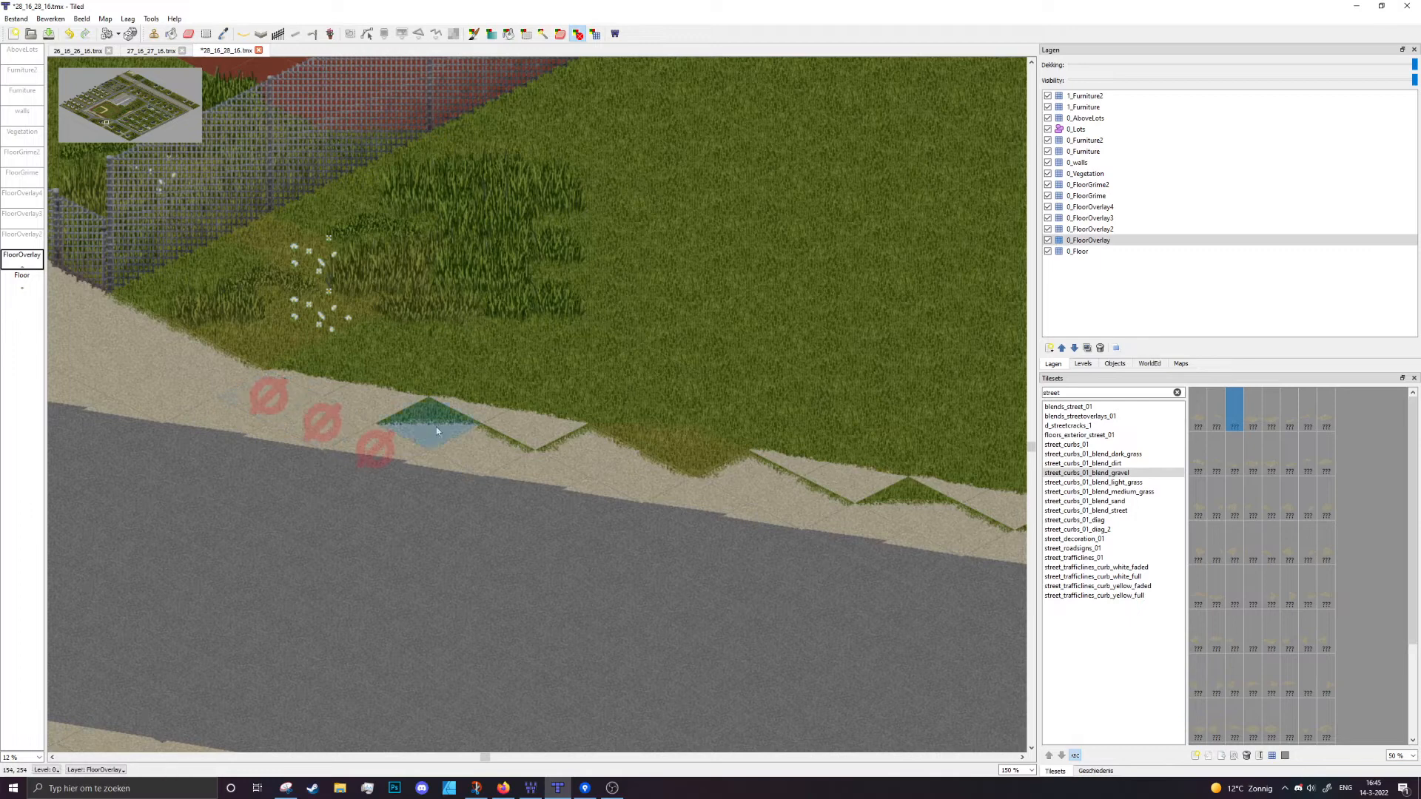
drag(438, 431, 484, 445)
mouse_move(584, 451)
mouse_down()
mouse_move(638, 467)
mouse_move(639, 441)
mouse_up()
drag(749, 473, 818, 500)
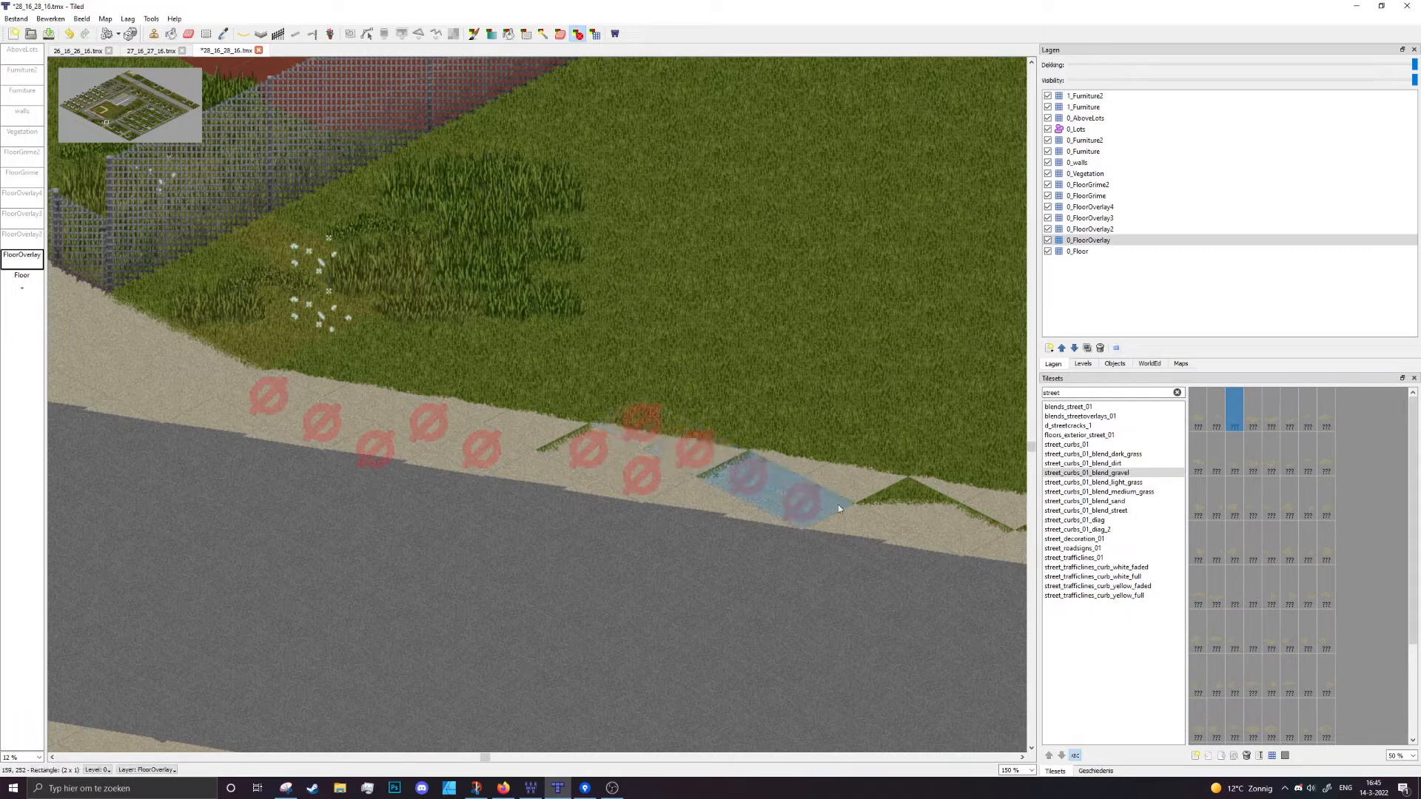
drag(536, 438, 597, 453)
key(ctrl+z)
click(926, 511)
middle_drag(931, 516, 404, 416)
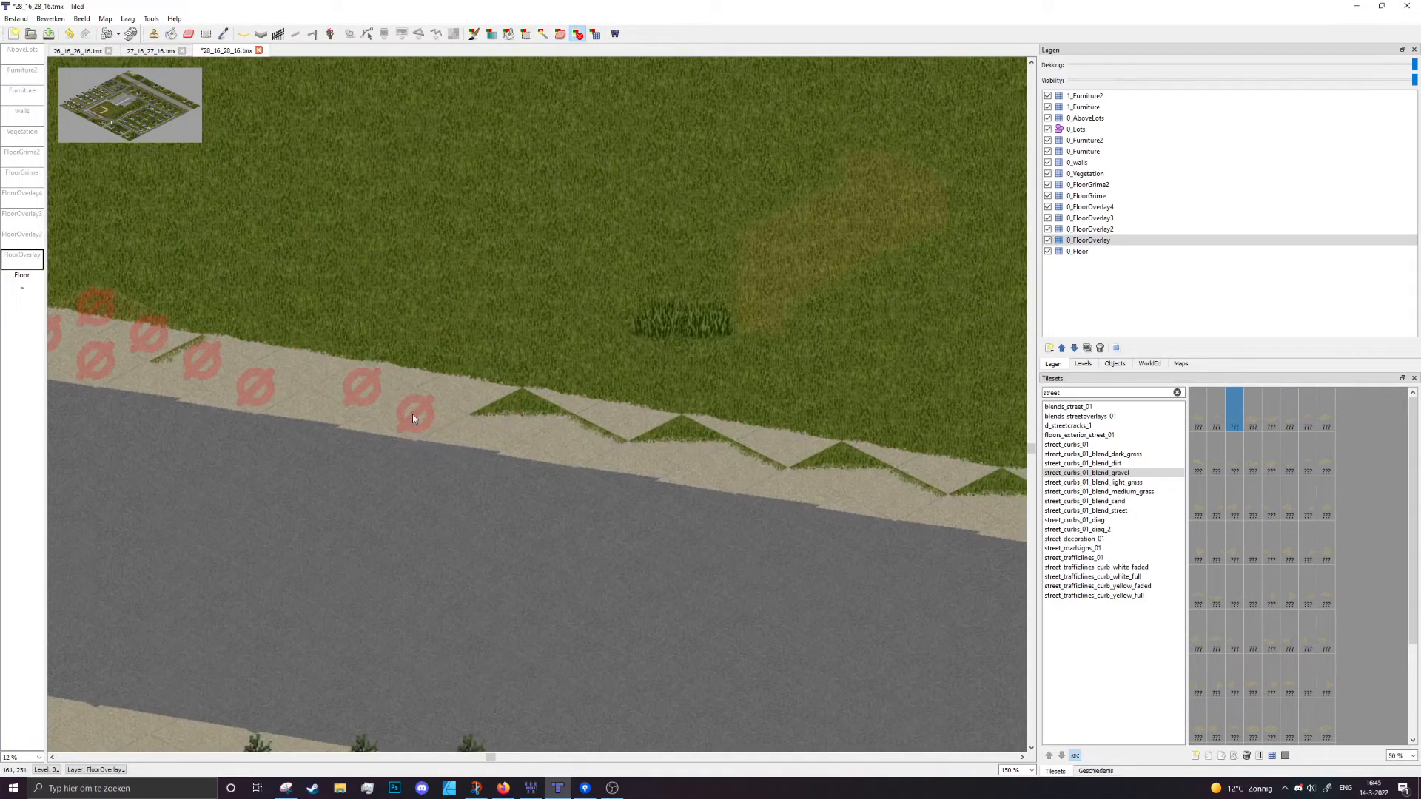
Continue the 0_FloorOverlay no-blend cells over the remaining upper-edge grass notches up to the road junction
drag(518, 411, 585, 441)
drag(683, 439, 908, 498)
middle_drag(917, 508, 336, 413)
drag(446, 402, 489, 427)
drag(584, 428, 646, 452)
middle_drag(713, 459, 295, 420)
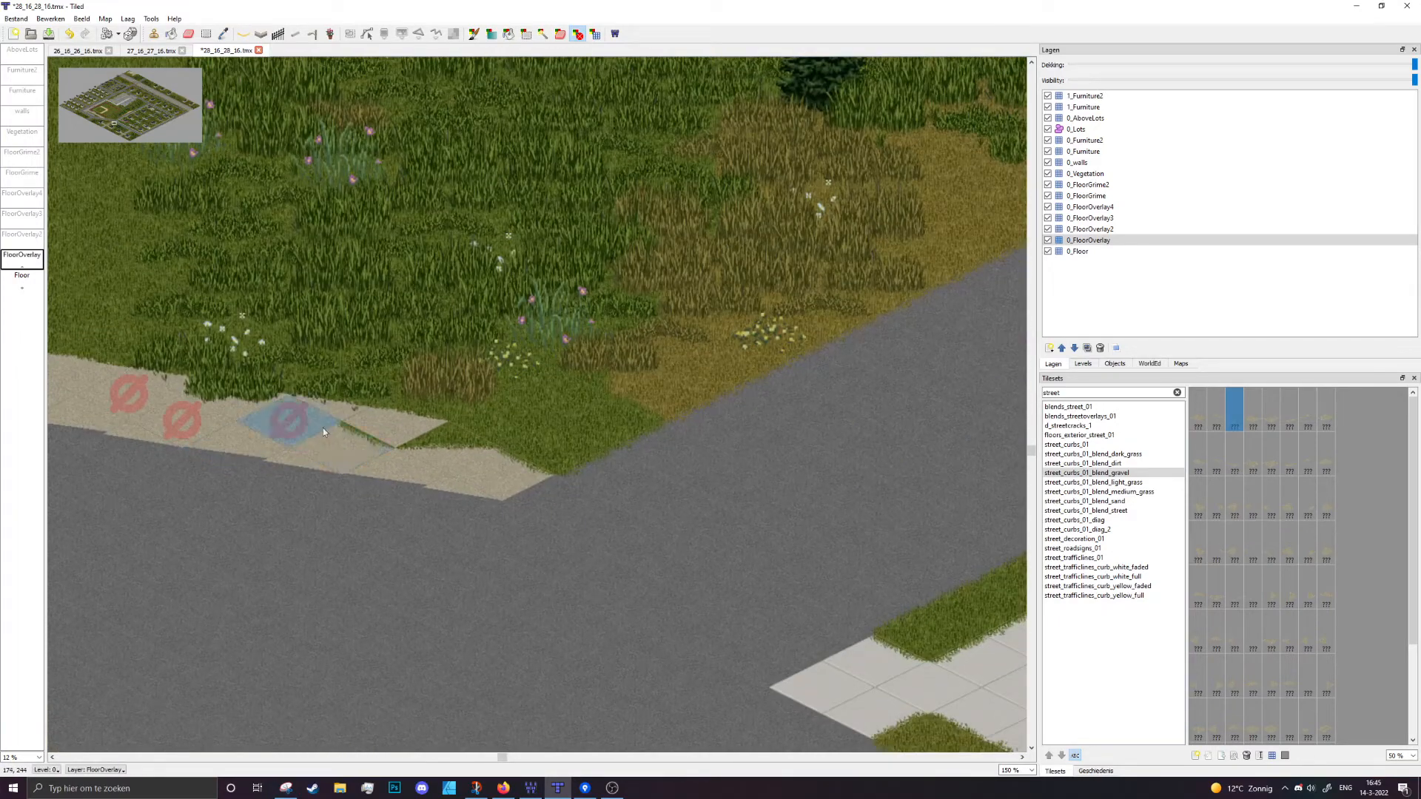
Mark no-blend cells on 0_FloorOverlay2 over the leftover grass slivers near the fence corner and the grass wedge's tip
middle_drag(447, 456, 1161, 493)
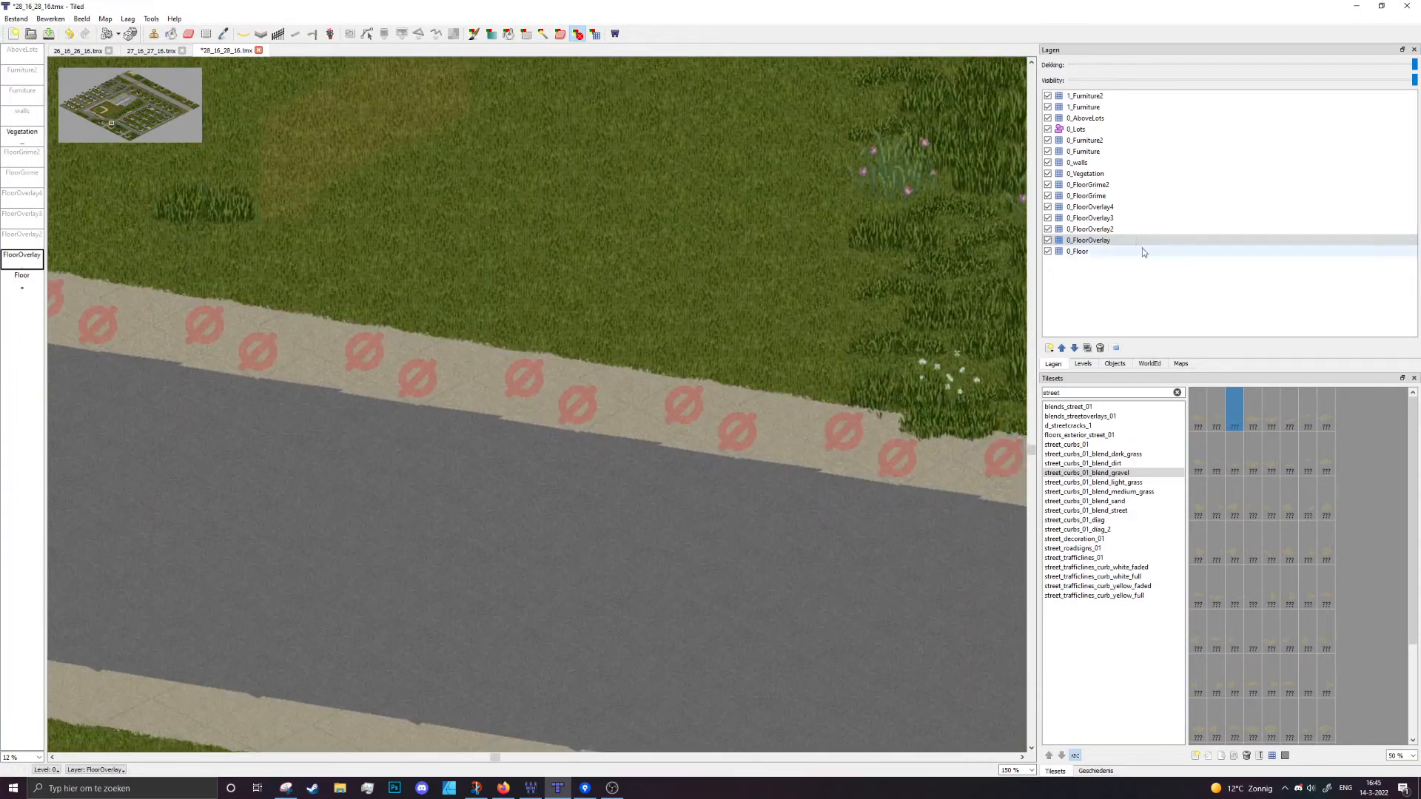
click(1116, 230)
middle_drag(370, 318, 859, 431)
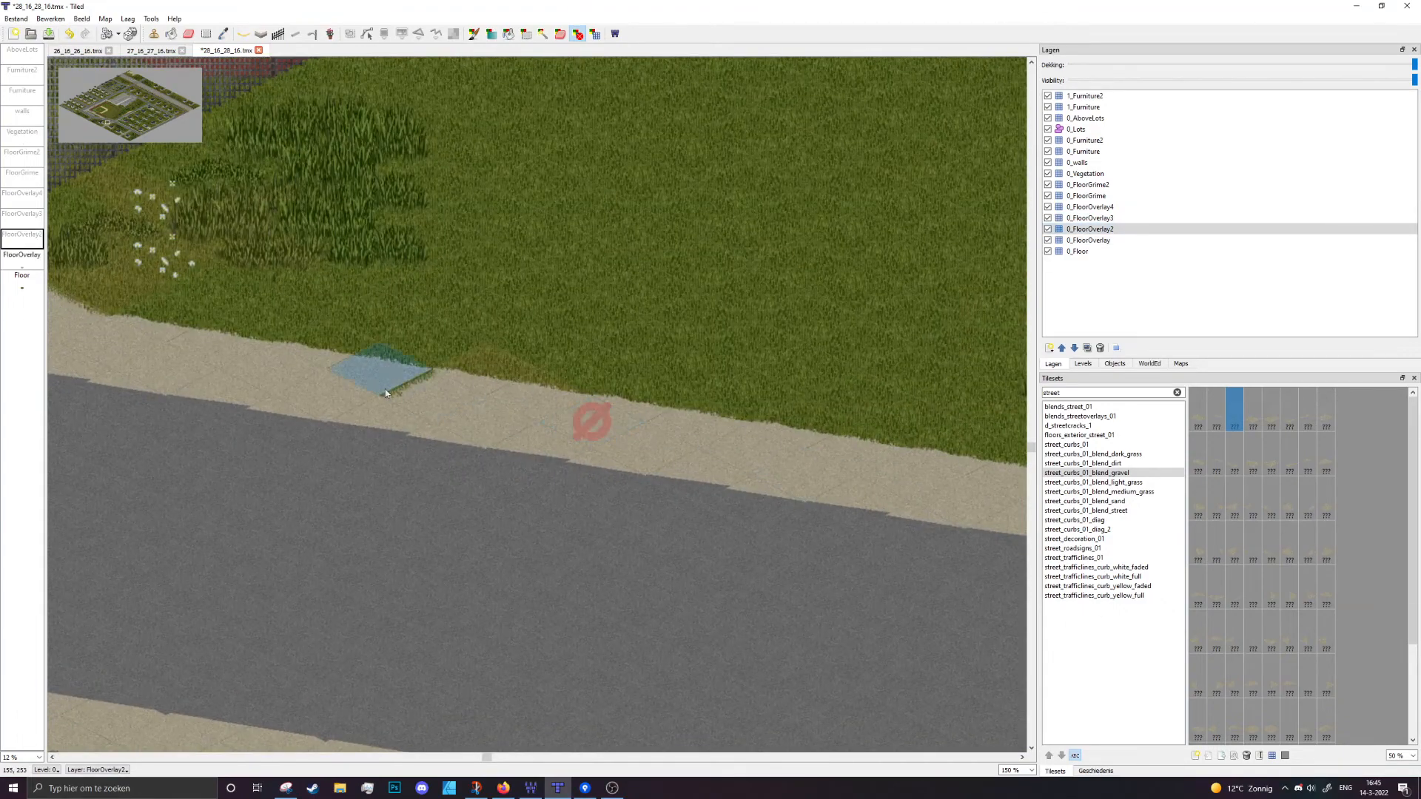
middle_drag(67, 366, 1103, 481)
middle_drag(82, 345, 866, 468)
drag(777, 392, 751, 406)
middle_drag(375, 358, 1009, 468)
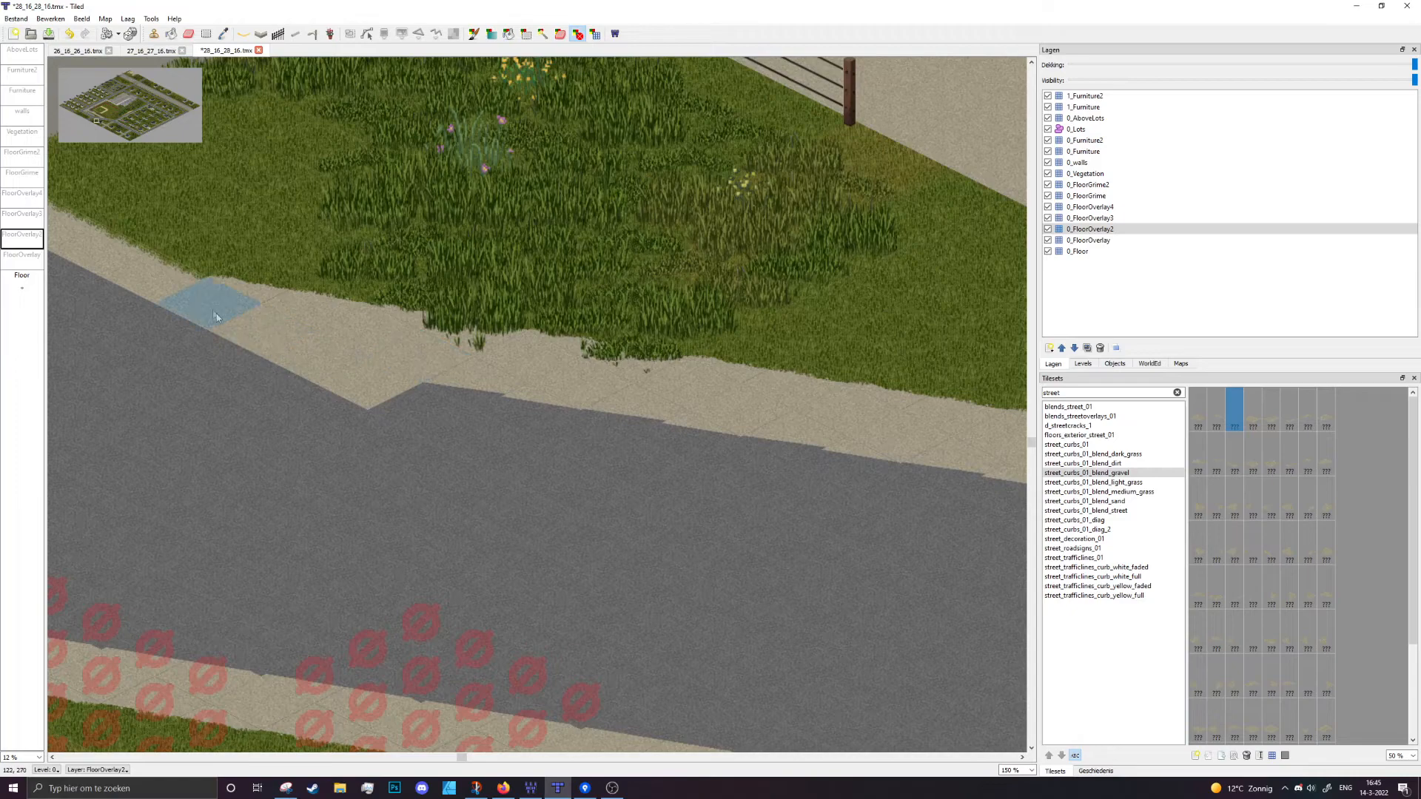
Sample the street ground and paint it over the gravel point at the road bend
ctrl+scroll(280, 445, down, 3)
ctrl+scroll(319, 468, up, 3)
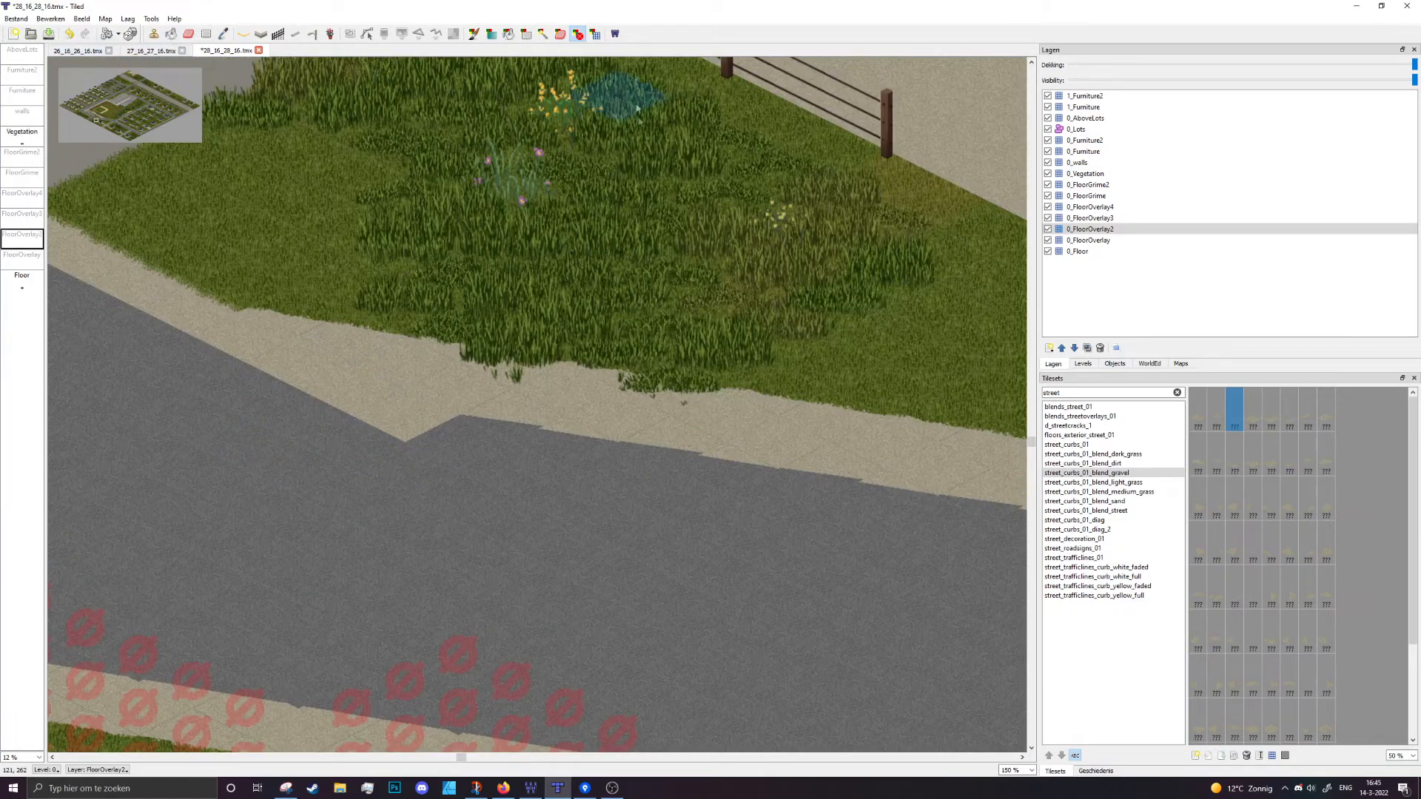
click(224, 35)
click(511, 442)
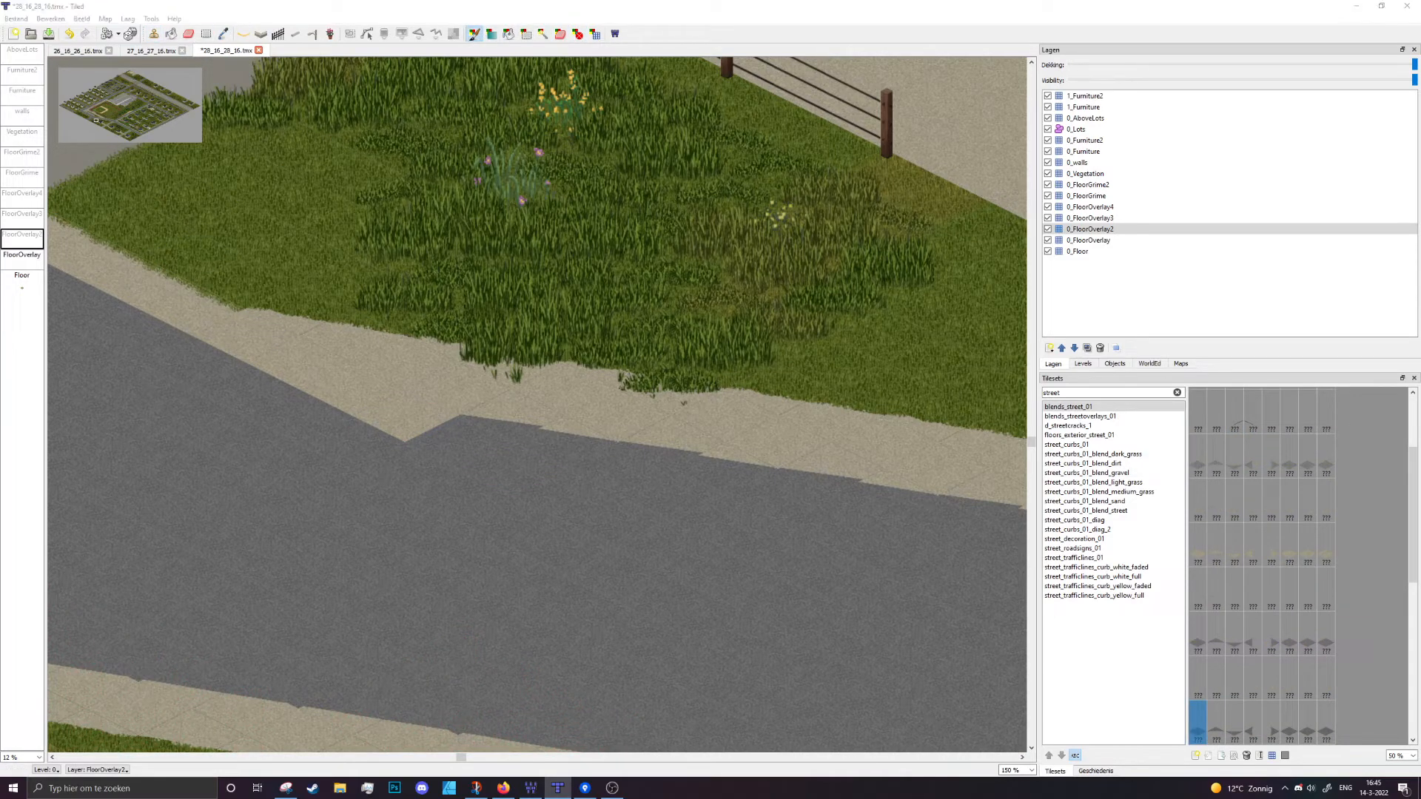
click(405, 413)
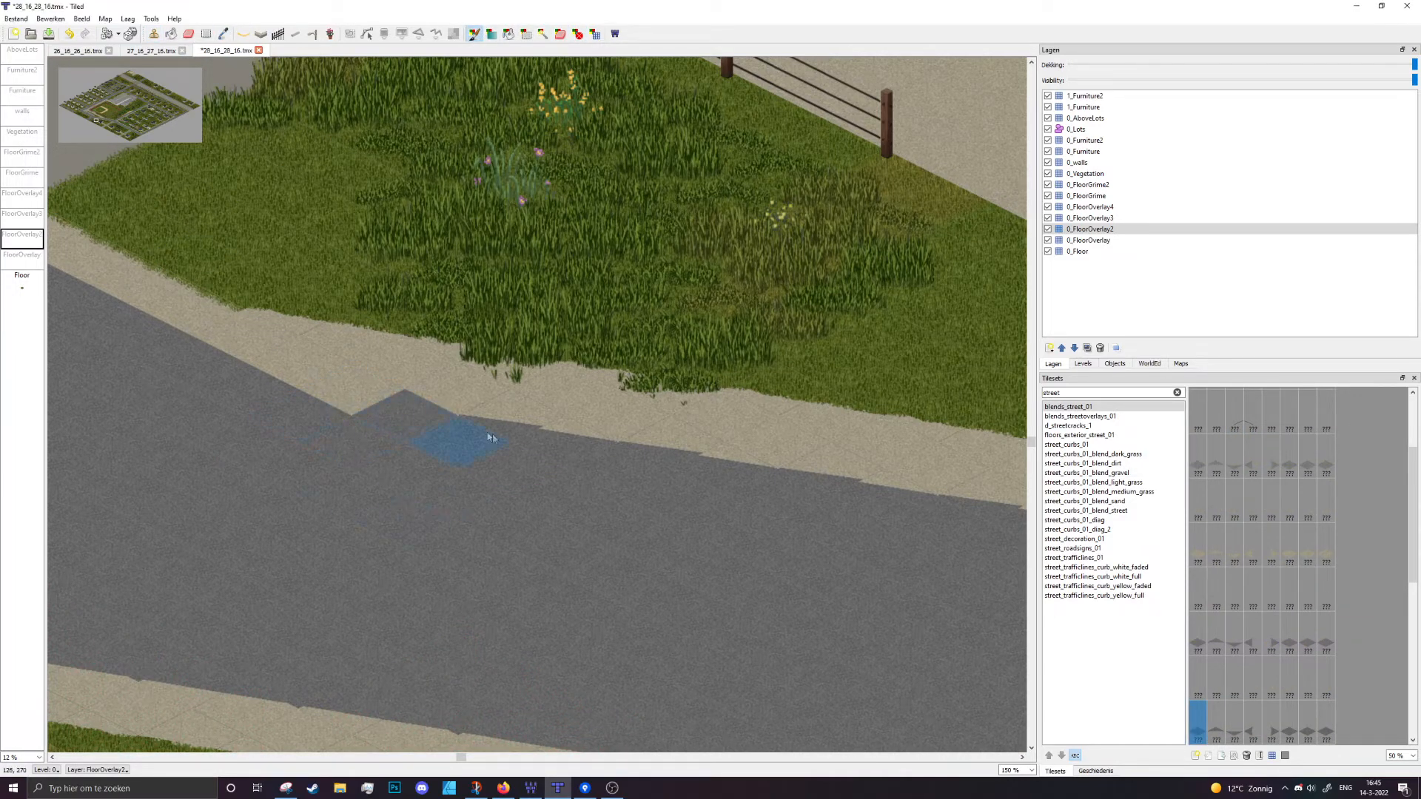
Copy the slanted gravel edge tiles on 0_FloorOverlay and paste them over the street notch at the road bend
ctrl+scroll(259, 427, up, 2)
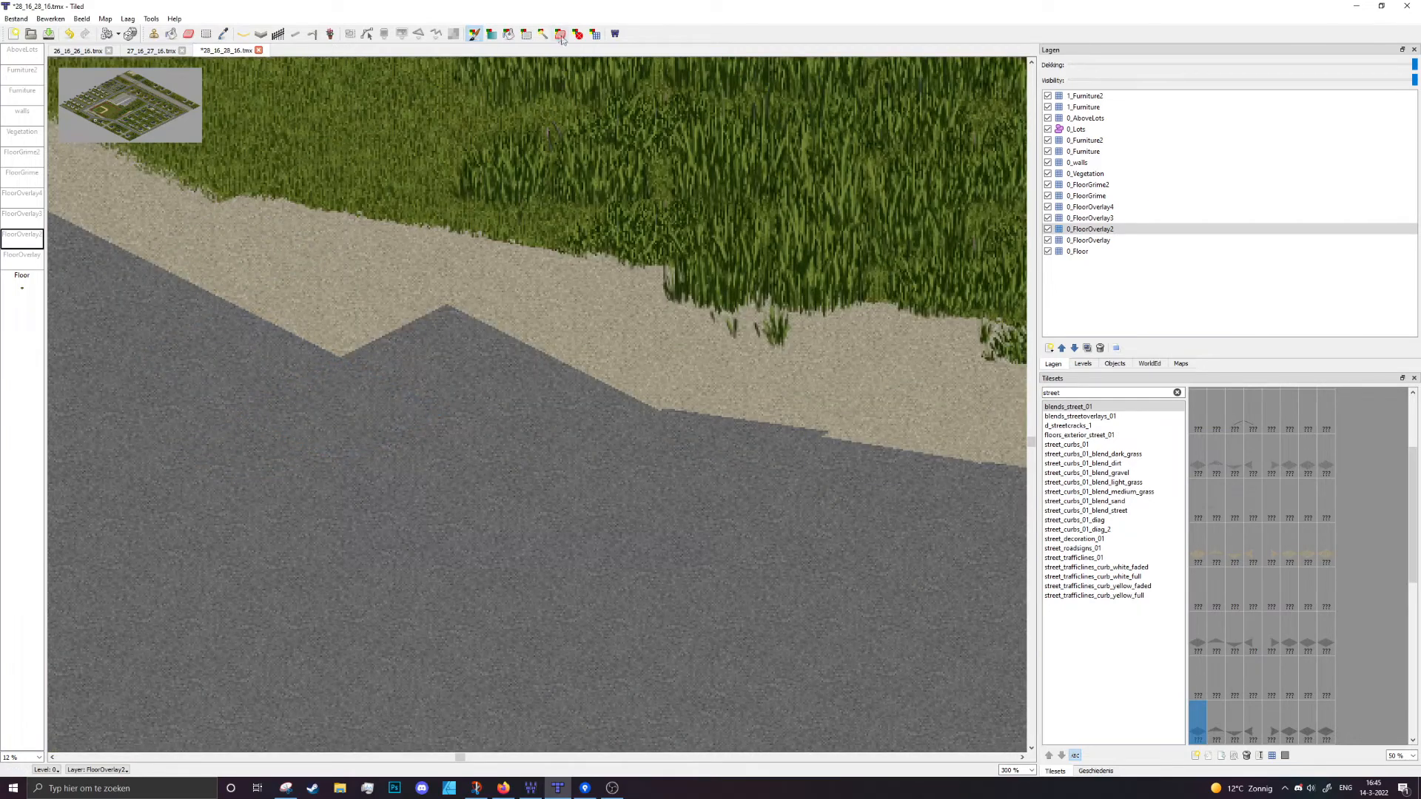
click(1084, 241)
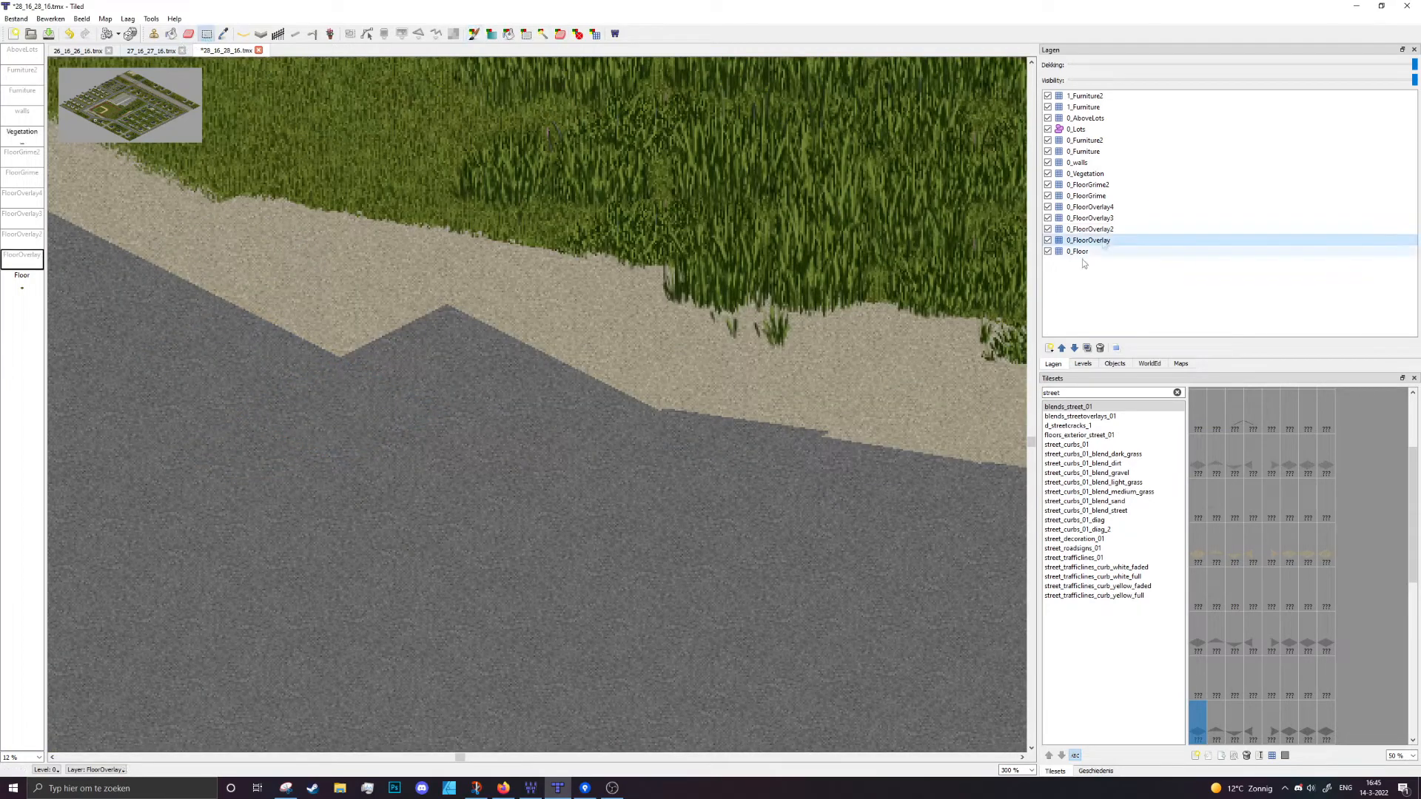
drag(446, 359, 657, 465)
mouse_move(762, 422)
mouse_down()
mouse_move(873, 494)
mouse_move(966, 527)
mouse_up()
key(ctrl+c)
key(ctrl+v)
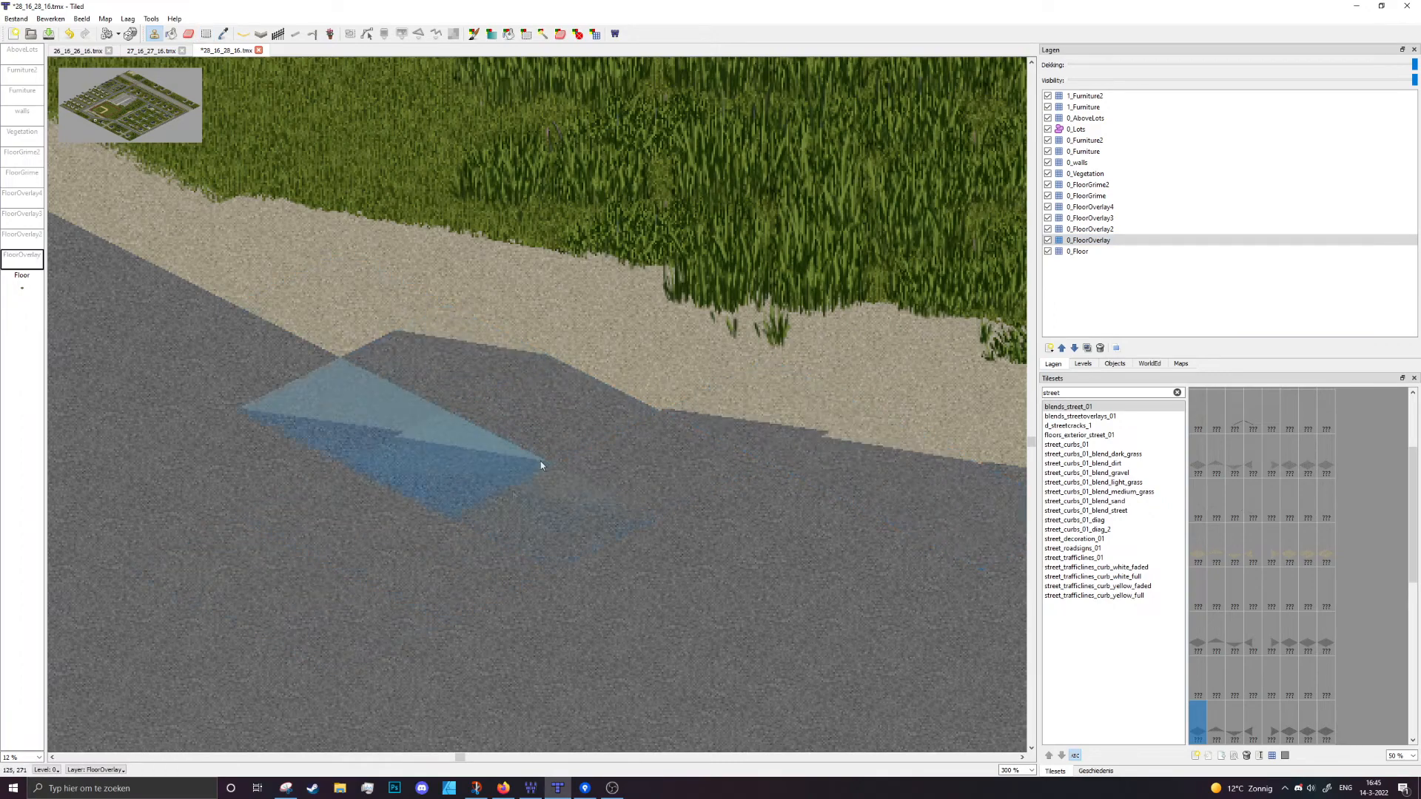
Paint gravel over the grass corner at the road junction and mark the leftover sliver beside it no-blend on 0_FloorOverlay2
ctrl+scroll(494, 473, down, 5)
middle_drag(743, 510, 610, 416)
ctrl+scroll(610, 415, down, 1)
ctrl+scroll(816, 444, up, 2)
middle_drag(816, 444, 216, 429)
middle_drag(436, 148, 680, 186)
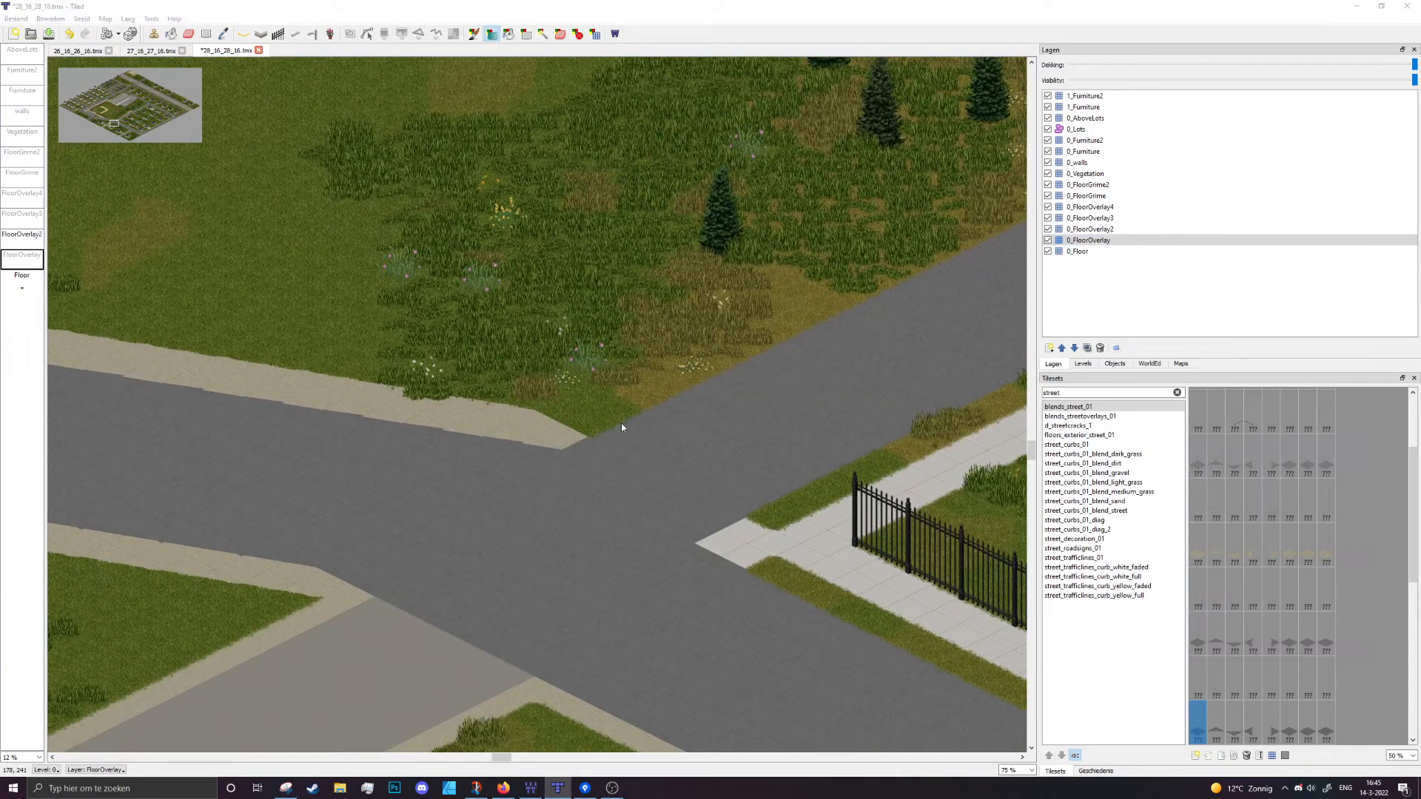
click(592, 435)
ctrl+scroll(527, 450, up, 2)
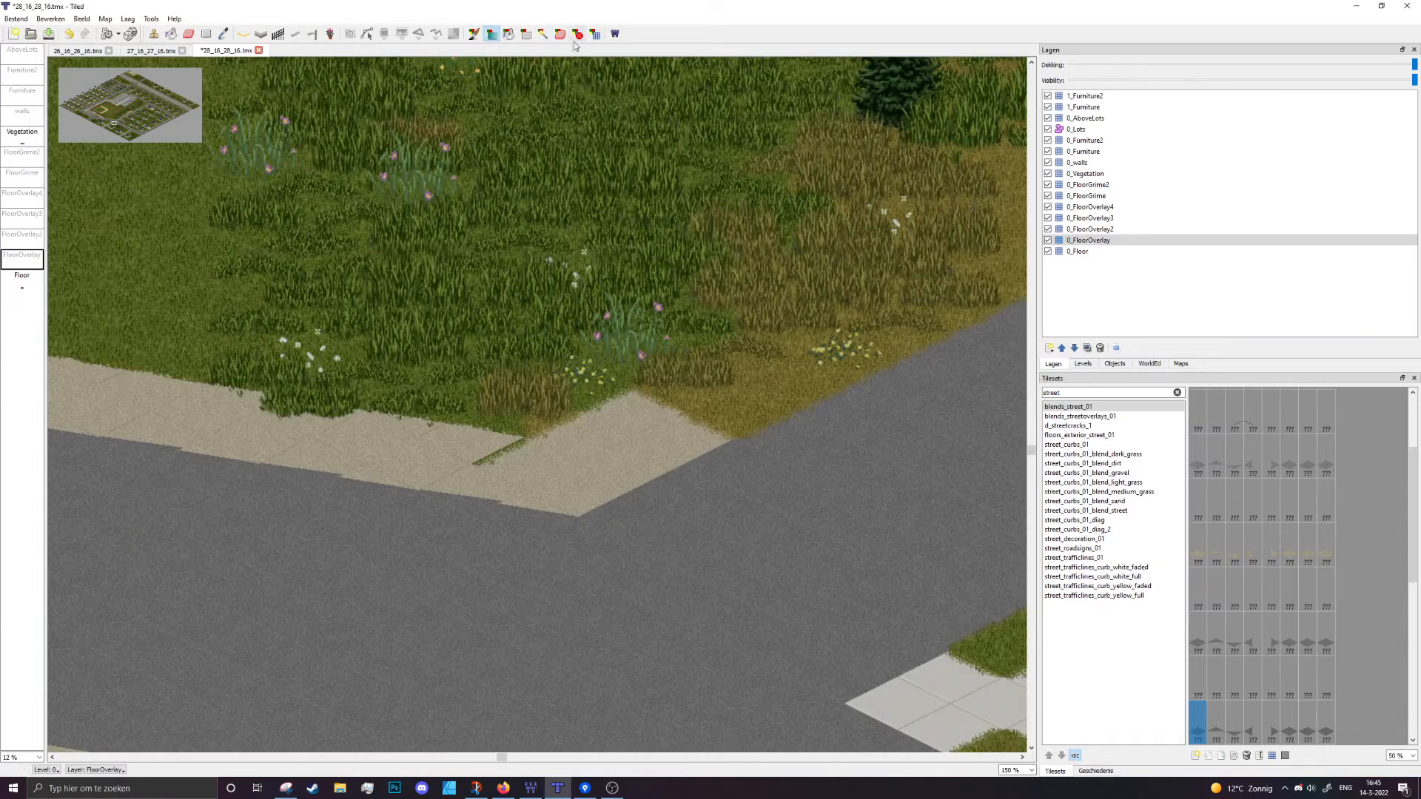
click(576, 34)
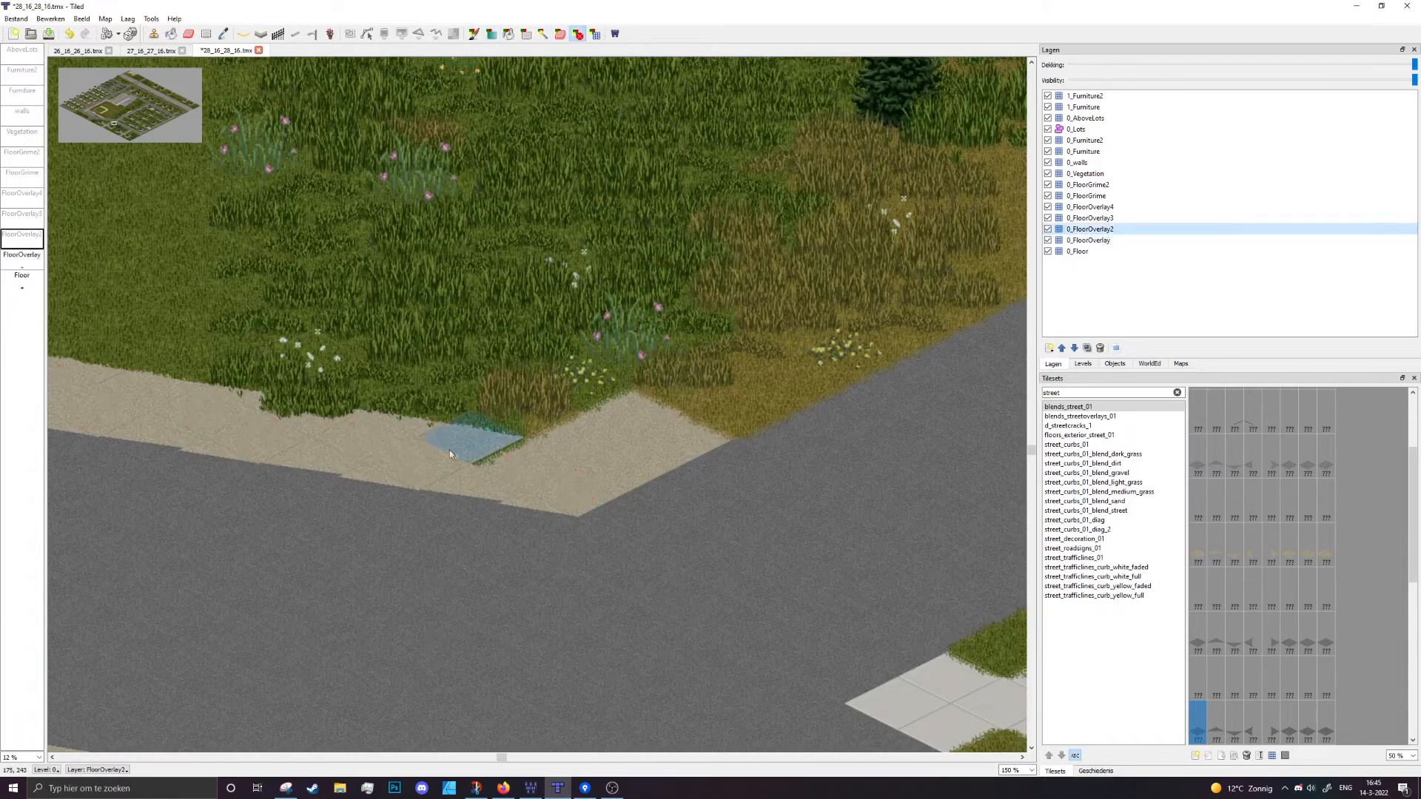
ctrl+scroll(629, 359, down, 4)
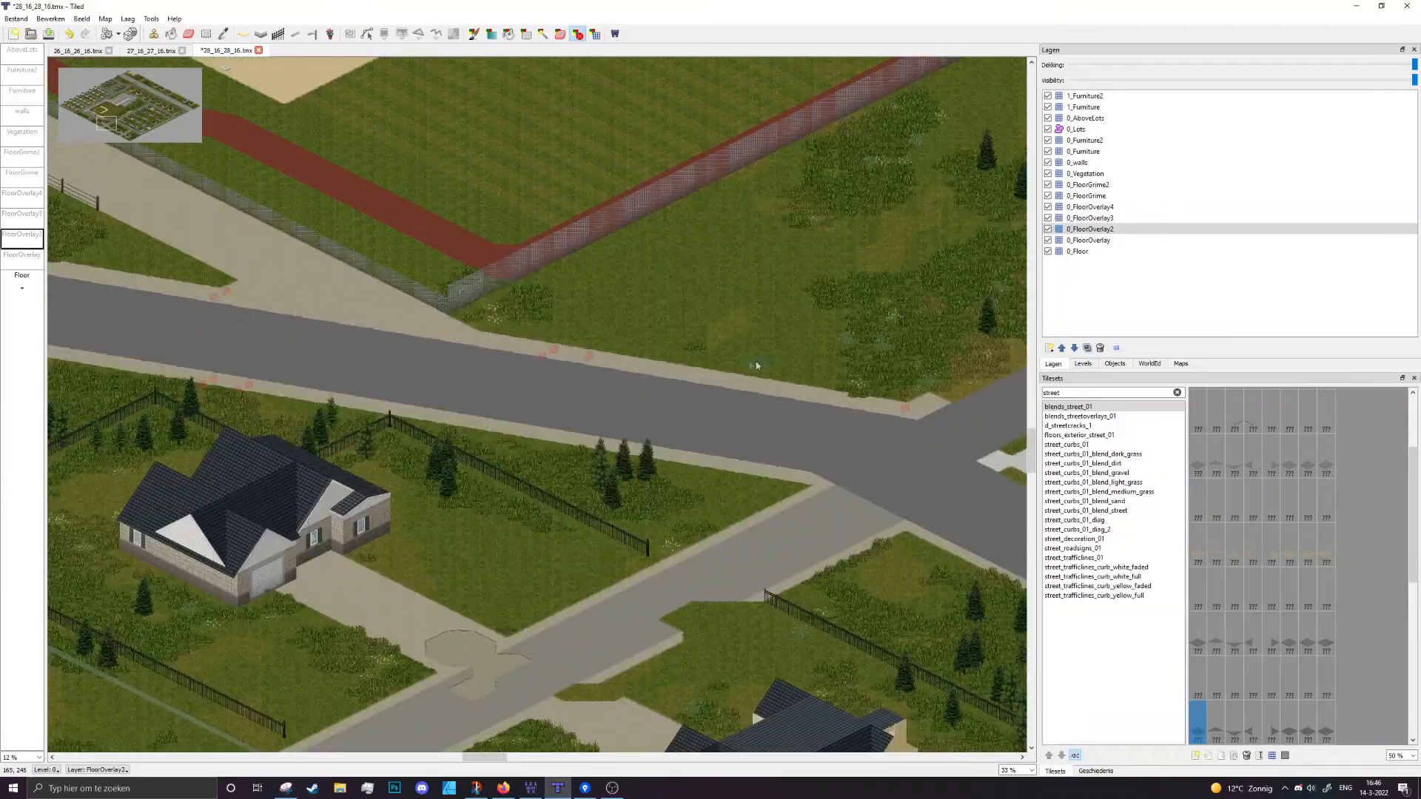
Make 0_FloorGrime2 the active layer and display the street_curbs_01_diag tileset
middle_drag(770, 370, 708, 380)
click(1083, 187)
middle_drag(567, 359, 893, 443)
middle_drag(672, 380, 471, 328)
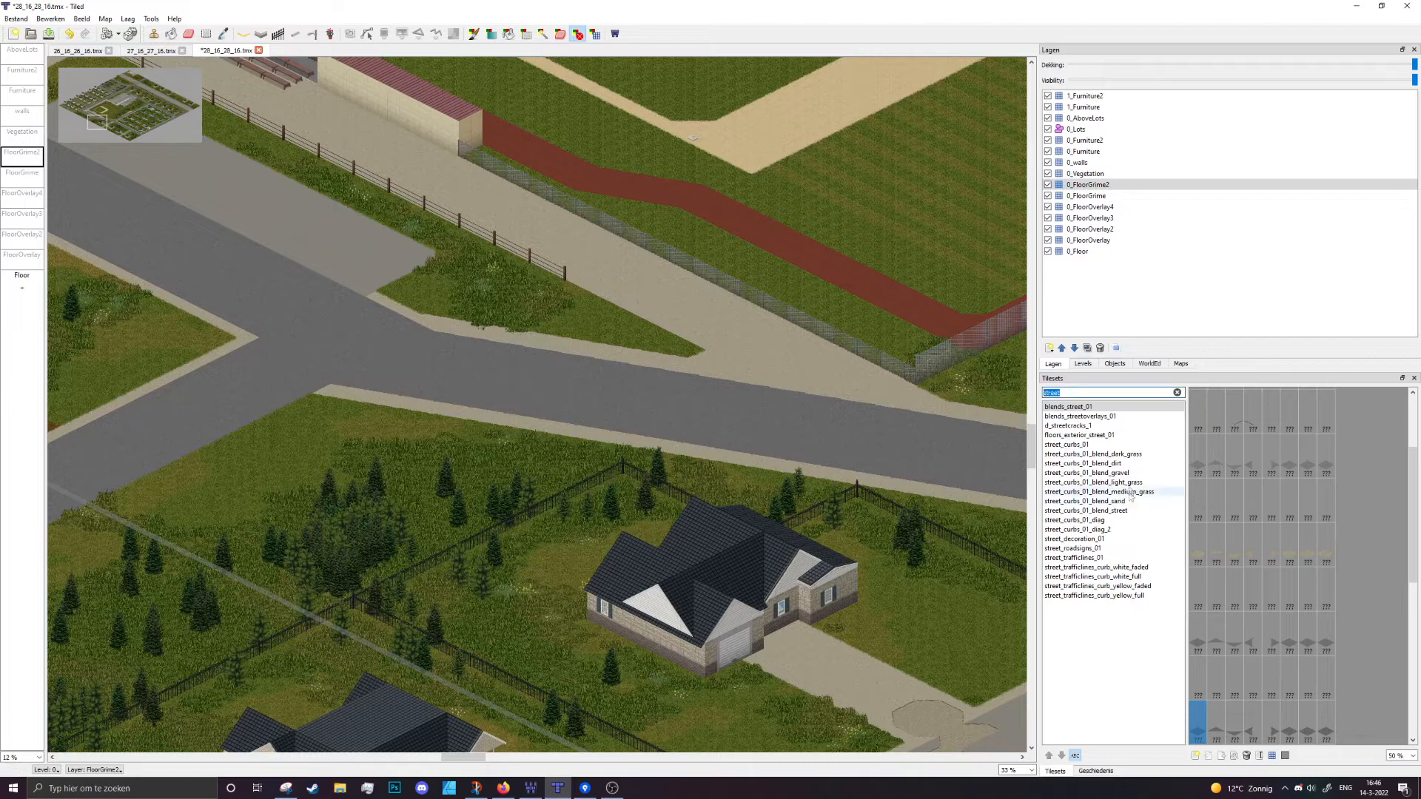
click(1081, 520)
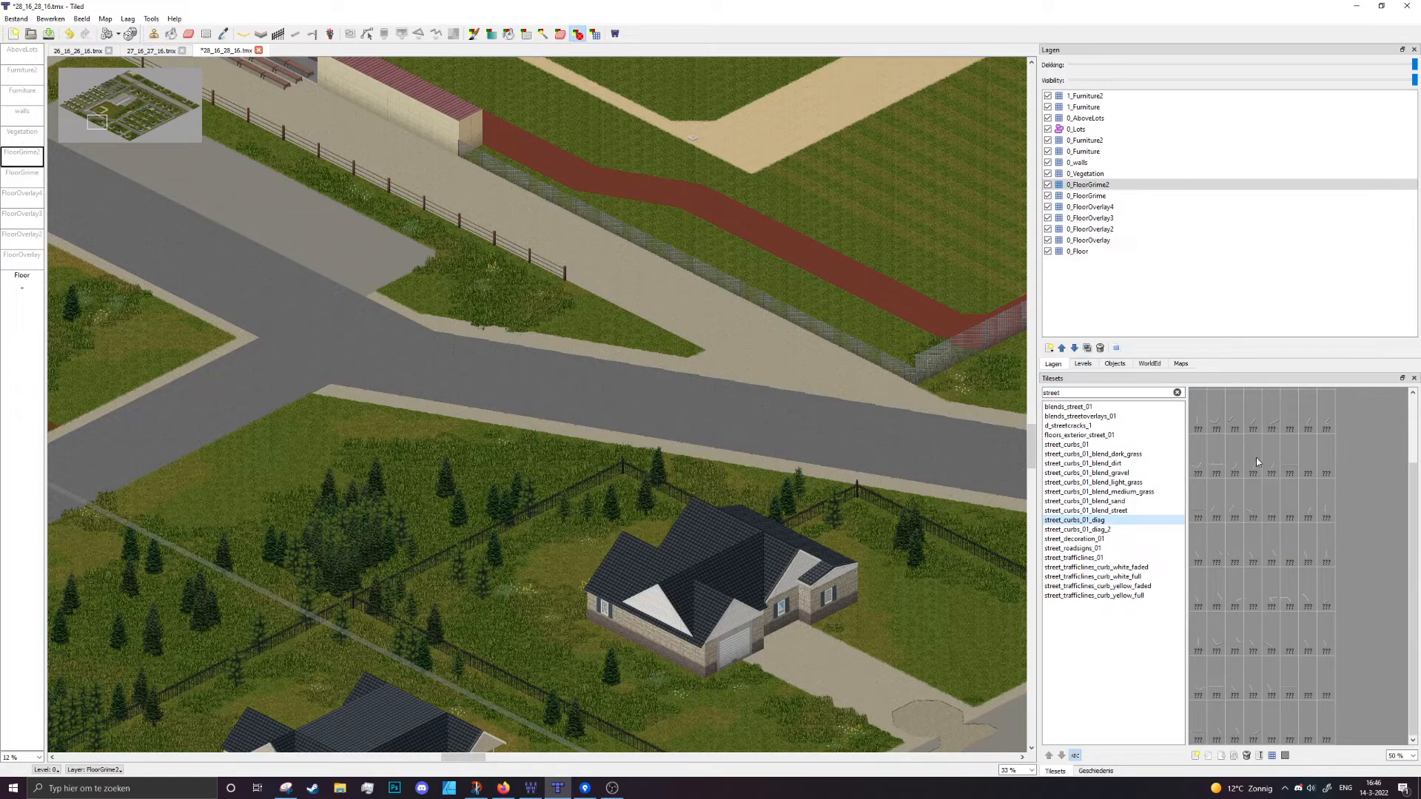
Set the tileset background color to light gray #cacaca
click(1286, 756)
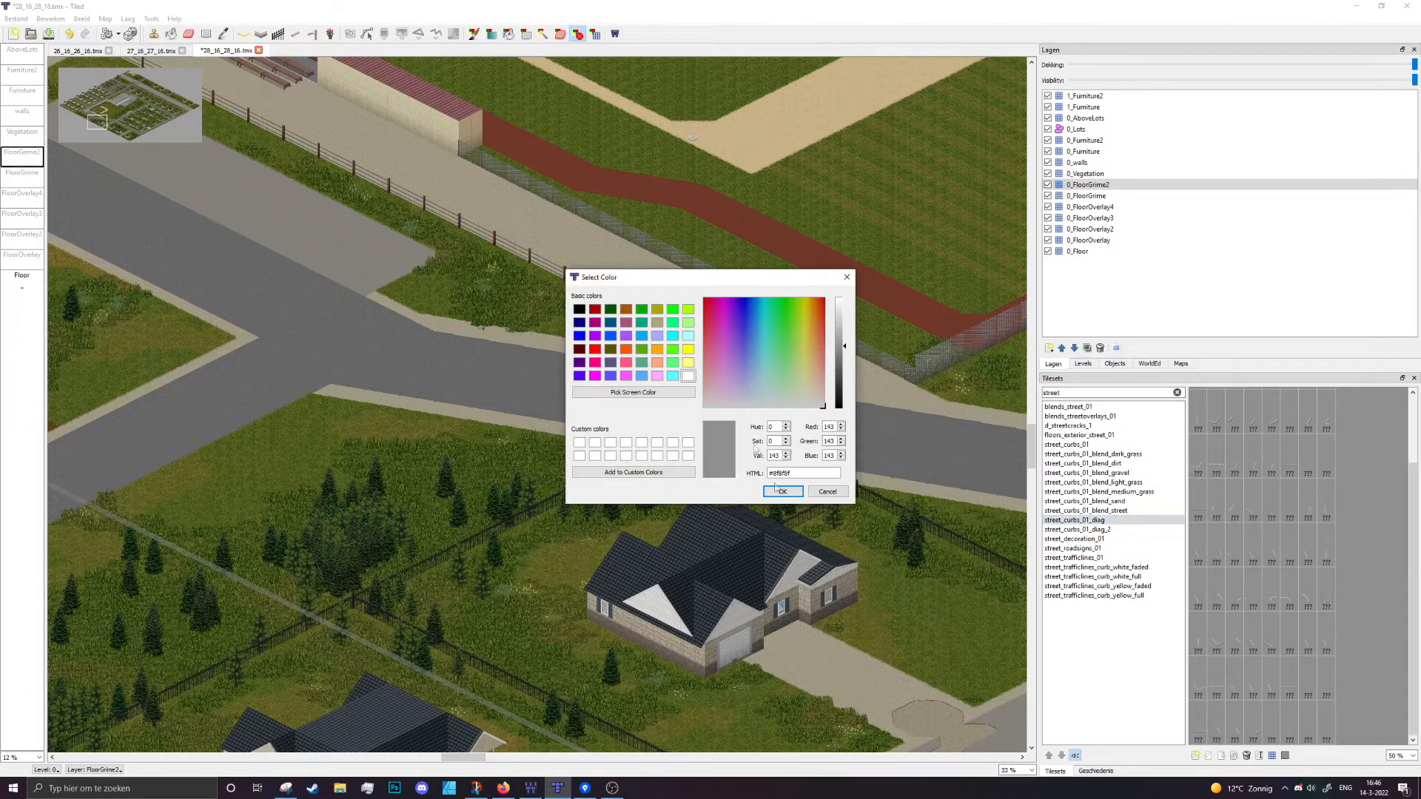
drag(838, 345, 838, 321)
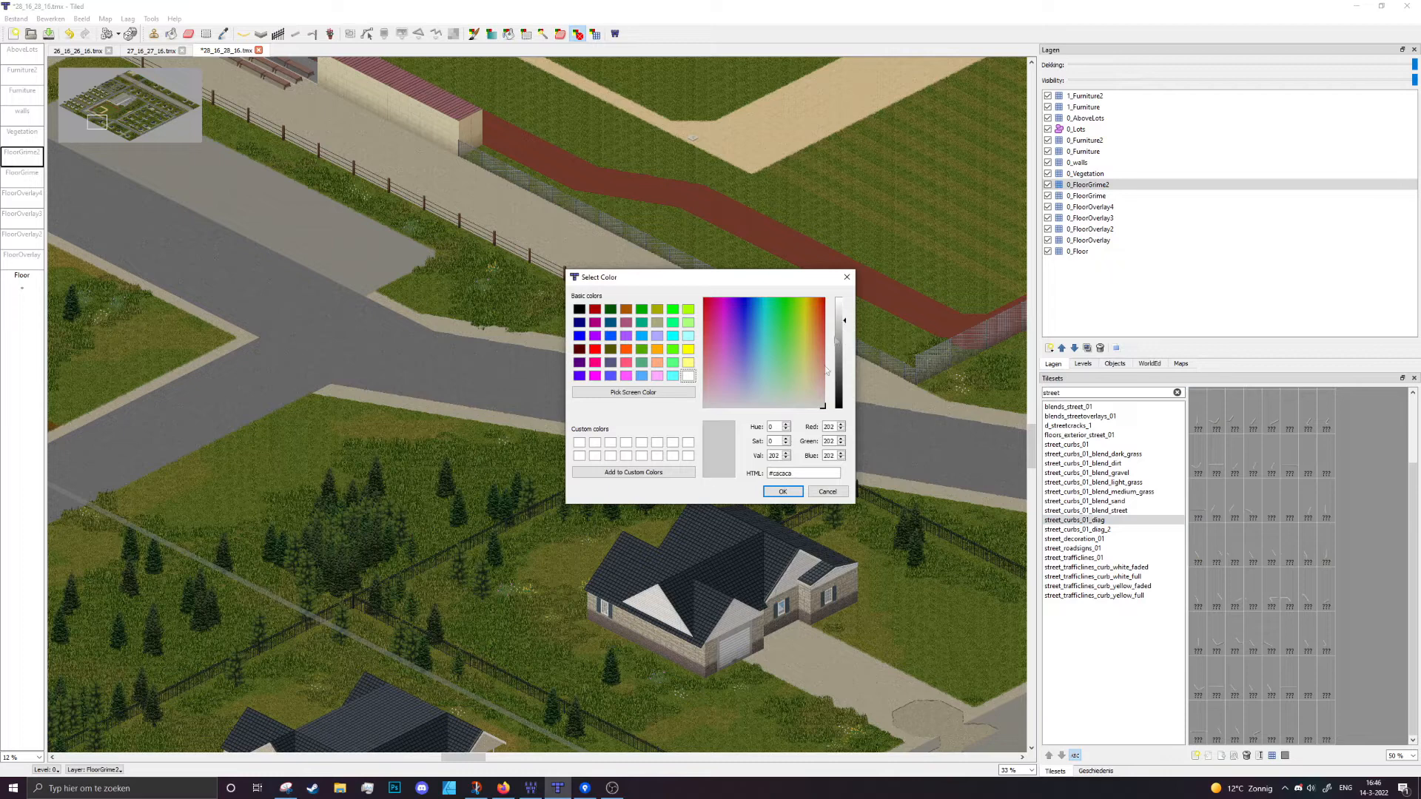
click(783, 492)
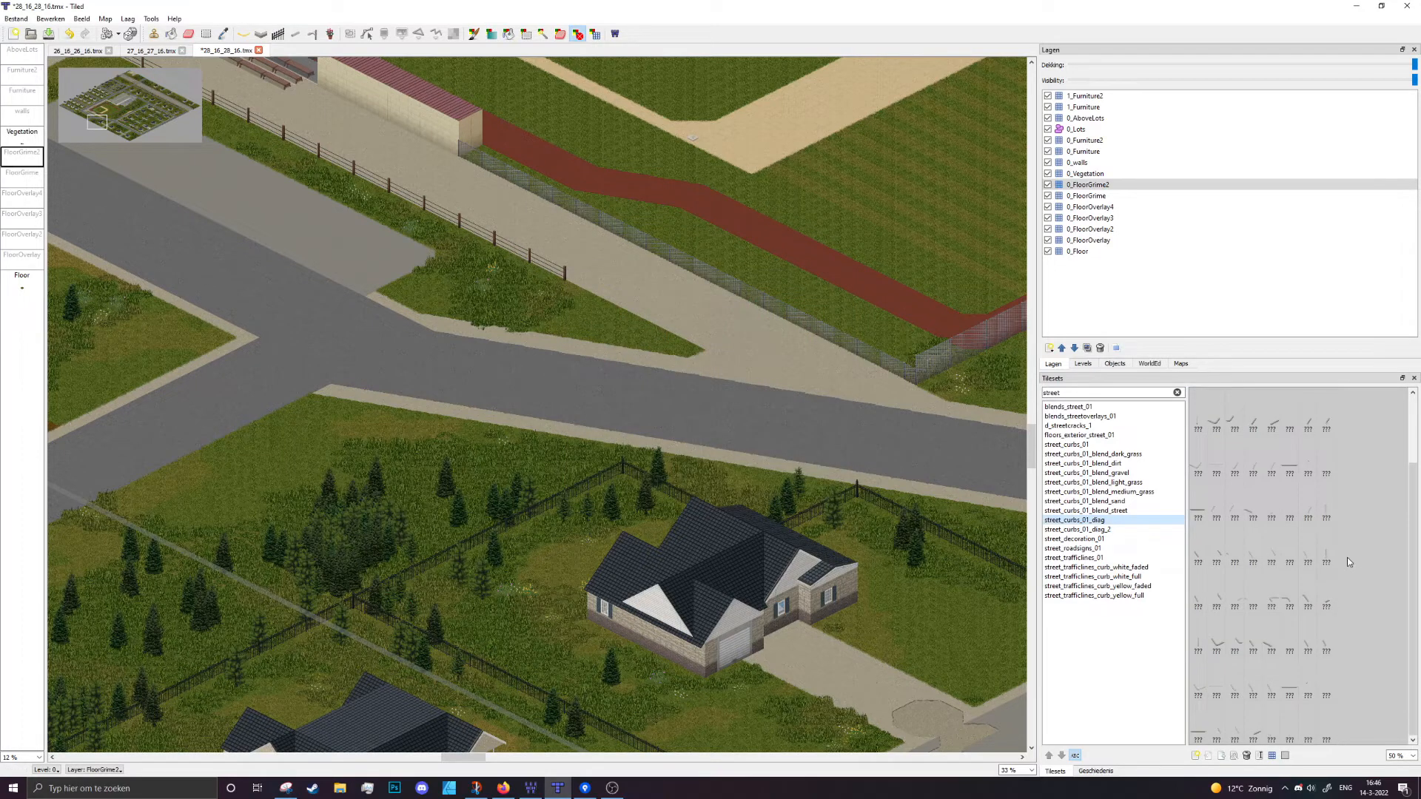
Display the street_curbs_01_diag_2 tileset and pick a shallow diagonal curb tile for the slanted road
click(1290, 678)
ctrl+scroll(712, 357, up, 4)
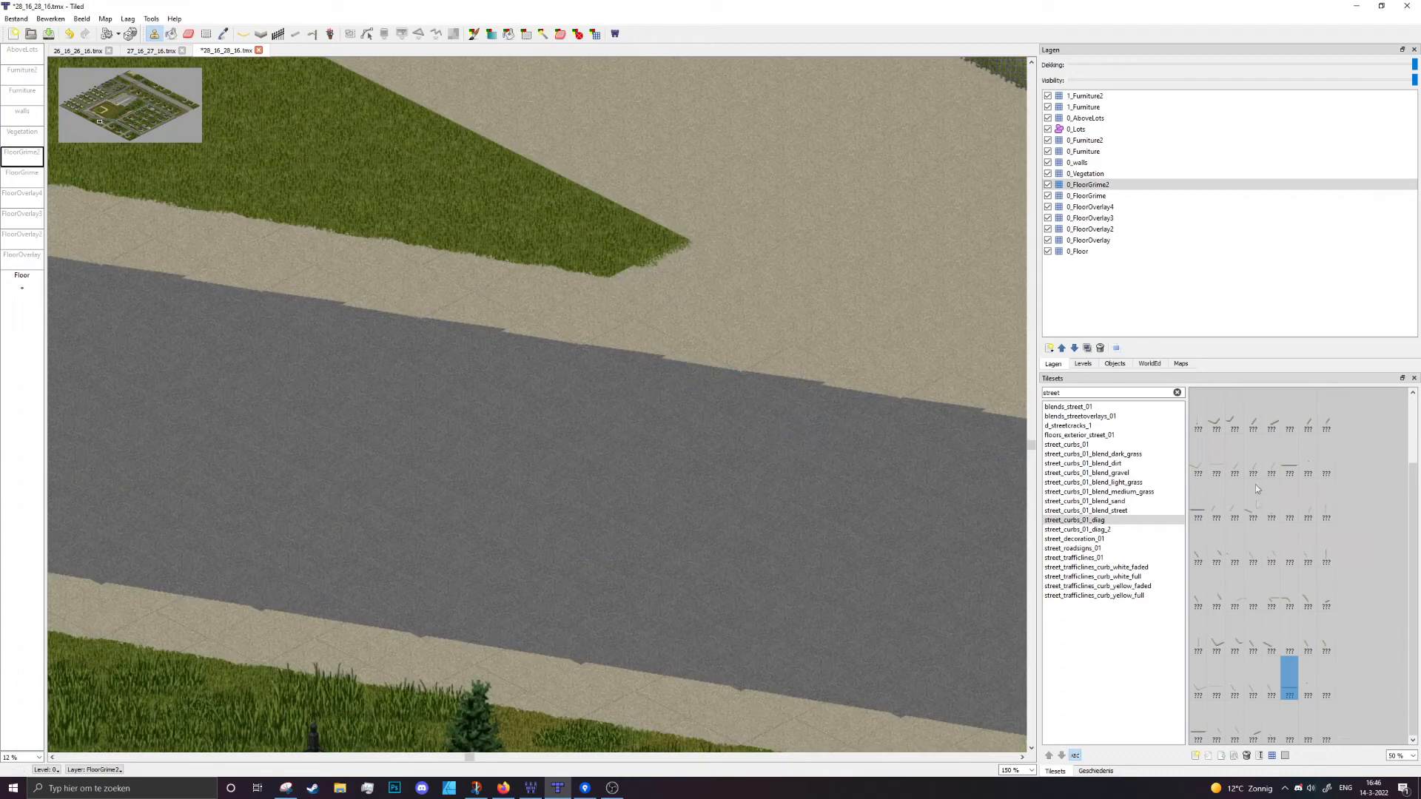
click(1117, 528)
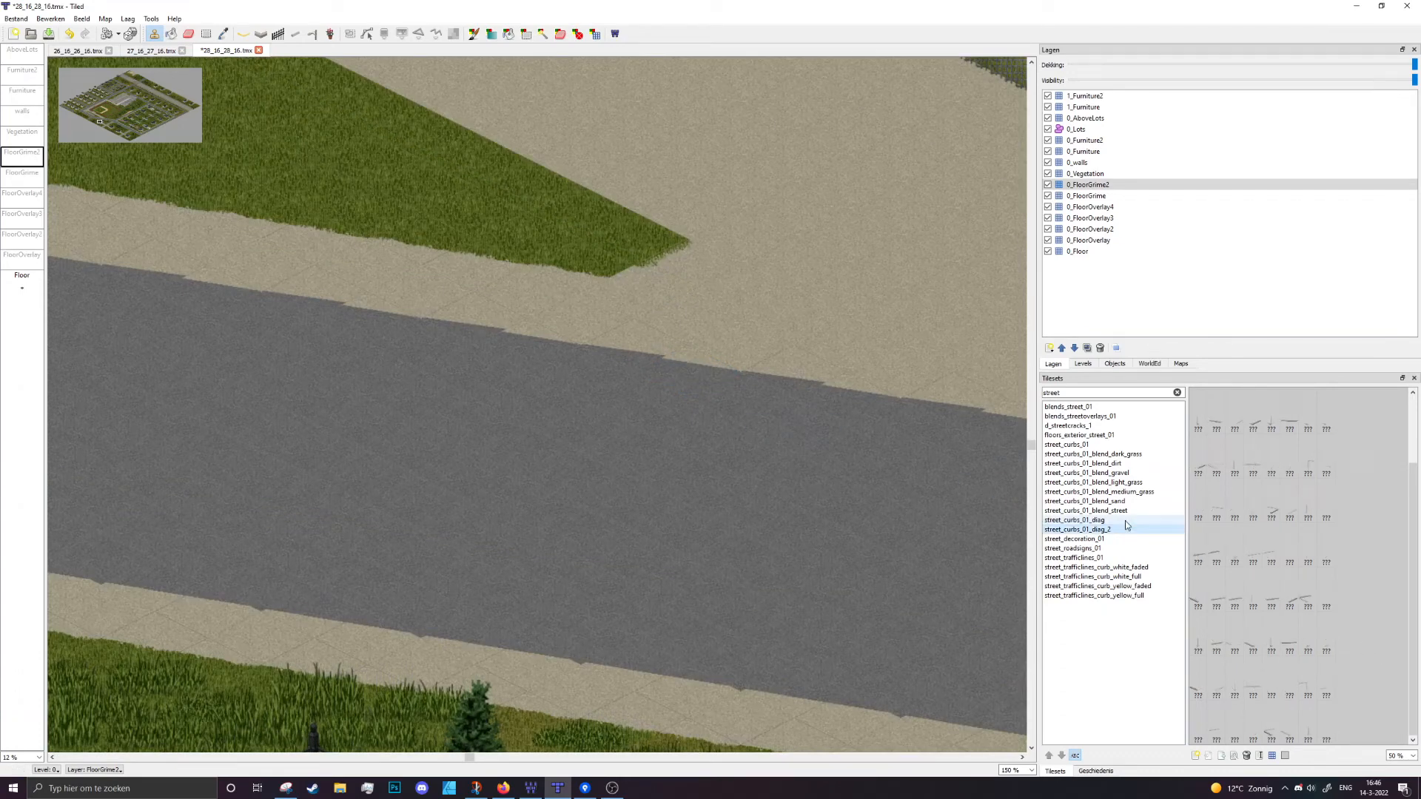
click(1216, 588)
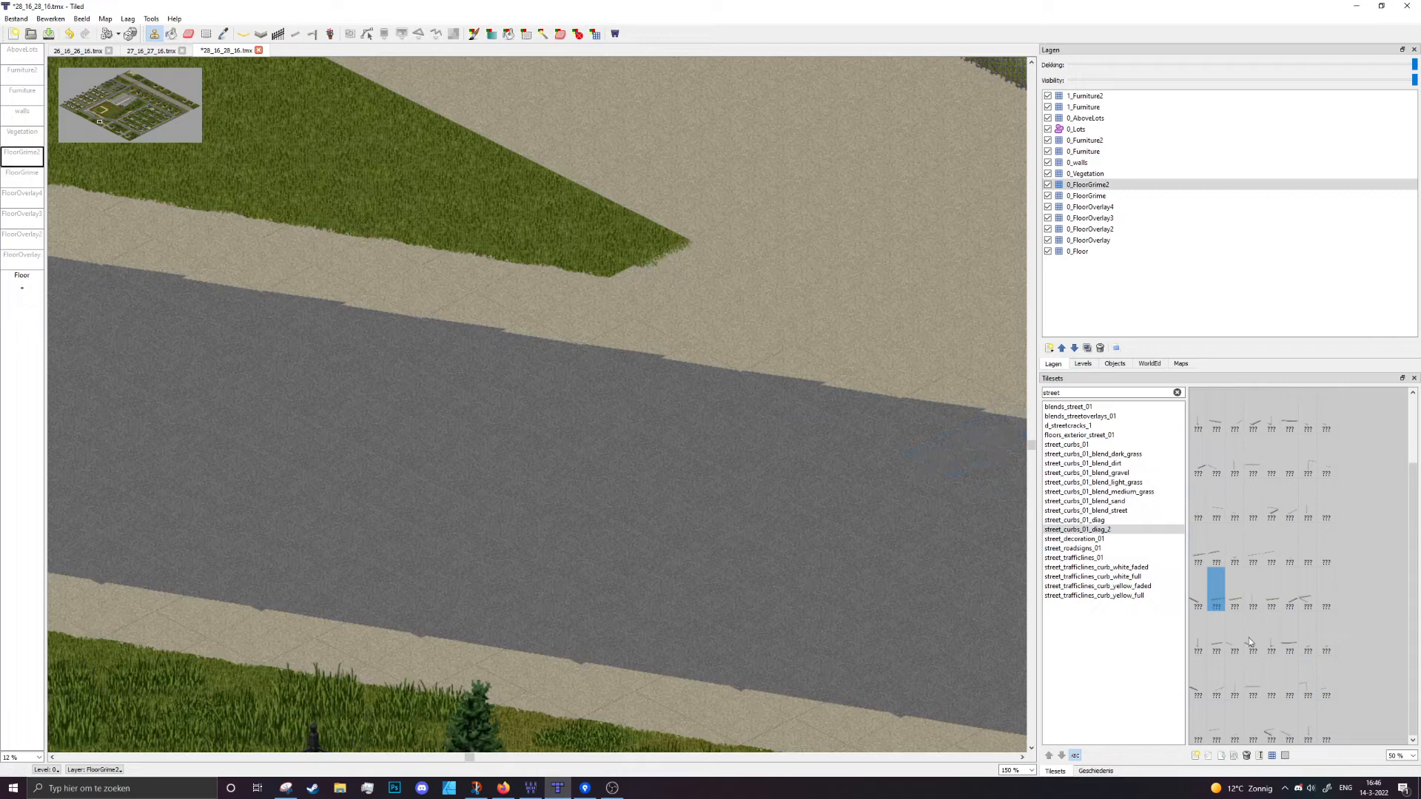
scroll(1283, 638, up, 2)
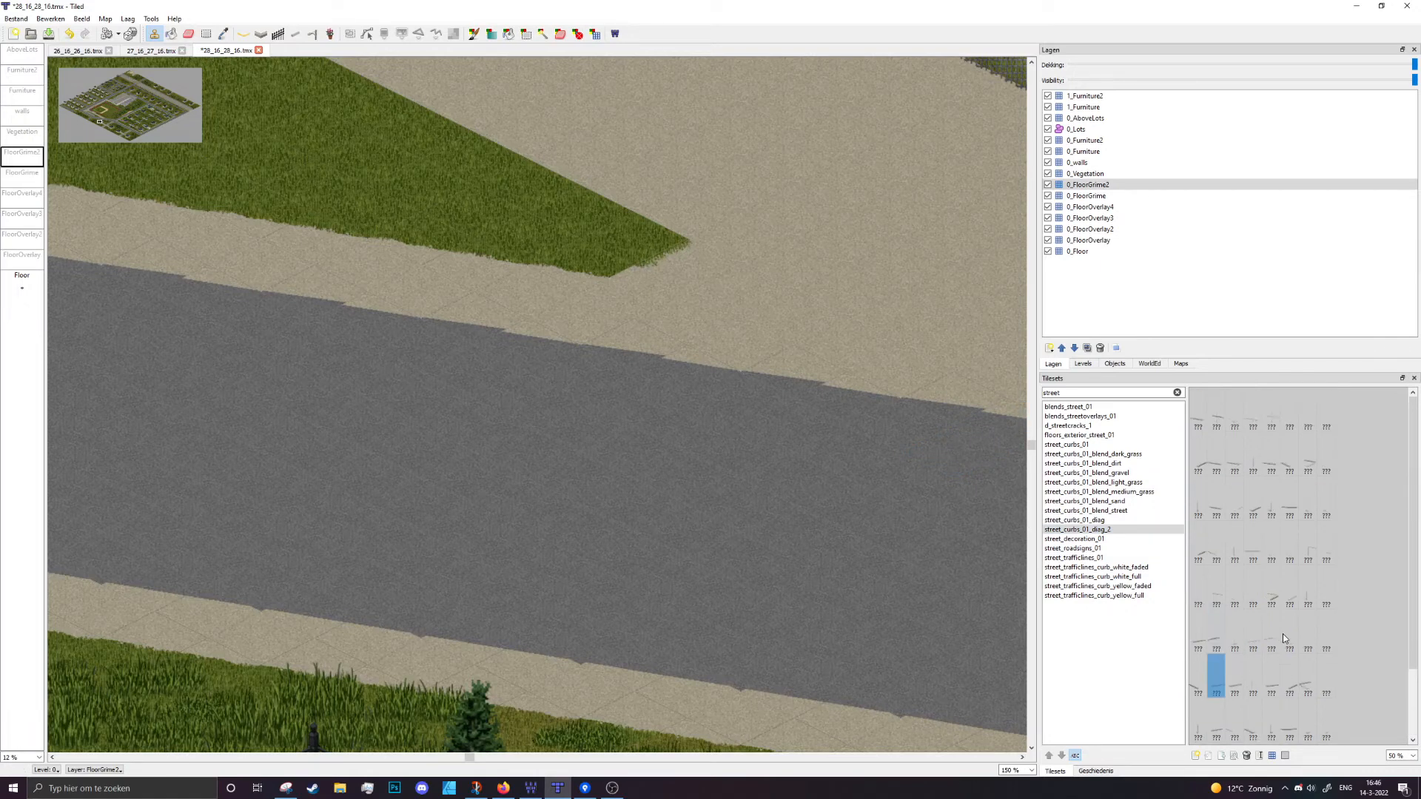
click(1284, 464)
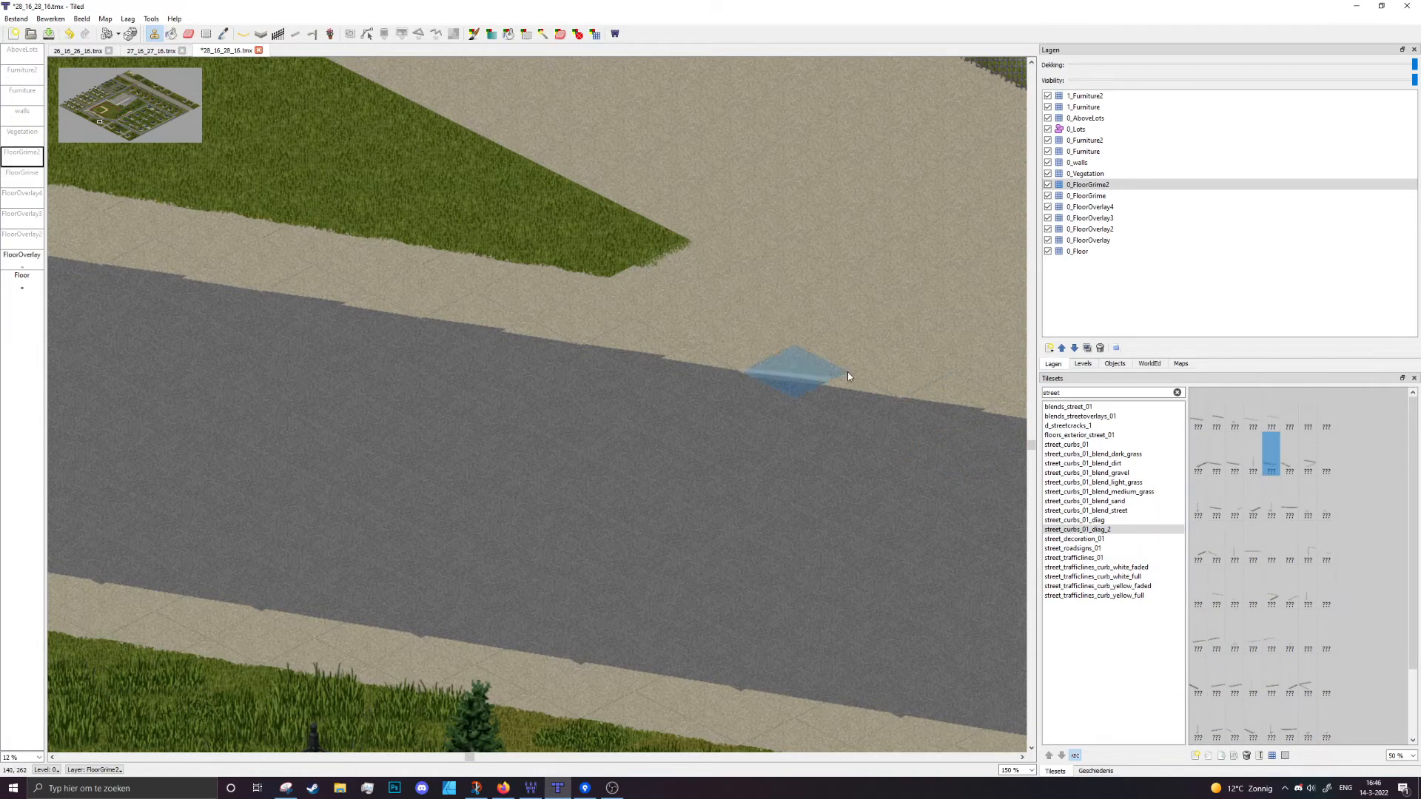
Place spaced diagonal curb tiles on 0_FloorGrime2 along the slanted road's upper edge, starting at the bend
middle_drag(412, 254, 855, 496)
middle_drag(122, 453, 846, 516)
click(808, 507)
click(1301, 464)
click(963, 531)
middle_drag(962, 531, 729, 446)
click(888, 474)
click(1235, 453)
click(1290, 464)
click(1271, 461)
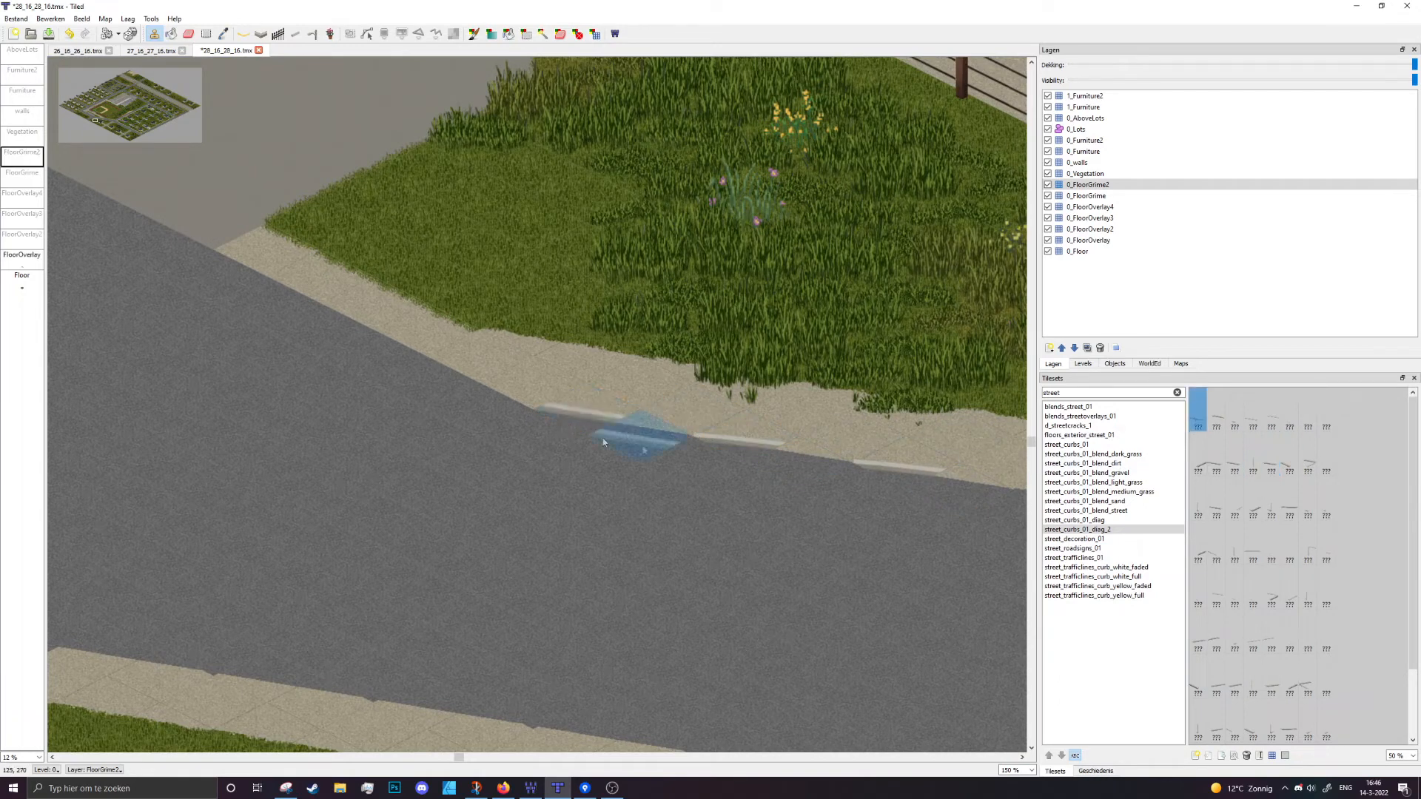
click(707, 436)
Fill the gaps between the upper-edge curb pieces with the matching connector tiles to form a continuous curb
click(1215, 424)
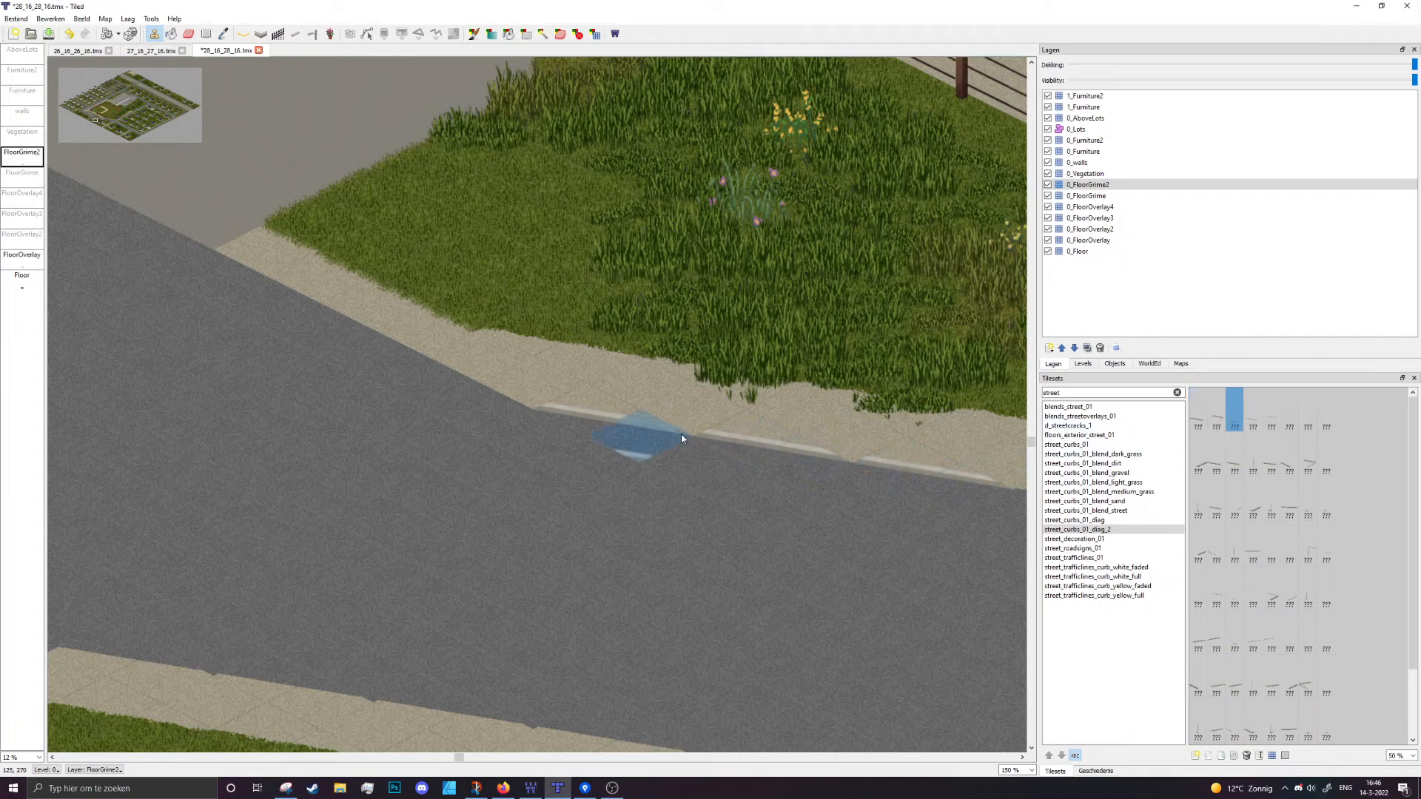
click(704, 427)
click(871, 447)
click(997, 463)
middle_drag(996, 463, 675, 377)
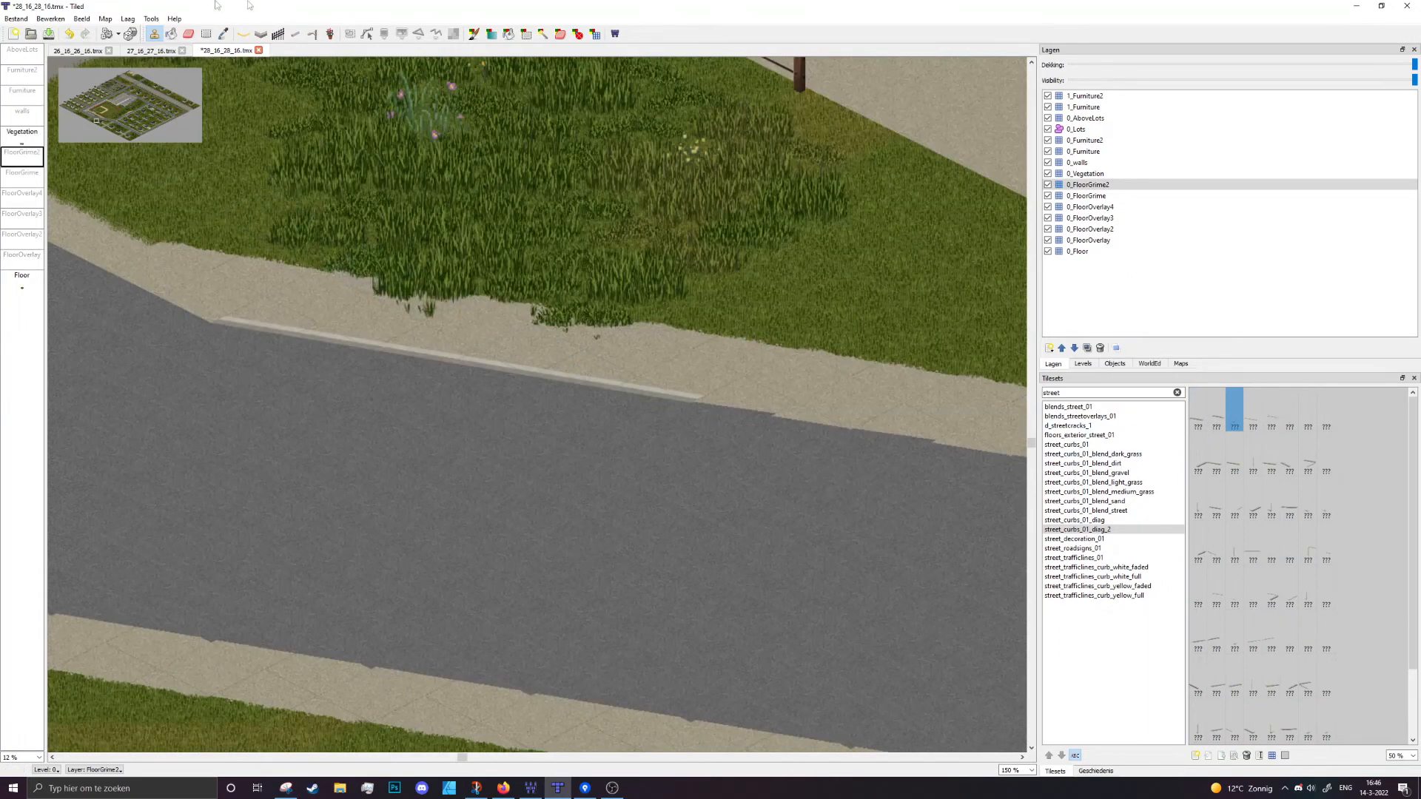
Copy the finished upper curb stretch and paste it end to end along the next part of the road edge
drag(207, 403, 746, 399)
shift+click(268, 324)
key(ctrl+c)
key(ctrl+v)
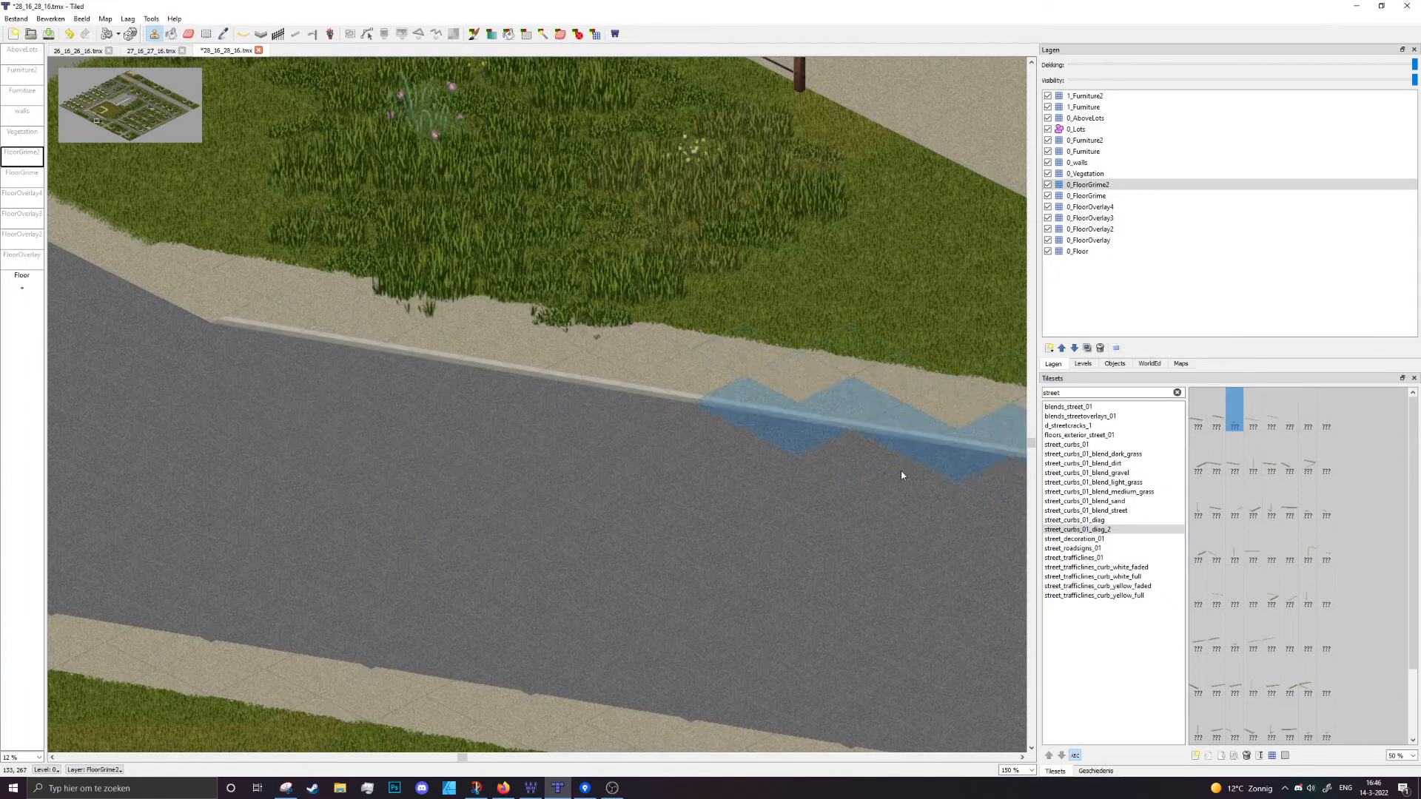
click(904, 476)
middle_drag(432, 446, 214, 450)
ctrl+scroll(215, 450, down, 1)
click(852, 534)
Continue pasting the curb stretch along the road's upper edge past the fenced field up to the far junction
middle_drag(907, 581, 272, 416)
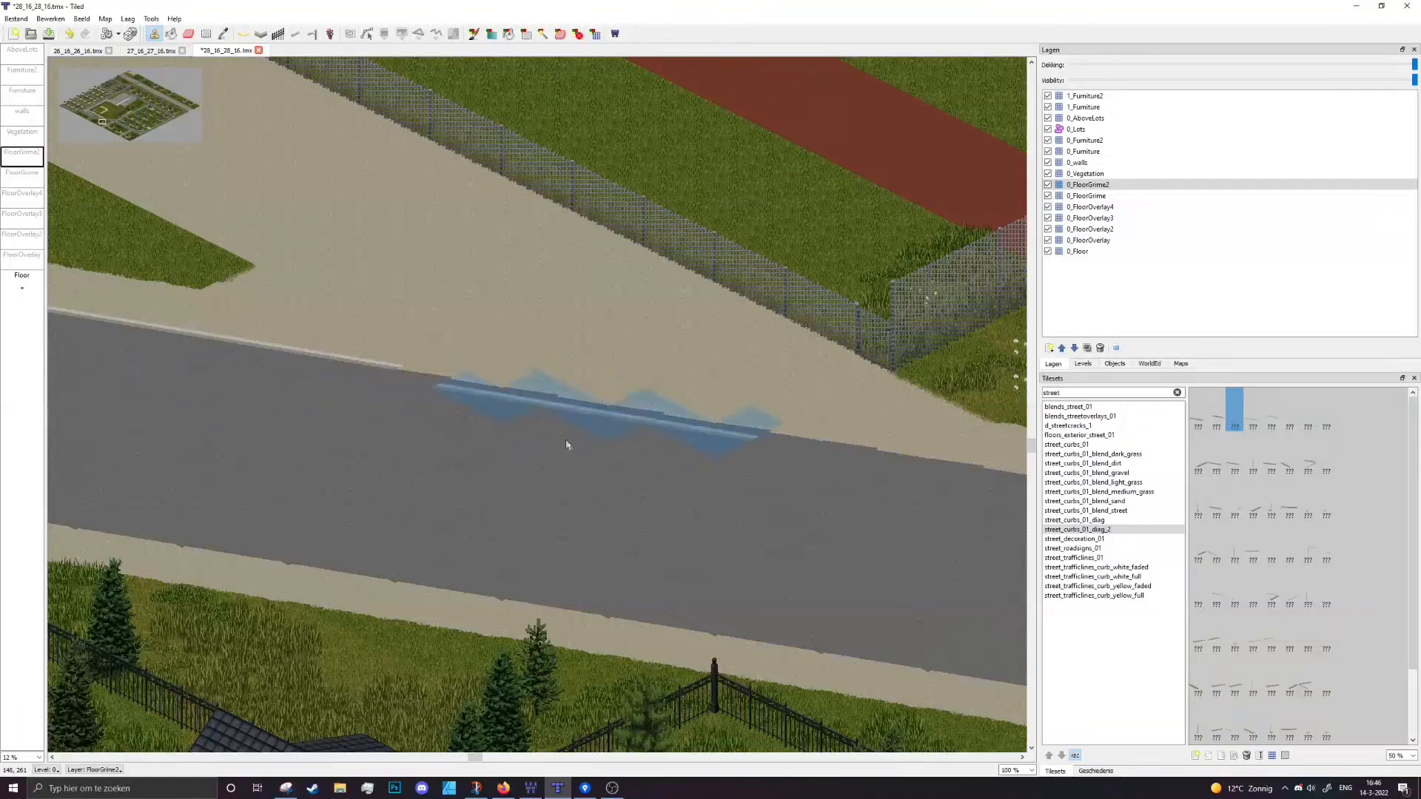
click(561, 425)
middle_drag(845, 493, 390, 469)
click(394, 447)
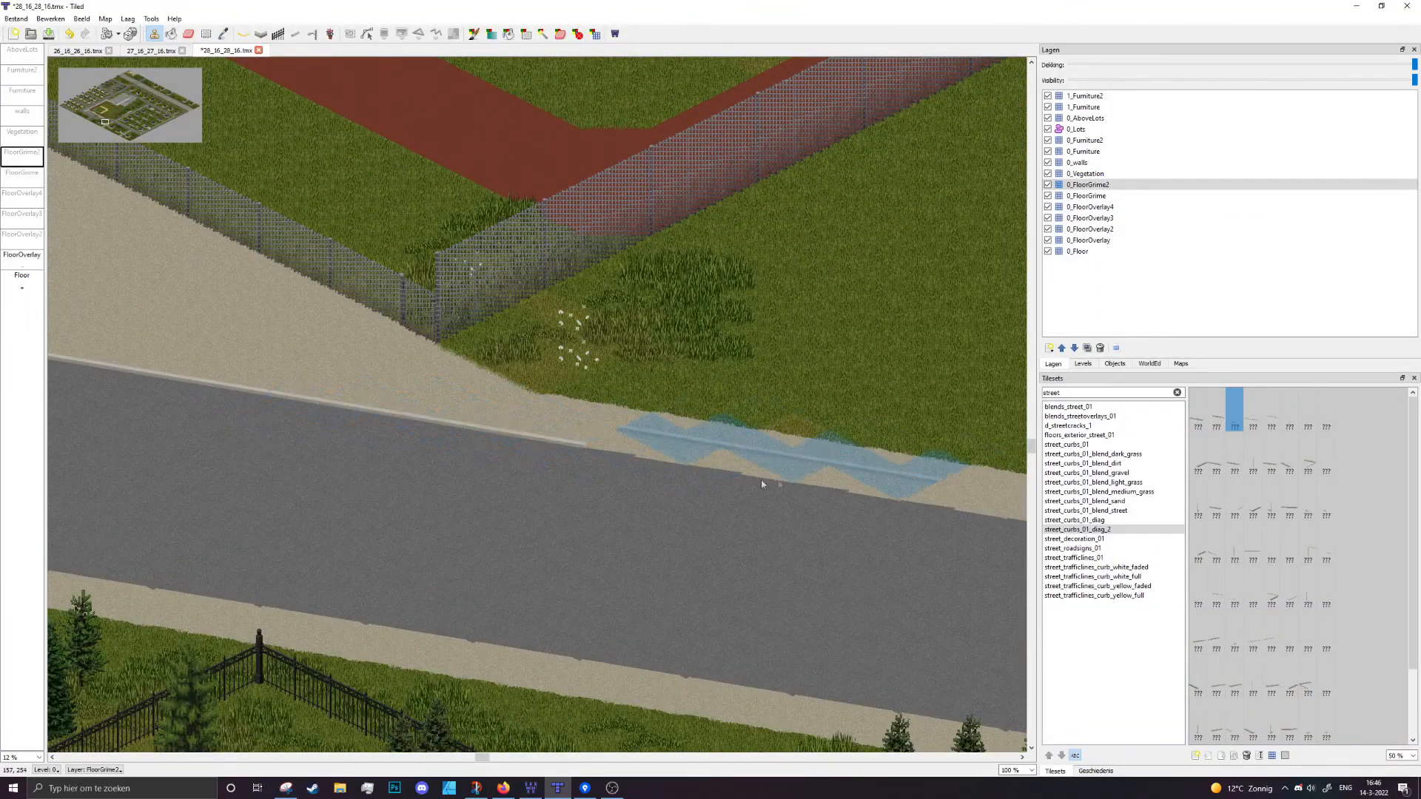
click(731, 500)
middle_drag(825, 527, 270, 453)
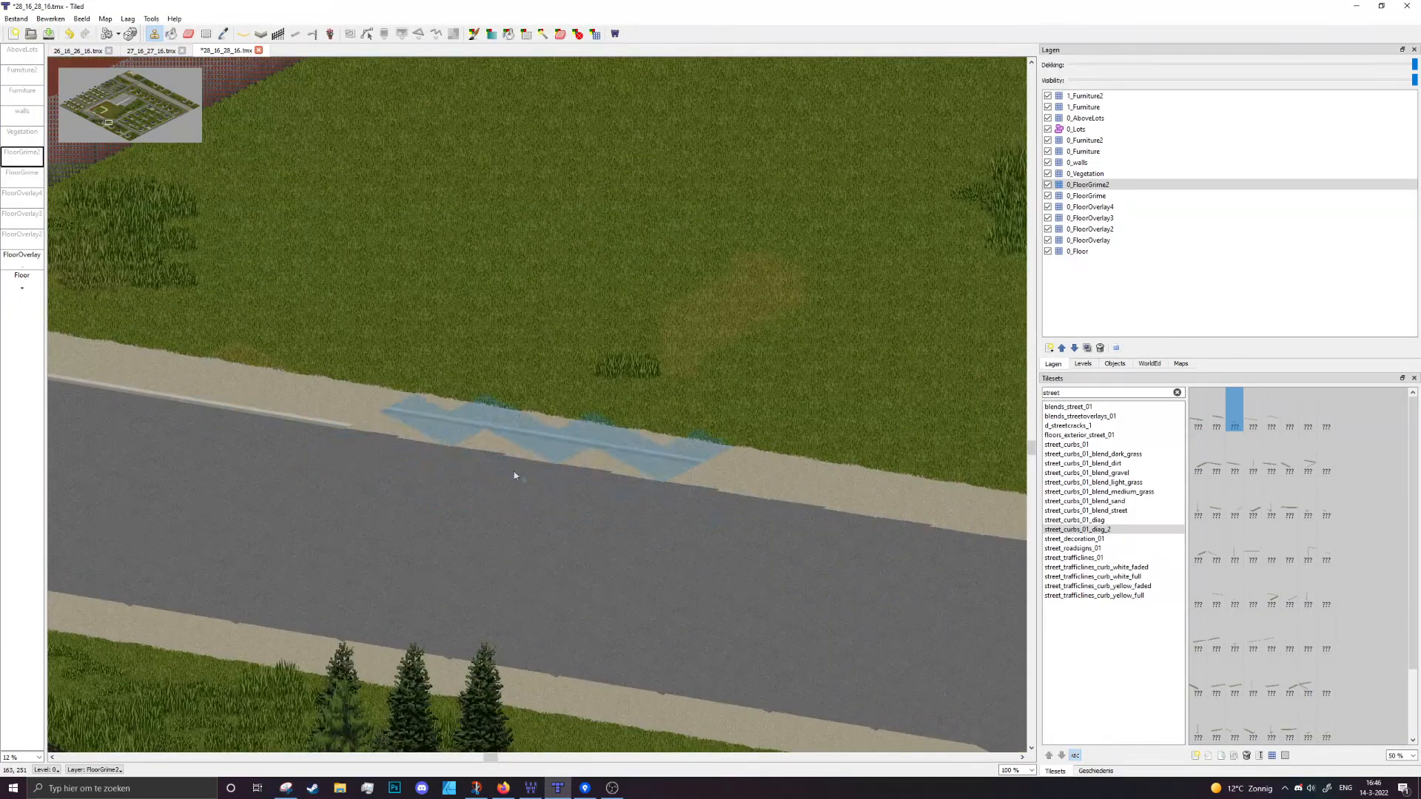
click(491, 487)
click(797, 533)
middle_drag(924, 555, 377, 425)
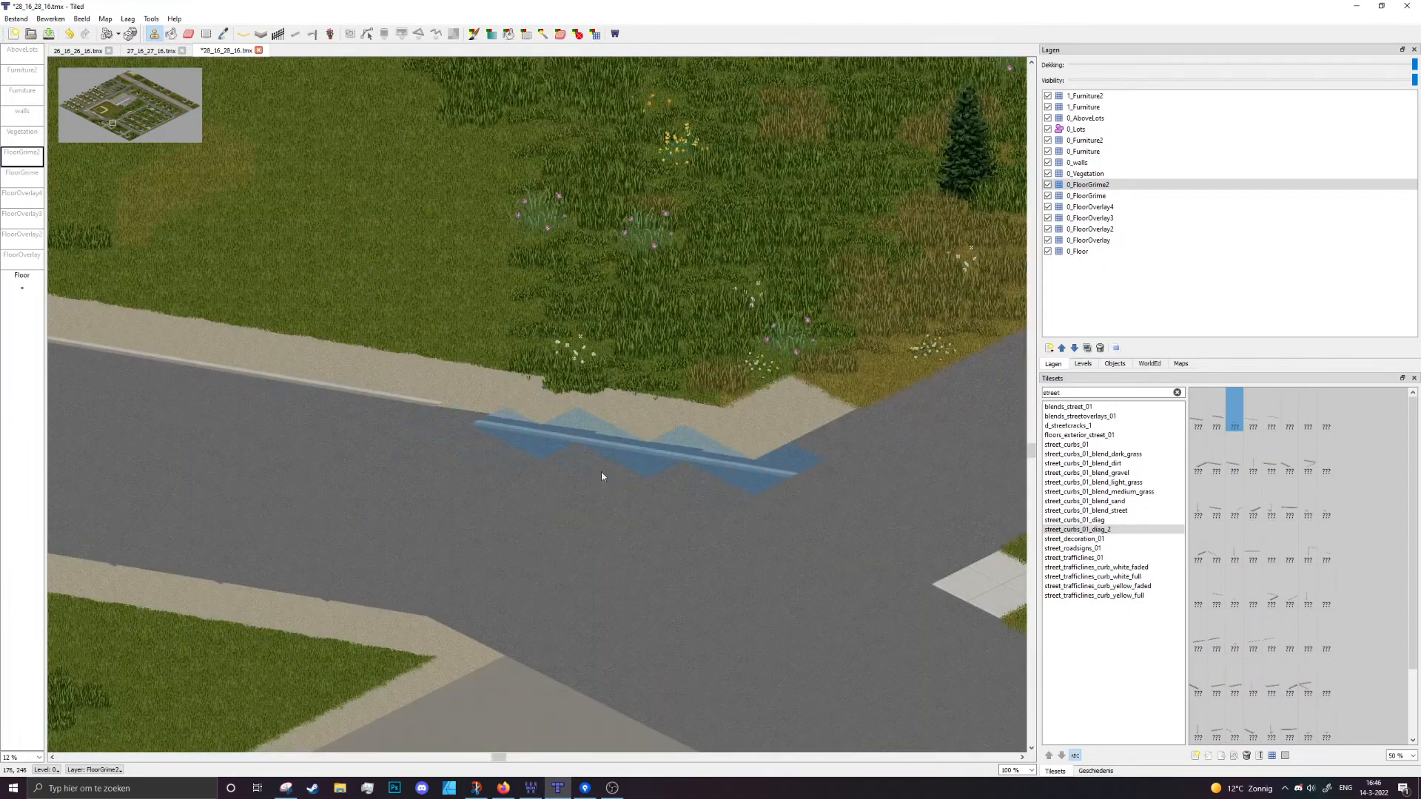
click(581, 456)
Place three spaced diagonal curb tiles along the road's lower edge, starting at the gravel corner opposite the bend
middle_drag(475, 534, 1025, 519)
middle_drag(311, 436, 1029, 484)
middle_drag(356, 370, 1096, 473)
middle_drag(653, 407, 1033, 457)
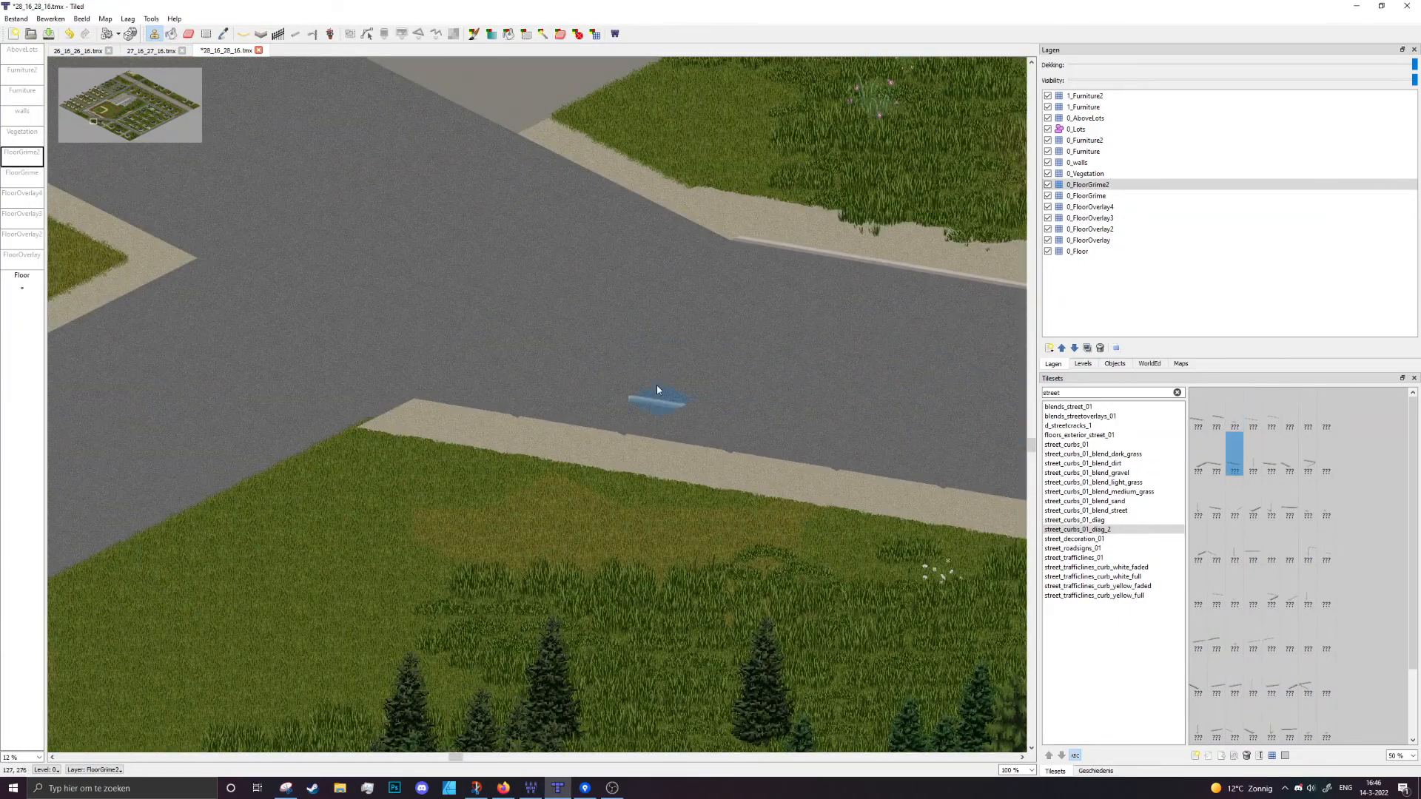
scroll(658, 391, up, 1)
click(1253, 409)
scroll(504, 454, up, 1)
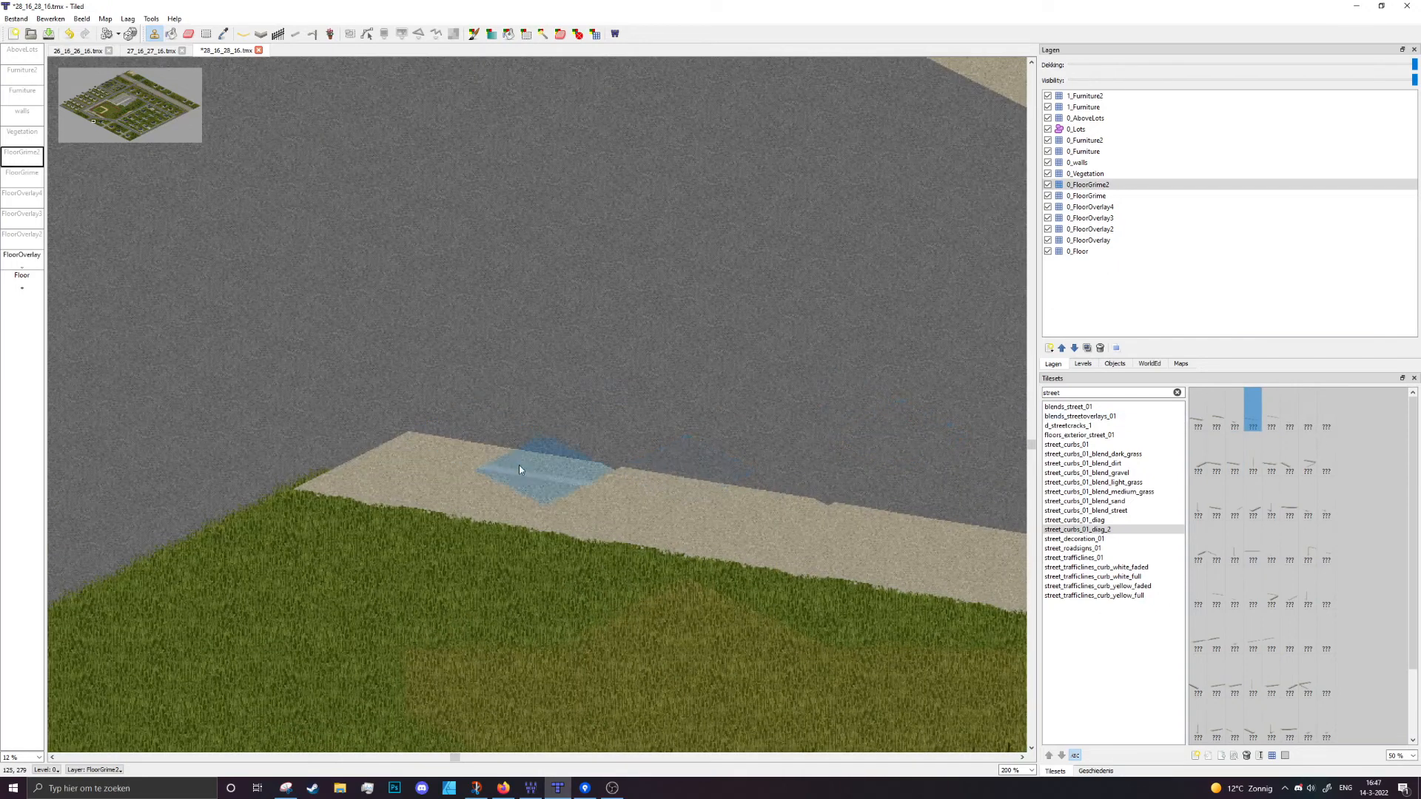
click(490, 443)
click(674, 476)
click(873, 502)
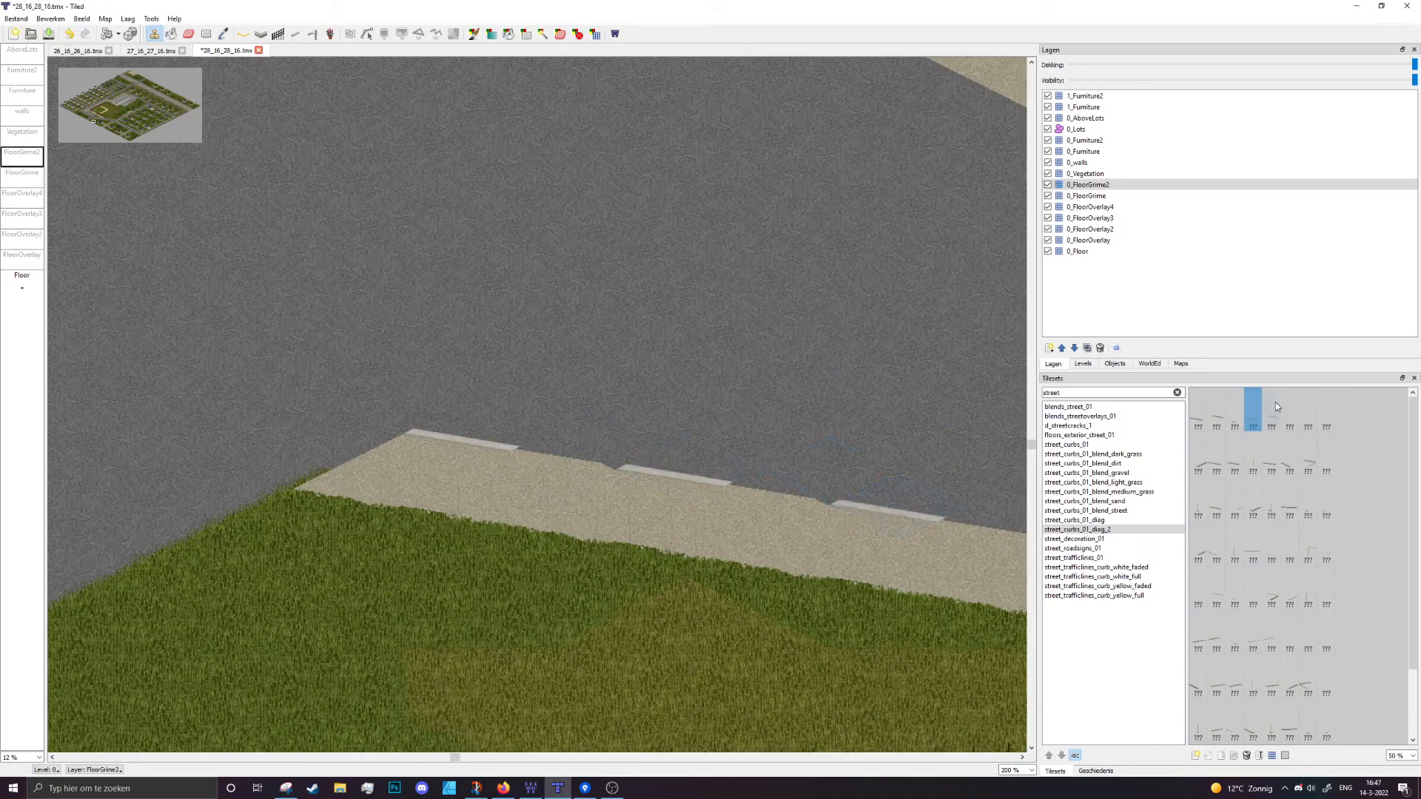
Fill the gaps between the three lower-edge curb pieces with the matching connector tiles
click(1271, 409)
click(770, 479)
click(556, 455)
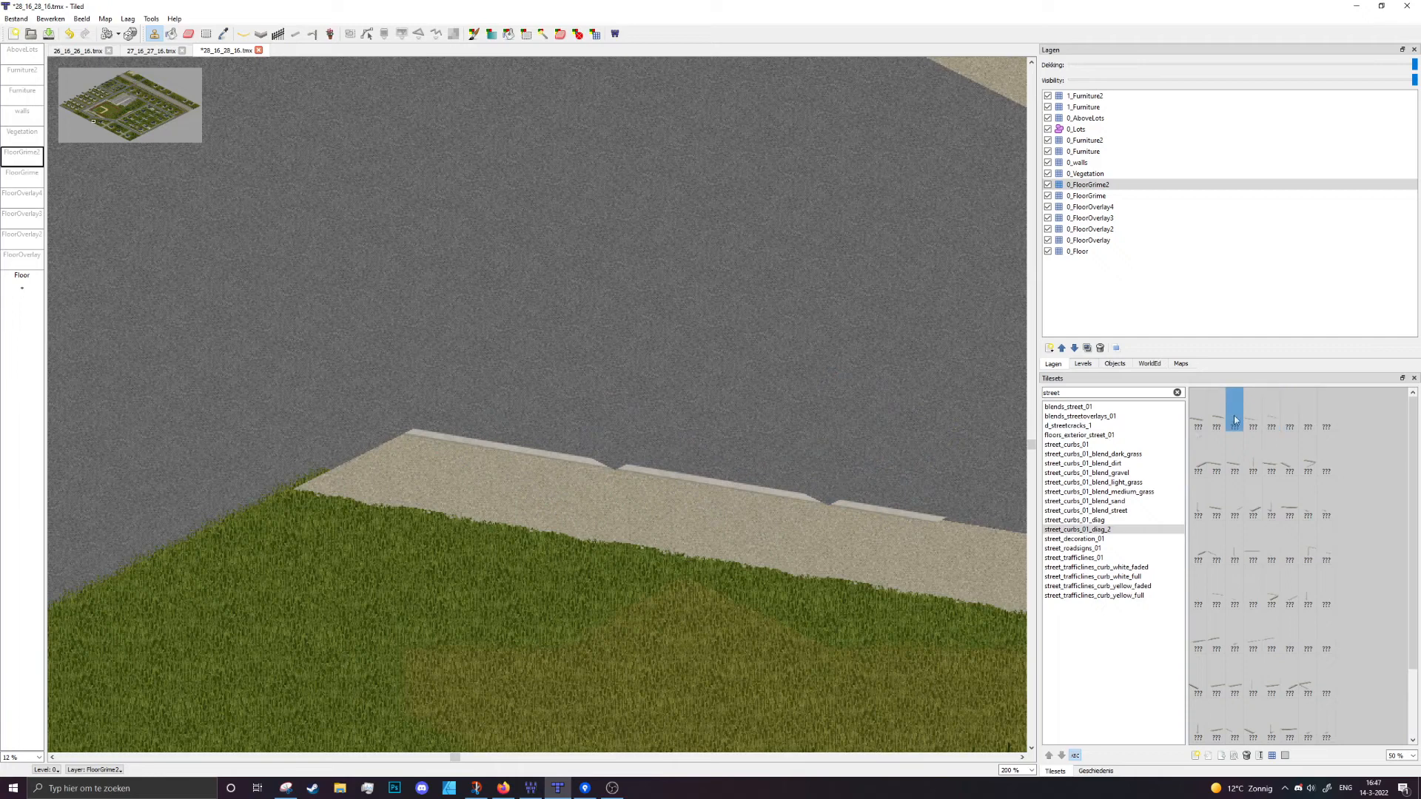
click(1290, 410)
click(748, 502)
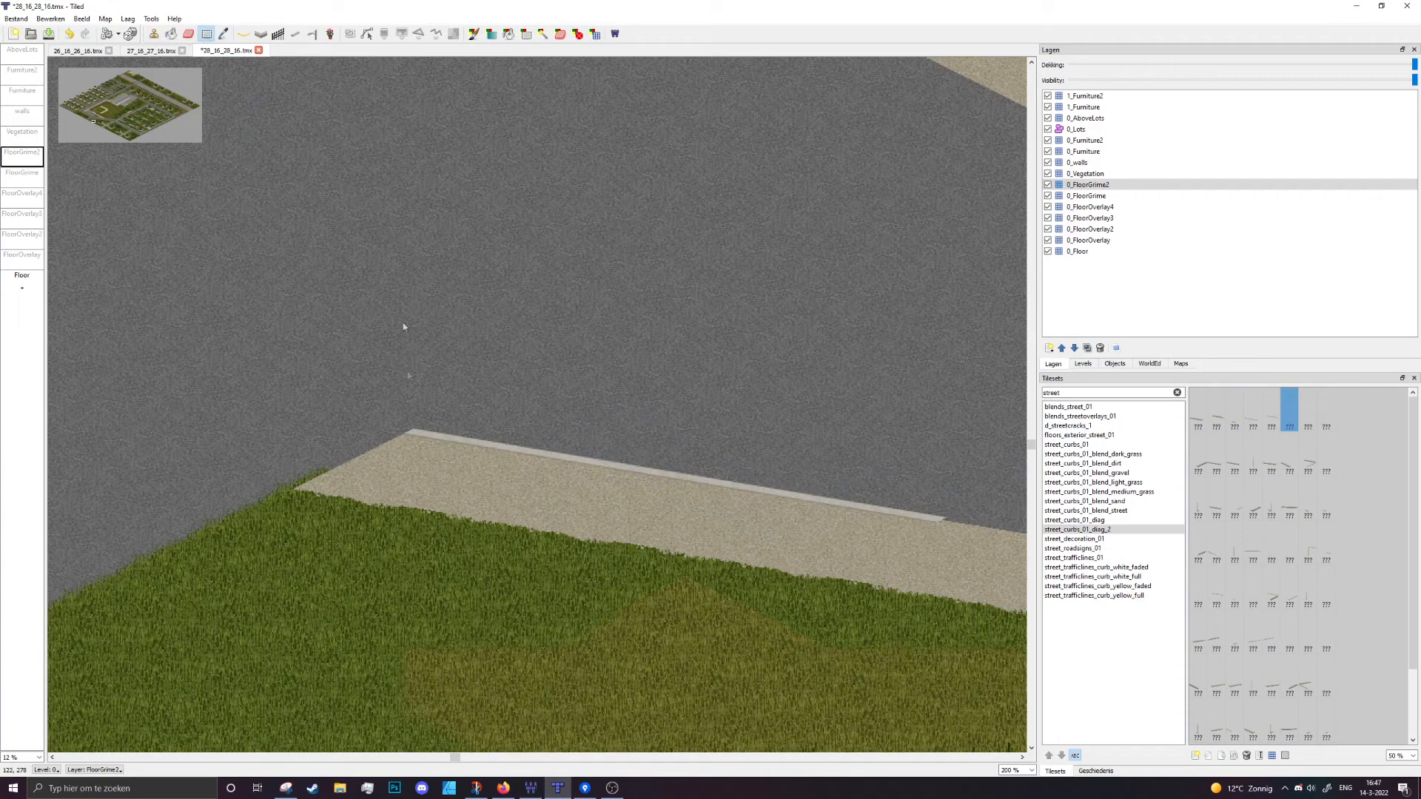
Copy the finished lower curb section and paste it repeatedly to extend the curb along the lower edge
ctrl+scroll(688, 459, down, 2)
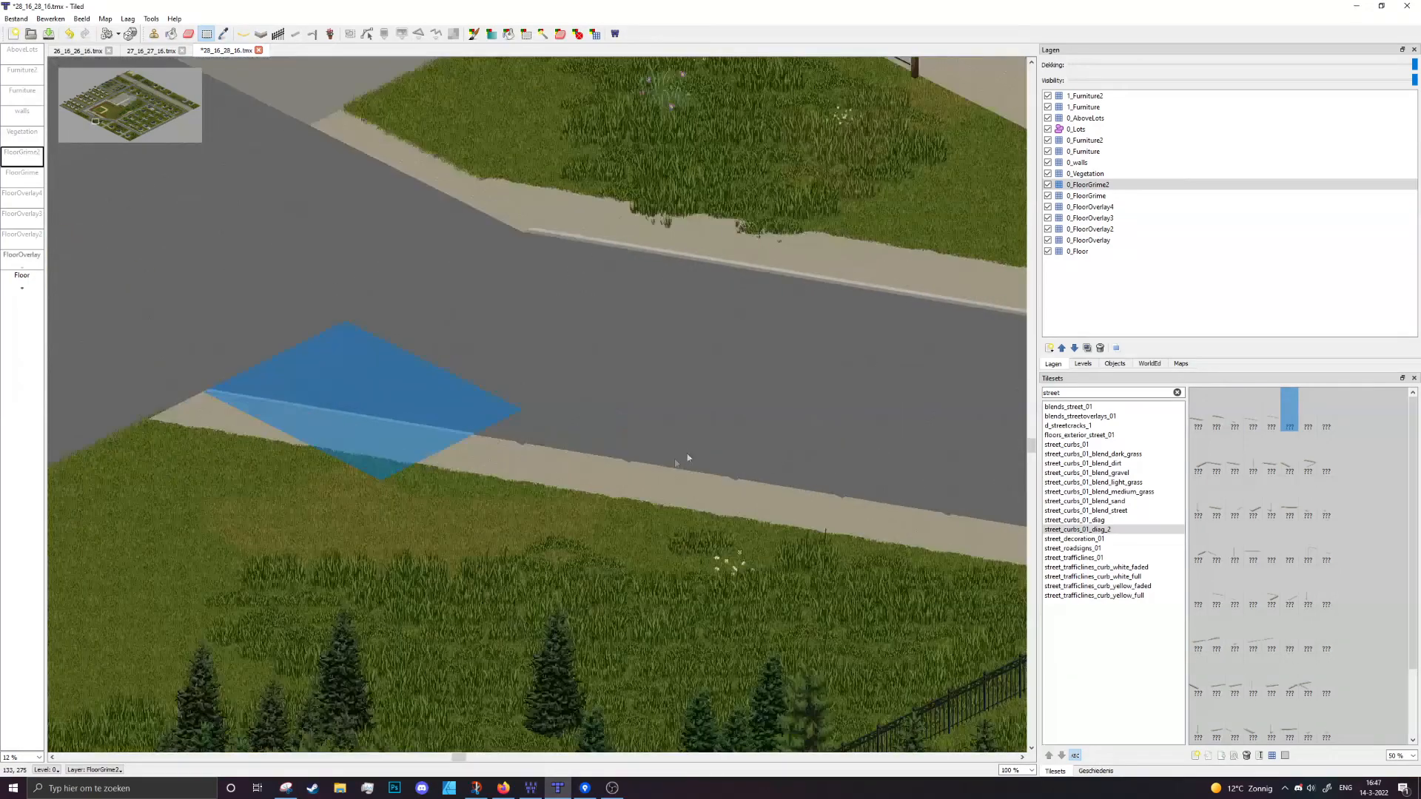
key(ctrl+v)
click(673, 462)
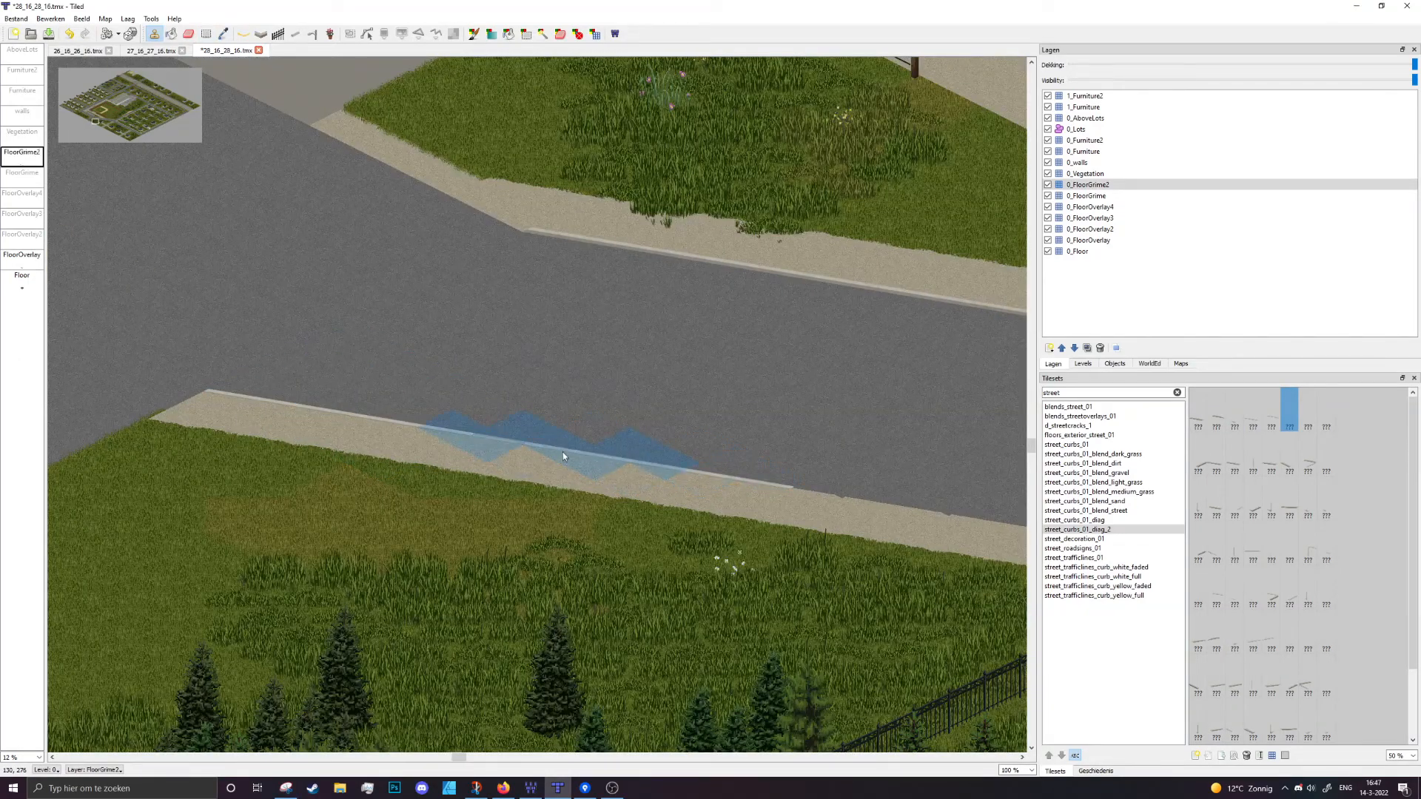
click(894, 496)
middle_drag(894, 496, 439, 424)
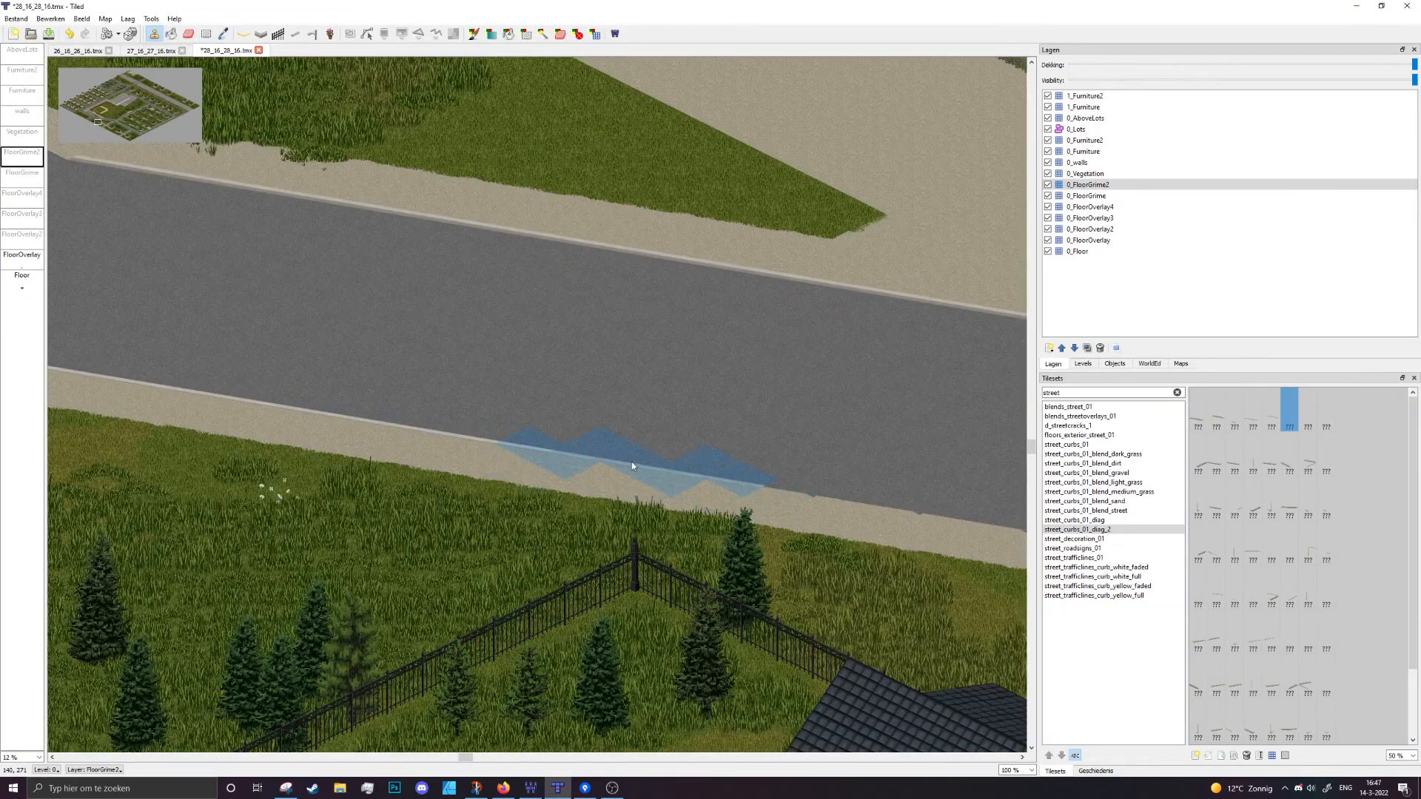
Continue pasting the lower curb section along the road edge past the fenced house lot
click(632, 463)
click(851, 498)
middle_drag(851, 498, 466, 427)
click(663, 469)
middle_drag(851, 472, 445, 422)
click(522, 459)
Paste the lower curb section up to the side road's corner and erase the curb piece extending beyond it
click(707, 493)
middle_drag(899, 522, 580, 462)
click(612, 471)
click(814, 496)
middle_drag(814, 496, 580, 460)
click(651, 465)
click(861, 505)
middle_drag(861, 506, 767, 491)
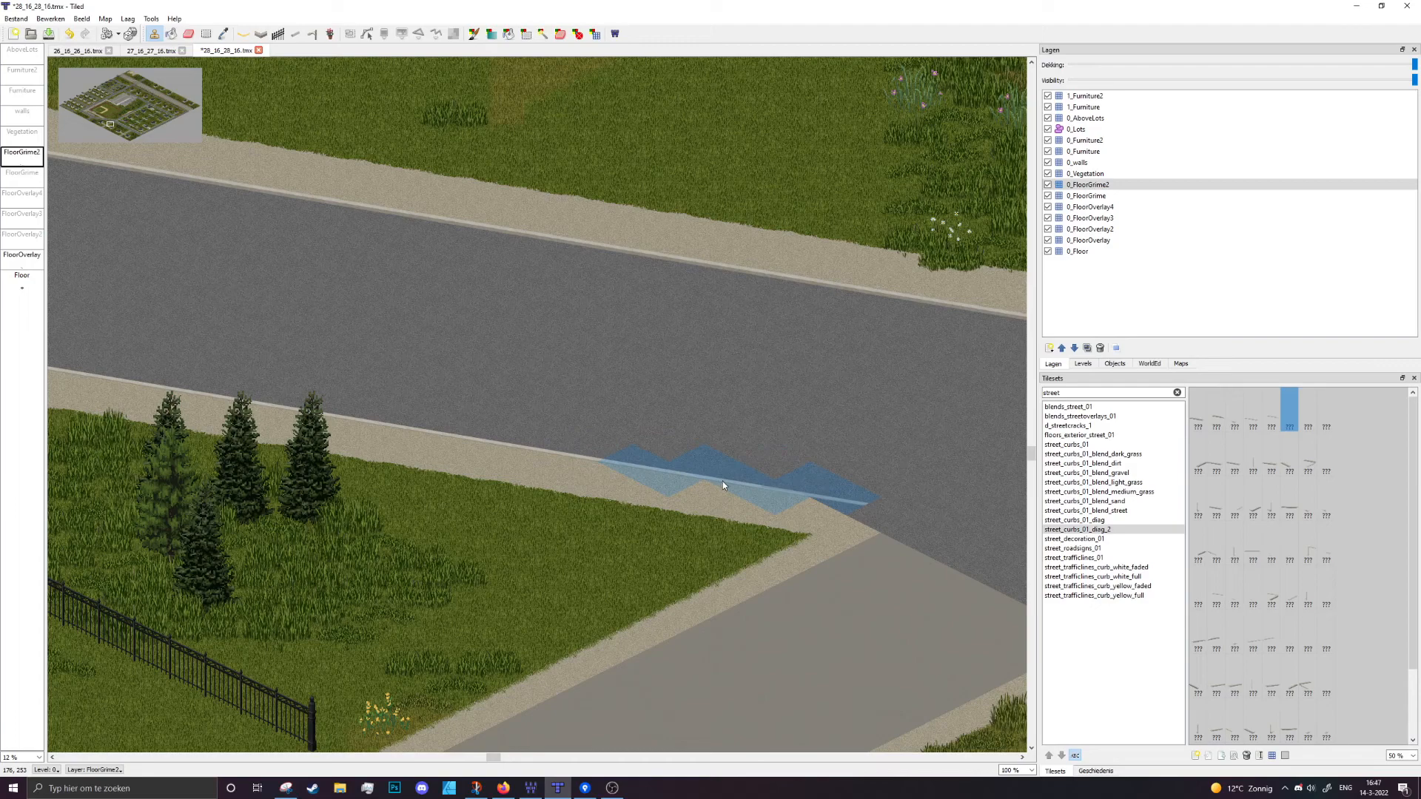
key(e)
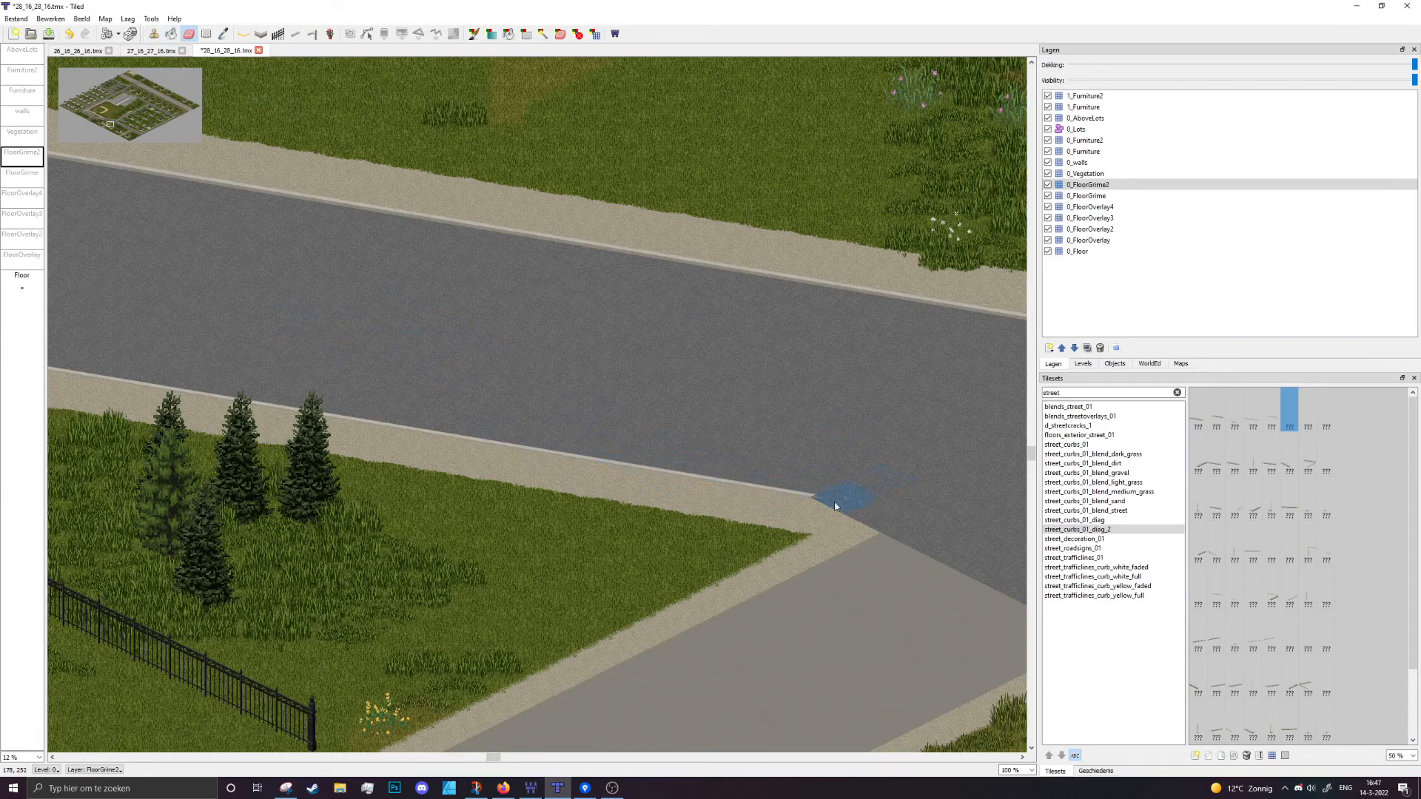